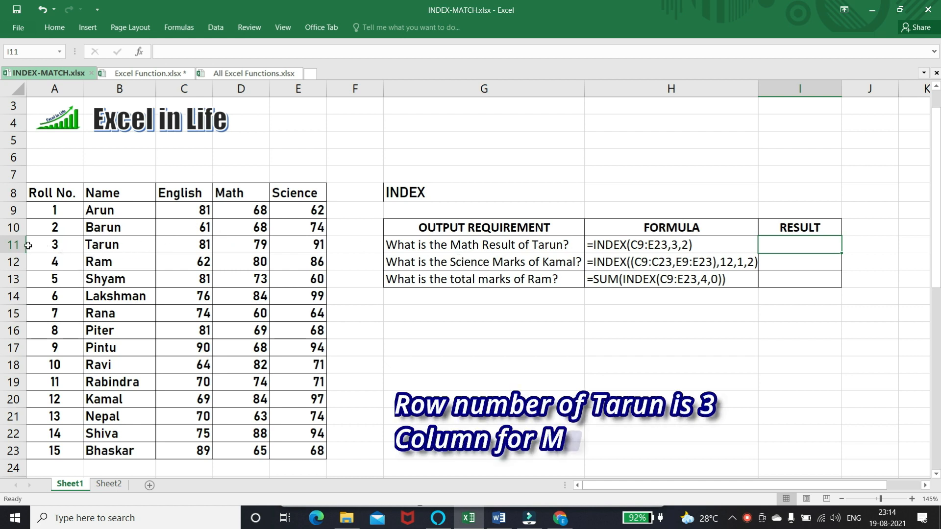
Enter =INDEX(C9:E23,3,2) in result cell I11 to return the Math mark of the third student.
left_click_drag(54, 244, 273, 253)
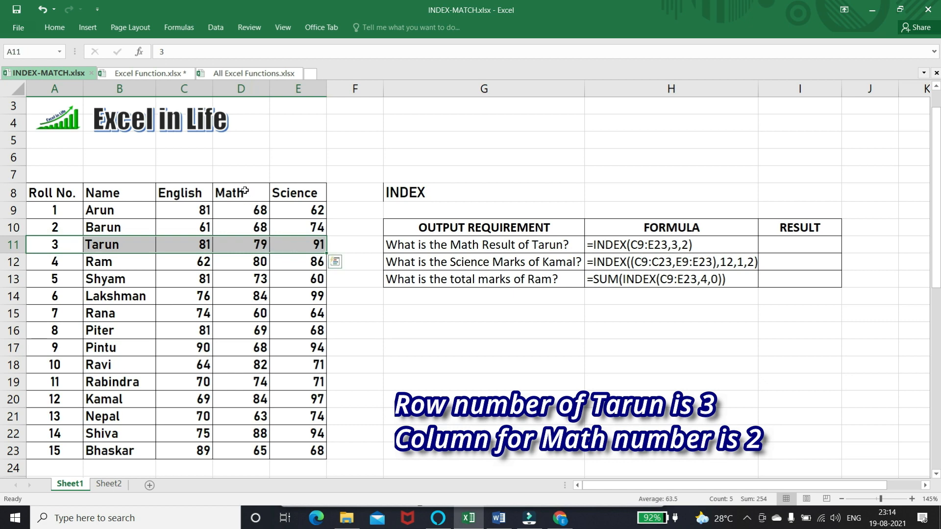
left_click_drag(245, 192, 245, 444)
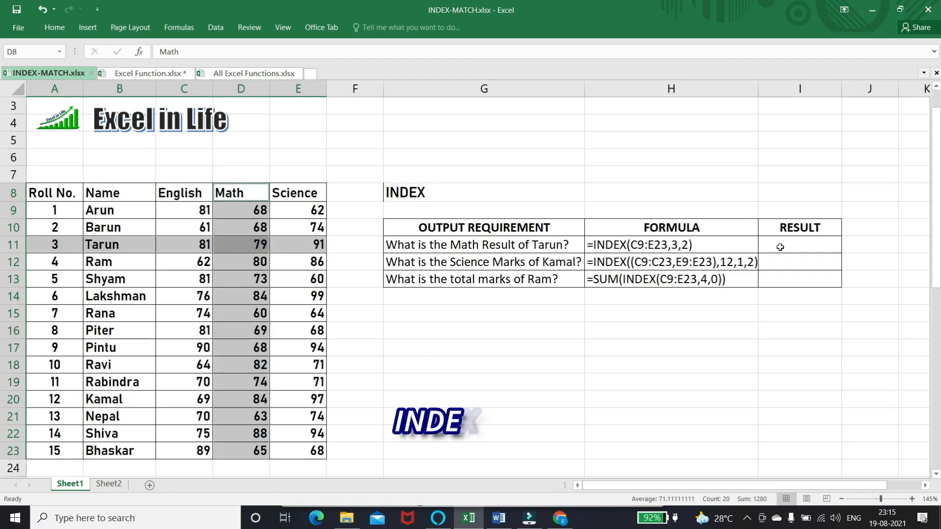
left_click(781, 248)
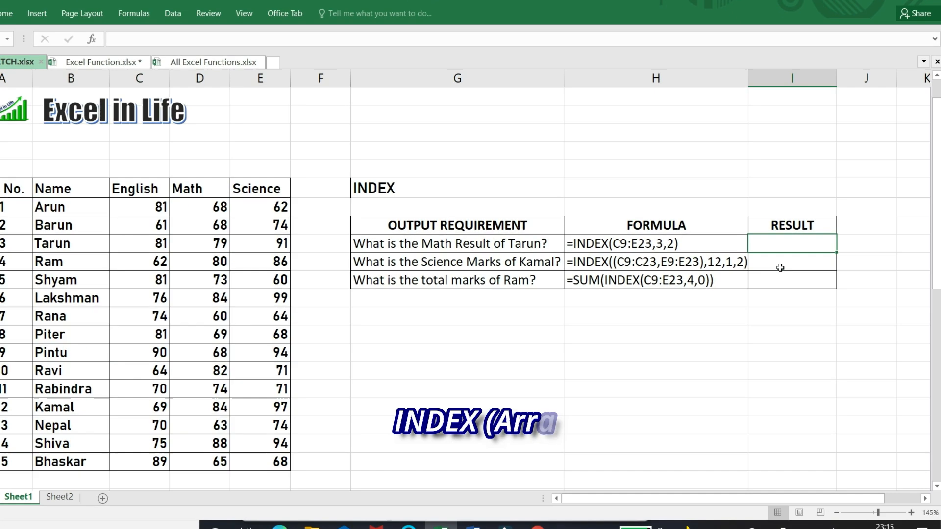
type("=index(")
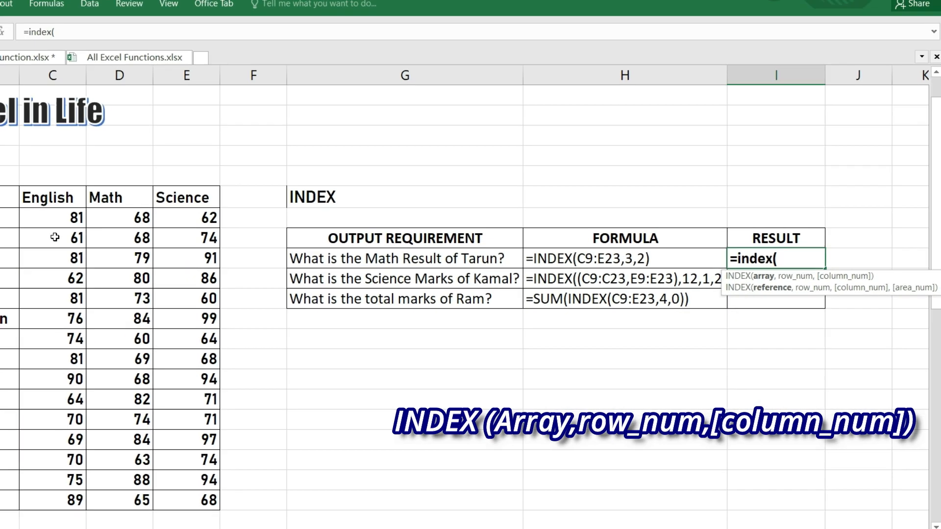
left_click_drag(47, 220, 219, 500)
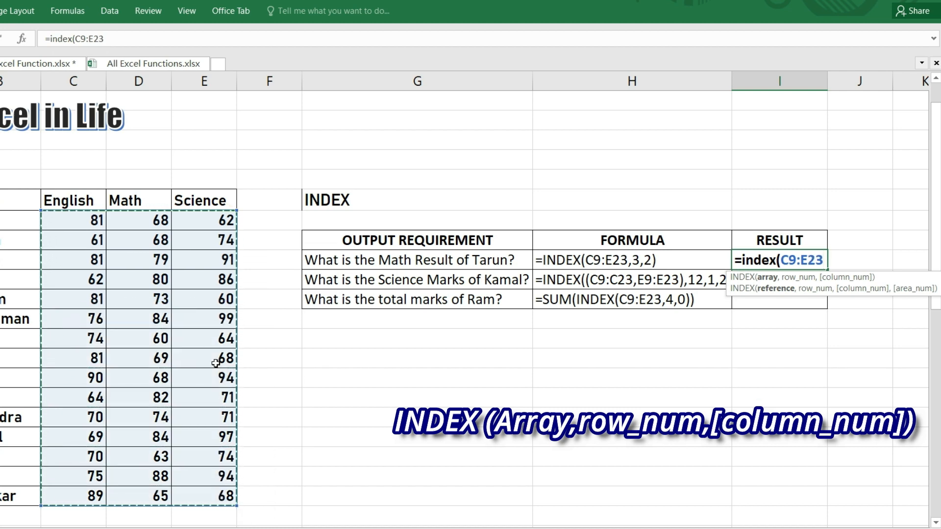
type(",")
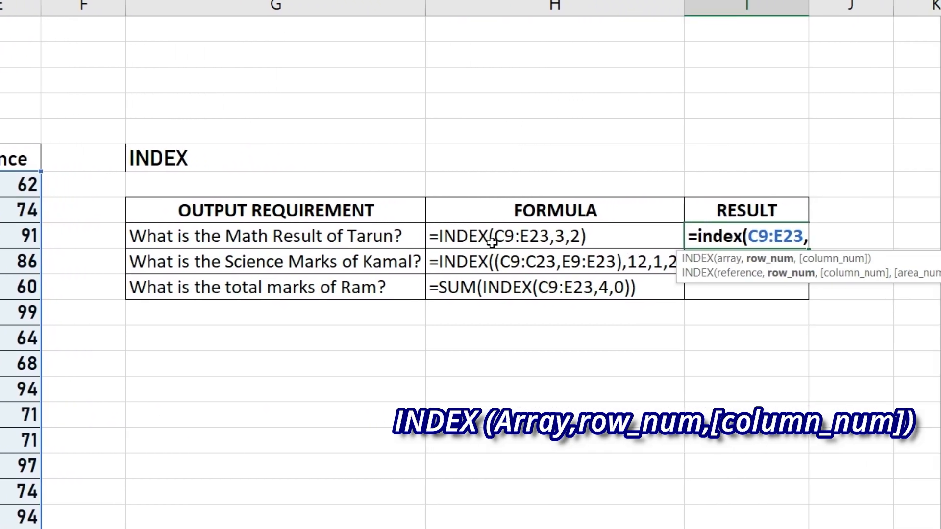
type("3,3,")
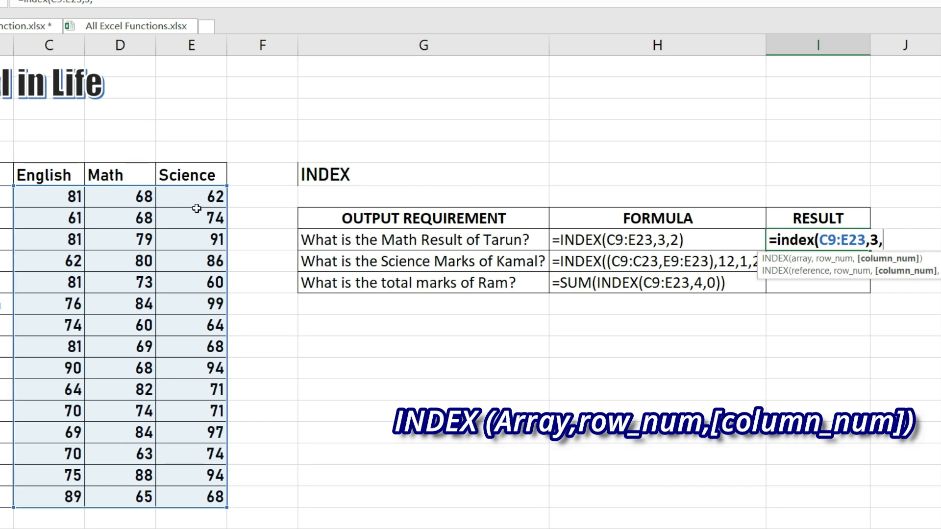
type(")")
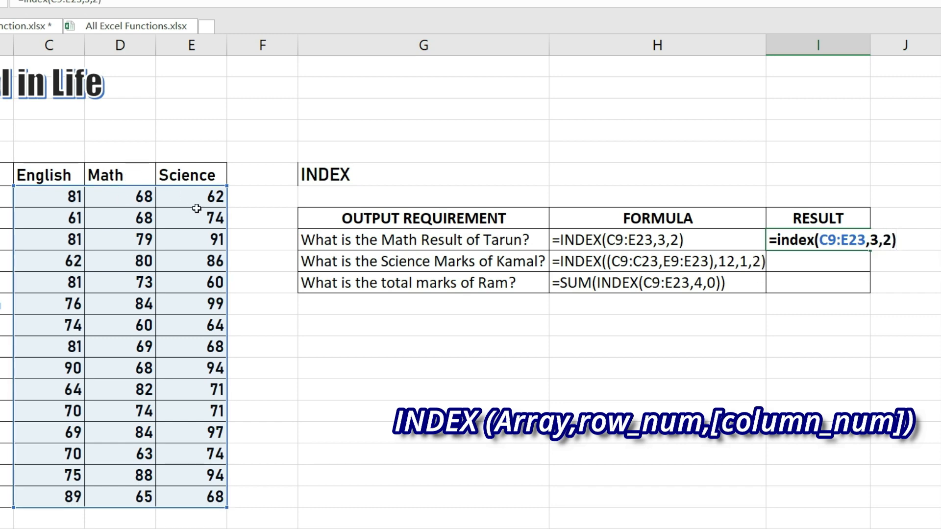
key("Return")
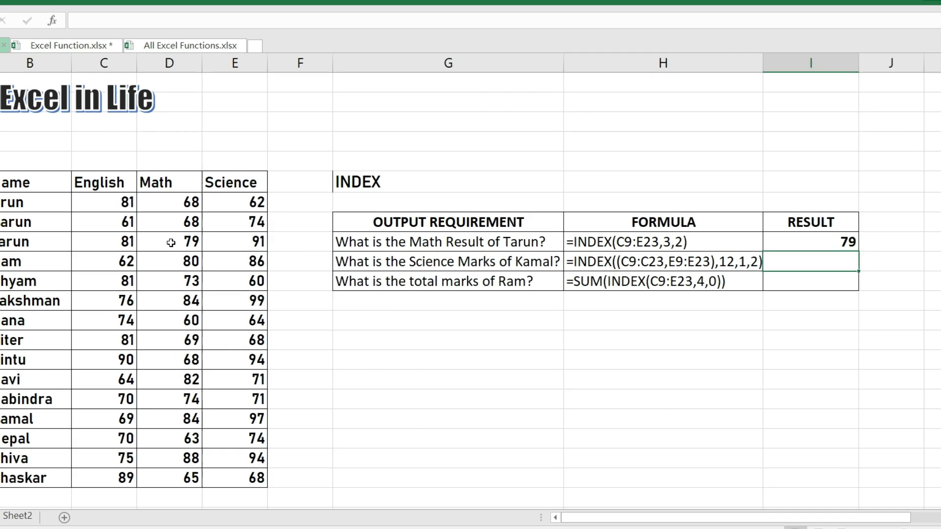
Check the INDEX result against the marks table by highlighting the third student's row and the Math column.
left_click(117, 243)
left_click(49, 246)
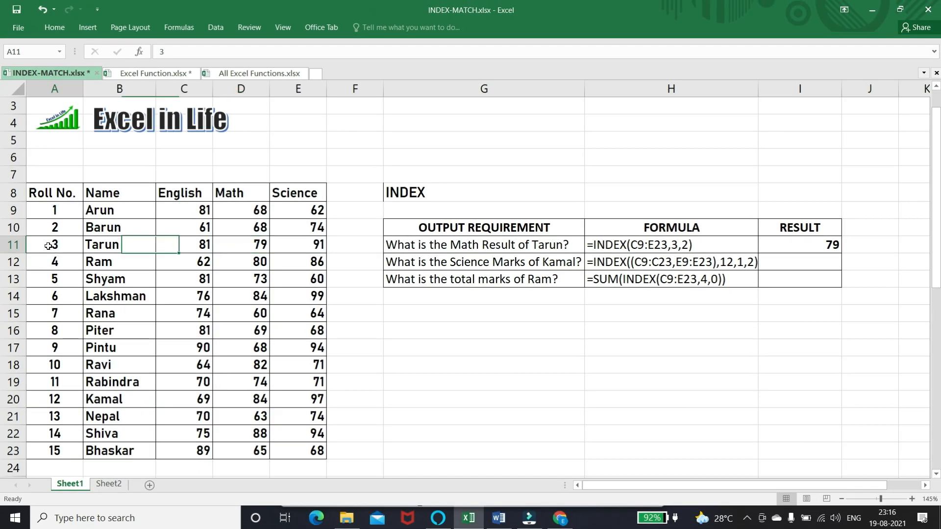
left_click_drag(49, 246, 302, 247)
left_click_drag(250, 196, 257, 451)
left_click(413, 275)
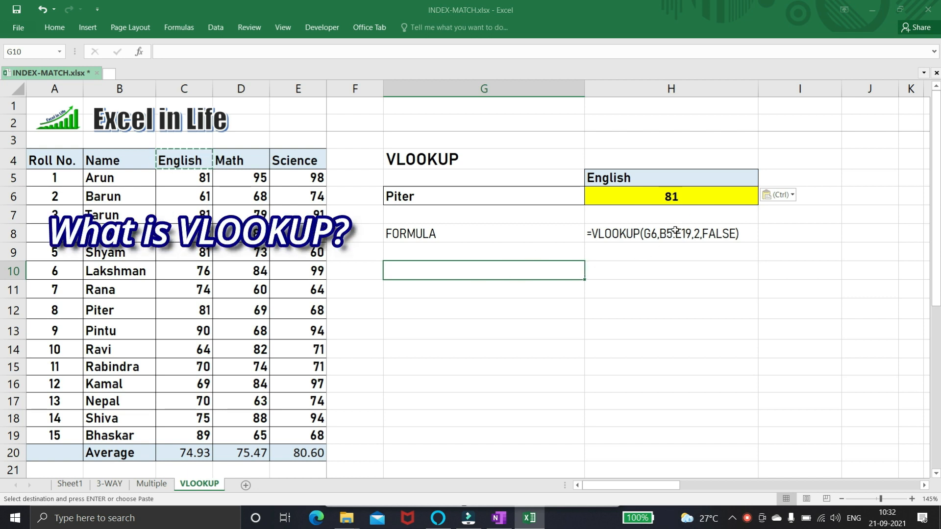
Clear the yellow result cell H6 and start a VLOOKUP formula there with G6 as the lookup value.
left_click(677, 197)
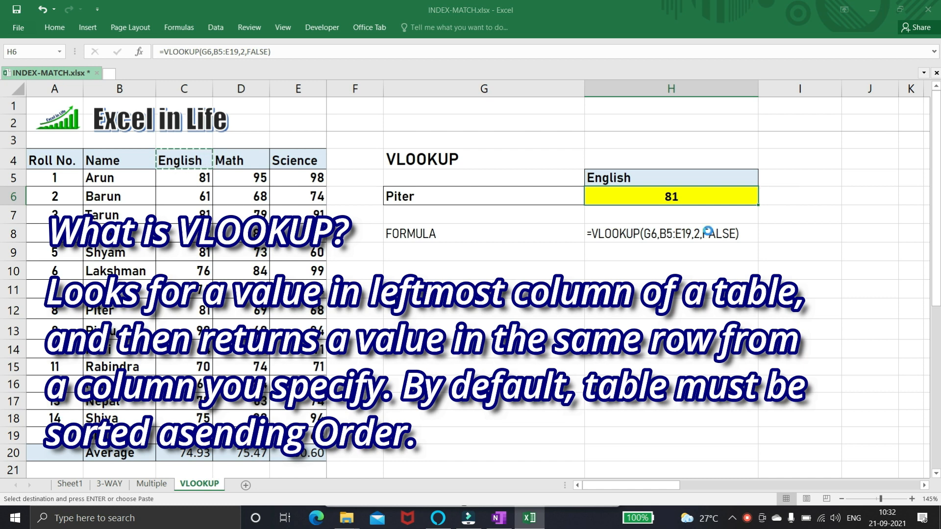
key("Delete")
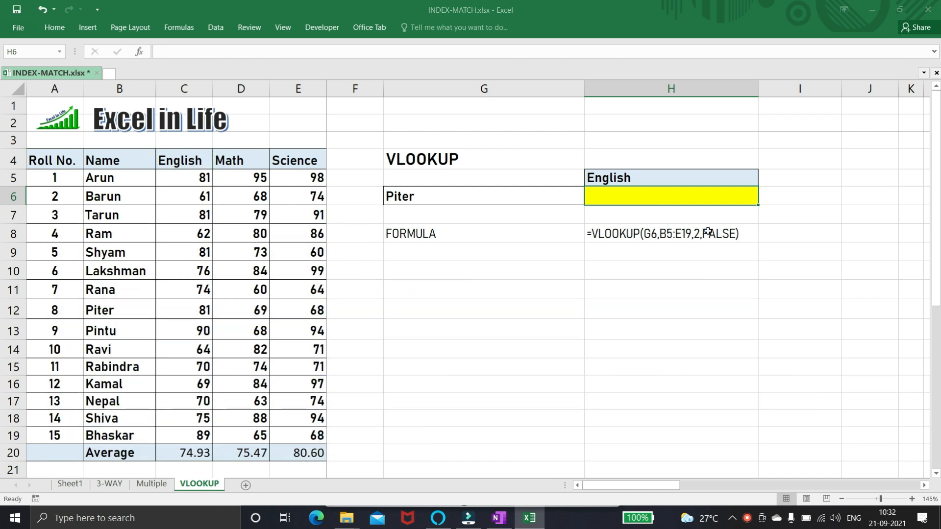
type("=")
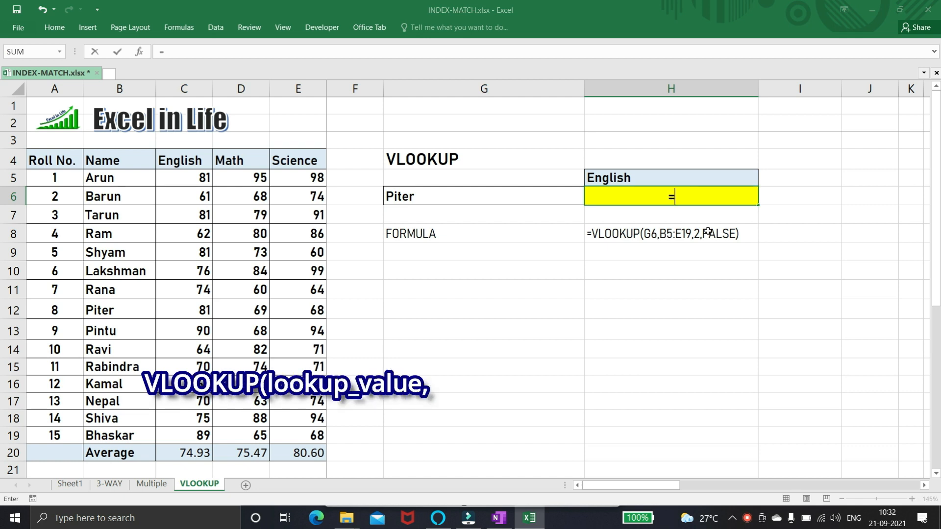
type("vl")
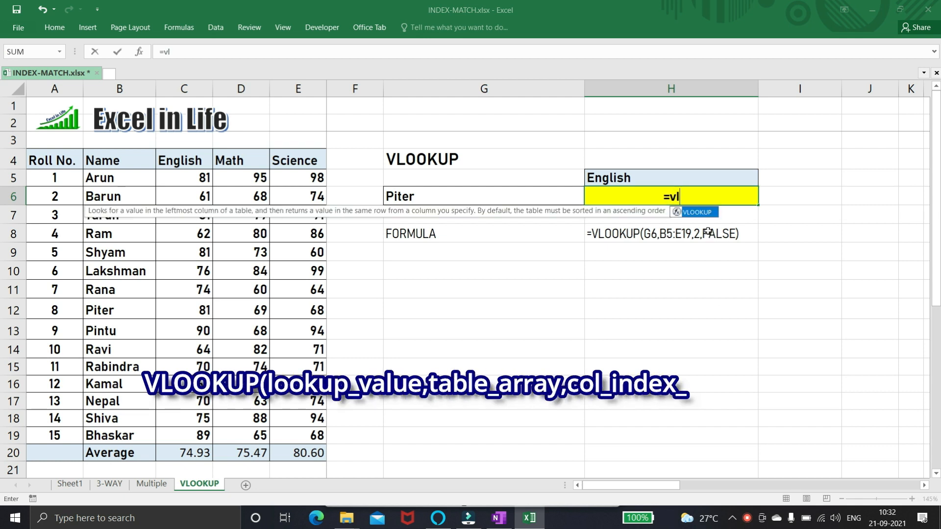
key("Tab")
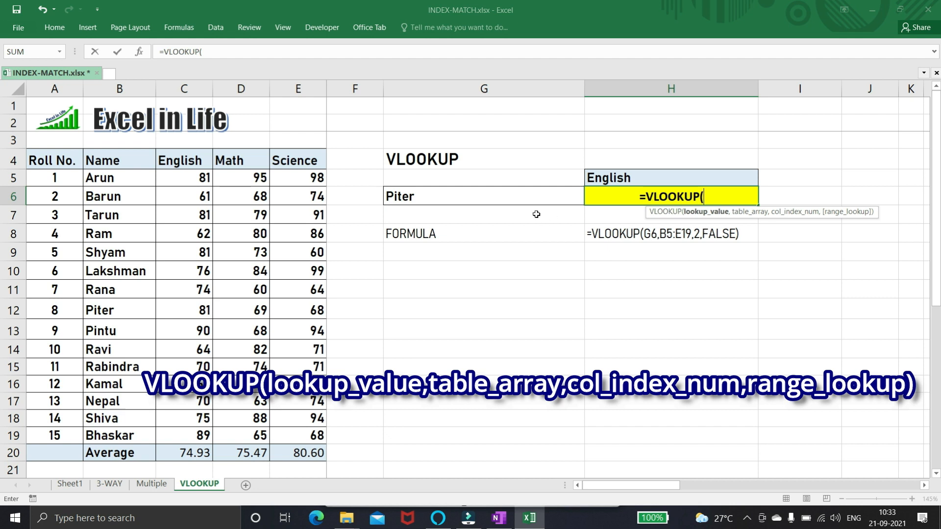
left_click(480, 194)
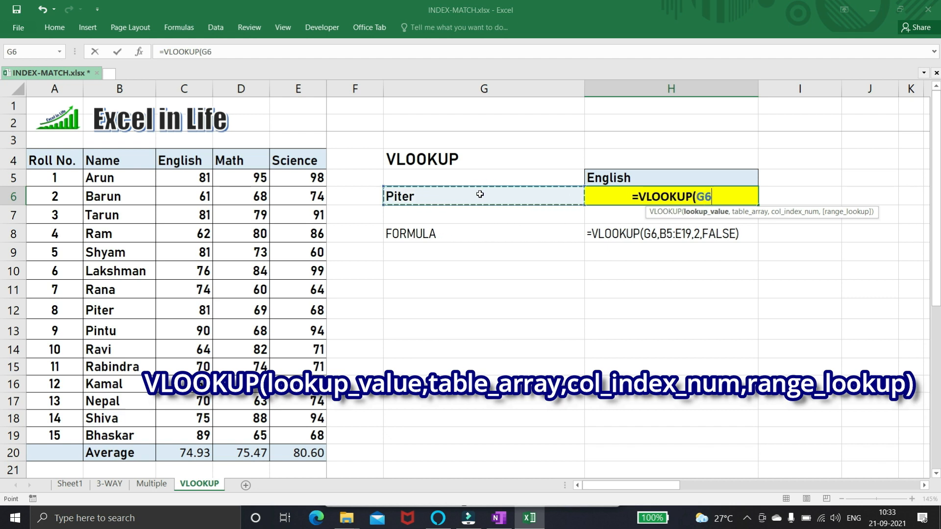
type(",")
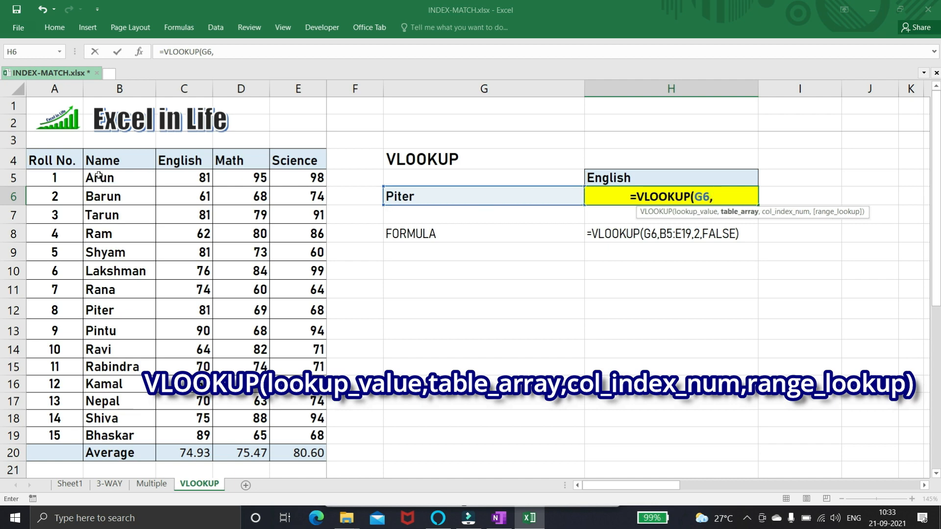
Complete the VLOOKUP formula in H6 with table array B5:E19, column index 2 and FALSE for an exact match.
left_click_drag(99, 175, 302, 455)
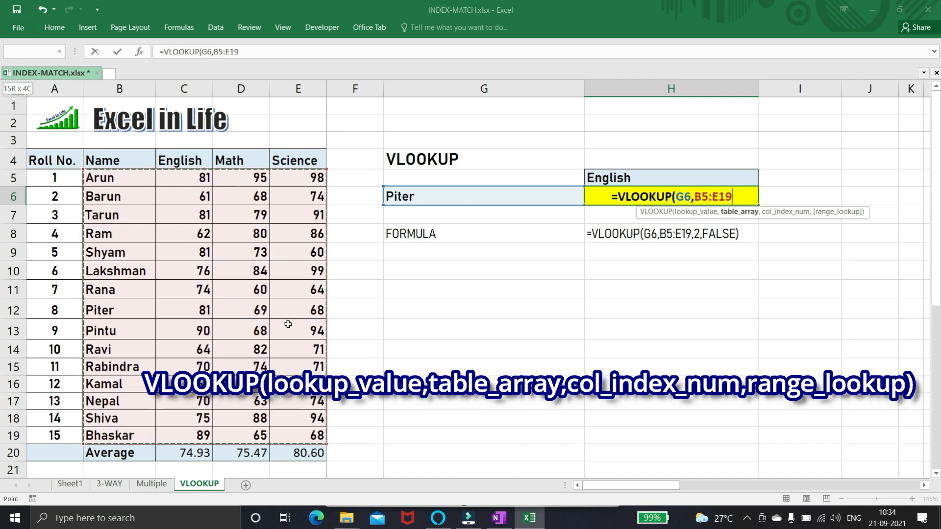
type(",")
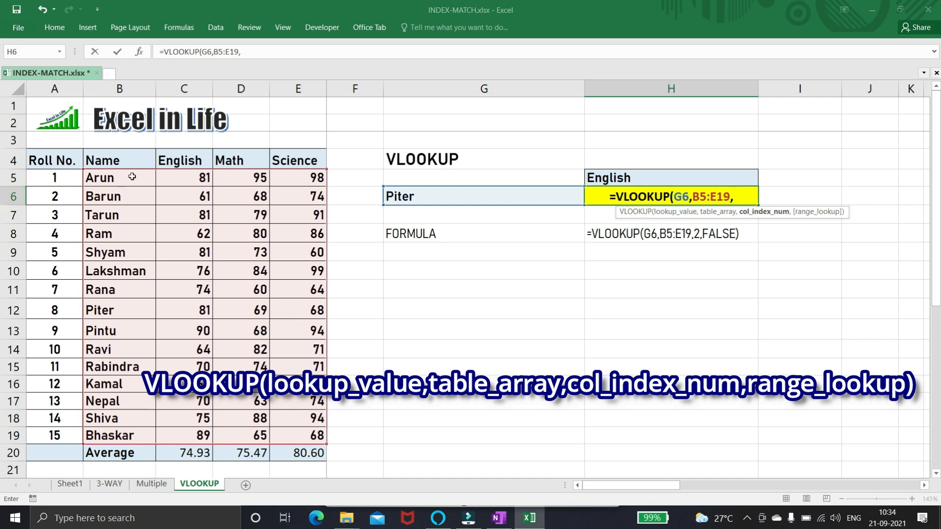
type("2")
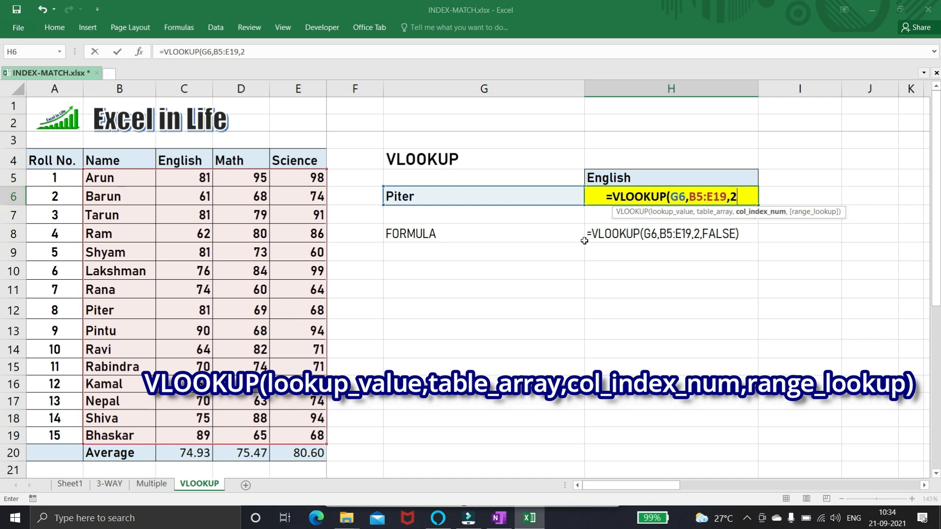
type(",")
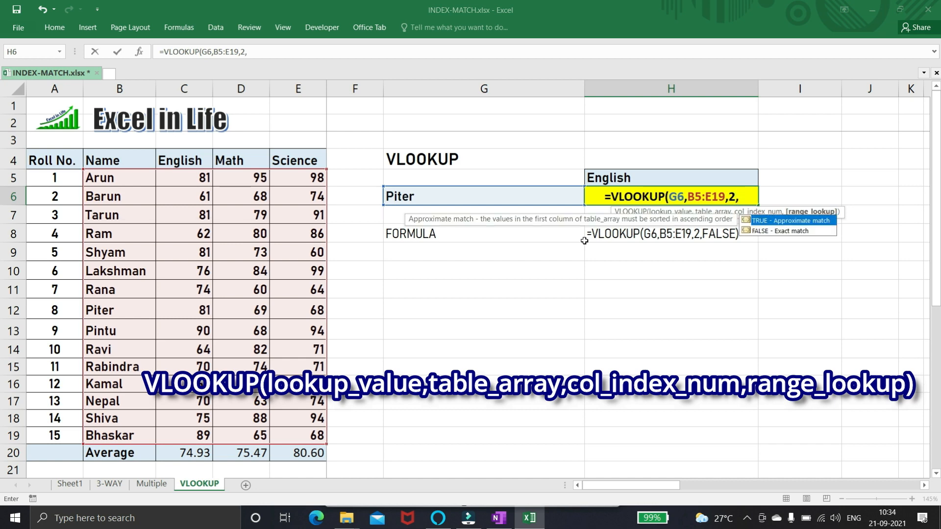
double_click(770, 231)
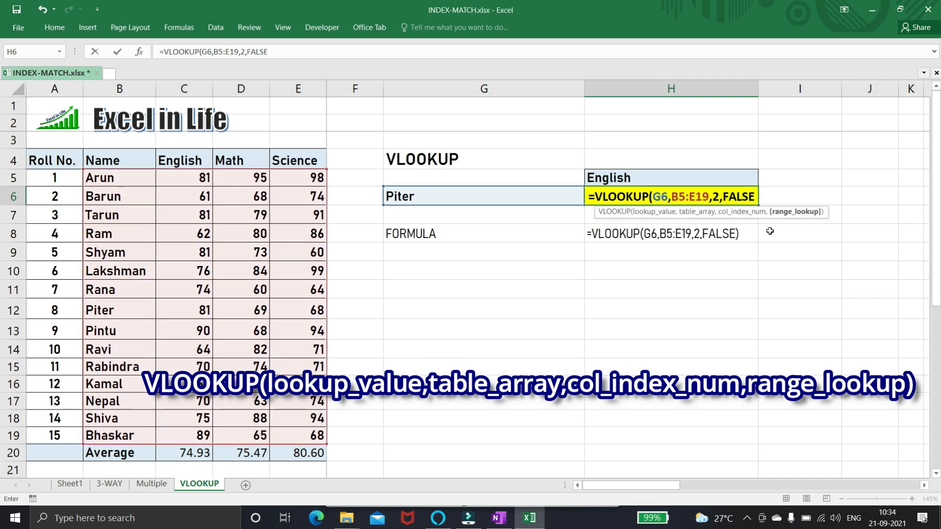
type(")")
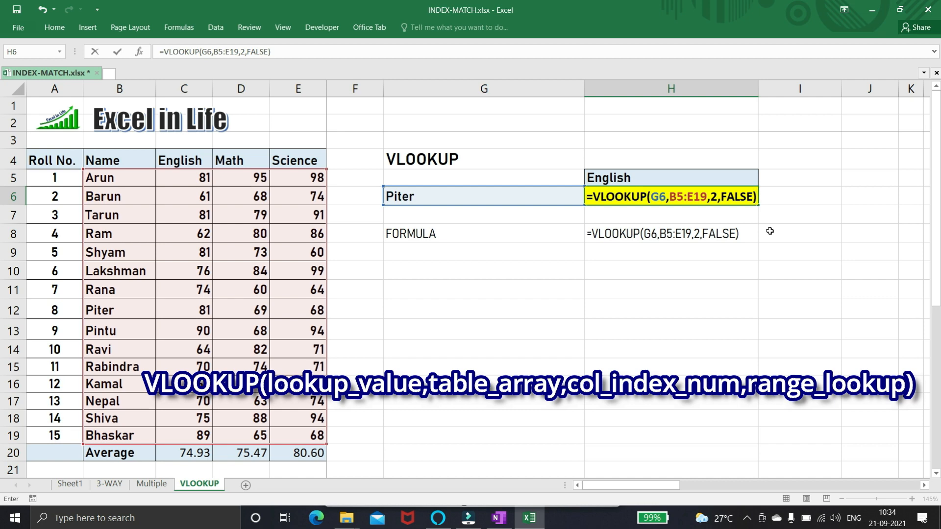
key("Return")
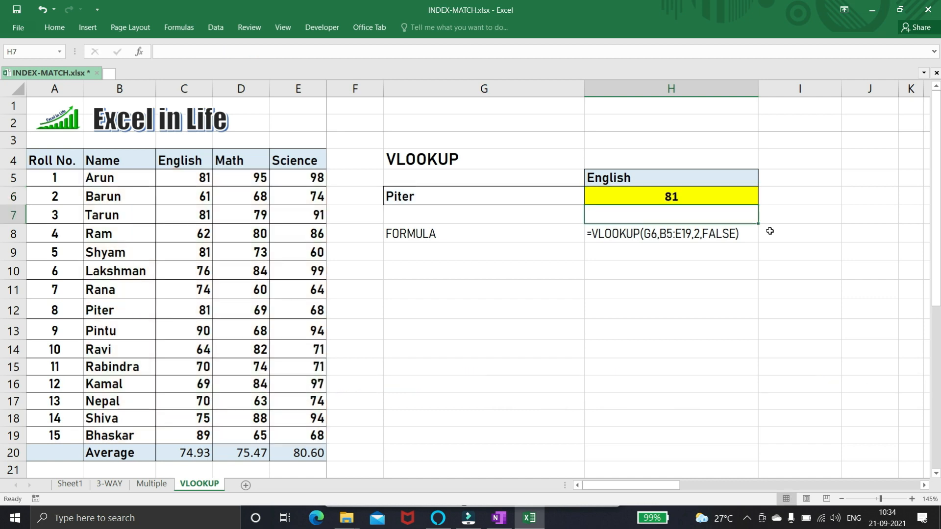
Check the VLOOKUP result by highlighting the looked-up student's row and the English column in the marks table.
left_click_drag(43, 311, 314, 310)
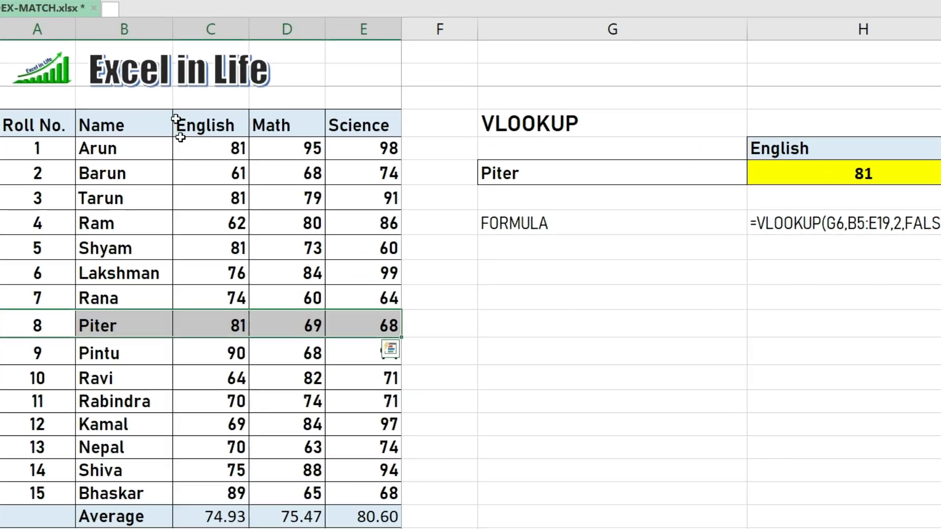
left_click_drag(189, 158, 241, 496)
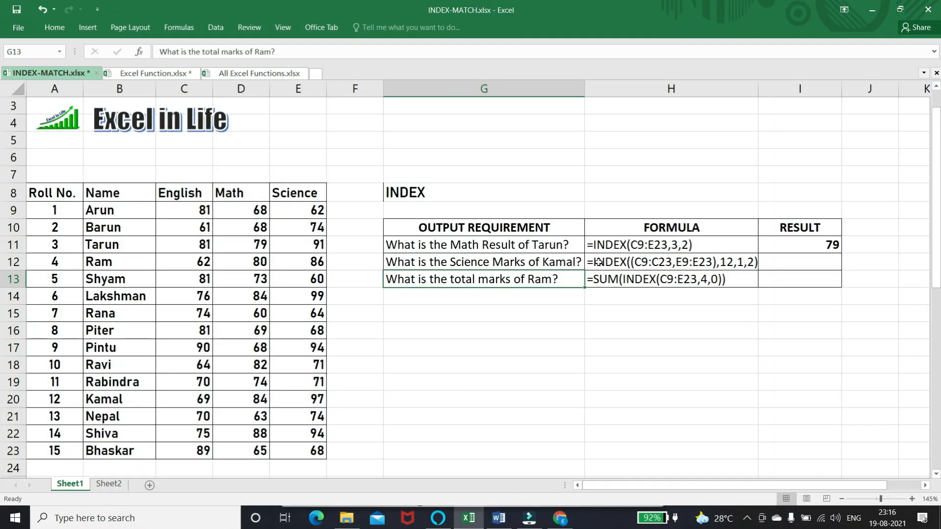
Start an INDEX formula in I12 using reference form, with C9:C23 and E9:E23 as the two areas.
left_click(785, 263)
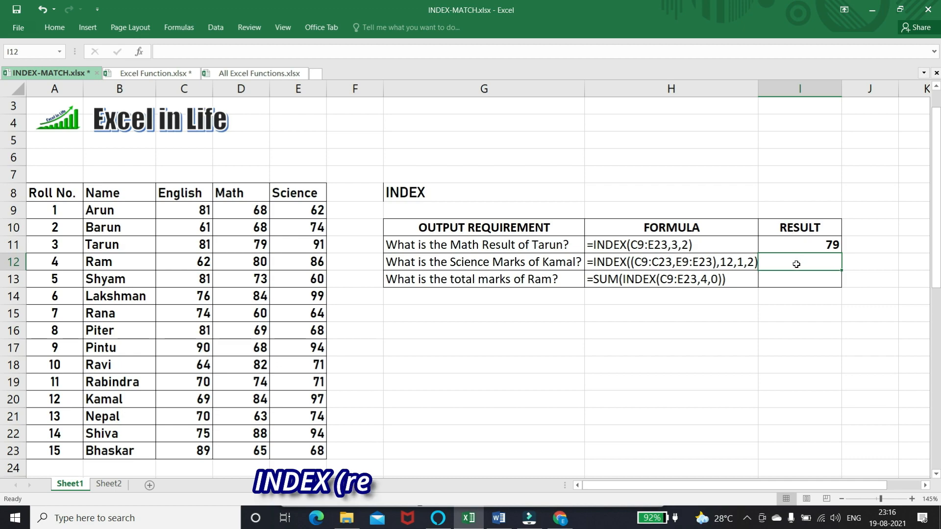
type("=")
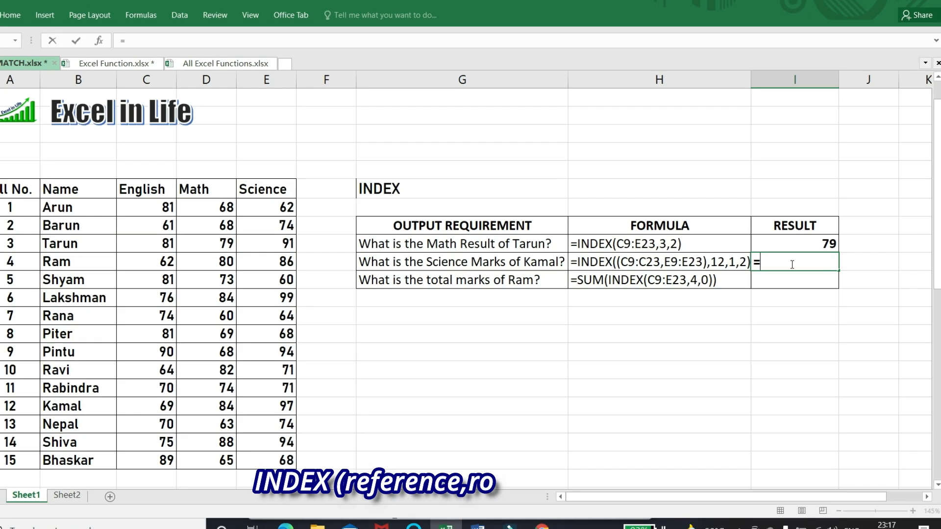
type("inde")
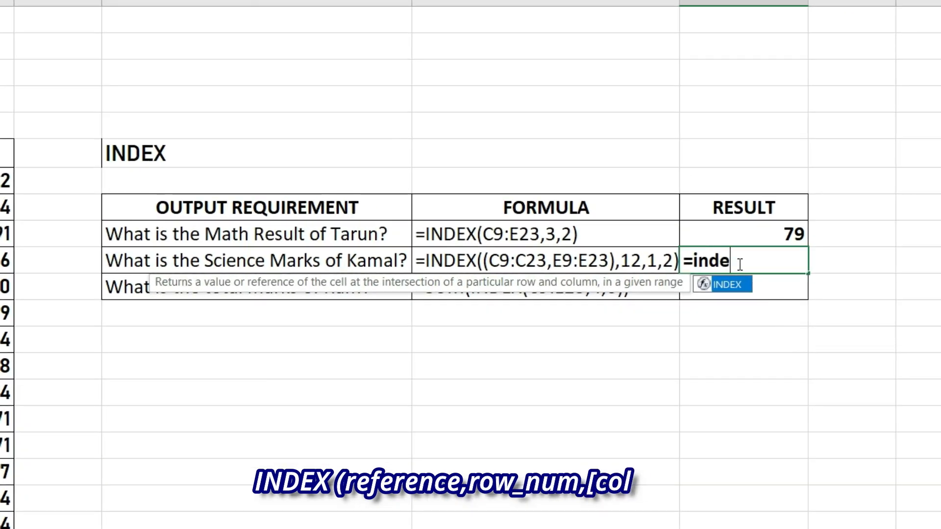
type("x")
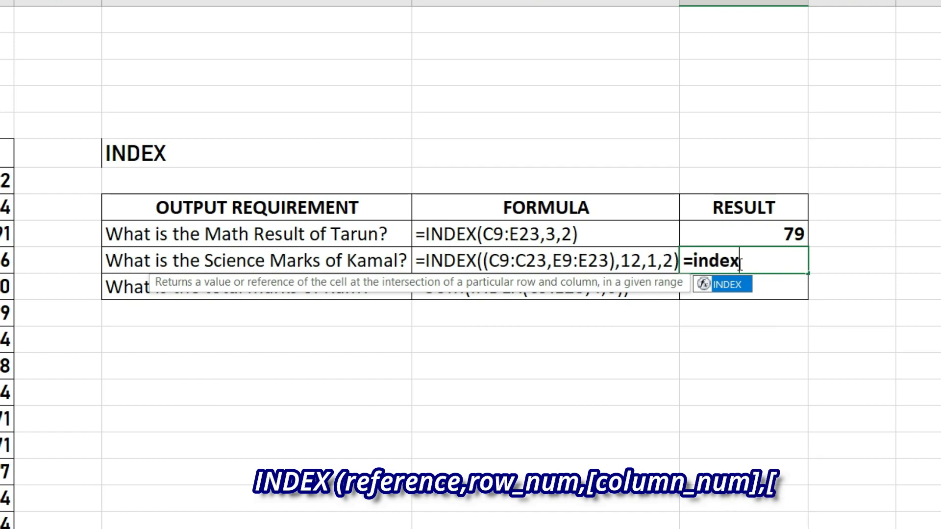
type("((")
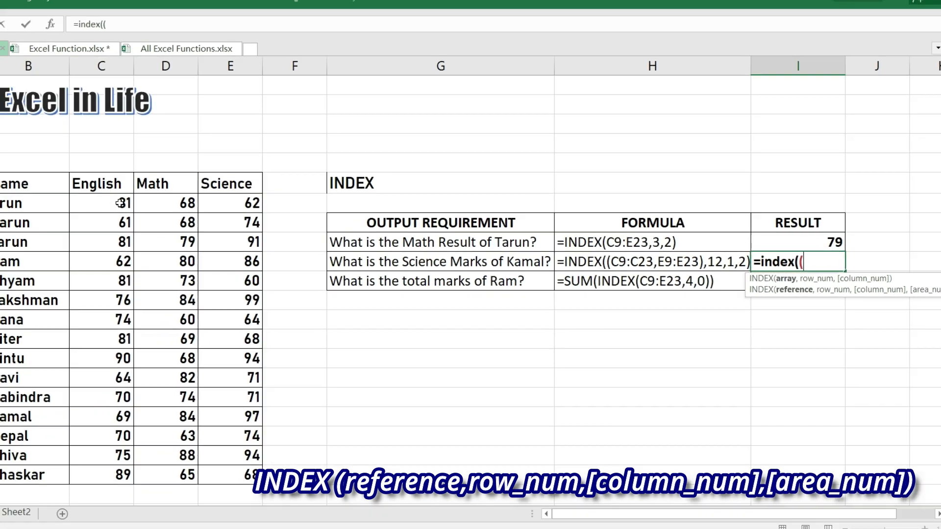
left_click_drag(192, 209, 177, 456)
type(",")
left_click_drag(301, 208, 309, 456)
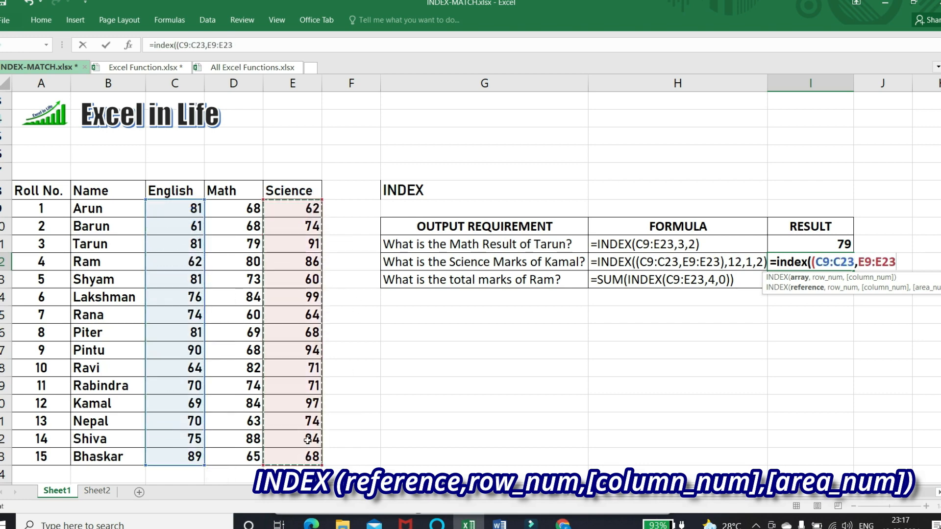
type("),")
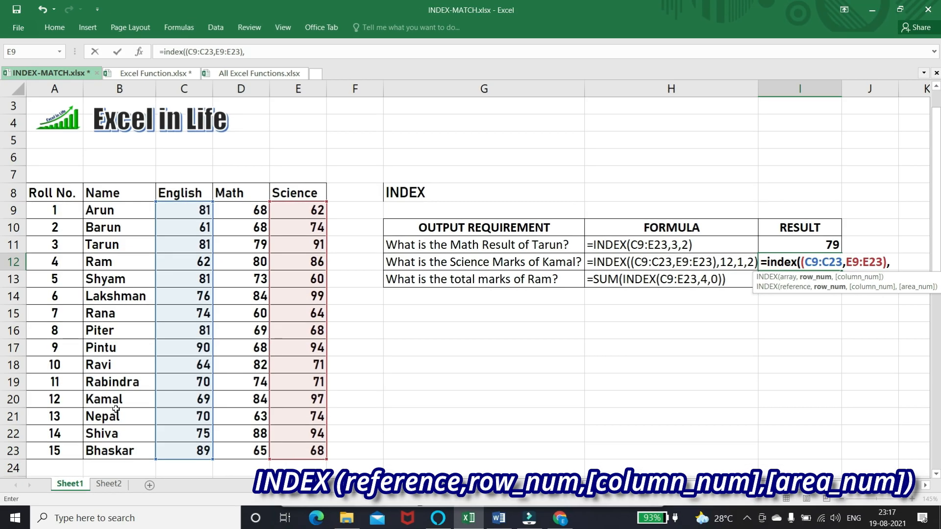
Complete the INDEX formula in I12 with row number 12, column number 1 and area number 2.
type("12,")
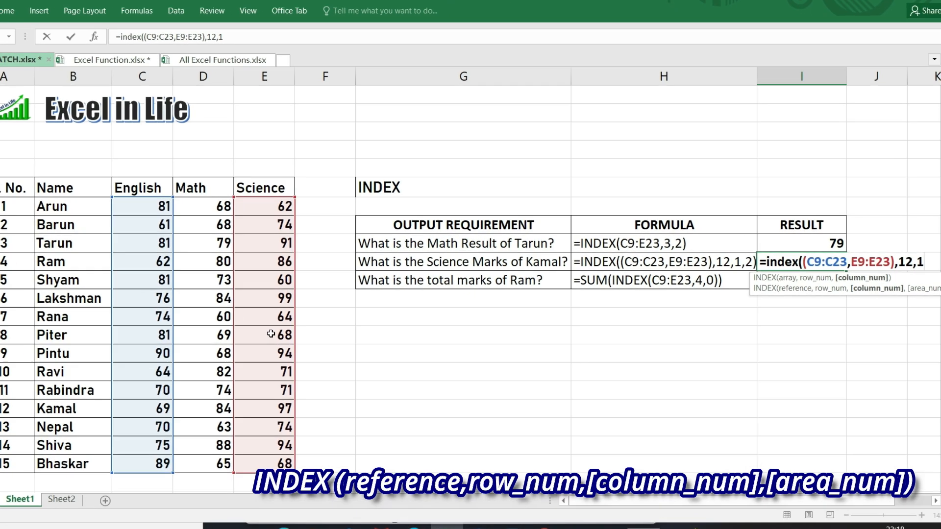
type(",")
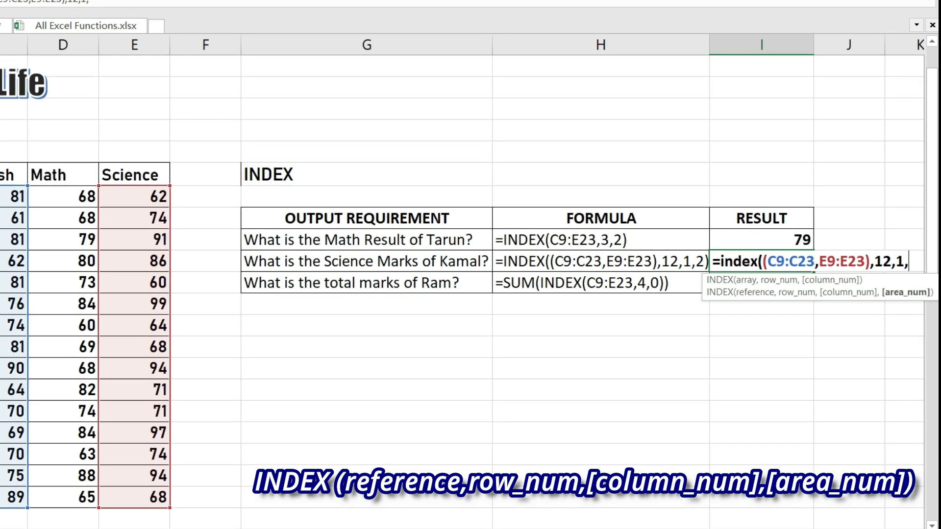
left_click(919, 528)
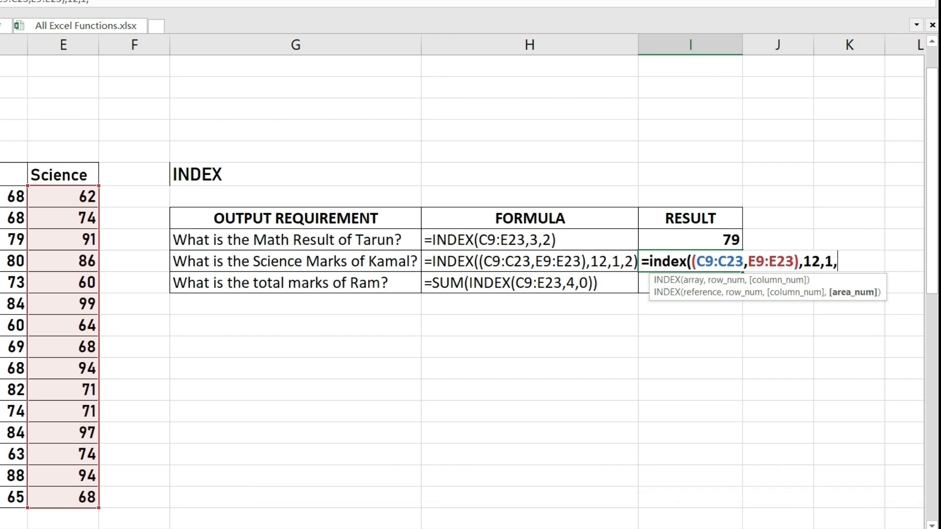
type("2)")
key("Return")
Check the I12 result against the marks table by highlighting the row of roll number 12 and the Science column.
key("Up")
key("Left")
key("Left")
key("Left")
key("Left")
key("Left")
key("Left")
key("Left")
key("Left")
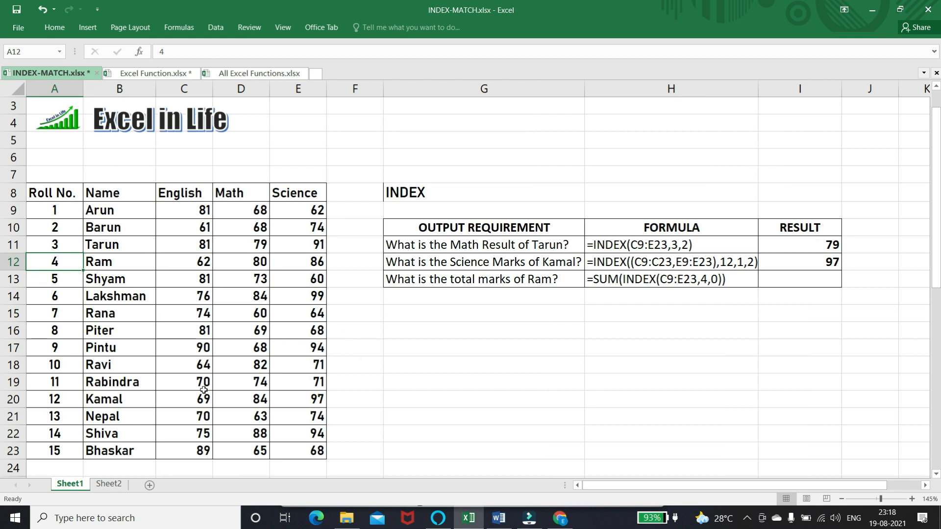
left_click_drag(54, 398, 314, 400)
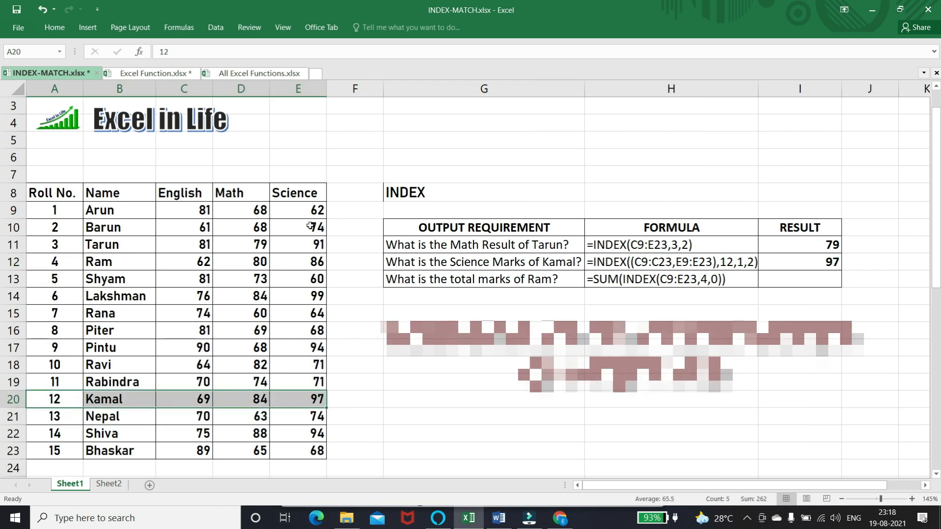
left_click_drag(307, 194, 313, 451)
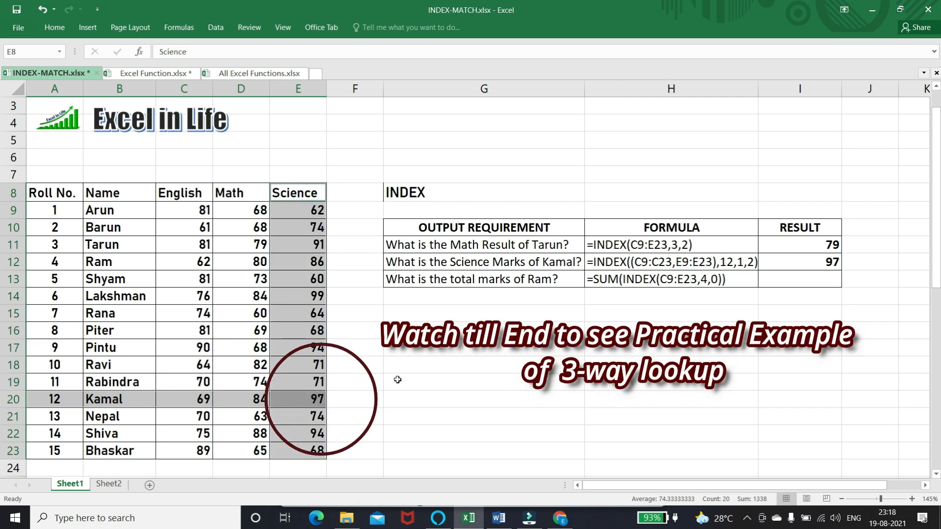
Write an INDEX formula in I13 with array C9:E23, row number 4 and column number 0 to return the whole row.
left_click(800, 279)
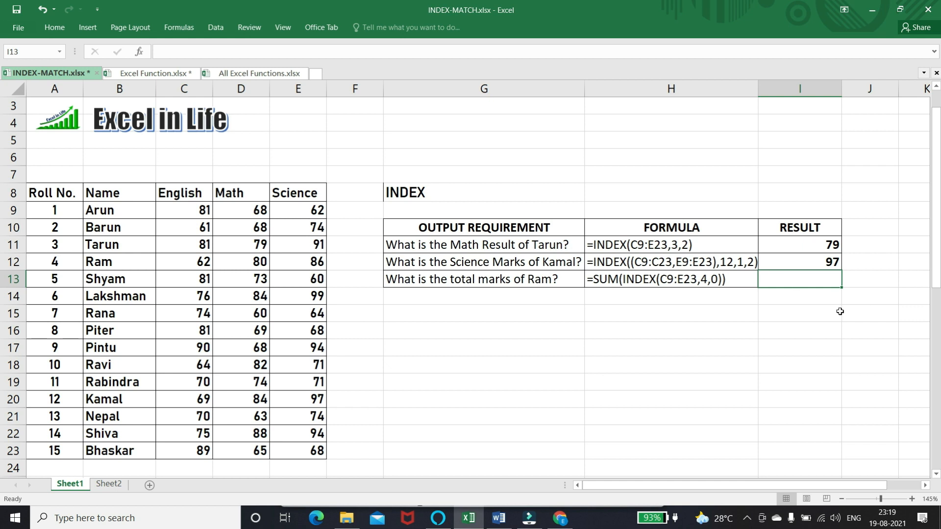
type("=index")
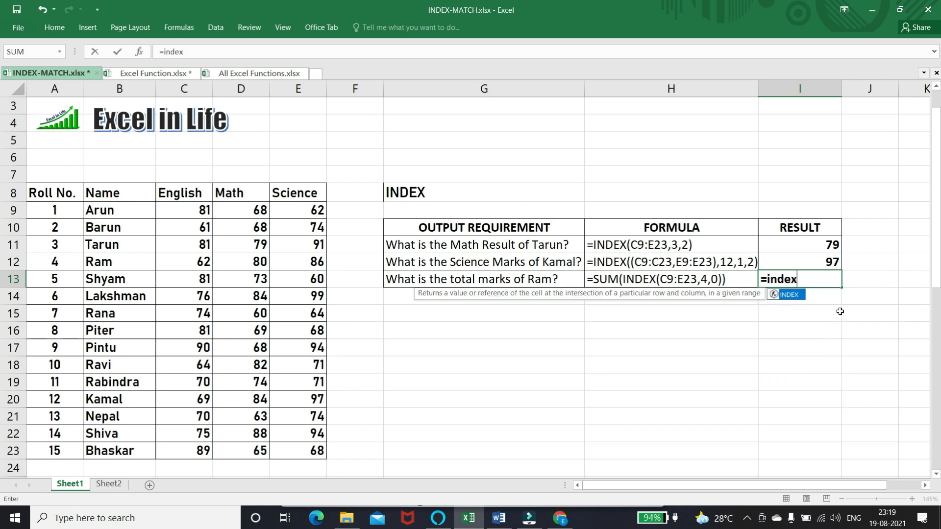
type("(")
left_click_drag(192, 206, 311, 451)
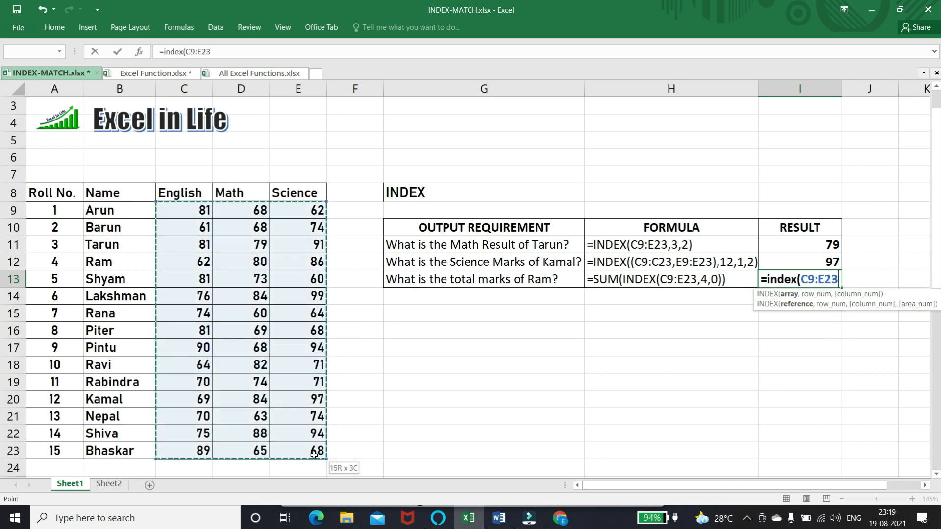
type(",")
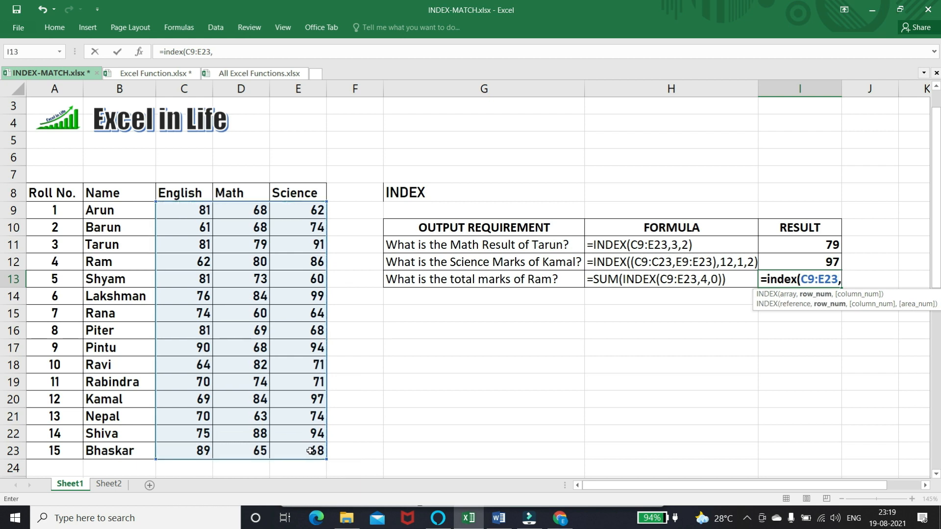
type("4,0")
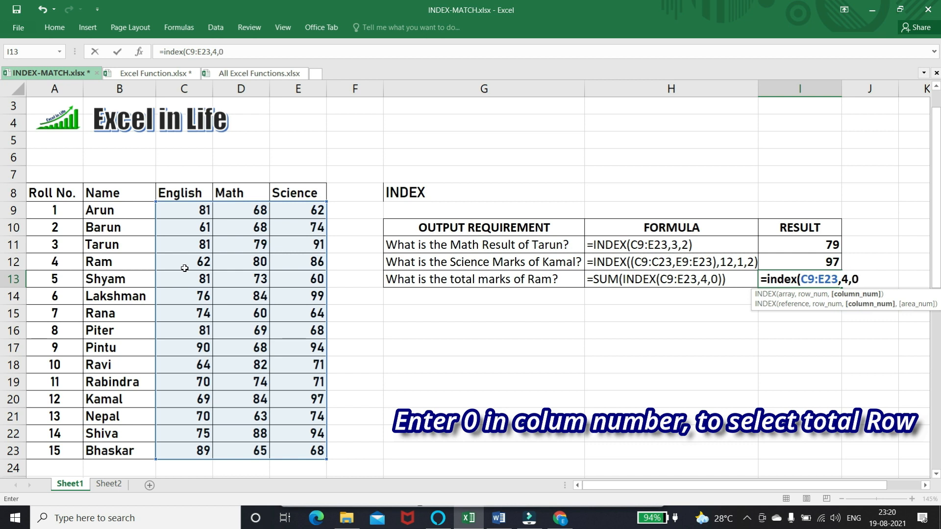
type(")")
Evaluate the INDEX formula in I13 in place to preview the returned array, and undo the evaluation.
key("F9")
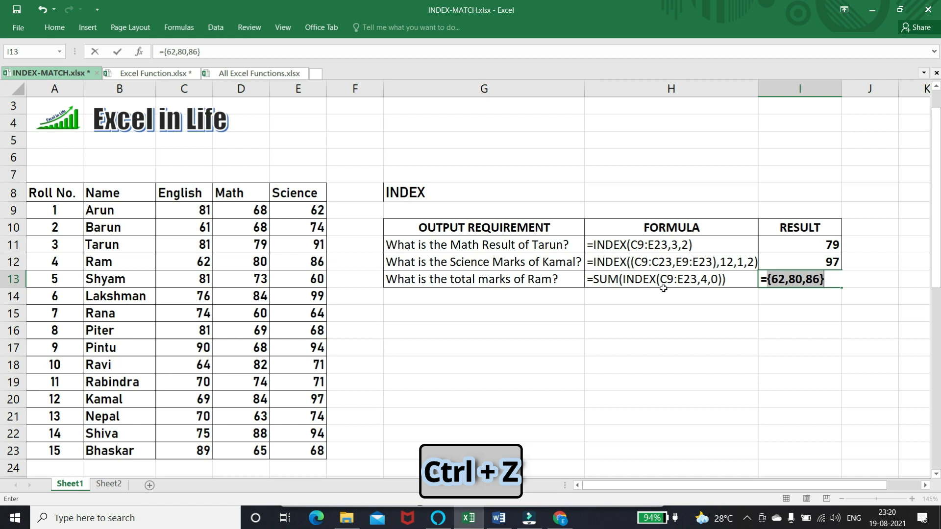
key("ctrl+z")
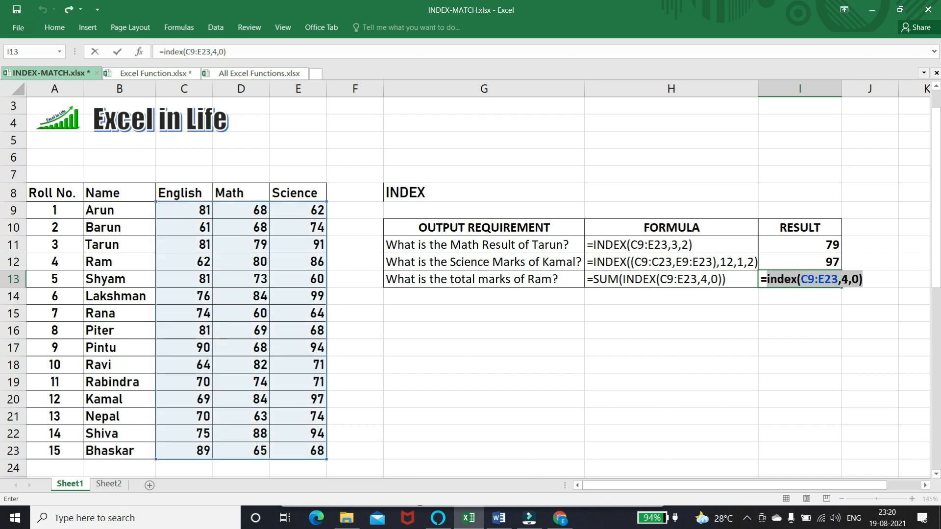
Wrap the INDEX expression in I13 in a SUM function to total the student's marks.
left_click(764, 280)
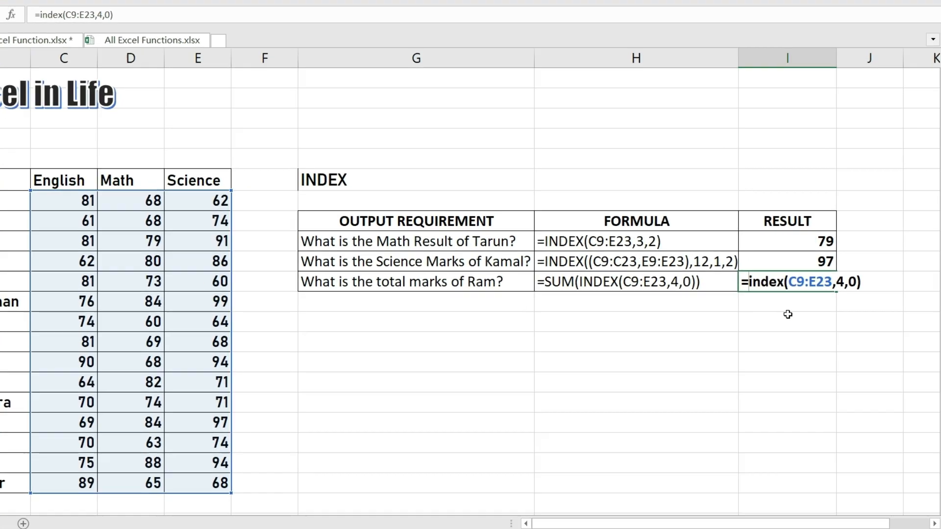
type("sum(")
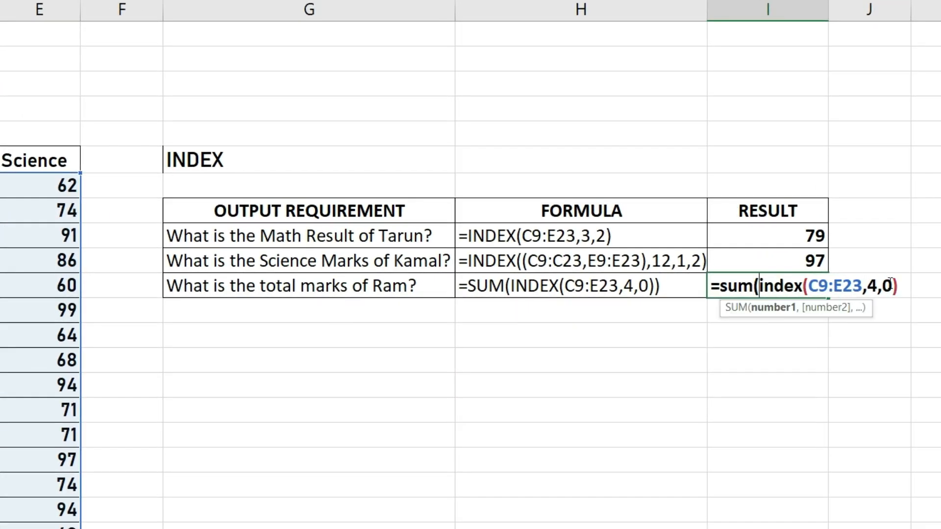
left_click(890, 281)
type(")")
key("Return")
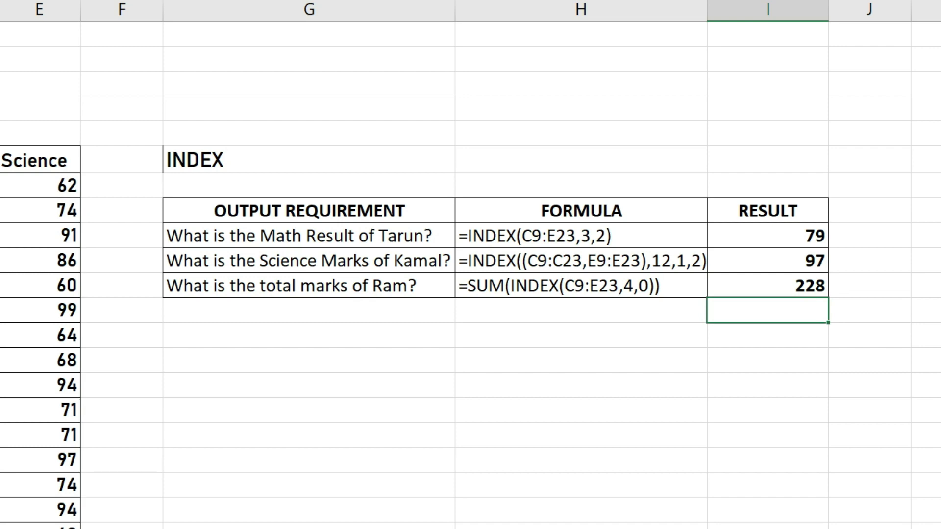
left_click(768, 286)
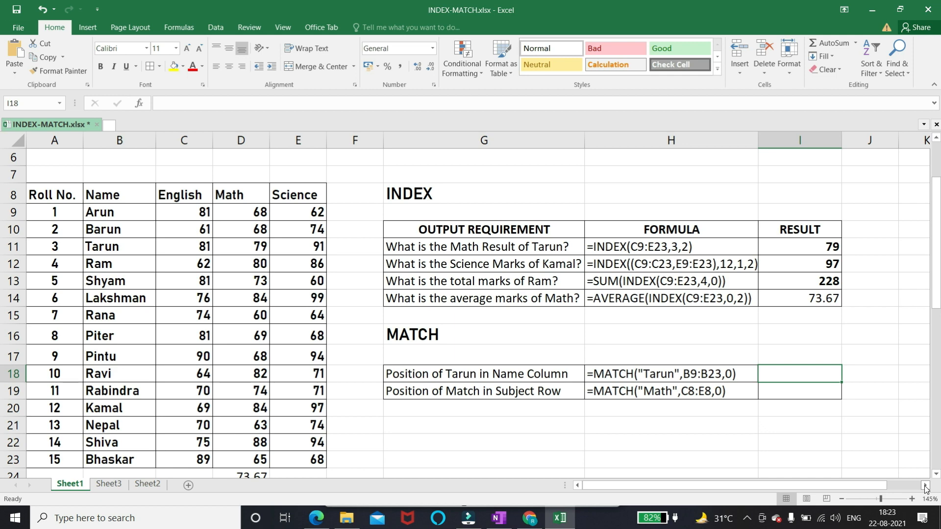
Start a MATCH formula in I18 with the third student's name as the quoted lookup value.
type("=match")
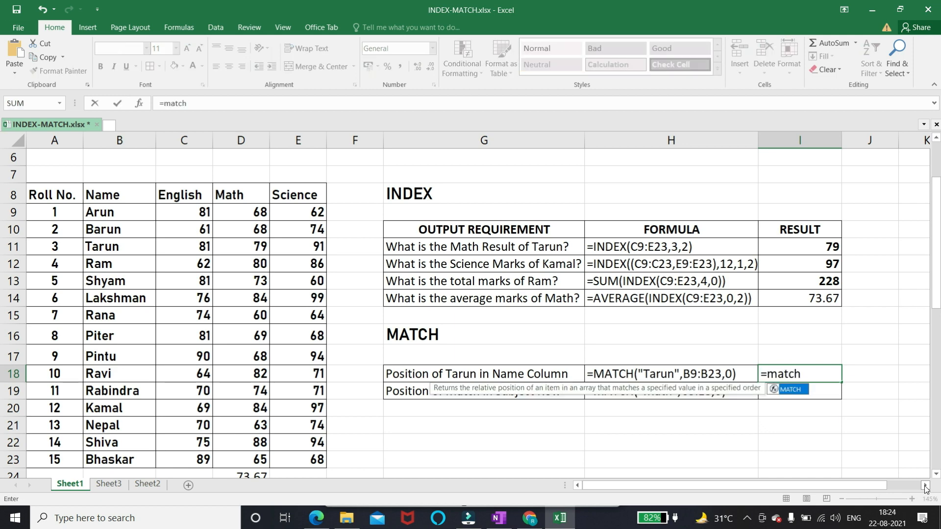
type("(")
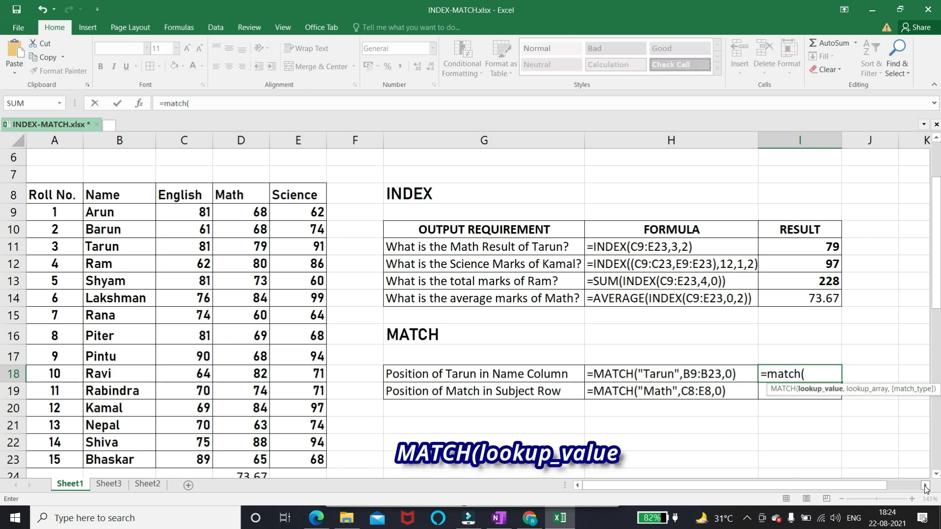
type("\"Tarun")
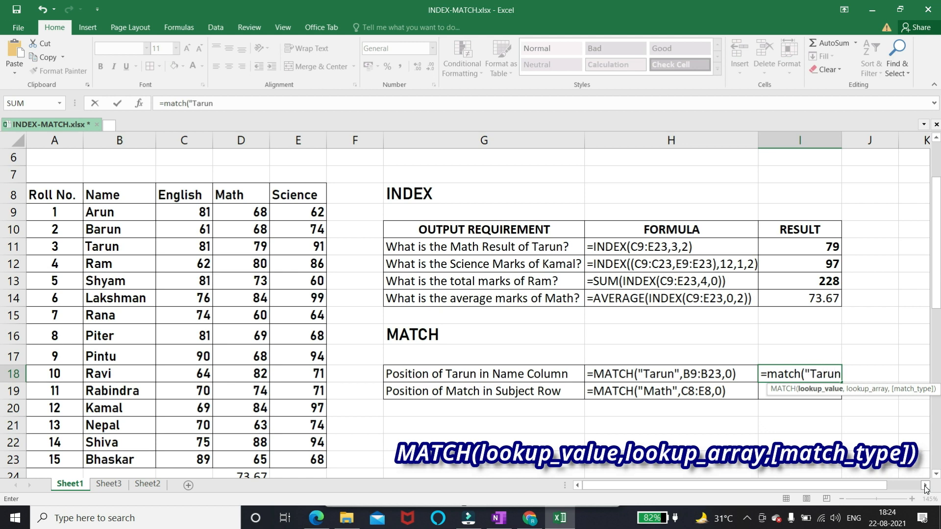
type("\",")
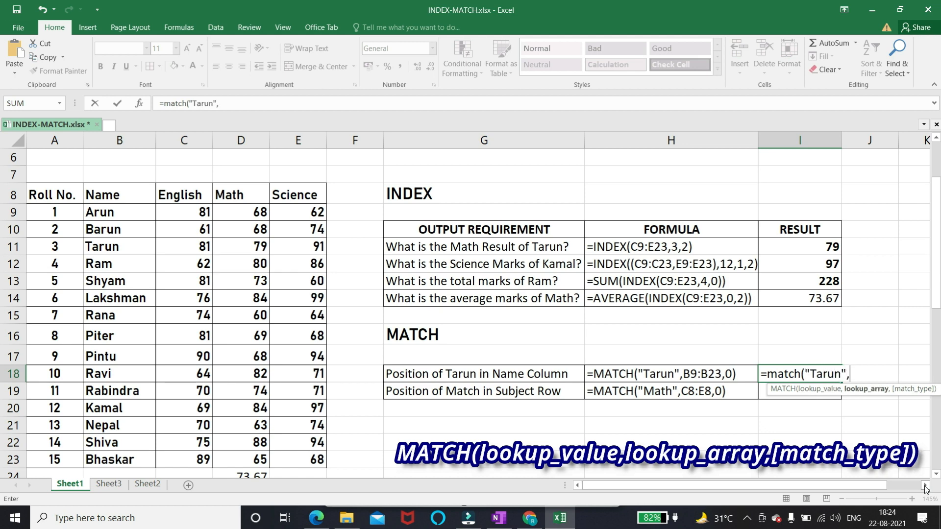
Set the lookup array of the MATCH formula to the Name column range B9:B23.
key("Left")
key("Left")
key("Left")
key("Left")
key("Left")
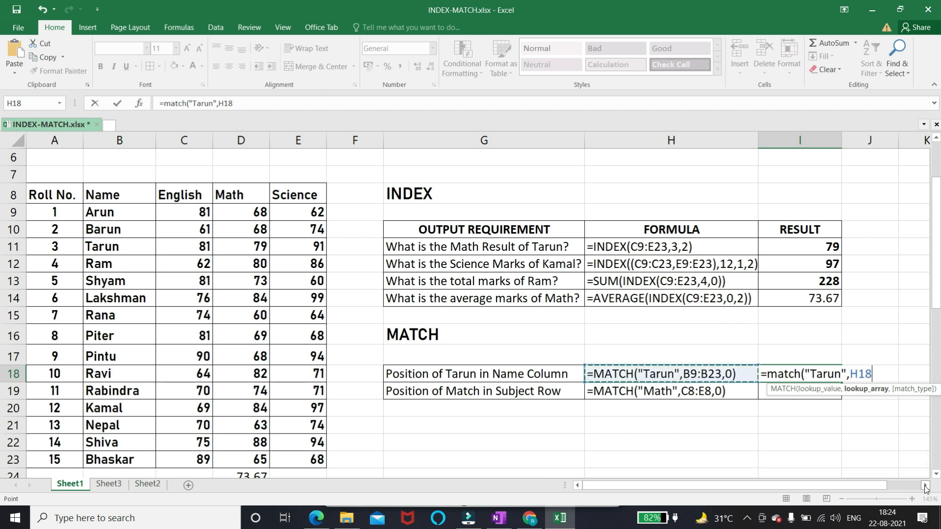
key("Left")
key("Up")
key("Up")
key("Up")
key("Up")
key("Up")
key("Up")
key("Up")
key("Up")
key("Up")
key("Left")
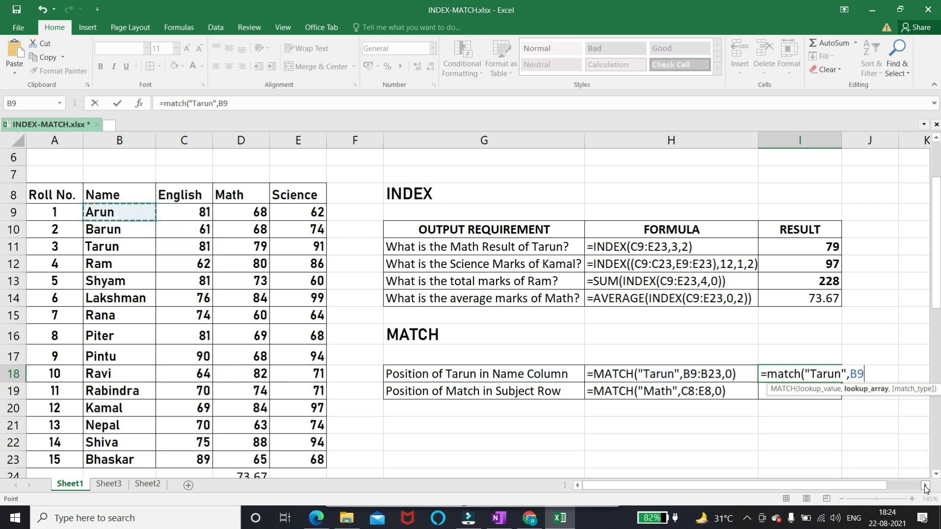
key("shift+Down")
key("shift+Down")
key("shift+Down")
key("shift+Down")
key("shift+Down")
key("shift+Down")
key("shift+Down")
key("shift+Down")
key("shift+Down")
key("shift+Down")
key("shift+Down")
key("shift+Down")
key("shift+Down")
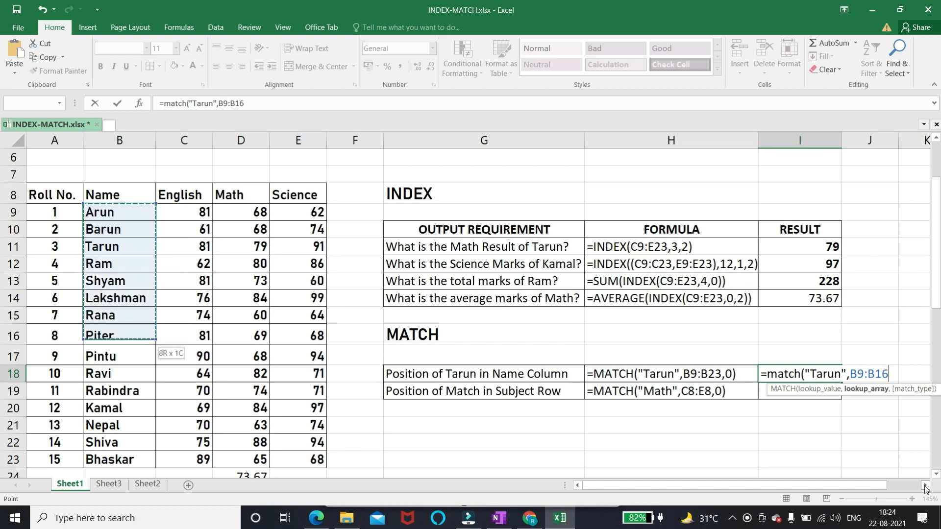
key("shift+Down")
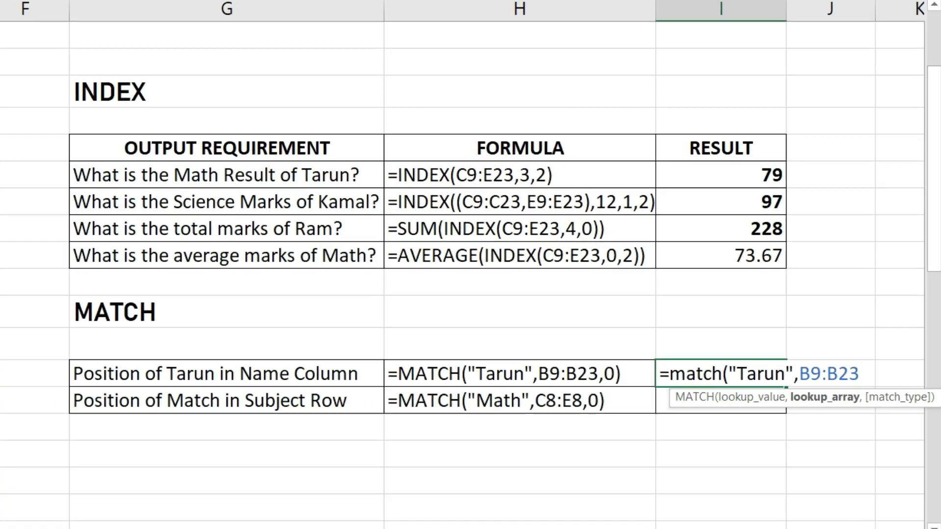
Finish the MATCH formula in I18 with match type 0 for an exact match.
type(",")
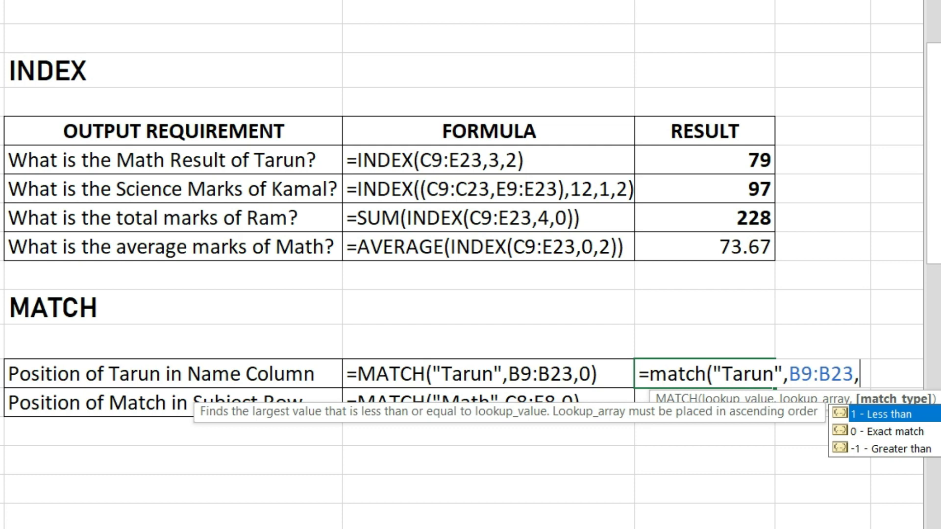
type("0)")
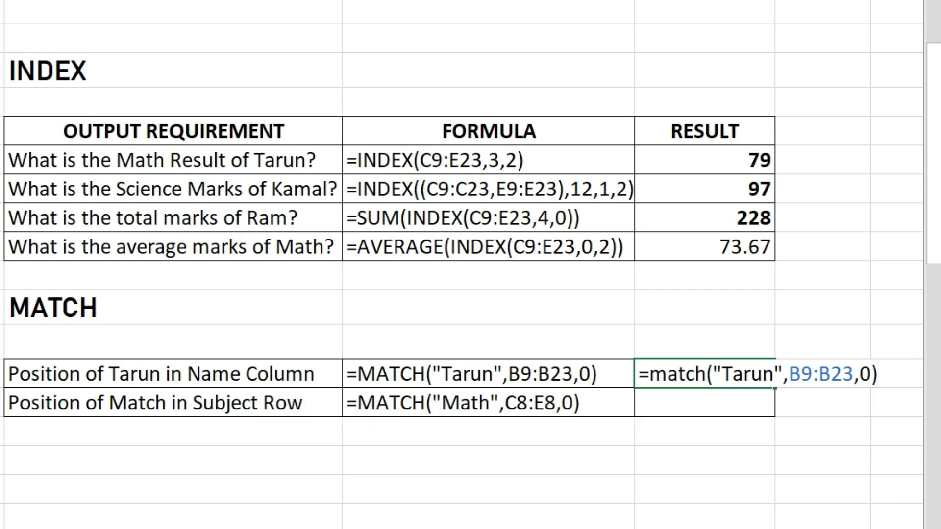
key("Return")
key("Up")
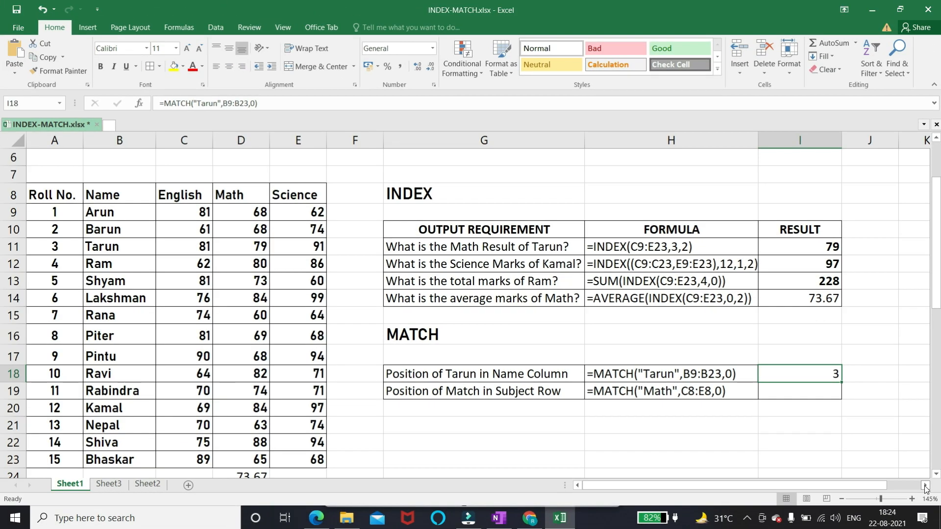
Enter a MATCH formula in I19 that finds "Math" in the subject header range C8:E8 with match type 0.
key("Down")
type("=mat")
key("Tab")
type("\"Math\",")
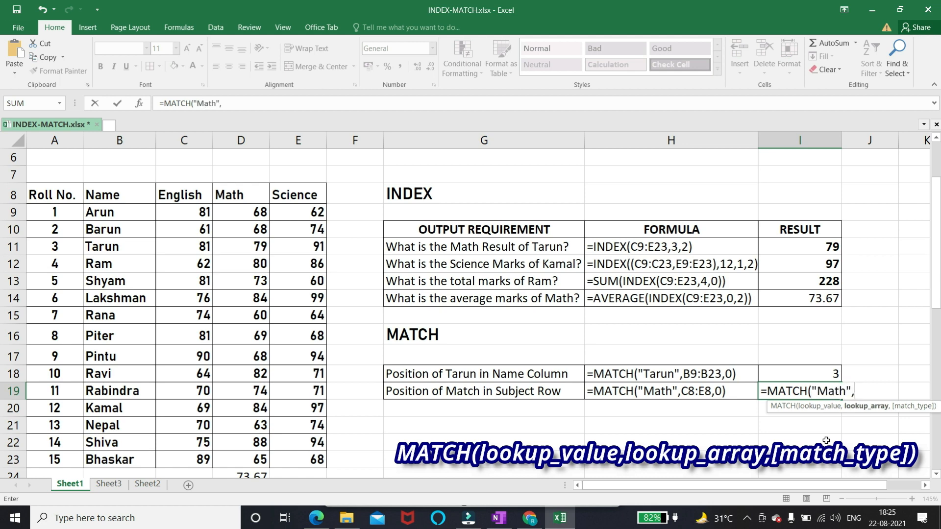
left_click_drag(189, 194, 292, 195)
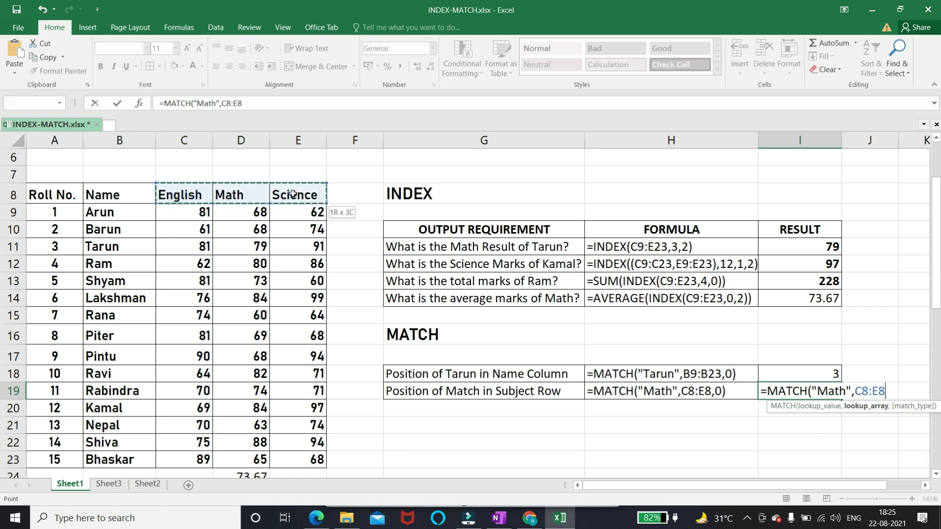
type(",0")
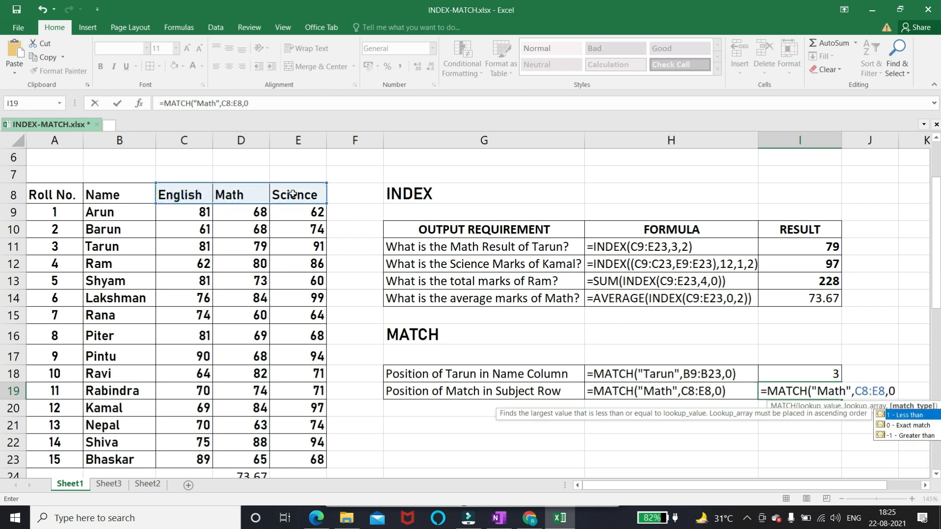
key("Return")
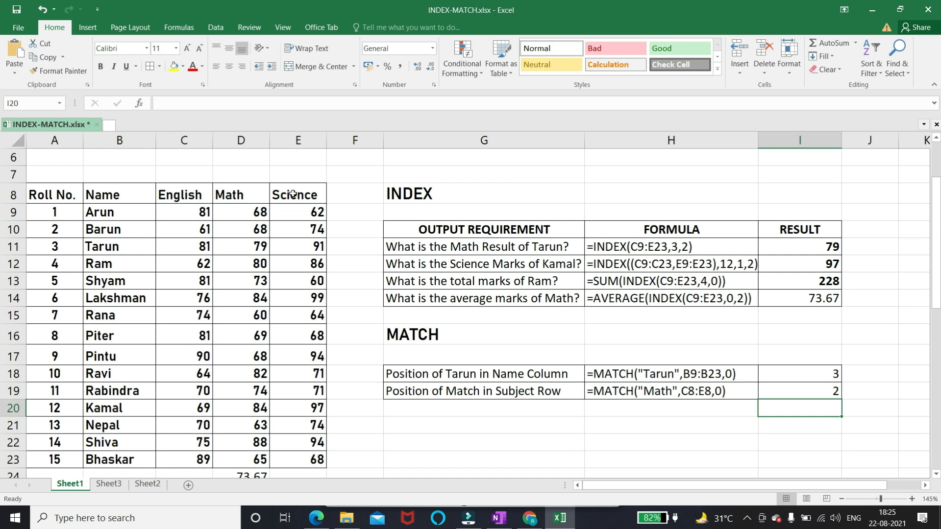
Start an INDEX formula in H19 with the marks range C5:E19 as its array.
left_click(603, 246)
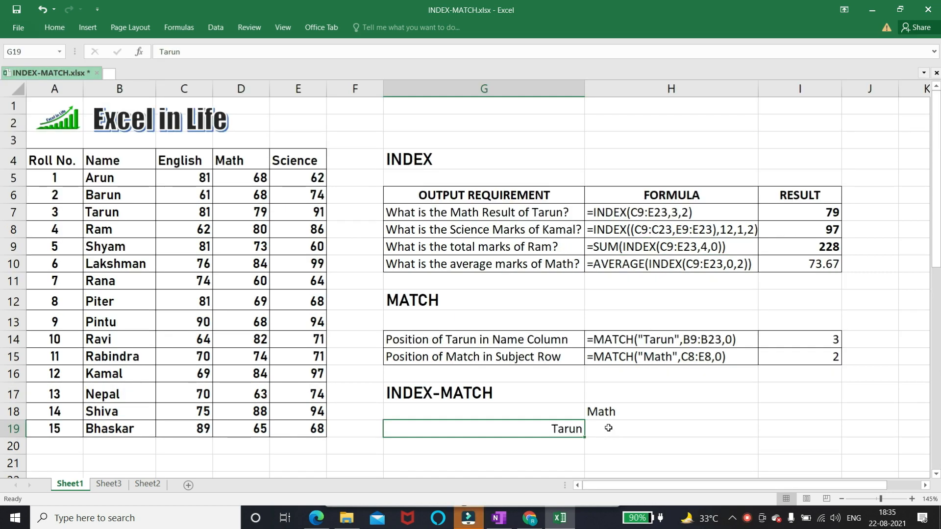
left_click(608, 428)
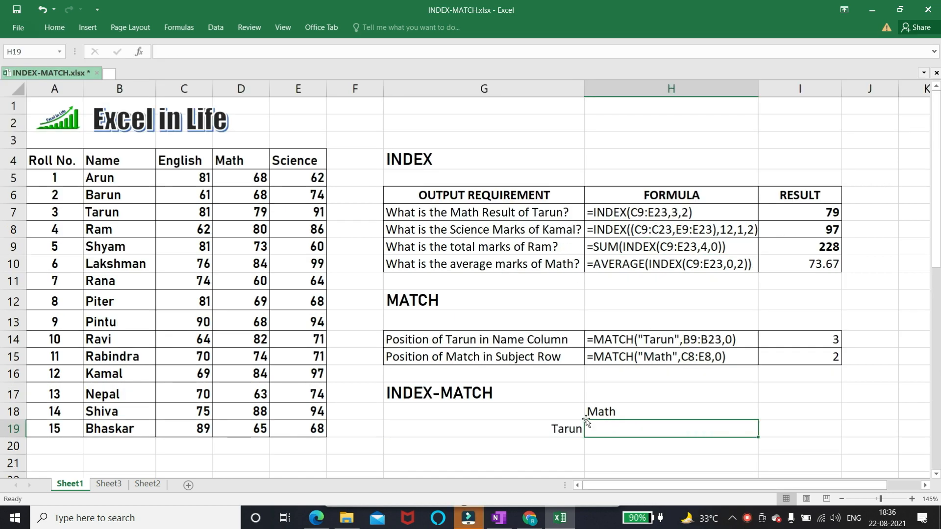
type("=inde")
key("Tab")
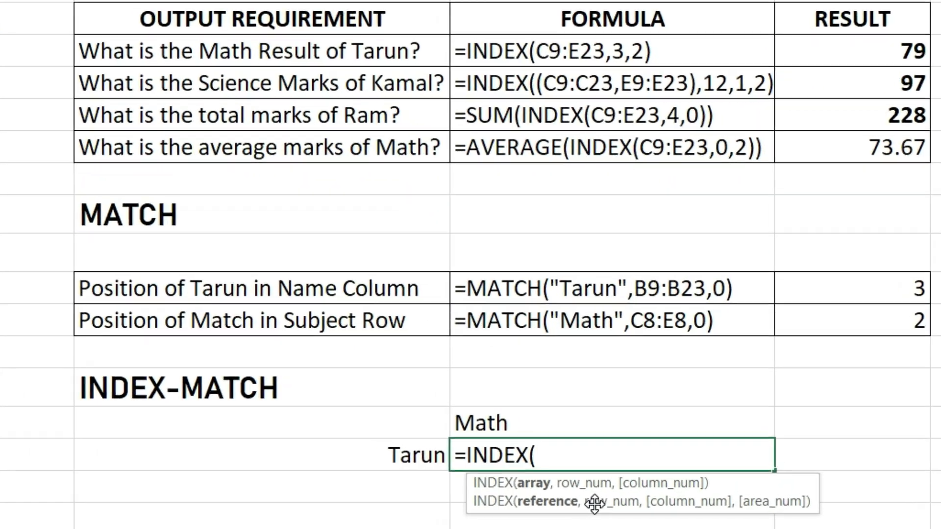
key("Left")
key("Left")
key("Left")
key("Left")
key("Left")
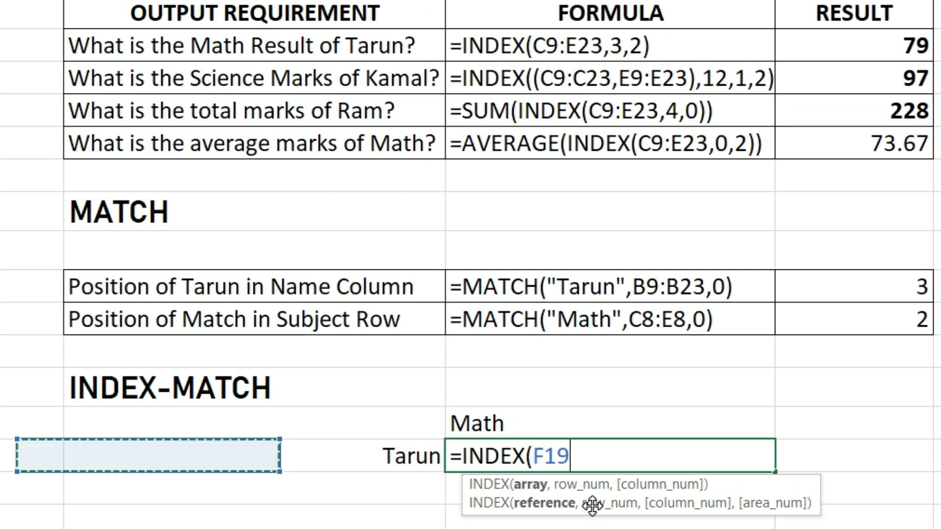
key("Up")
key("Up")
key("Up")
key("Up")
key("Up")
key("Up")
key("Up")
key("Up")
key("Up")
key("Up")
key("Up")
key("Up")
key("Up")
key("Up")
key("Up")
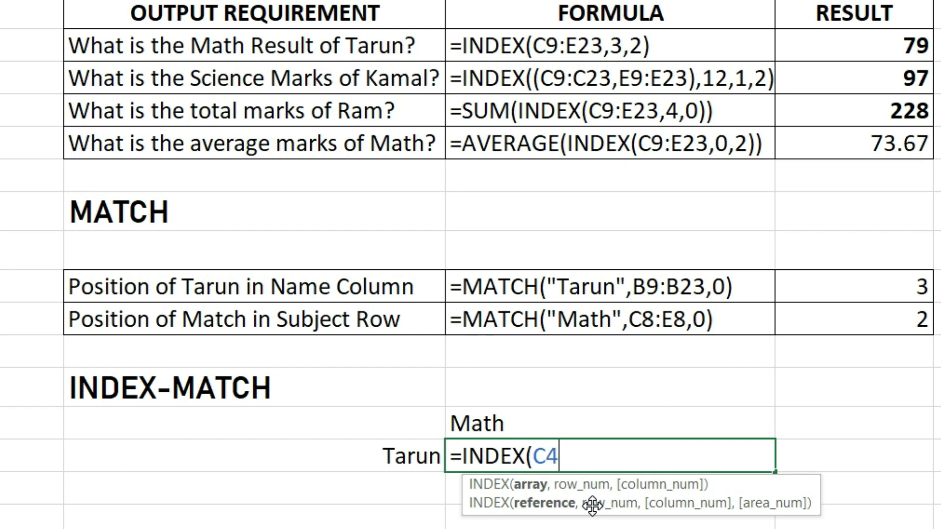
key("Down")
key("shift+Right")
key("shift+Right")
key("shift+Down")
key("shift+Down")
key("shift+Down")
key("shift+Down")
key("shift+Down")
key("shift+Down")
key("shift+Down")
key("shift+Down")
key("shift+Down")
key("shift+Down")
key("shift+Down")
key("shift+Down")
key("shift+Down")
key("shift+Down")
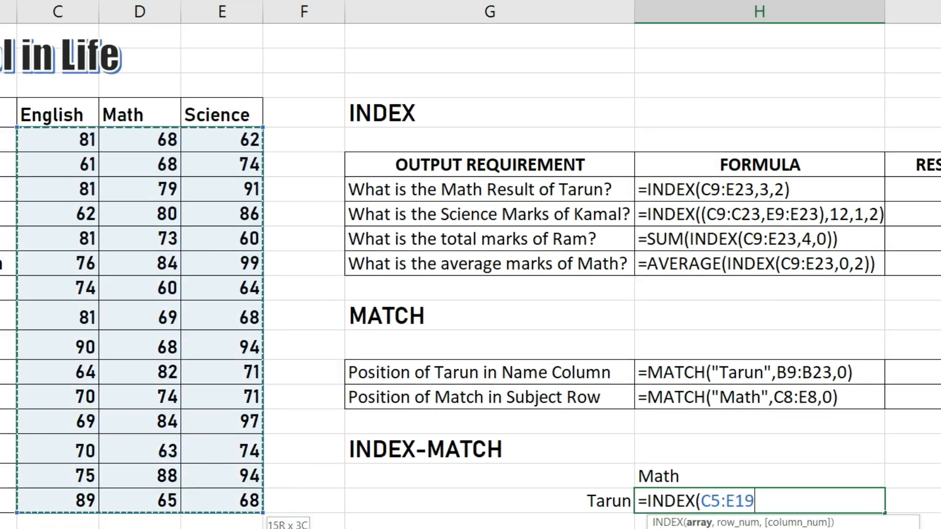
type(",")
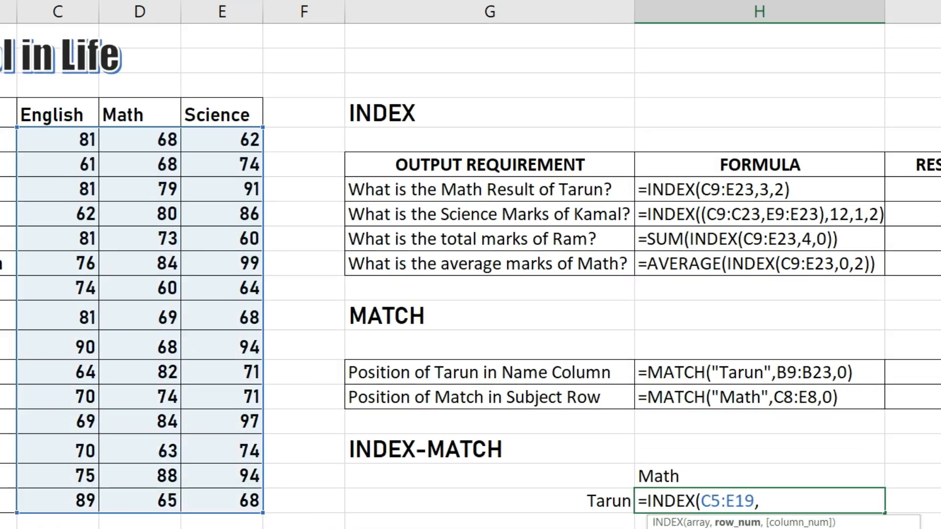
Nest a MATCH function as the INDEX row number, using the student name in G19 as the lookup value.
type("match")
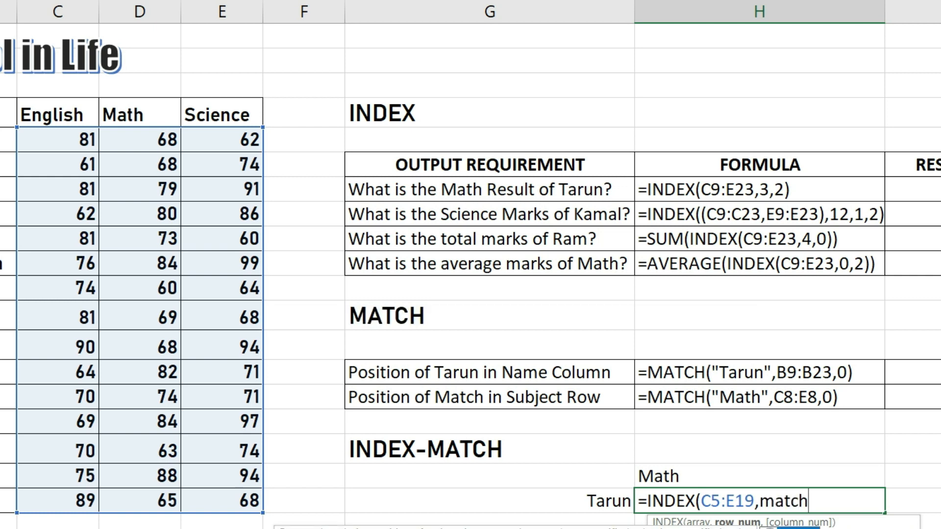
key("Tab")
key("Left")
key("Left")
key("Right")
type(",")
Complete the row MATCH with the Name column range B5:B19 as lookup array and match type 0.
key("Left")
key("Left")
key("Left")
key("Left")
key("Left")
key("Left")
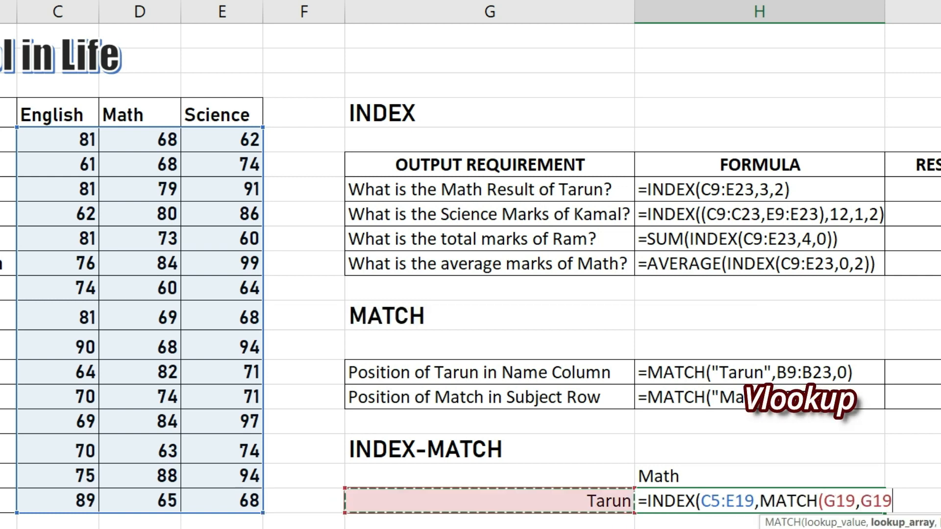
key("Up")
key("Up")
key("Up")
key("Up")
key("Up")
key("Up")
key("Up")
key("Up")
key("Up")
key("Up")
key("Up")
key("Up")
key("Up")
key("Up")
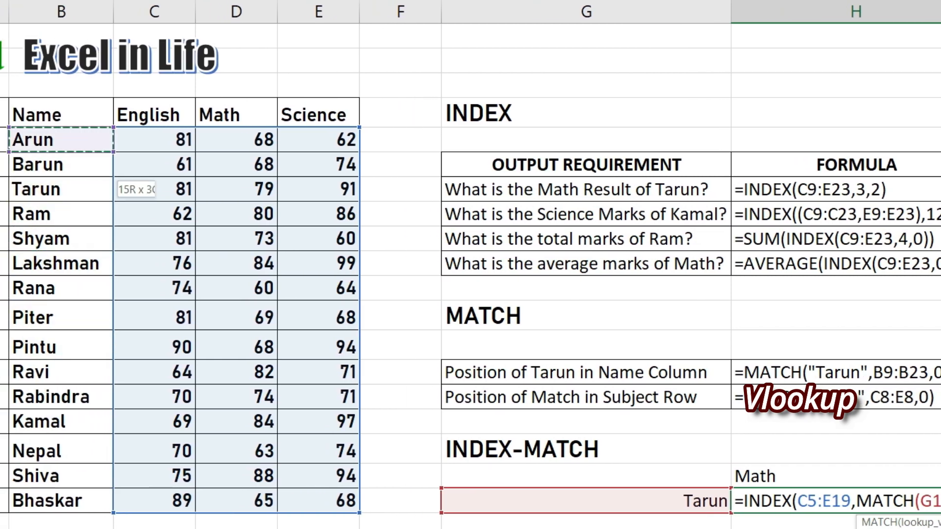
key("shift+Down")
key("shift+Down")
key("shift+Down")
key("shift+Down")
key("shift+Down")
key("shift+Down")
key("shift+Down")
key("shift+Down")
key("shift+Down")
key("shift+Down")
key("shift+Down")
key("shift+Down")
key("shift+Down")
key("shift+Down")
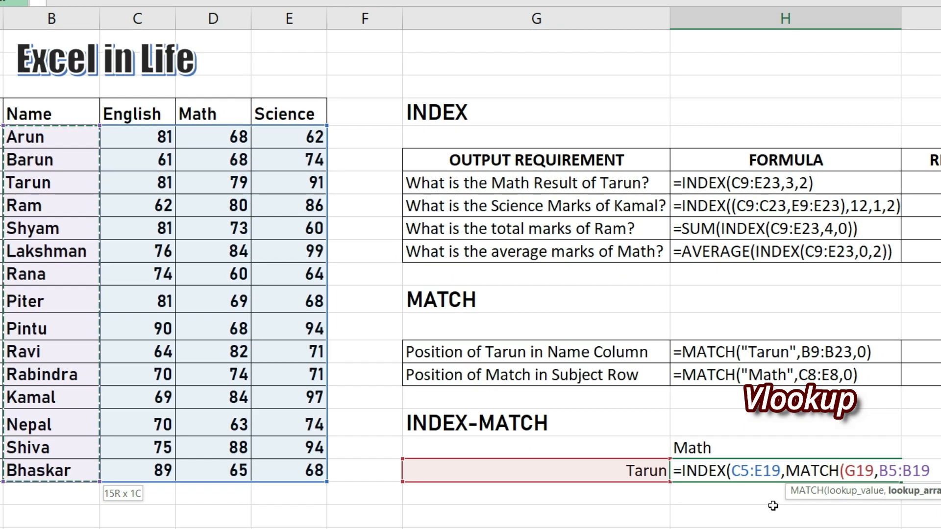
type(",0")
type(")")
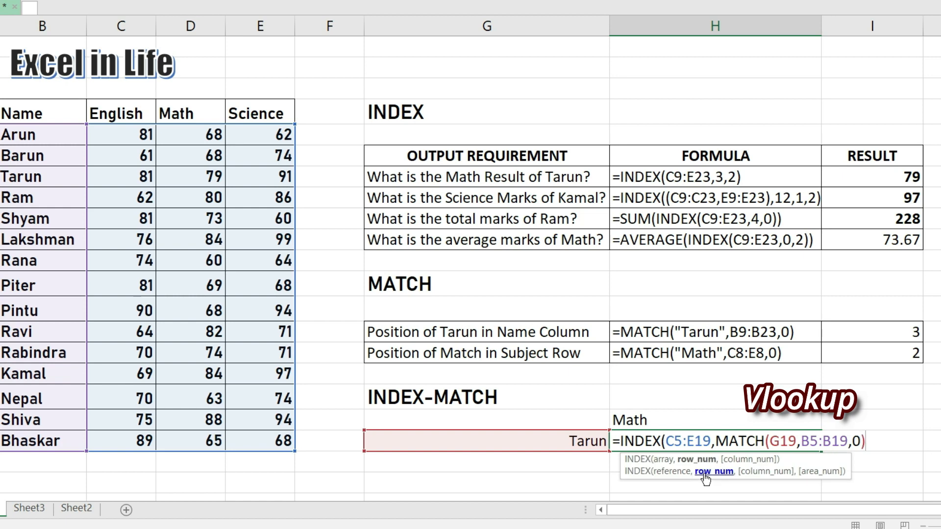
type(",")
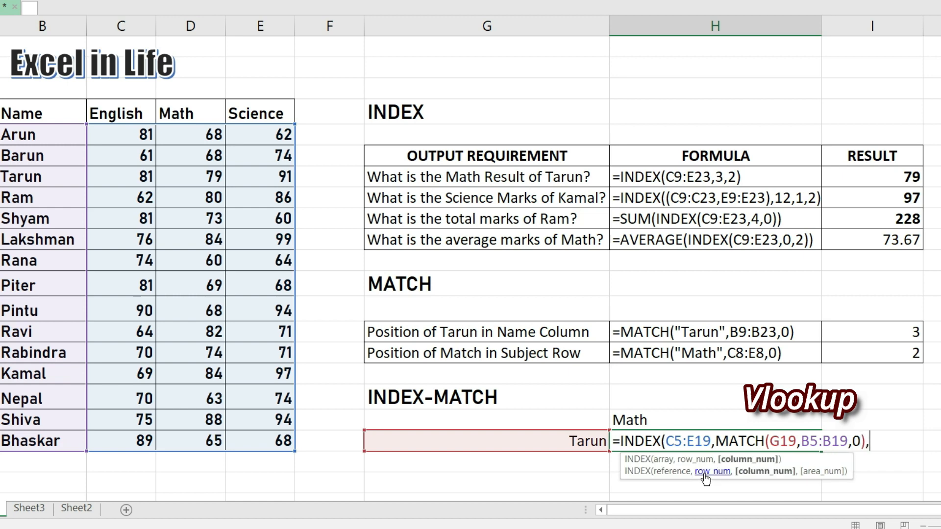
Nest a second MATCH function as the INDEX column number, using the subject in H18 as the lookup value.
type("ma")
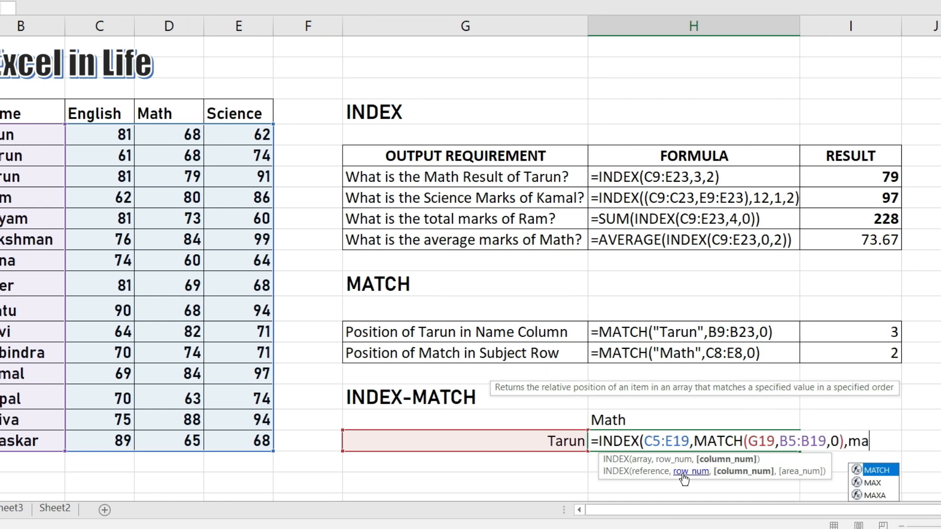
type("t")
key("Tab")
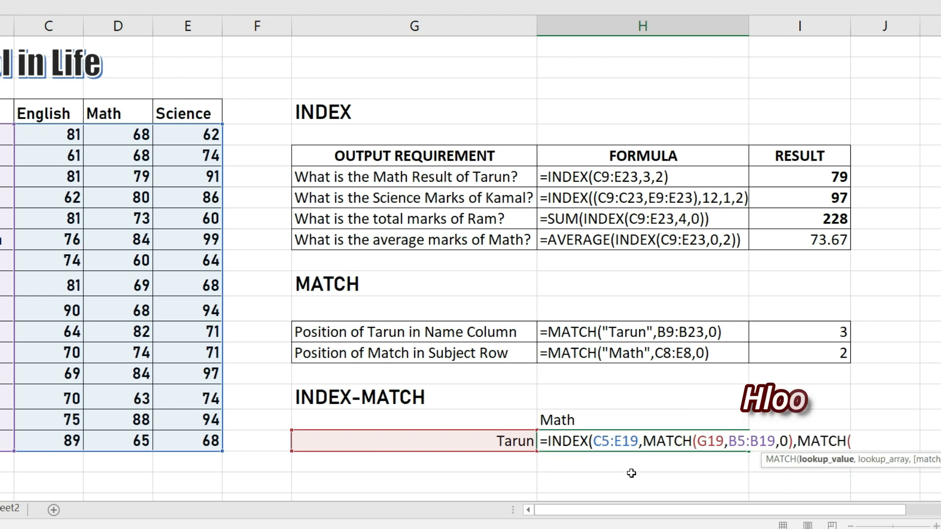
key("Up")
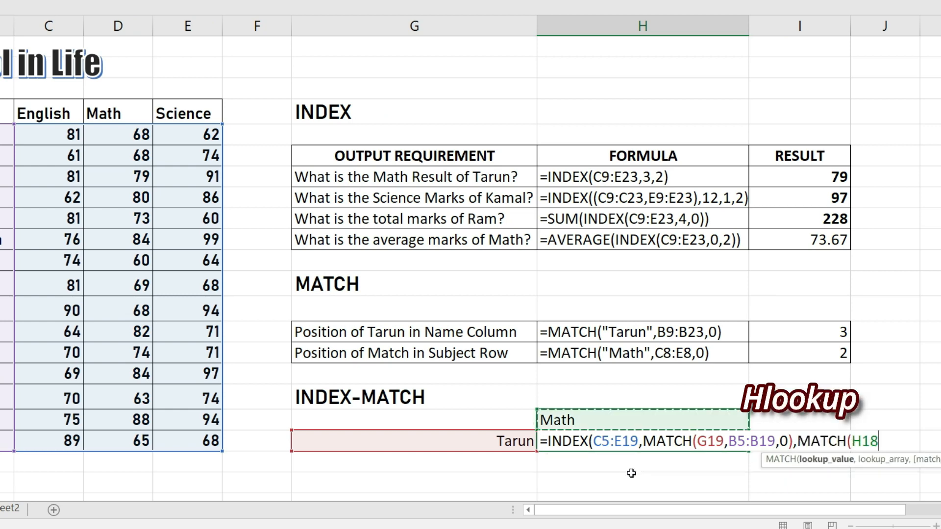
type(",")
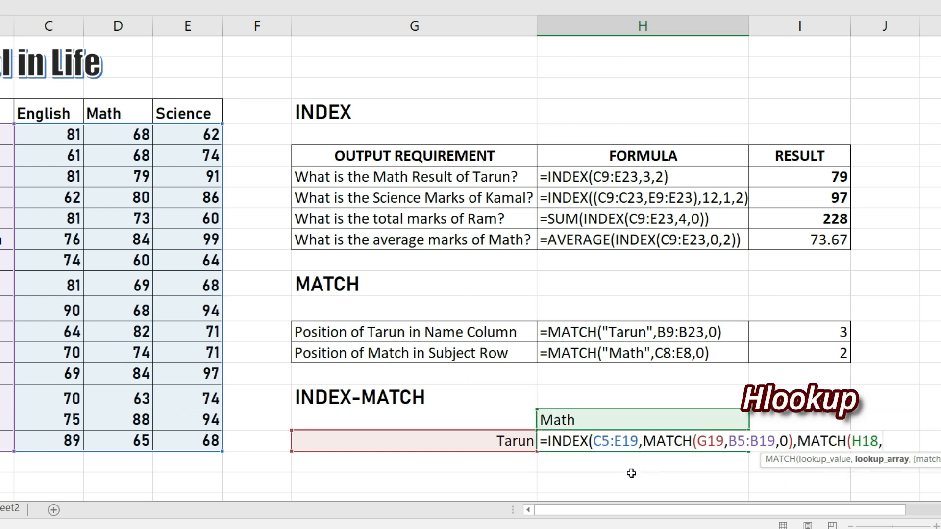
Complete the column MATCH with the subject headers C4:E4 and match type 0, and enter the formula in H19.
key("ctrl+Home")
key("Right")
key("Down")
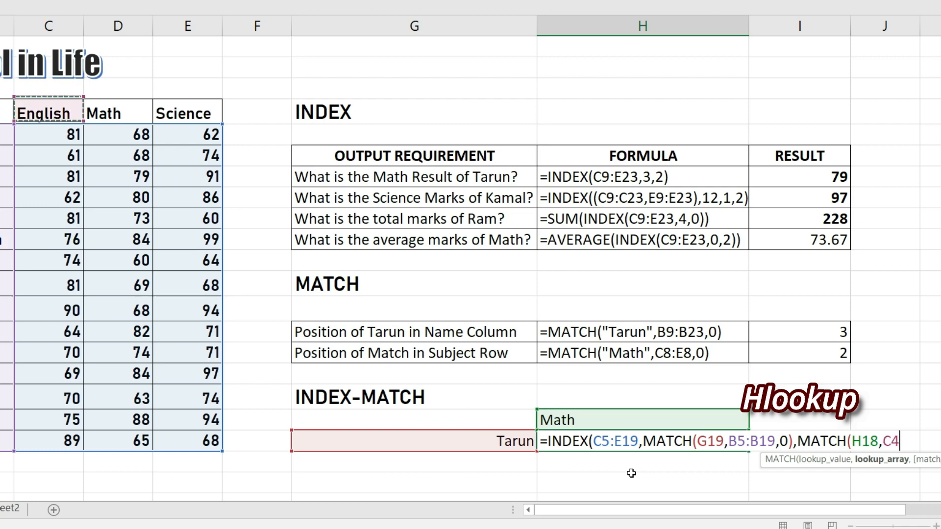
key("shift+Right")
key("shift+Right")
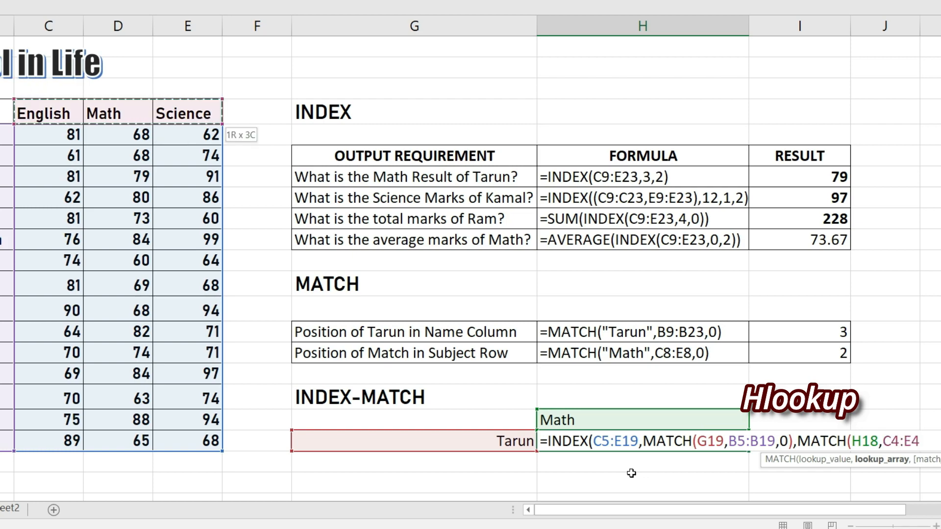
type(",0")
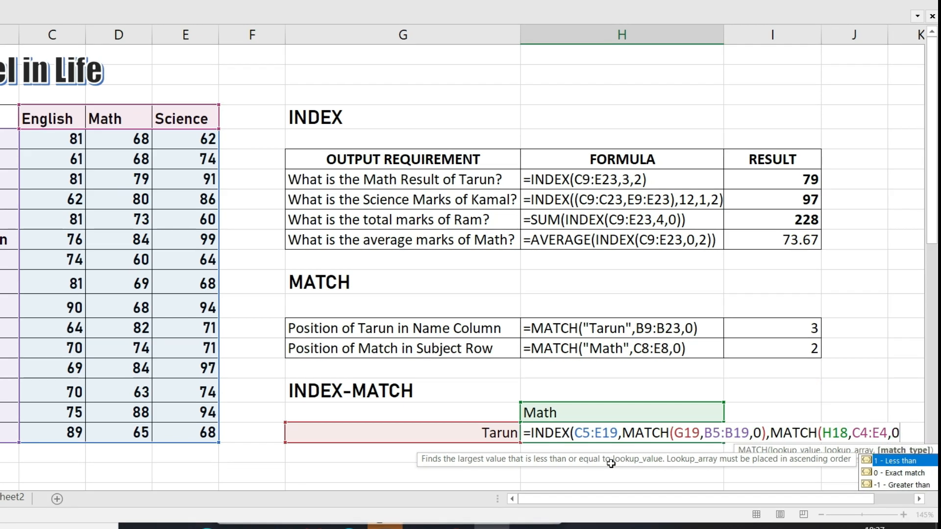
type(")")
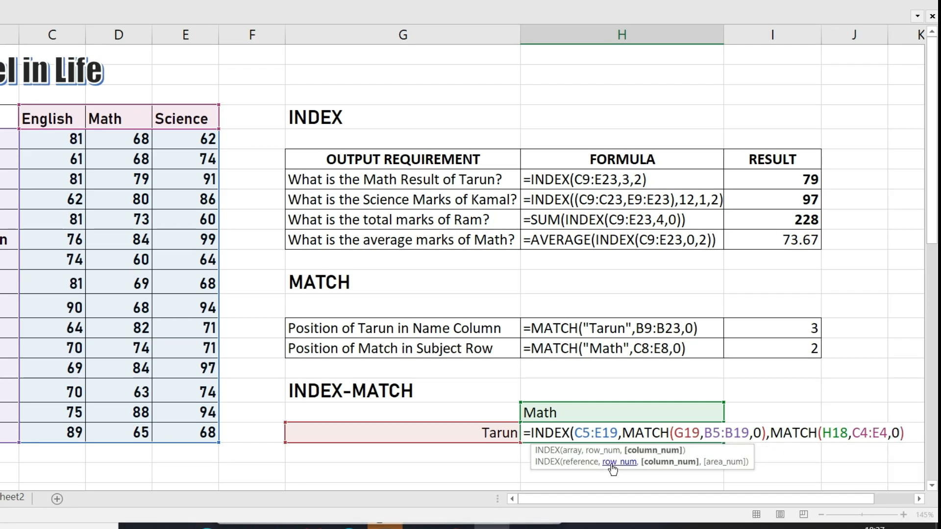
key("Return")
key("Up")
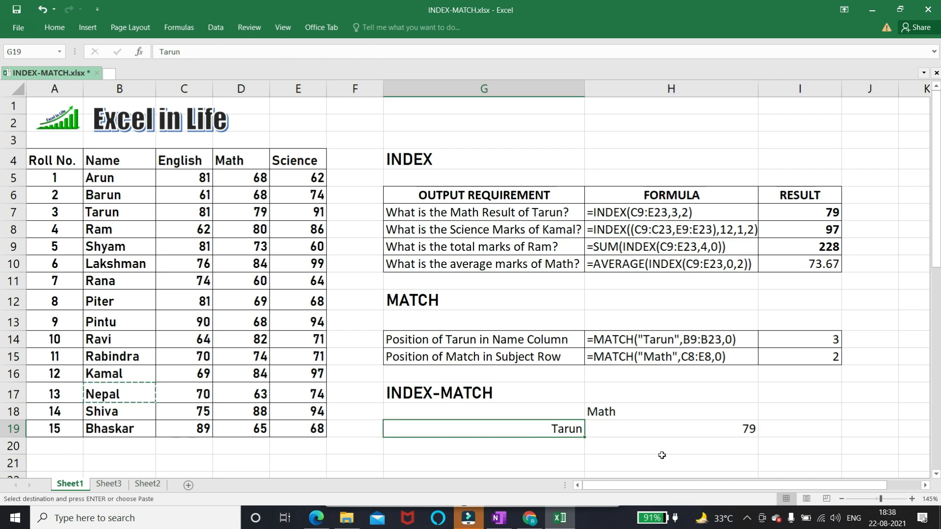
Paste the copied name of the student with roll number 13 into the lookup cell G19.
key("ctrl+v")
key("Right")
key("Right")
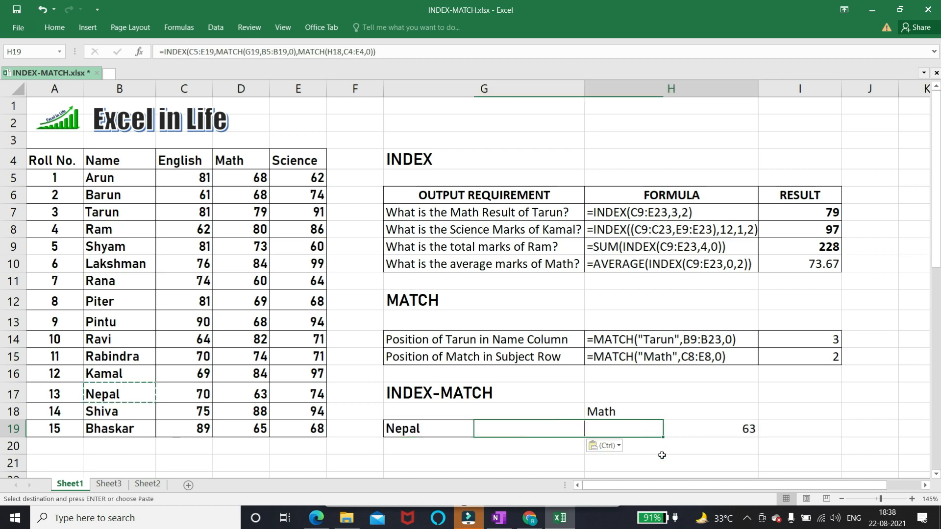
Highlight the Math mark of the student with roll number 13 in D17 with a yellow fill.
key("Left")
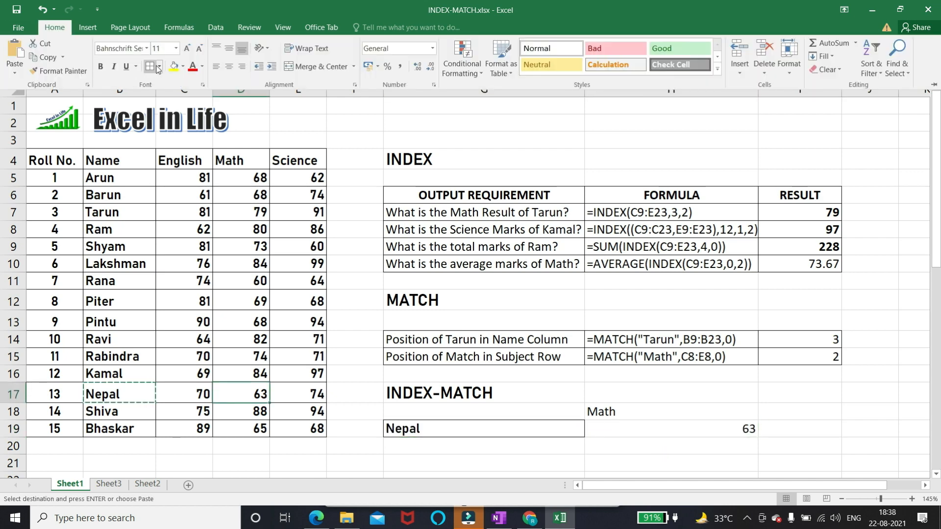
left_click(173, 66)
left_click(126, 20)
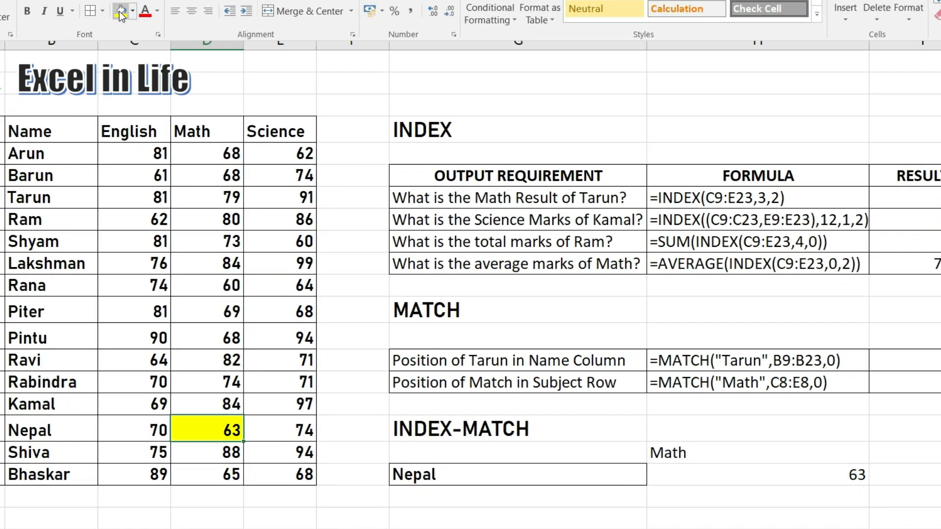
Copy the Science header from E4 into the subject lookup cell H18, replacing Math.
key("Up")
key("Up")
key("Up")
key("Up")
key("Up")
key("Up")
key("Up")
key("Up")
key("Up")
key("Up")
key("Up")
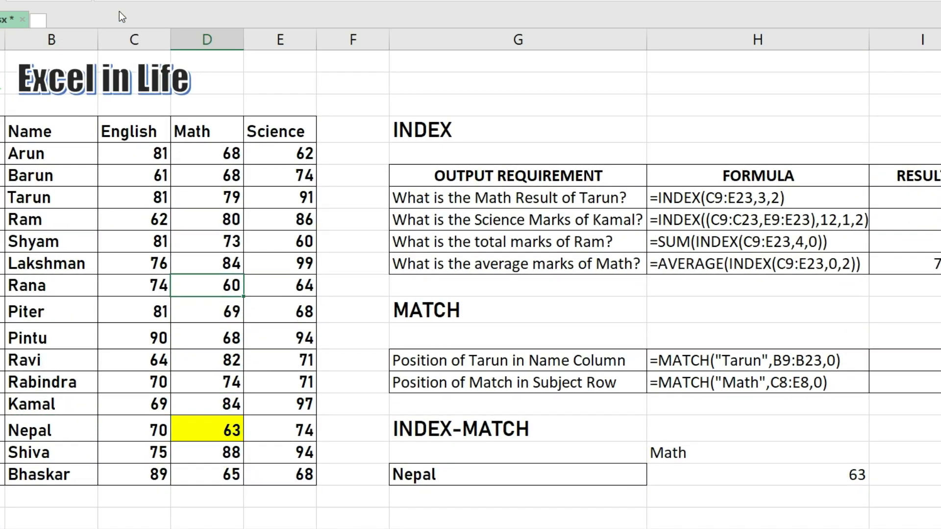
key("Up")
key("Up")
key("Right")
key("ctrl+c")
key("Down")
key("Down")
key("Down")
key("Down")
key("Down")
key("Down")
key("Down")
key("Down")
key("Down")
key("Down")
key("Down")
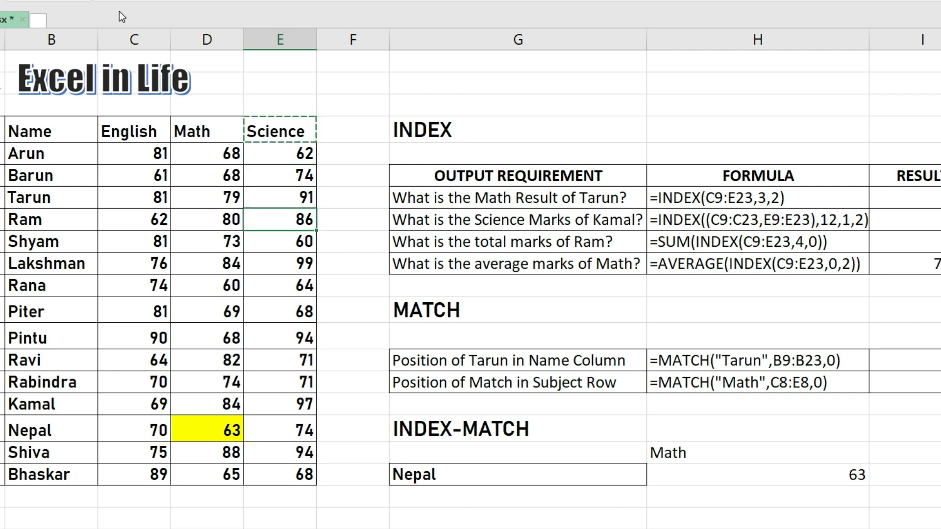
key("Down")
key("Down")
key("Down")
key("Right")
key("Right")
key("Right")
key("Right")
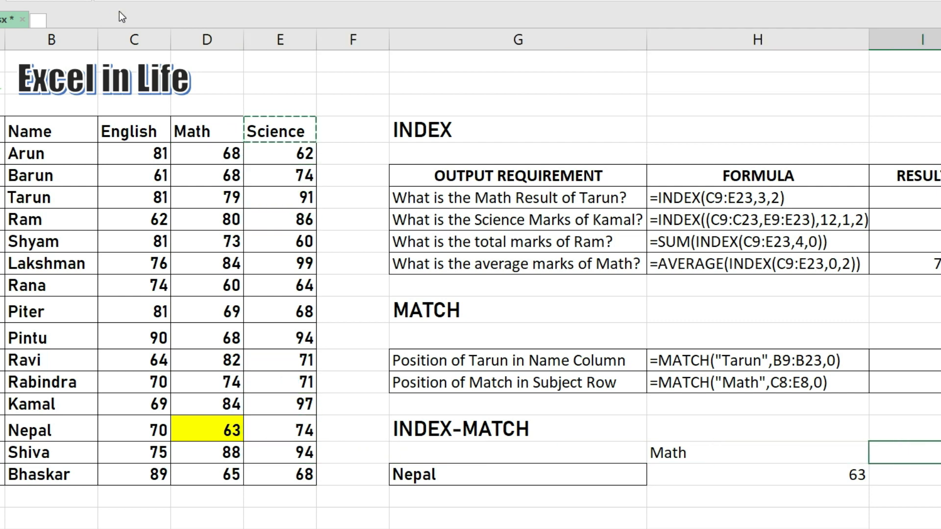
key("Left")
key("Return")
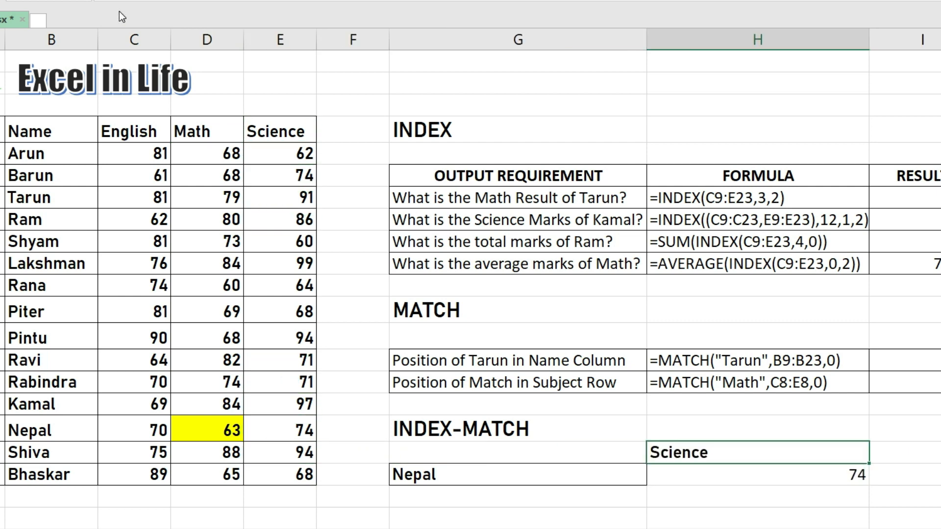
Highlight the Science mark in E17 with a yellow fill and clear the fill from the Math mark in D17.
key("Left")
key("Left")
key("Left")
key("Up")
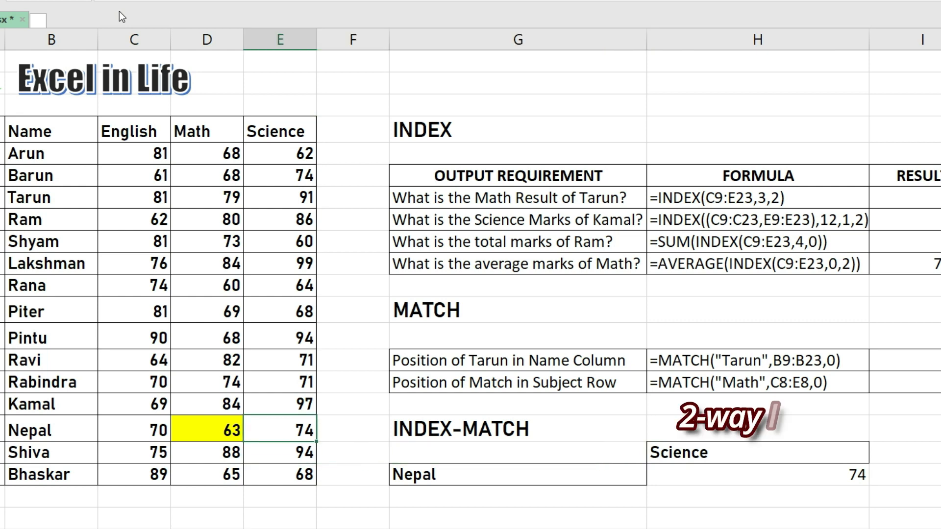
key("Left")
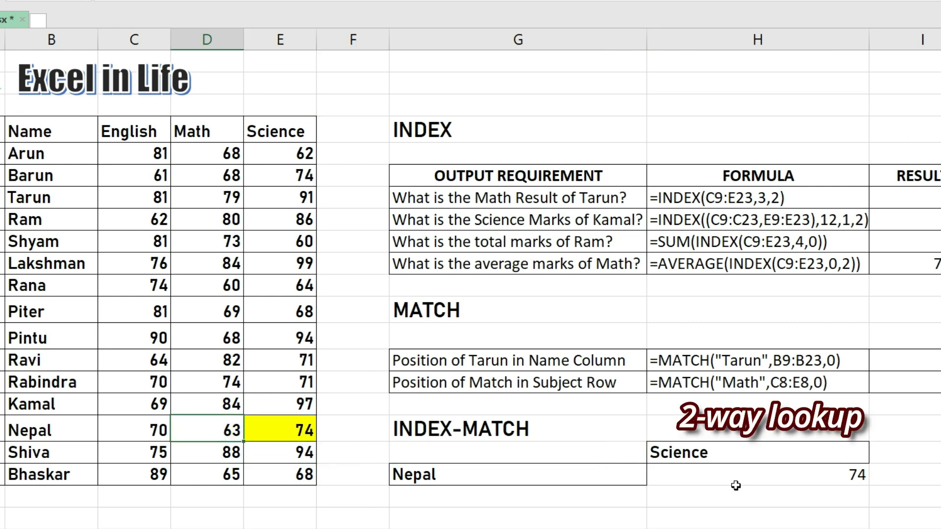
Start an INDEX formula in the left-lookup Result cell N13 with A5:B19 as the array.
left_click(734, 482)
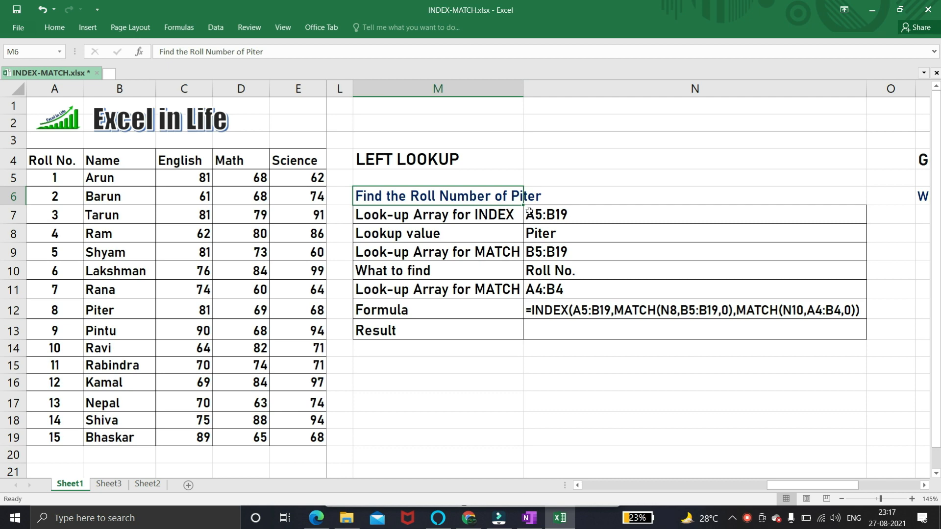
left_click(578, 329)
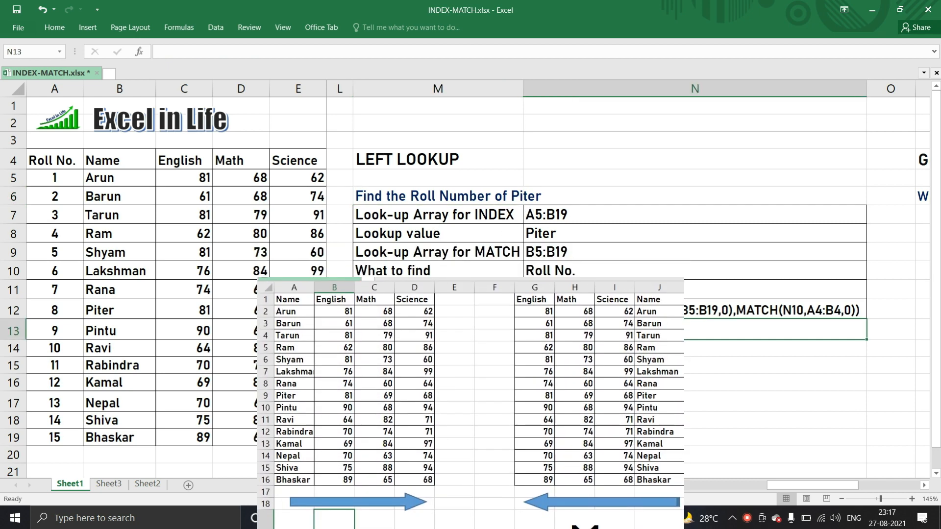
type("=")
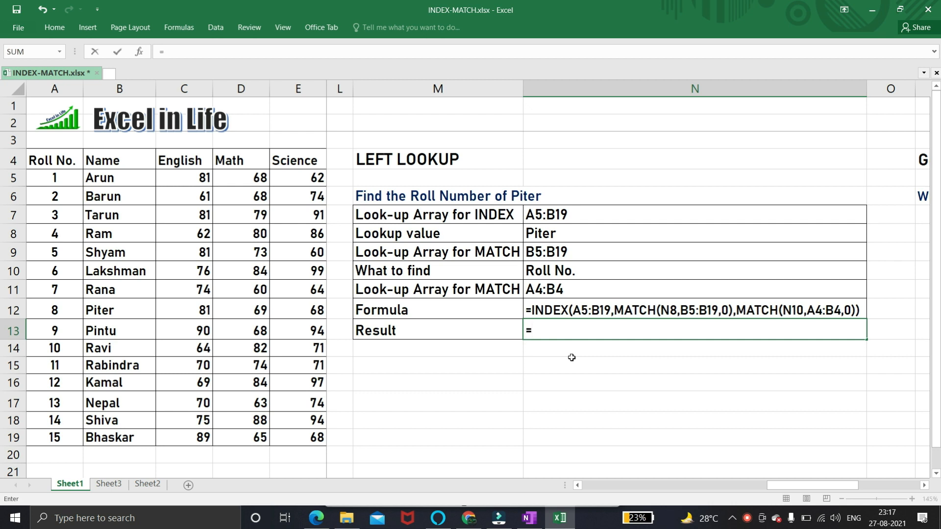
type("index")
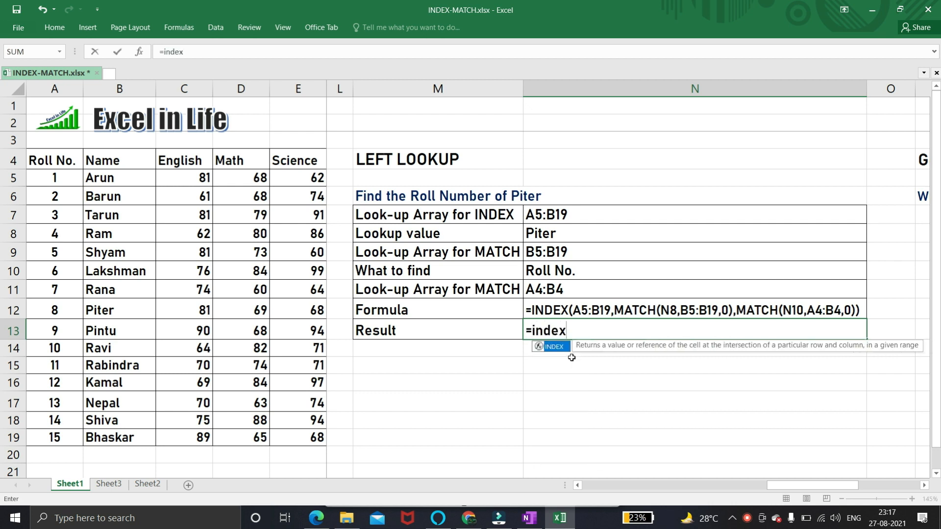
type("(")
left_click_drag(58, 178, 116, 438)
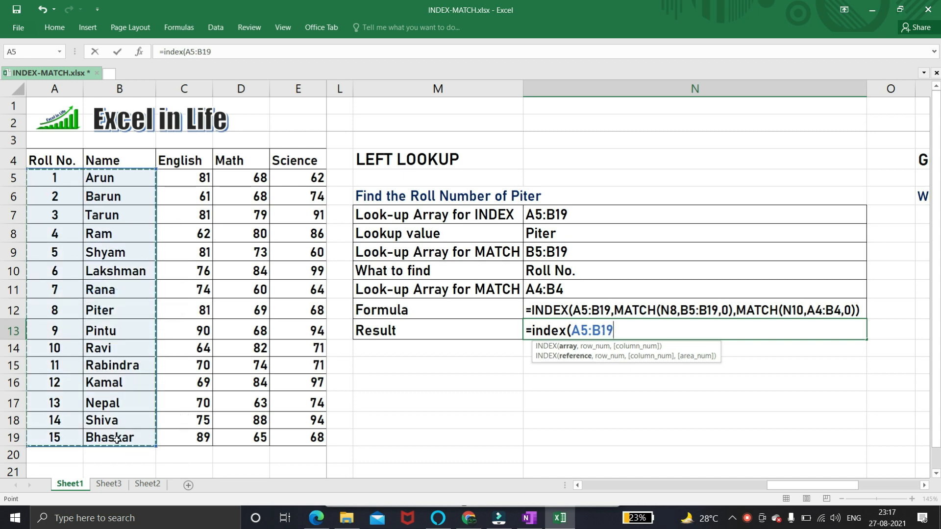
type(",")
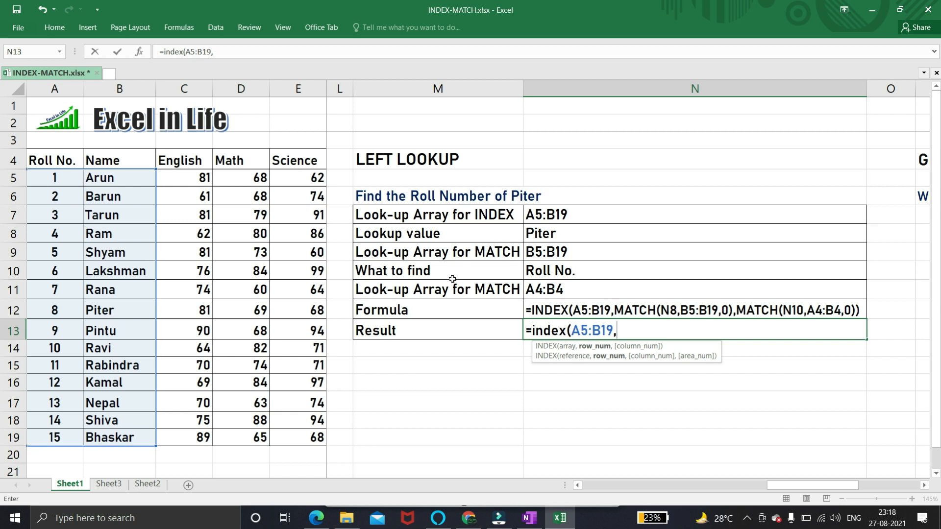
Add MATCH(N8,B5:B19,0) as the row argument of the INDEX formula in N13.
type("match(")
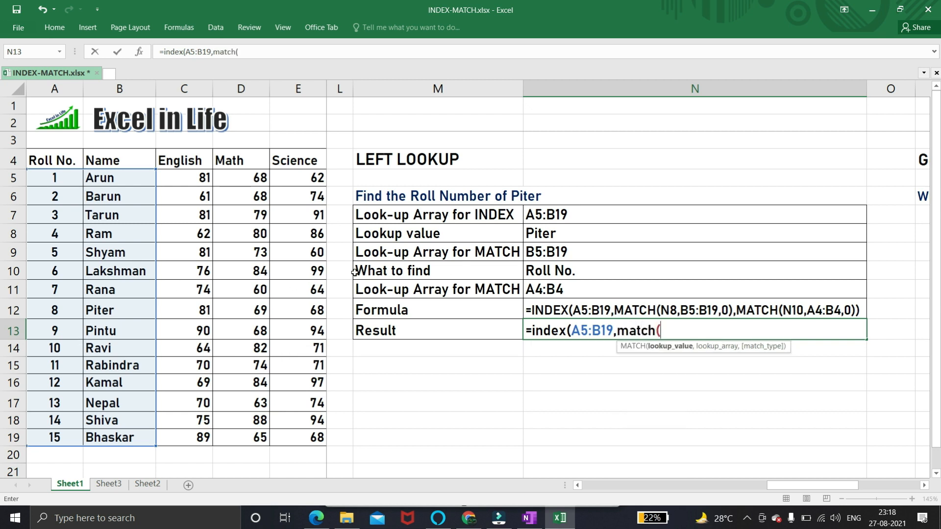
left_click(536, 233)
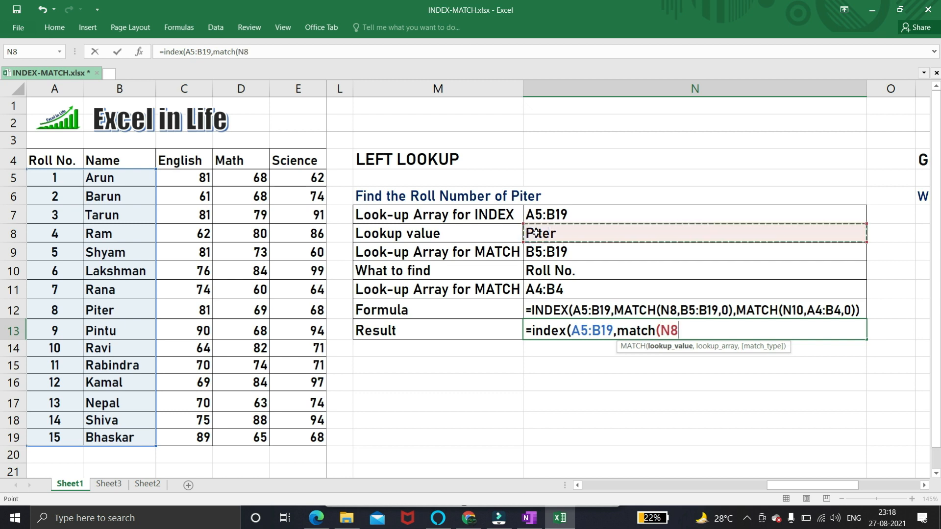
type(",")
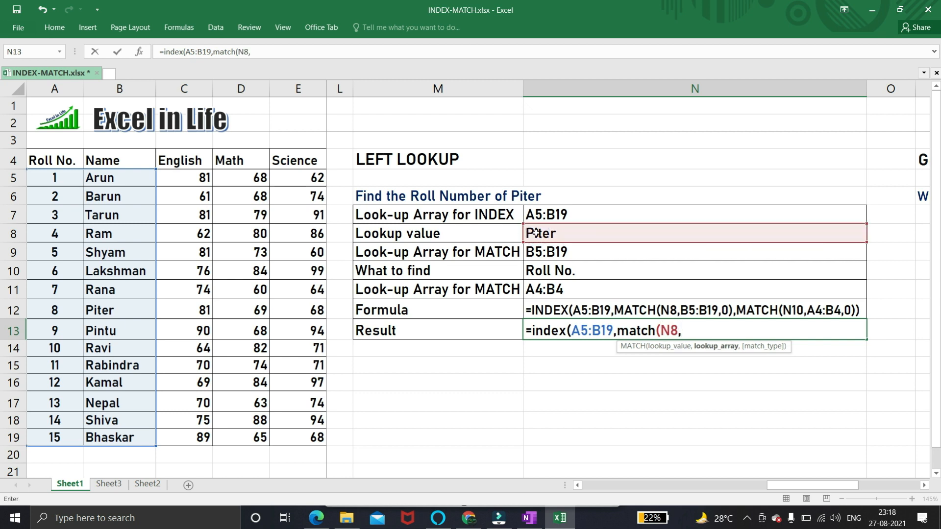
left_click(105, 179)
left_click_drag(105, 180, 107, 449)
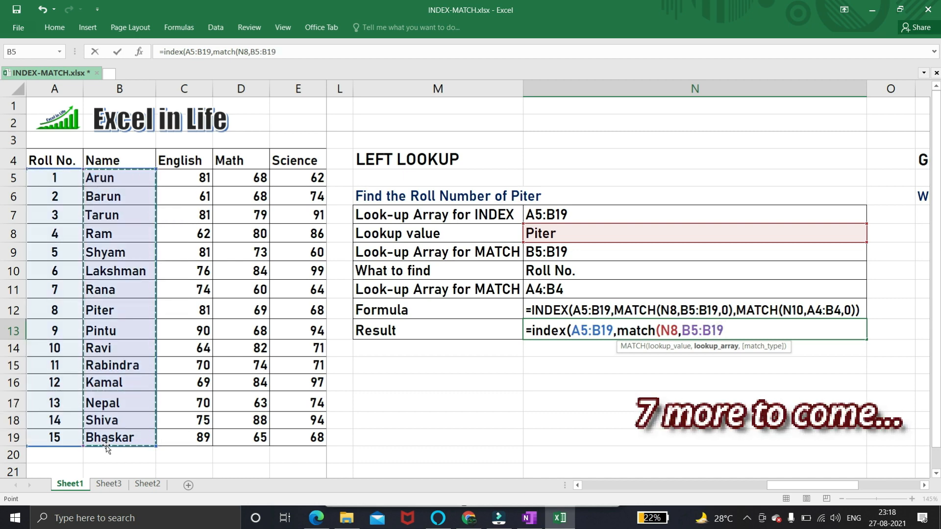
type(",0")
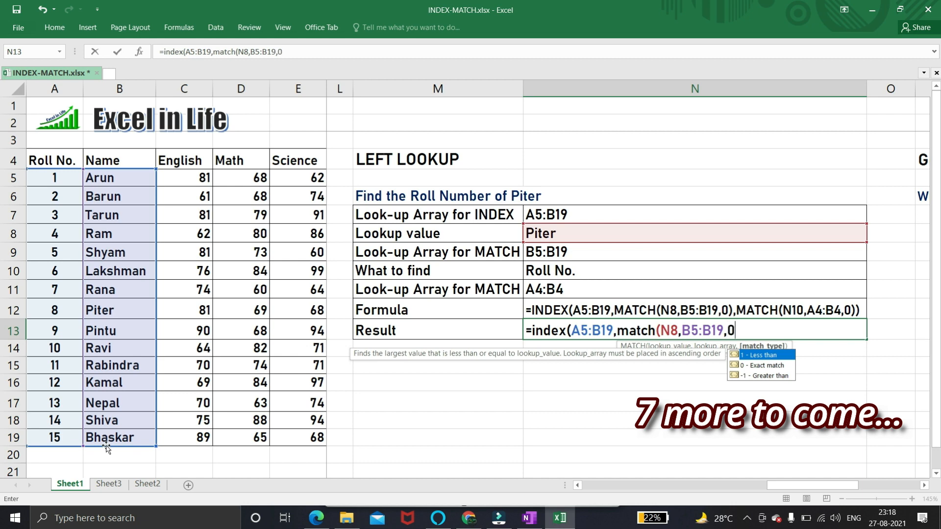
type("),")
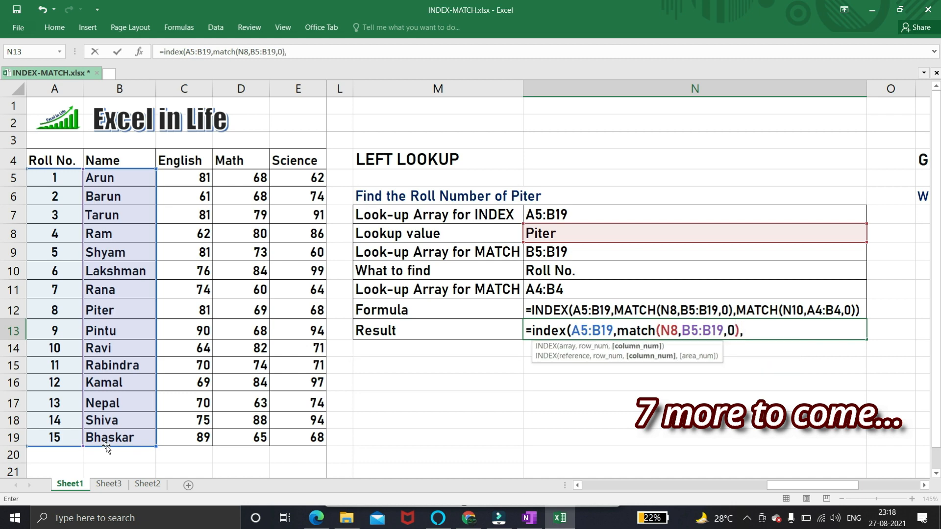
Add MATCH(N10,A4:B4,0) as the column argument and enter the completed INDEX formula in N13.
type("match")
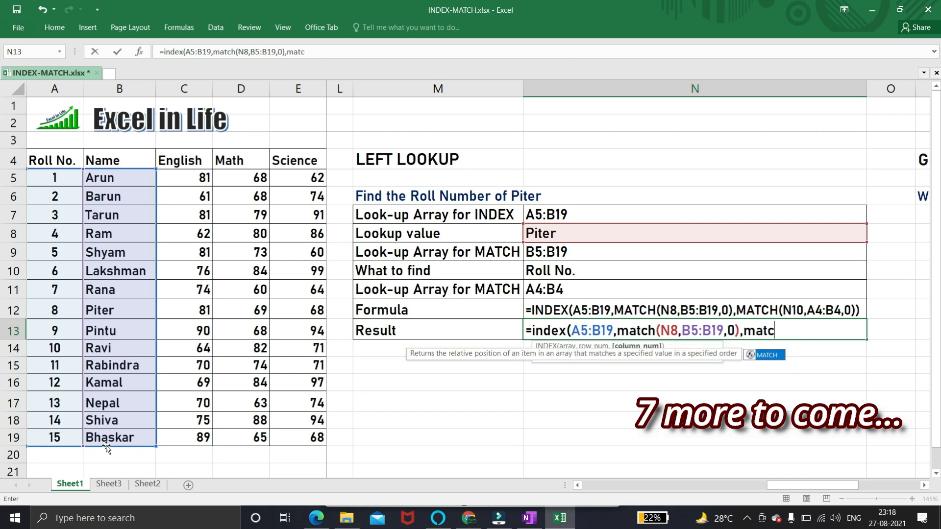
key("Tab")
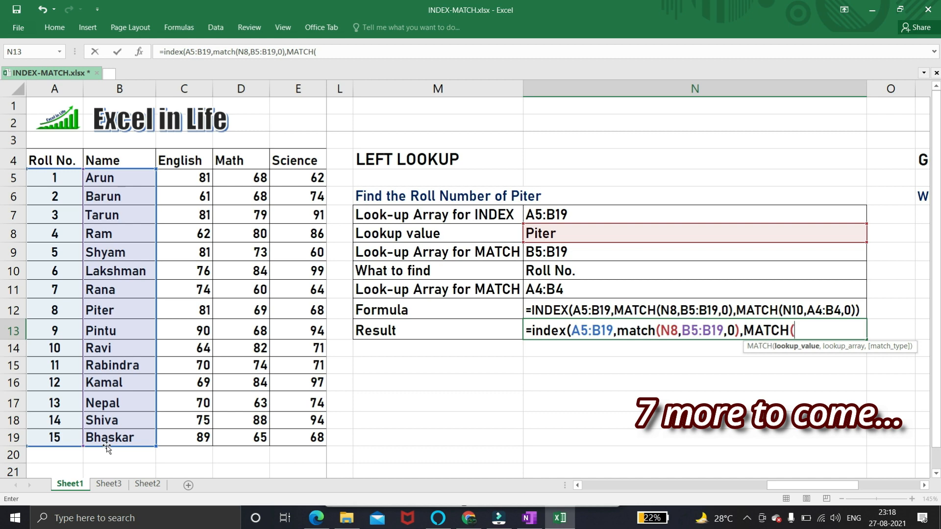
left_click(549, 270)
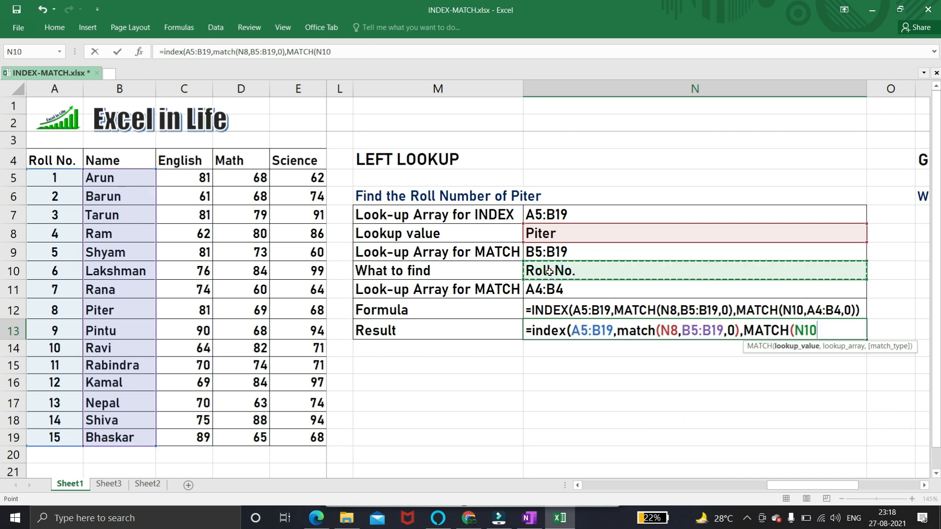
type(",")
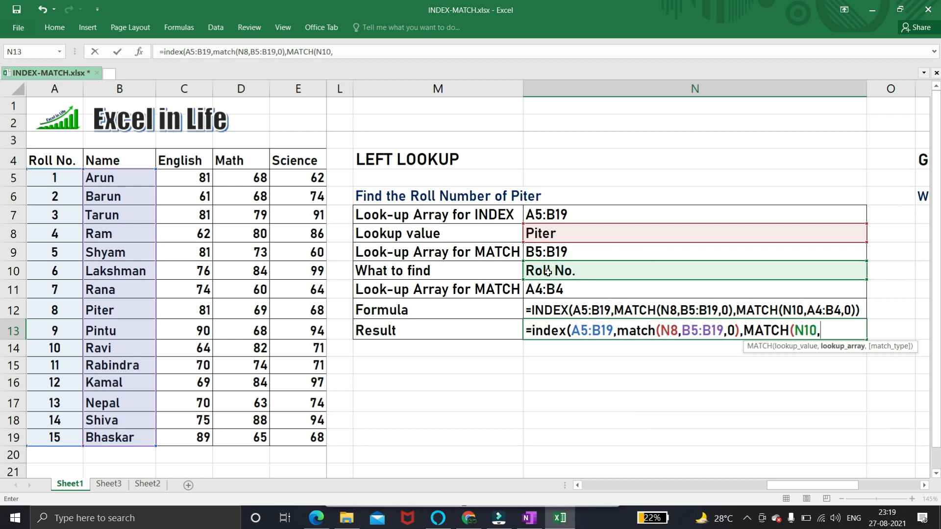
left_click_drag(41, 158, 120, 164)
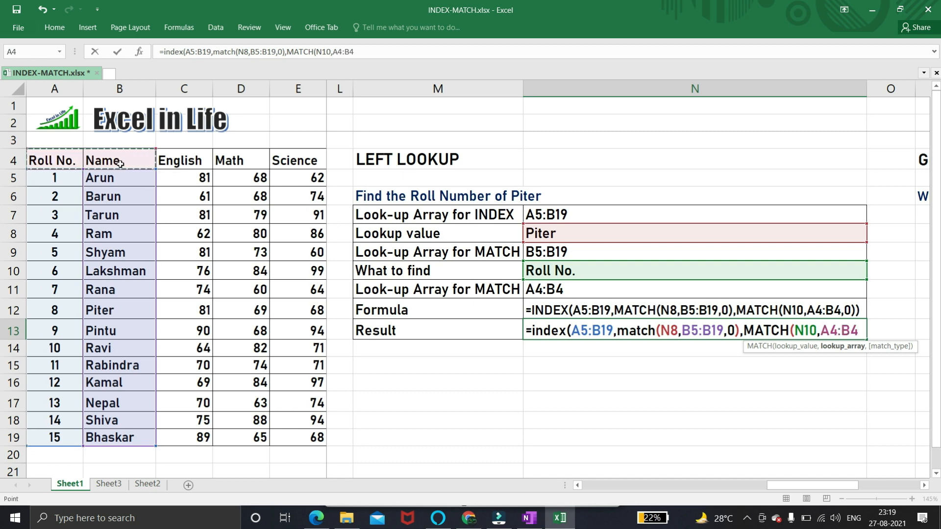
type(",0")
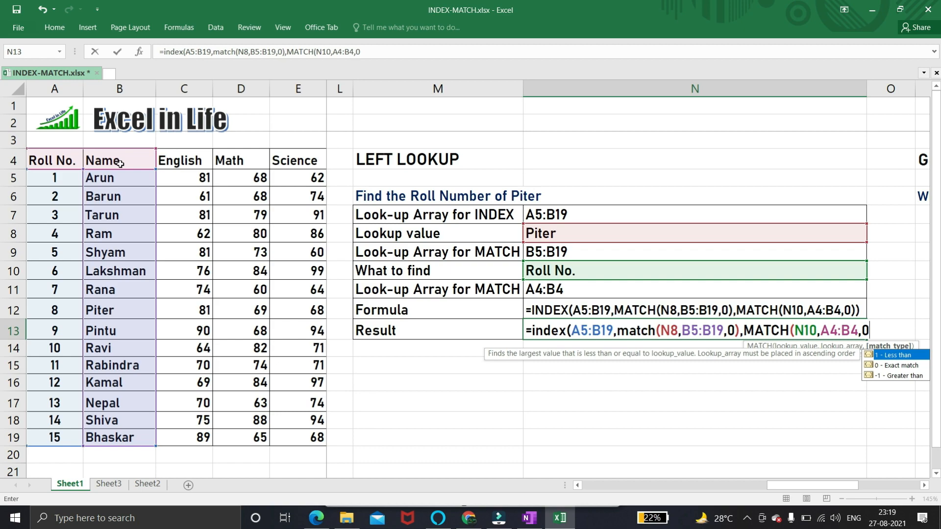
type(")")
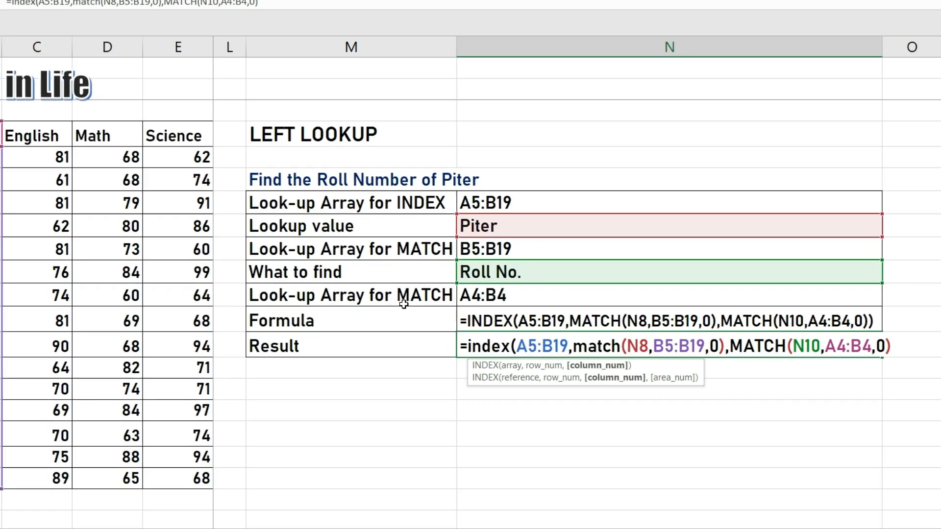
type(")")
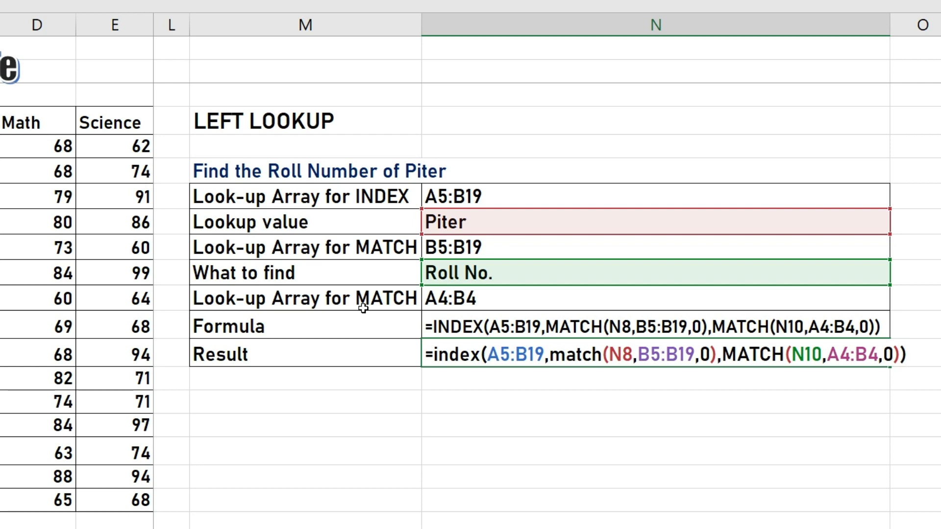
key("Return")
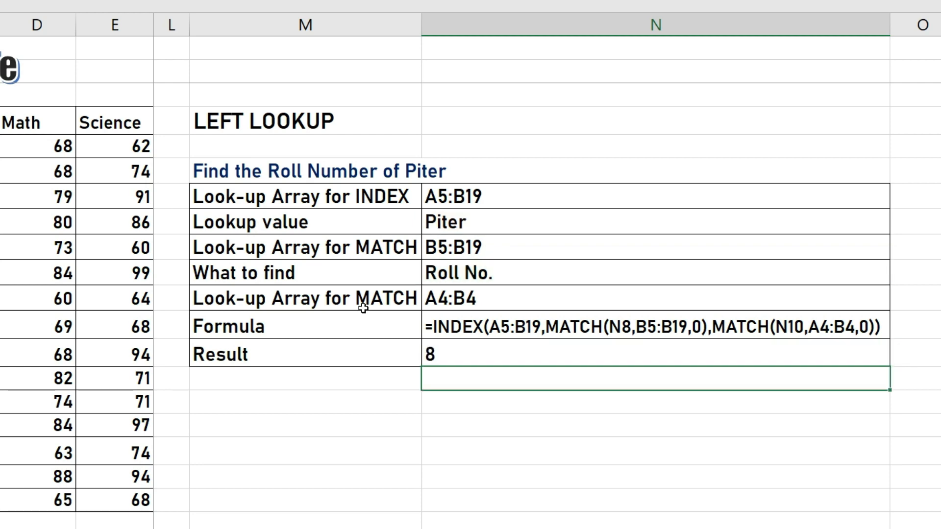
Highlight the roll number in A12 that matches the lookup result with a yellow fill.
left_click(428, 355)
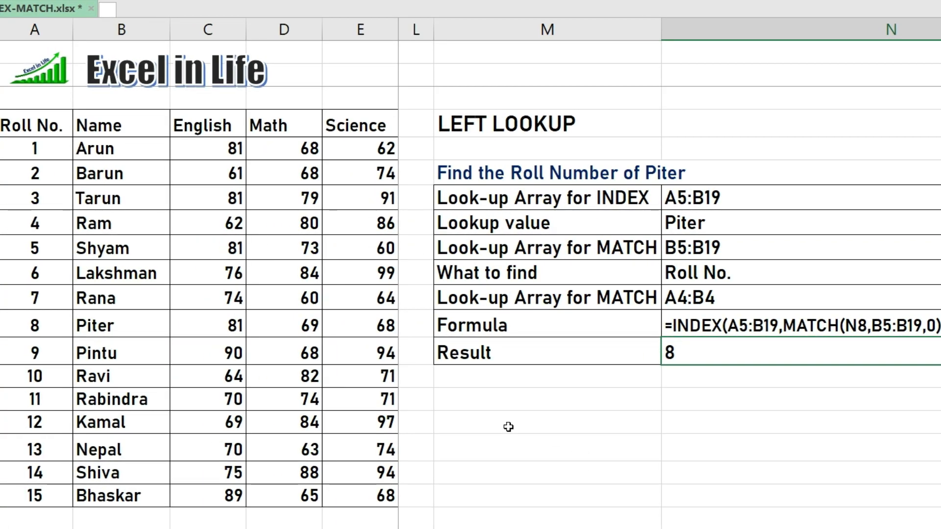
left_click(39, 327)
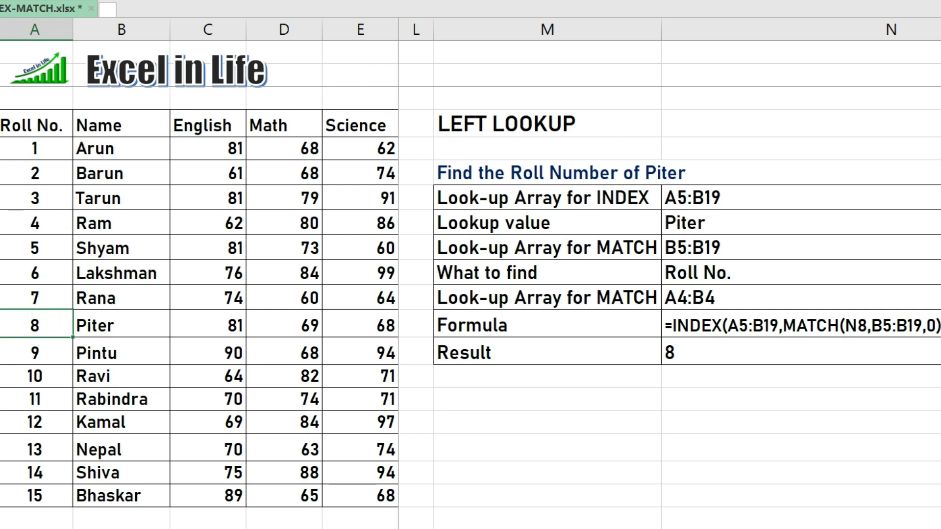
left_click(29, 1)
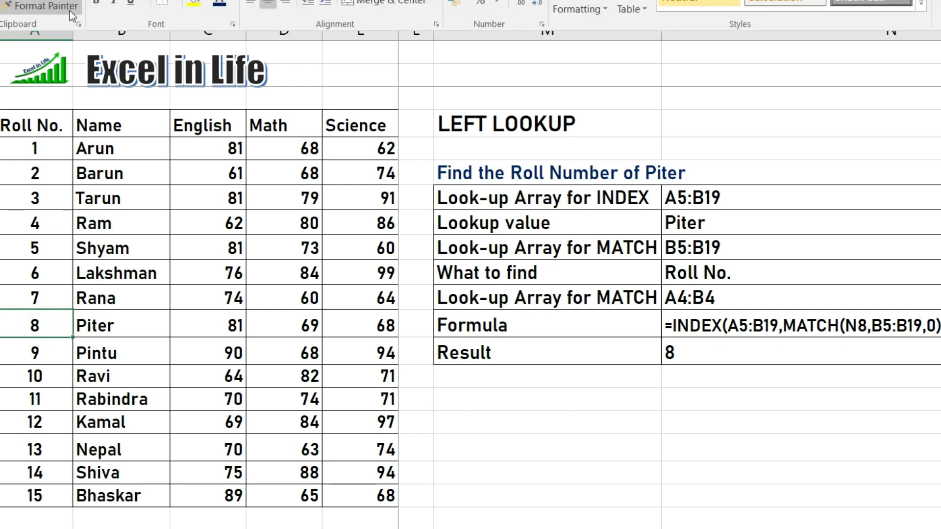
left_click(197, 5)
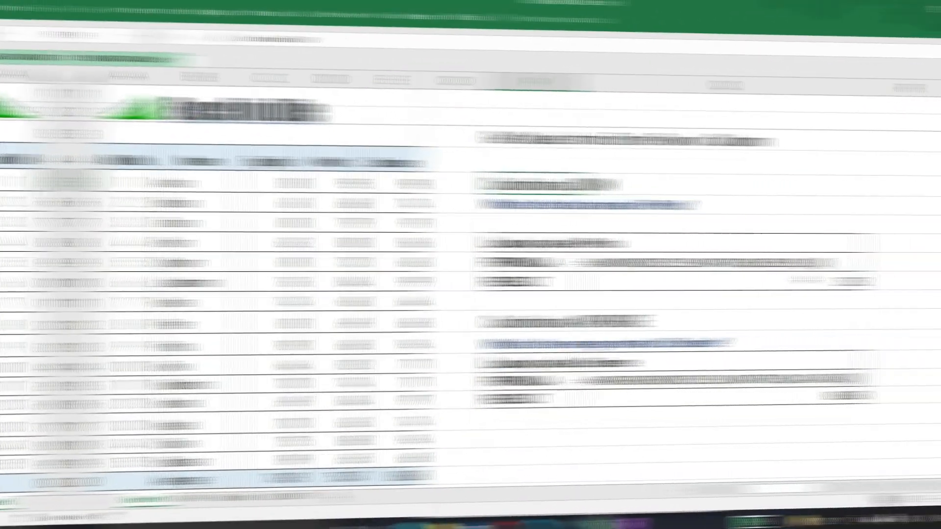
Start replacing the Conditional SUM result in Q10 with an INDEX formula that uses C5:E19 as the array.
key("Down")
key("Down")
key("Down")
key("Down")
key("Right")
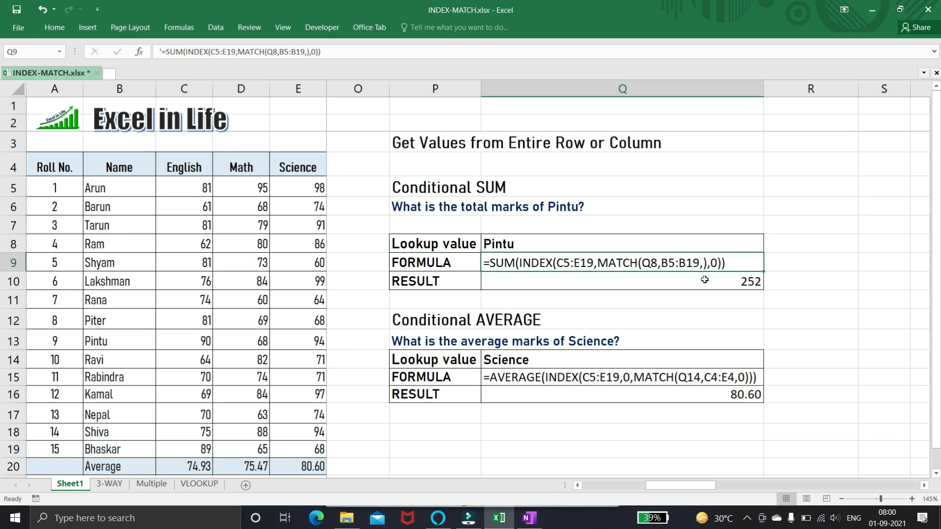
key("Up")
key("Down")
key("Down")
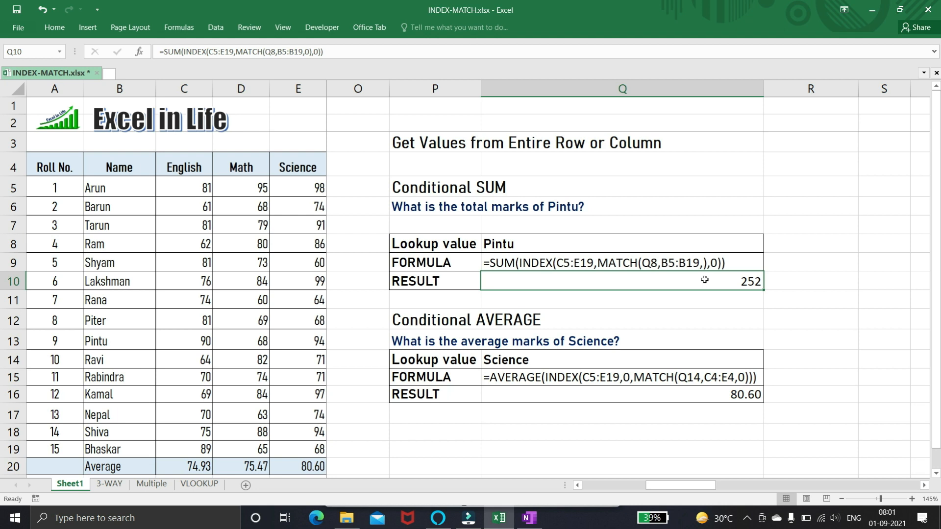
type("=index")
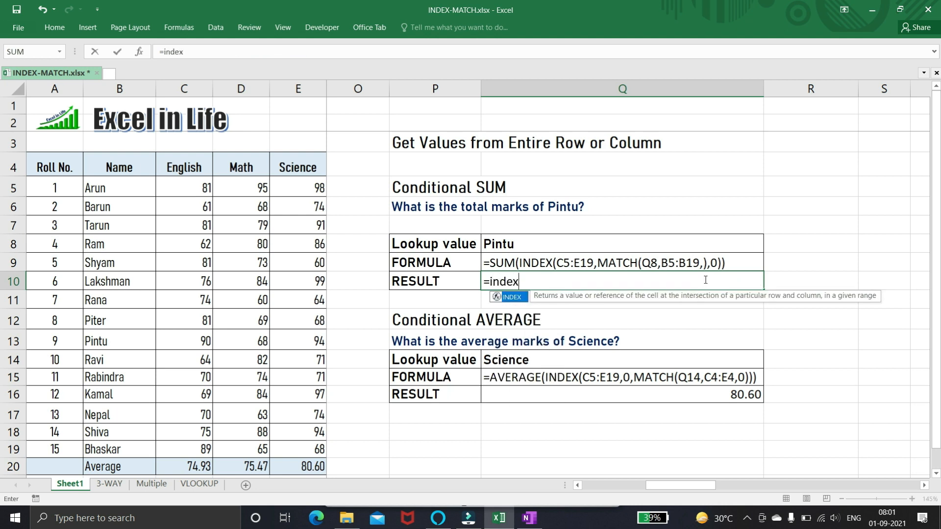
key("Tab")
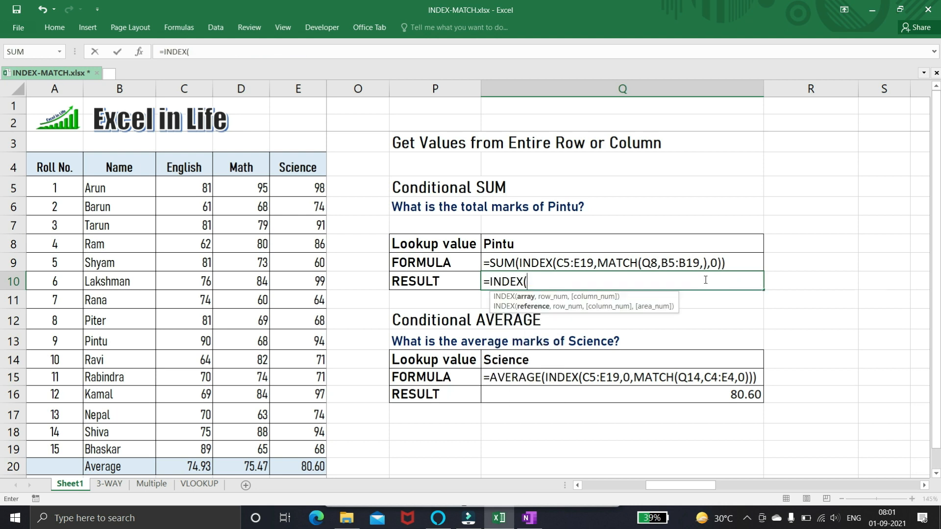
left_click_drag(192, 189, 310, 451)
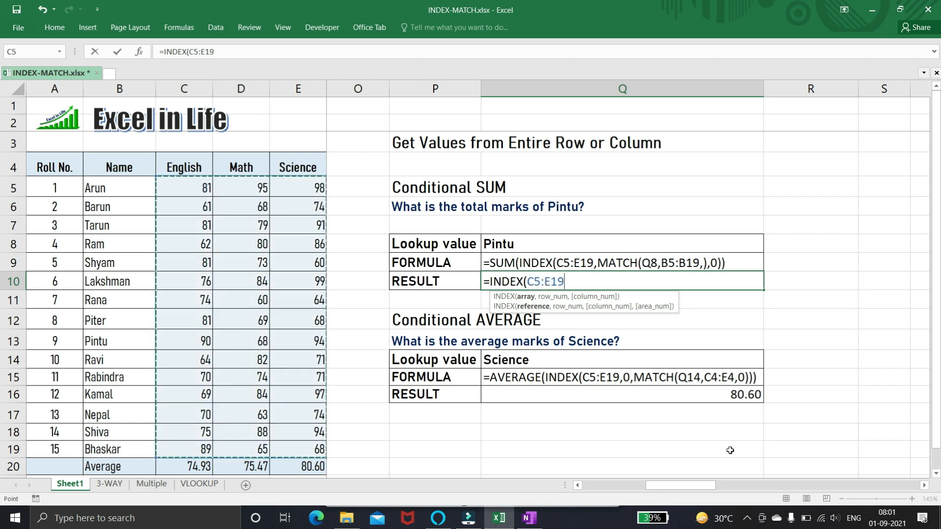
type(",")
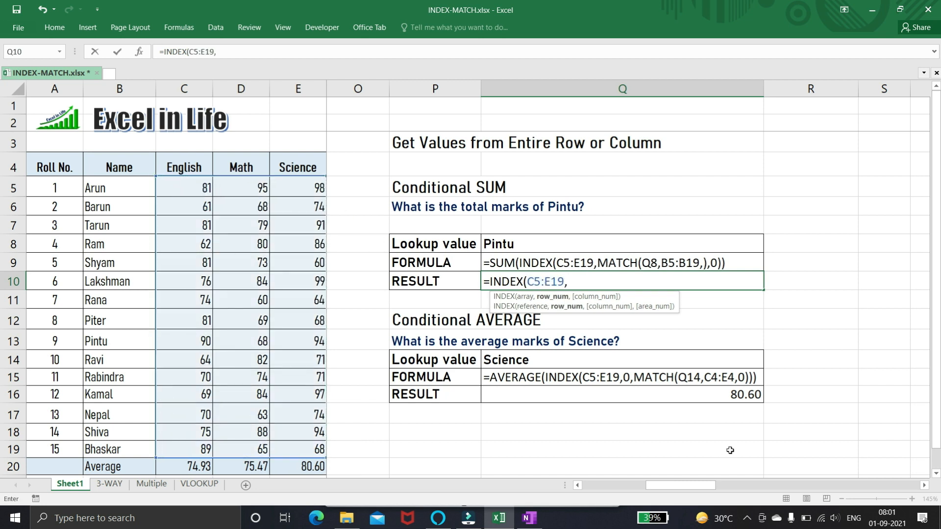
Add MATCH(Q8,B5:B19,0) as the row argument and 0 as the column argument of the INDEX formula in Q10.
type("match")
key("Tab")
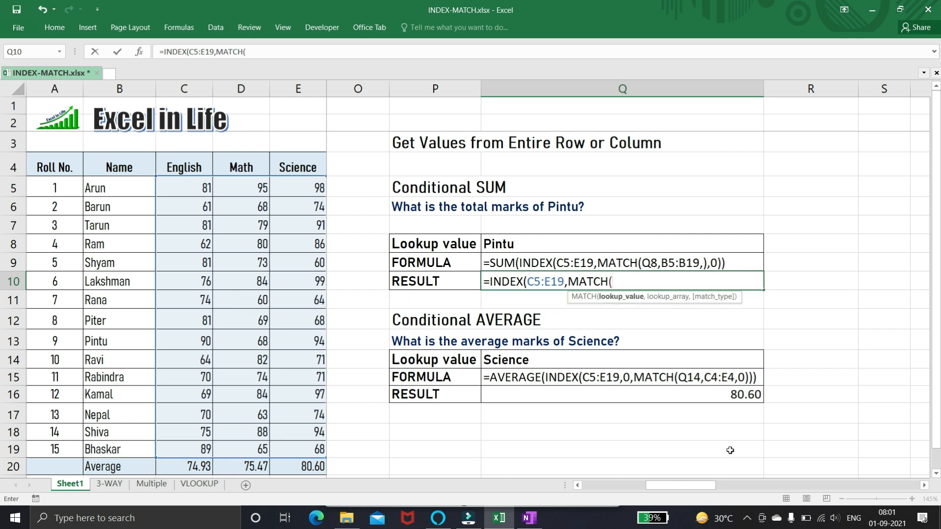
left_click(506, 245)
type(",")
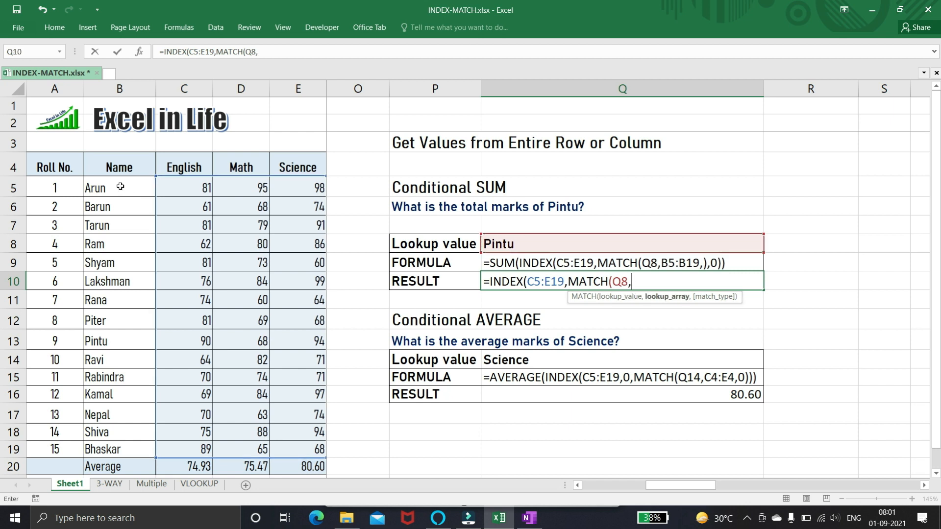
left_click_drag(120, 187, 116, 449)
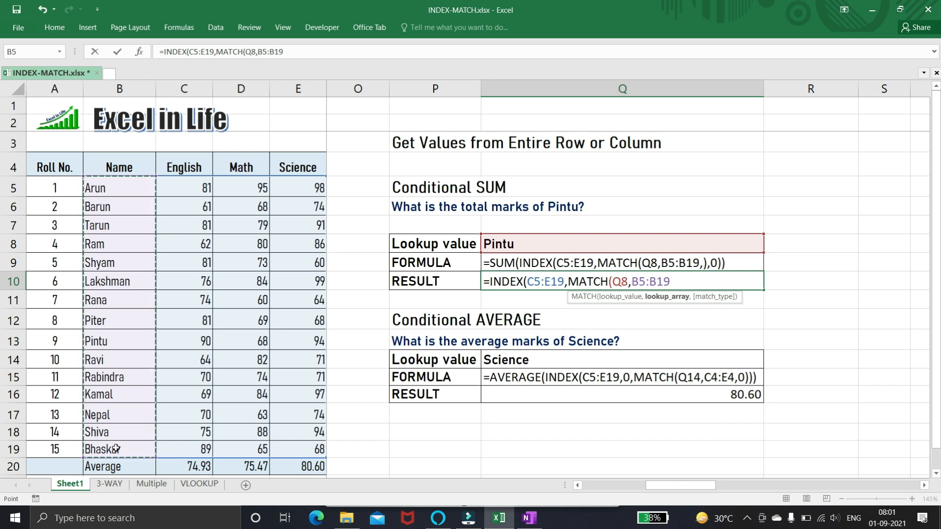
type(",0")
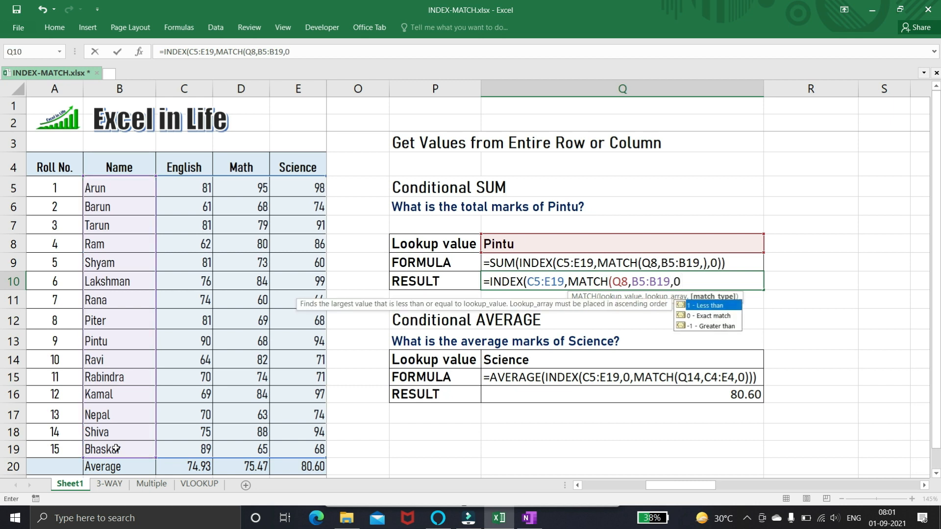
type(")")
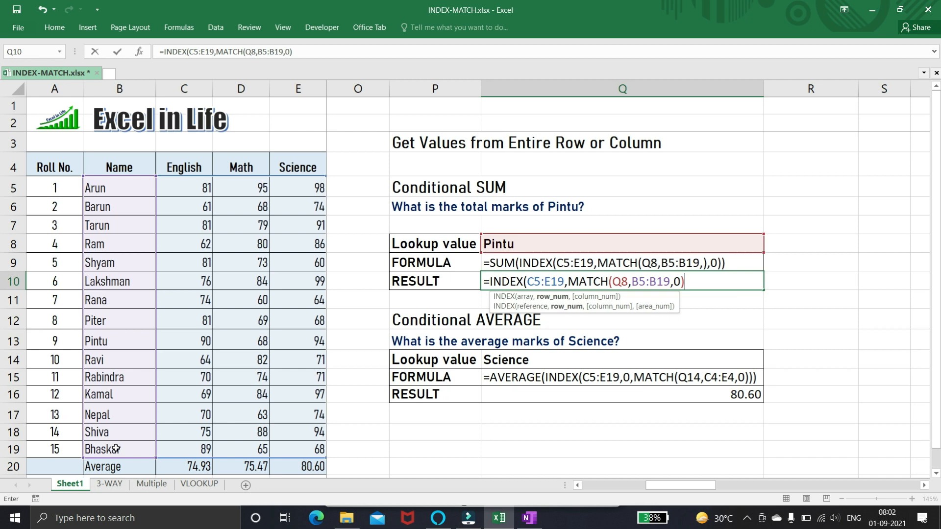
type(",")
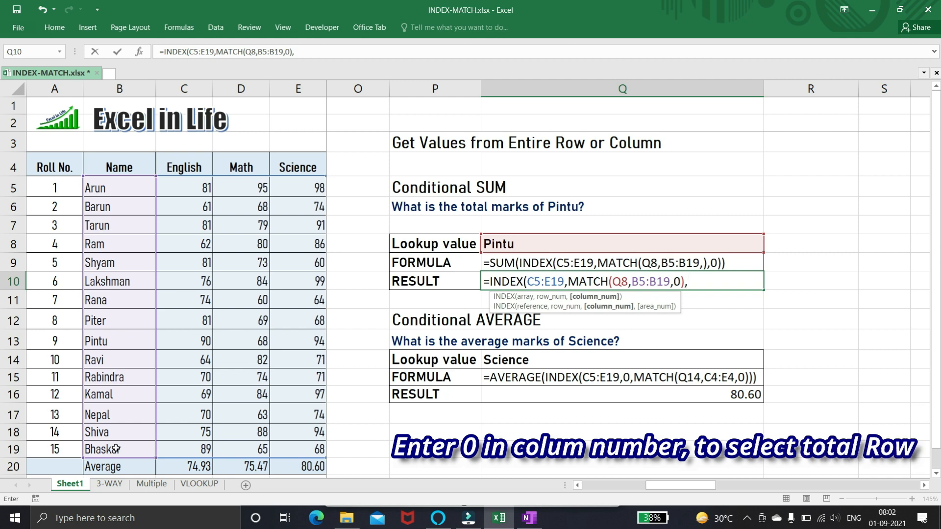
type("0")
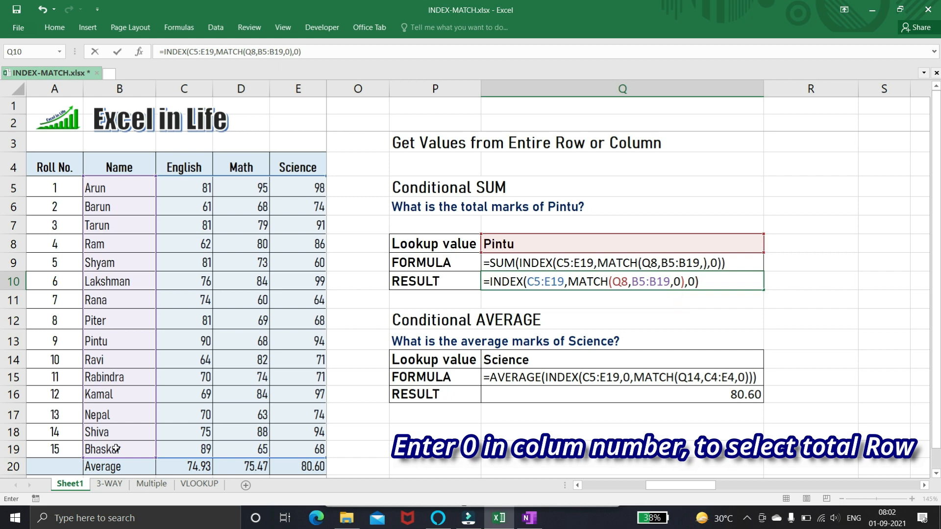
Evaluate the INDEX formula in Q10 in place to examine the array it returns, and undo the evaluation.
key("F9")
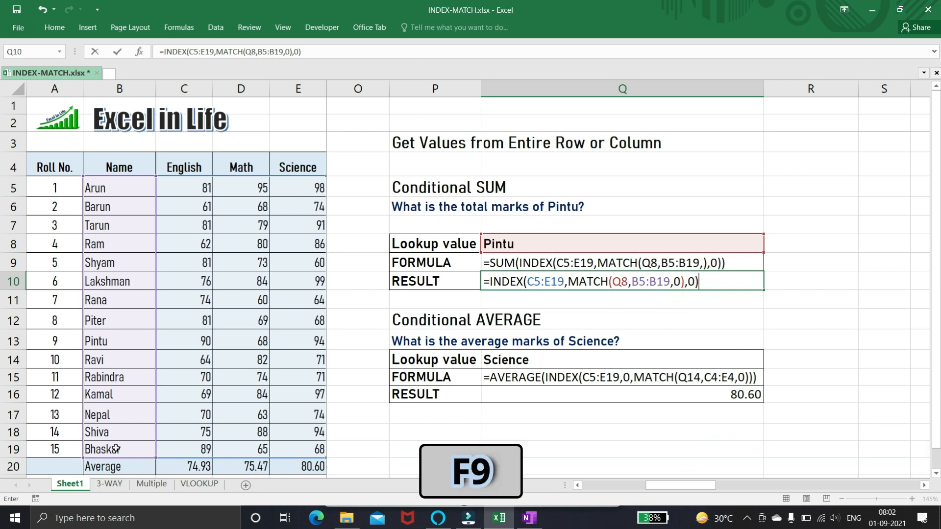
key("F9")
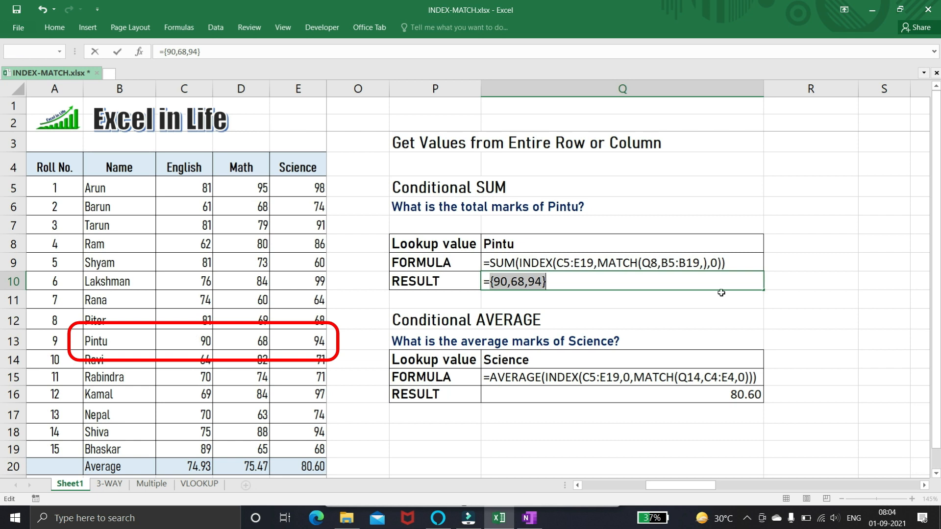
key("ctrl+z")
key("ctrl+z")
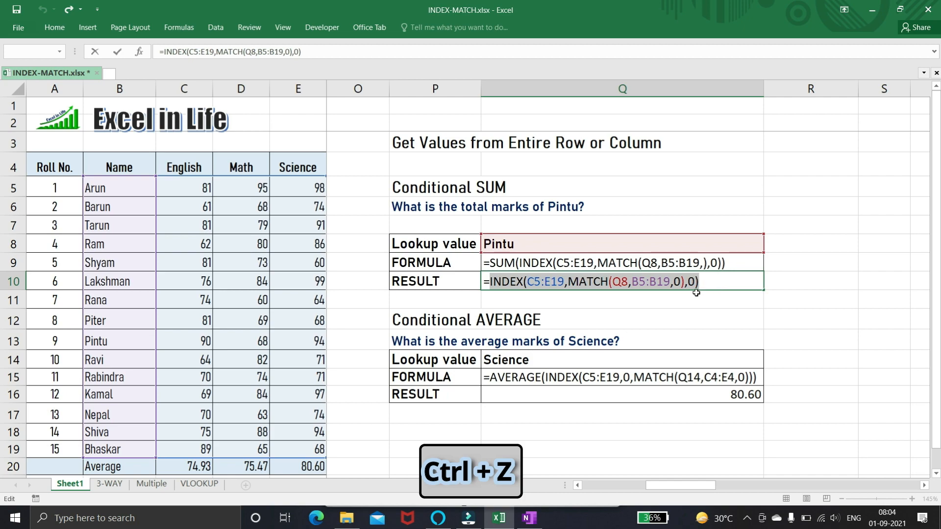
Wrap the INDEX formula in Q10 in a SUM function and enter the completed formula.
left_click(491, 281)
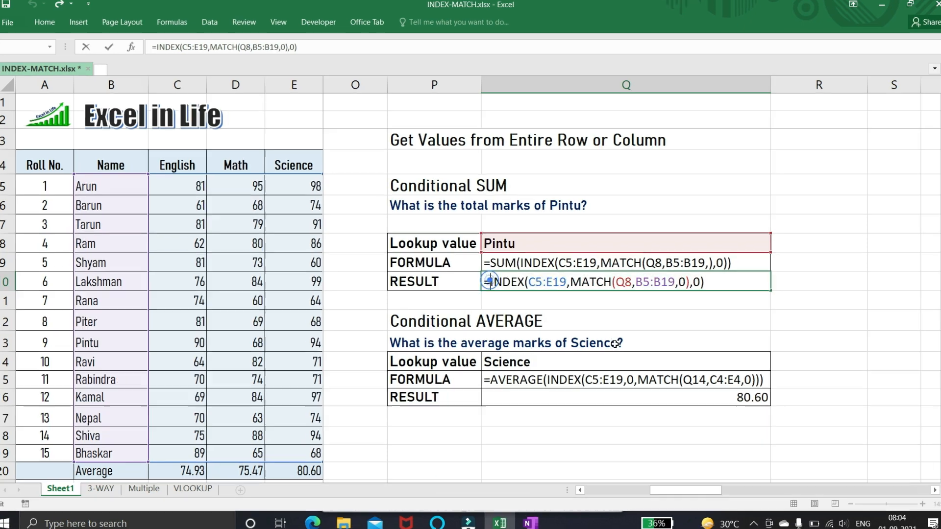
type("sum")
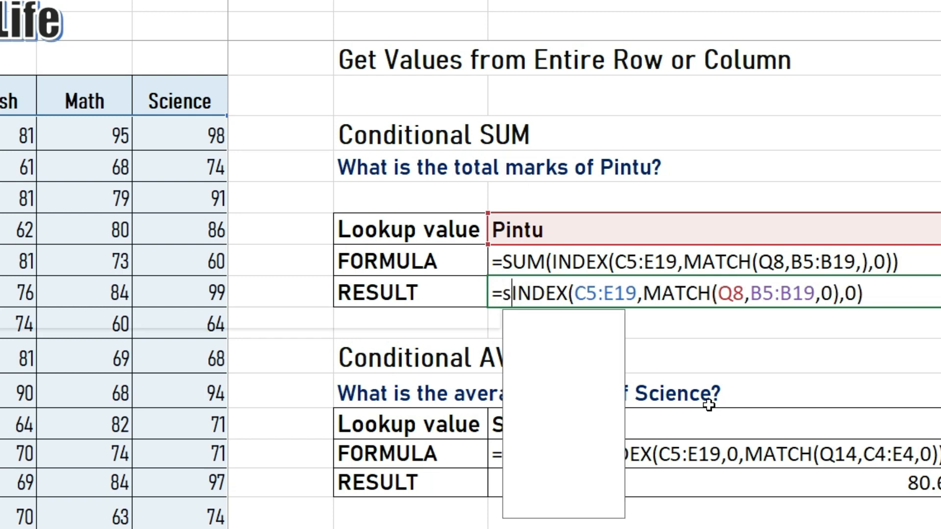
type("(")
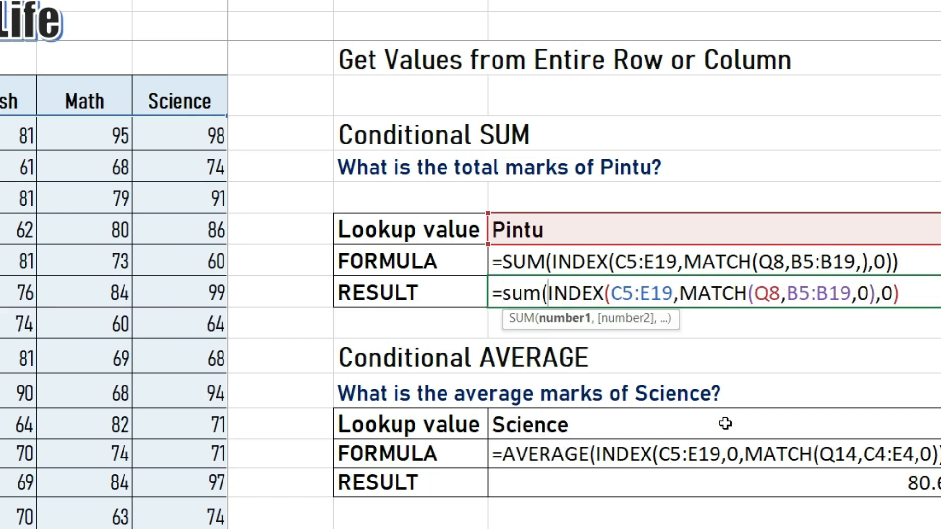
left_click(915, 294)
type(")")
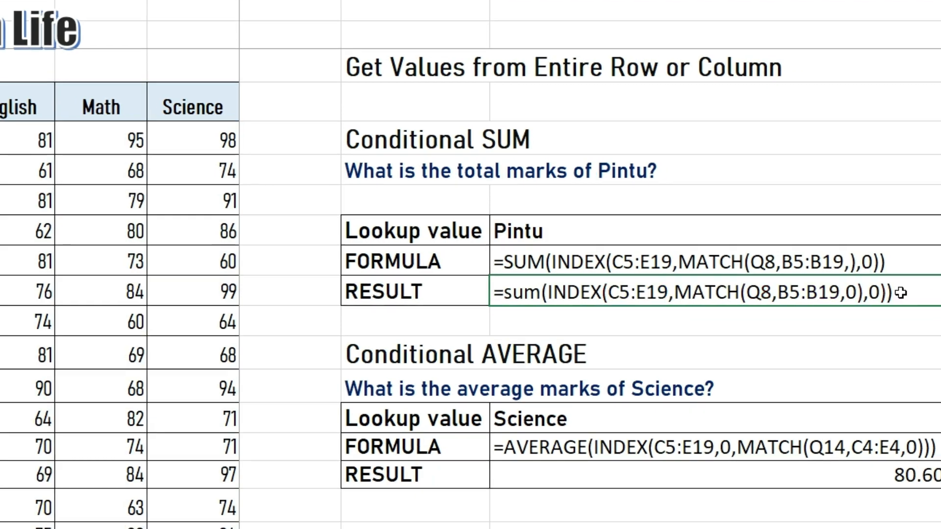
key("Return")
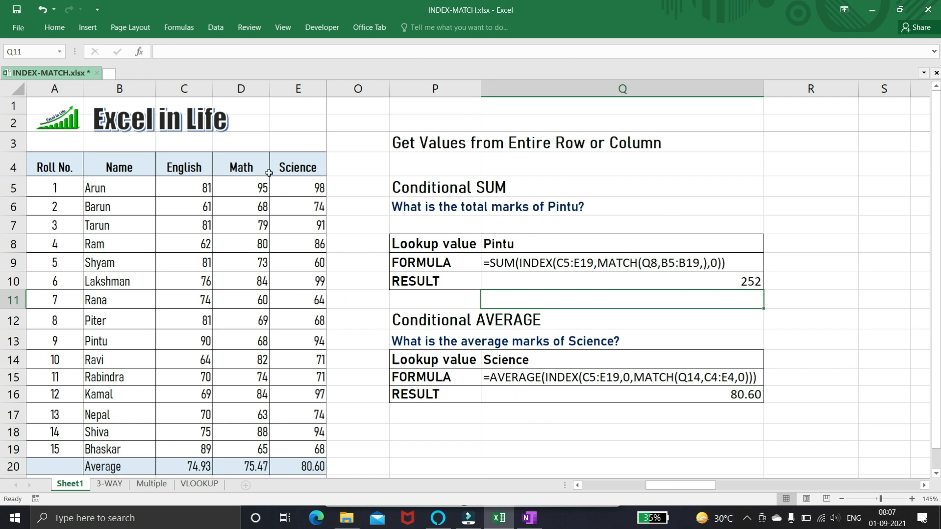
Clear the Conditional AVERAGE result in Q16 and start an INDEX formula with array C5:E19 and row number 0.
left_click(692, 397)
key("Delete")
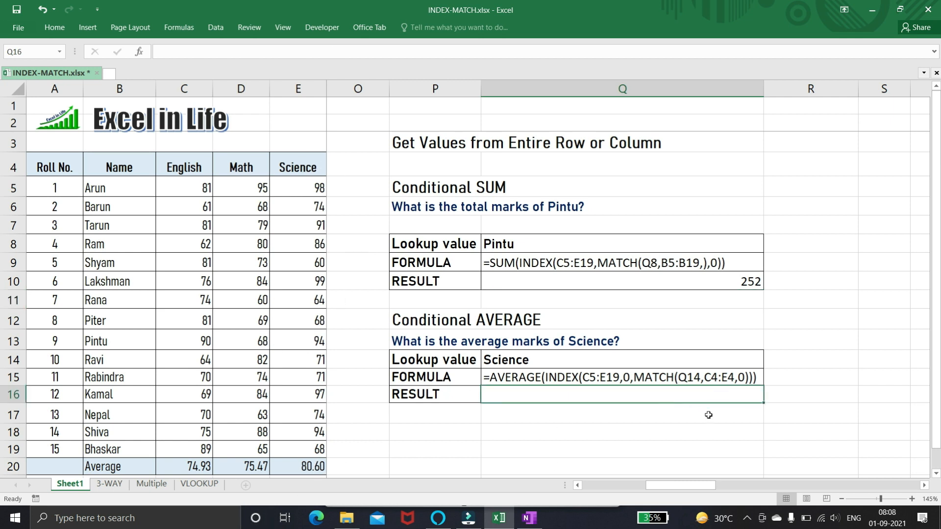
type("=")
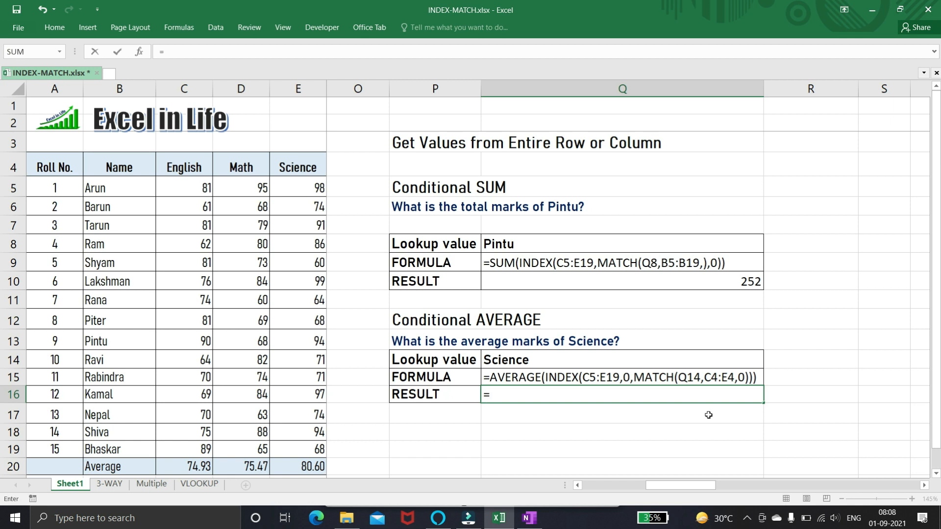
type("index")
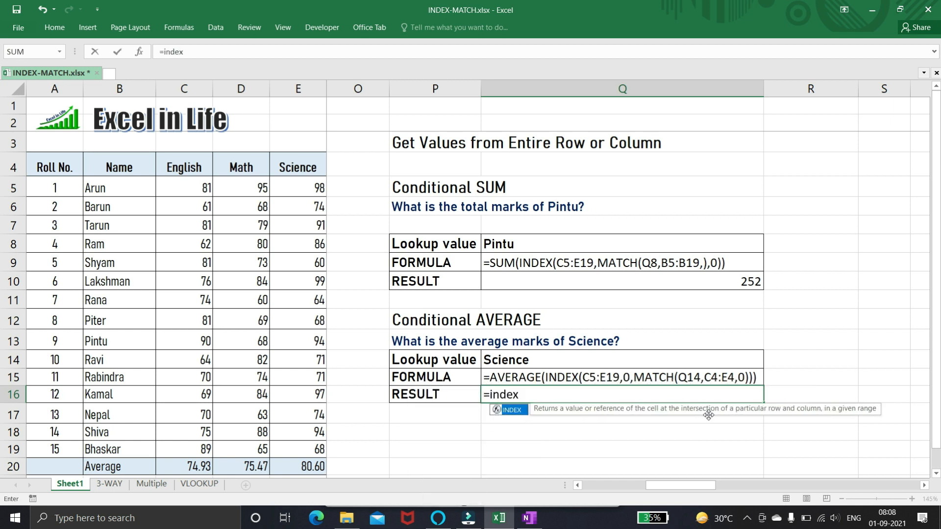
key("Tab")
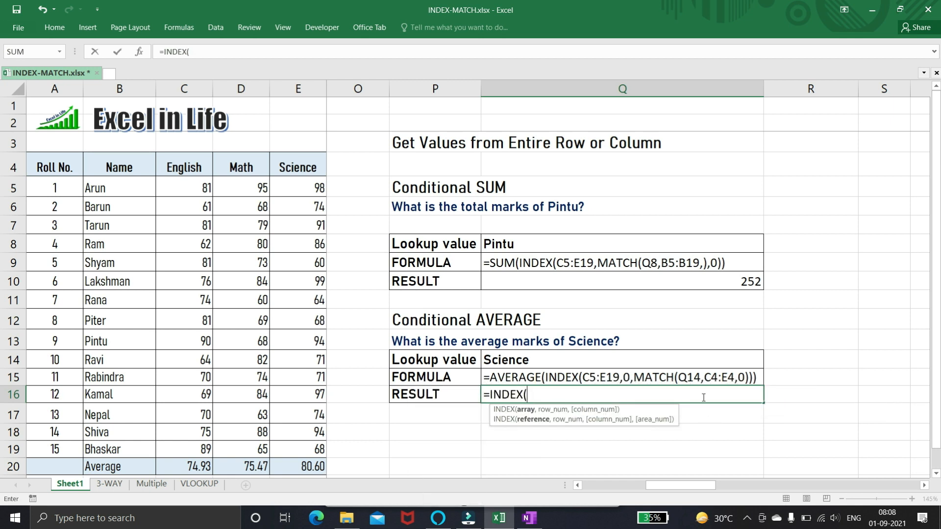
left_click_drag(171, 189, 285, 449)
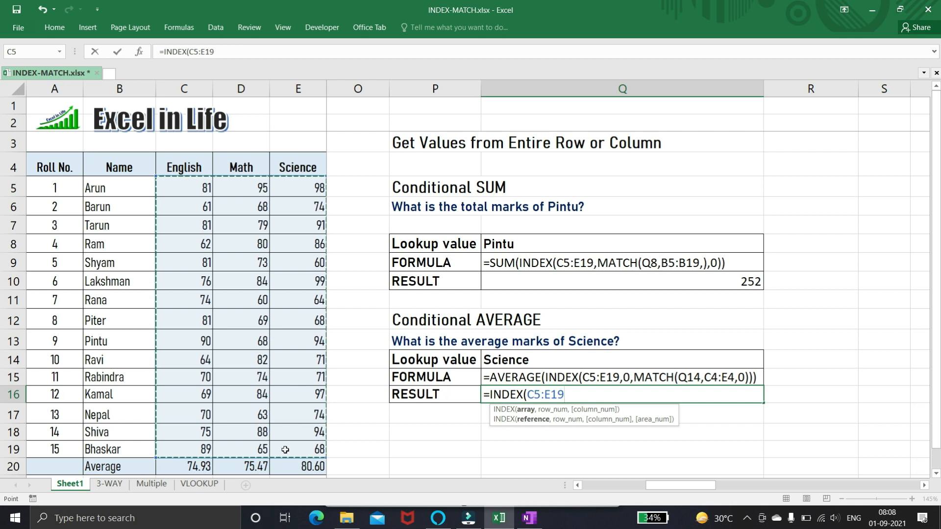
type(",")
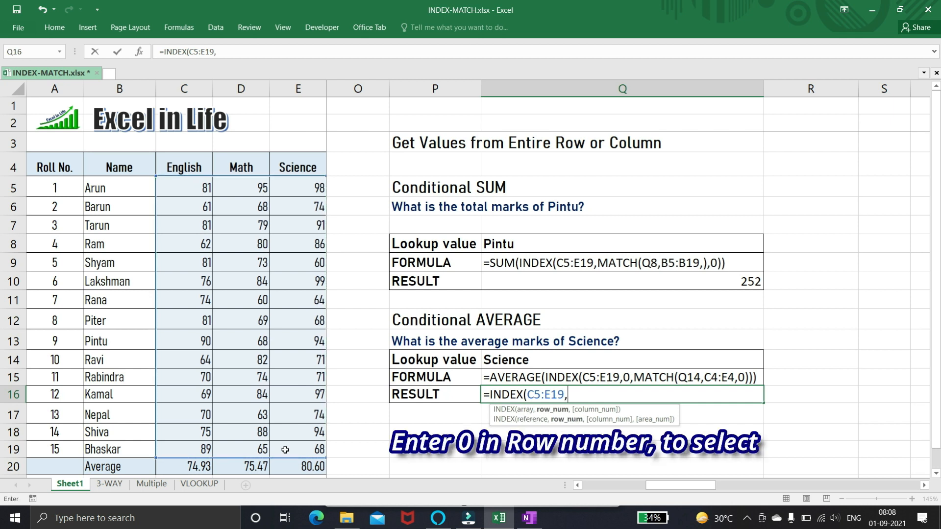
type("0,")
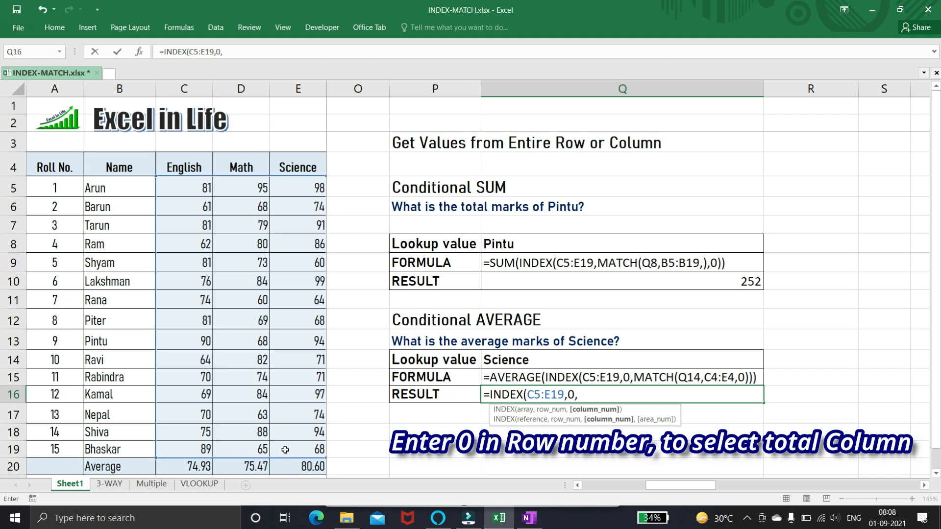
Add MATCH(Q14,C4:E4,0) as the column argument of the INDEX formula in Q16 and close its parentheses.
type("match")
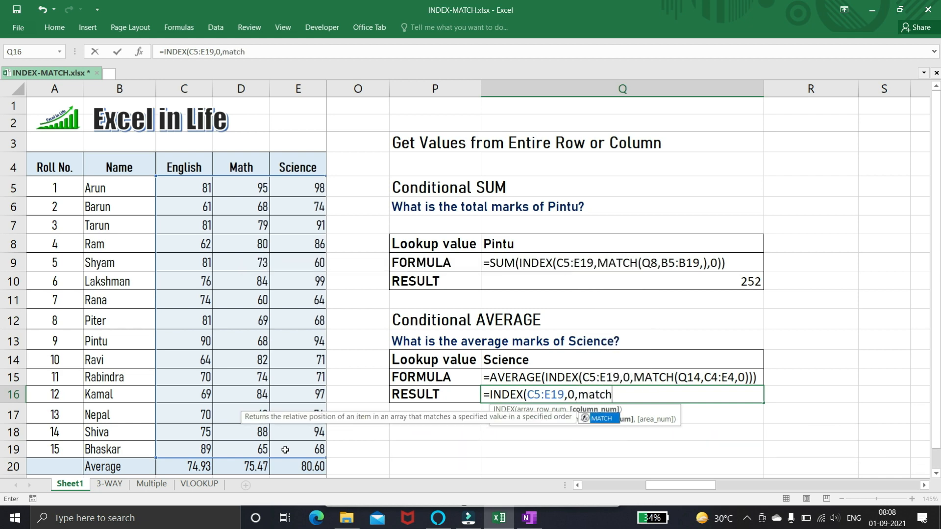
key("Tab")
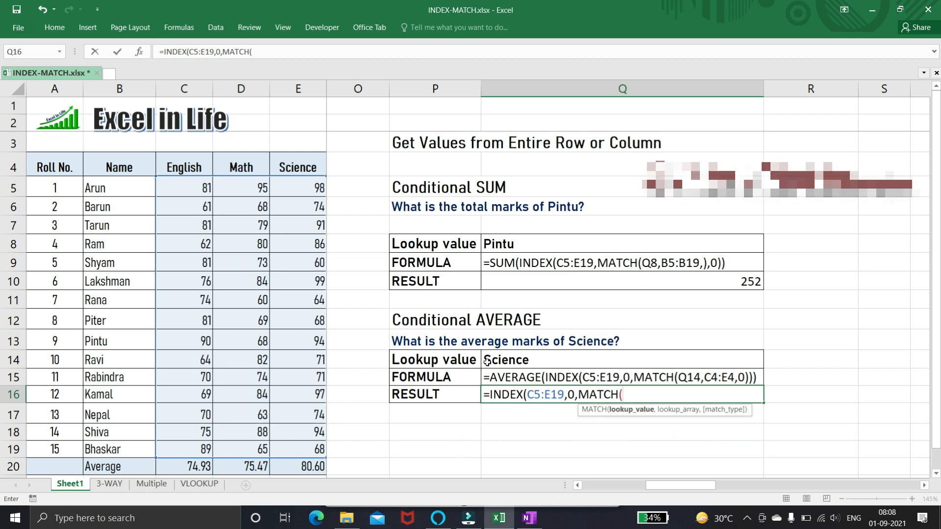
left_click(496, 358)
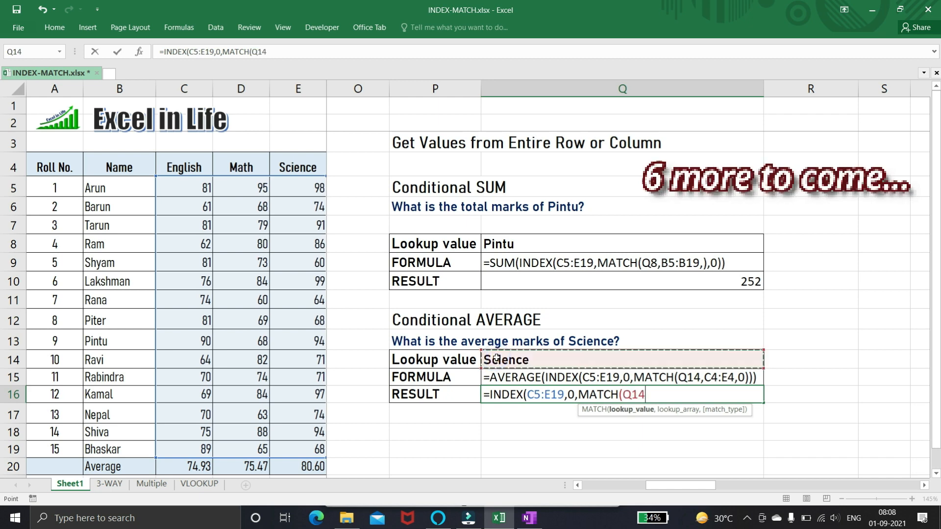
type(",")
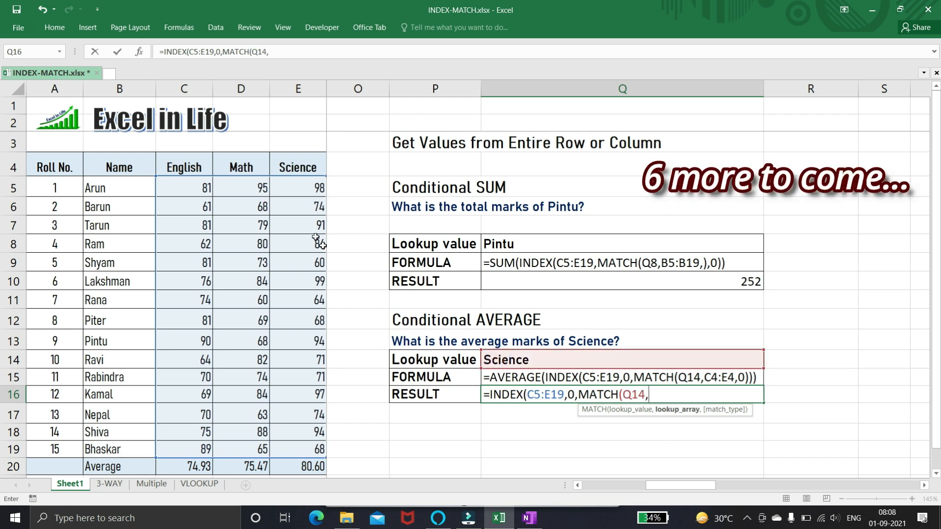
left_click_drag(191, 166, 304, 170)
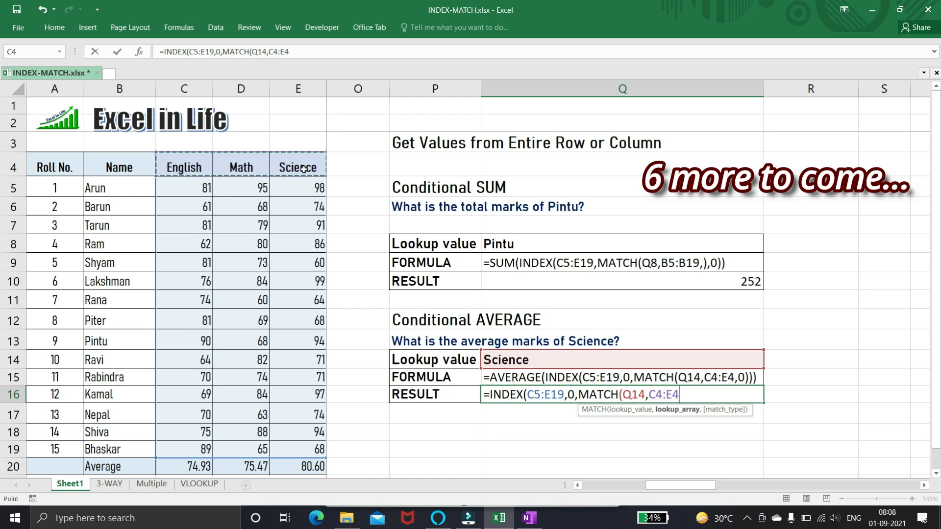
type(",0")
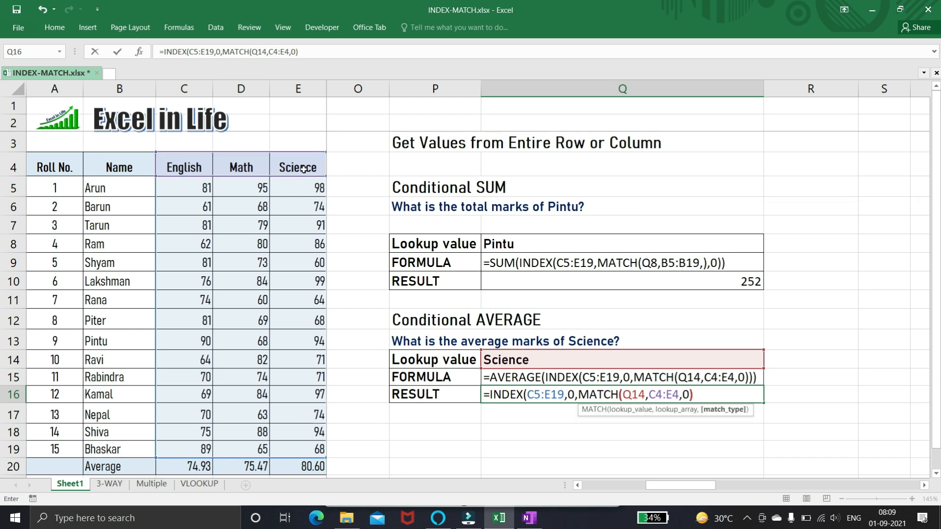
type("))")
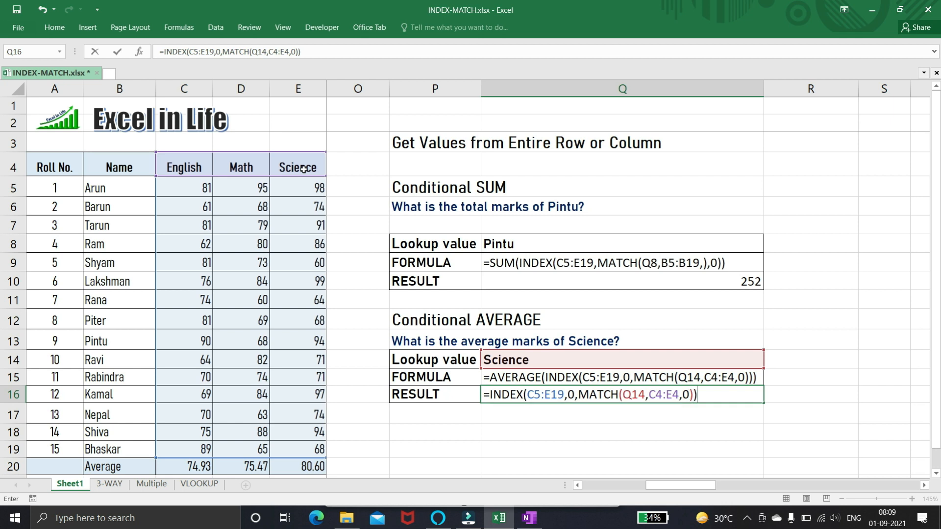
Evaluate the INDEX formula in Q16 in place to examine the column values it returns, and undo the evaluation.
key("F9")
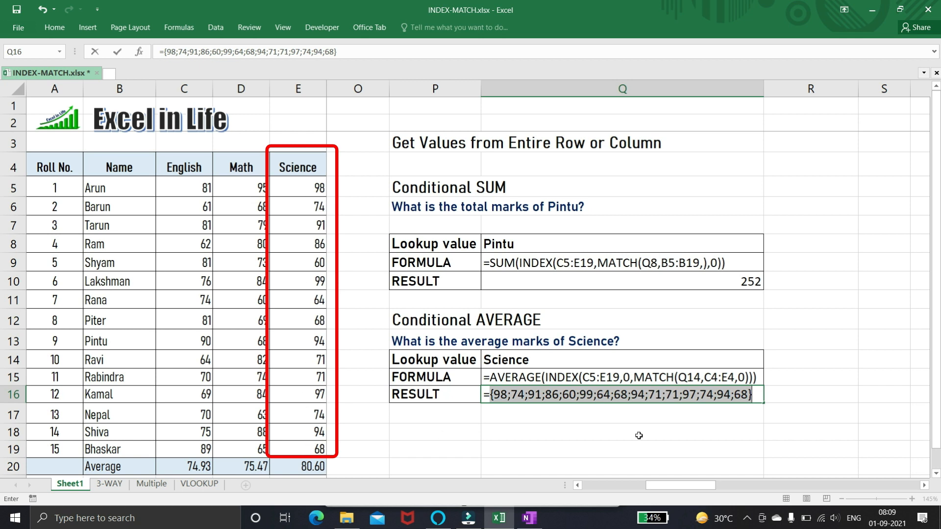
key("ctrl+z")
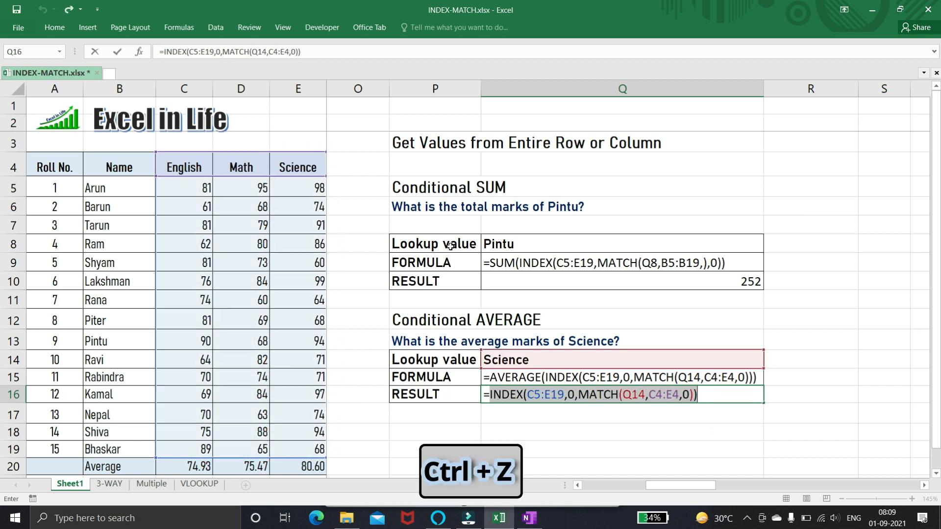
Wrap the INDEX formula in Q16 in an AVERAGE function and enter the completed formula.
left_click(163, 52)
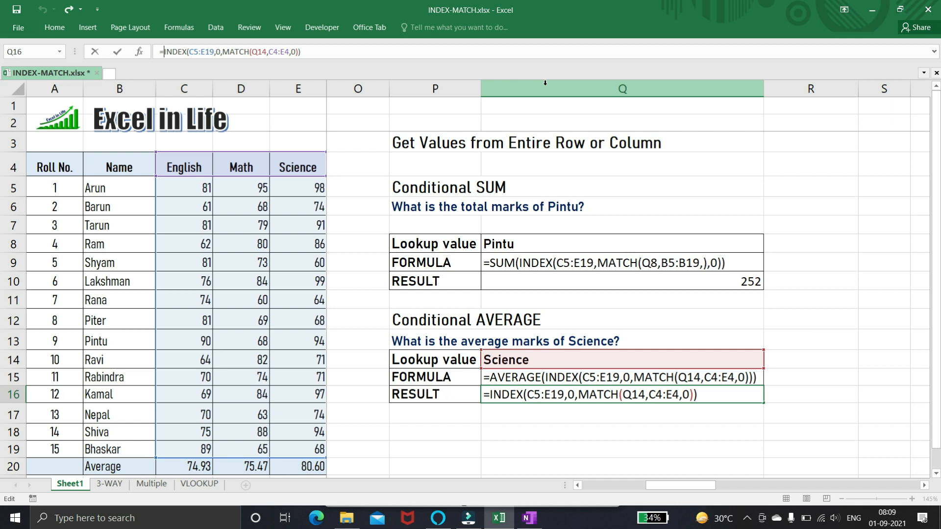
type("average")
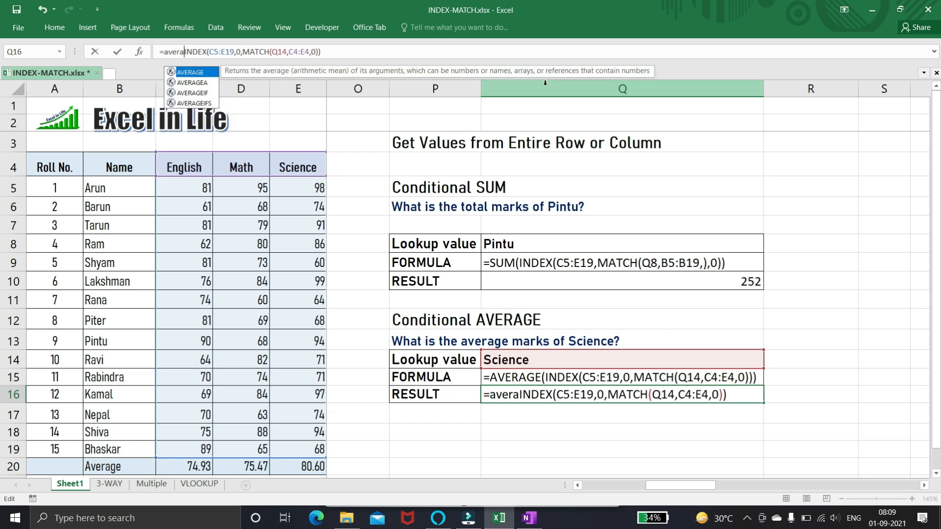
key("Tab")
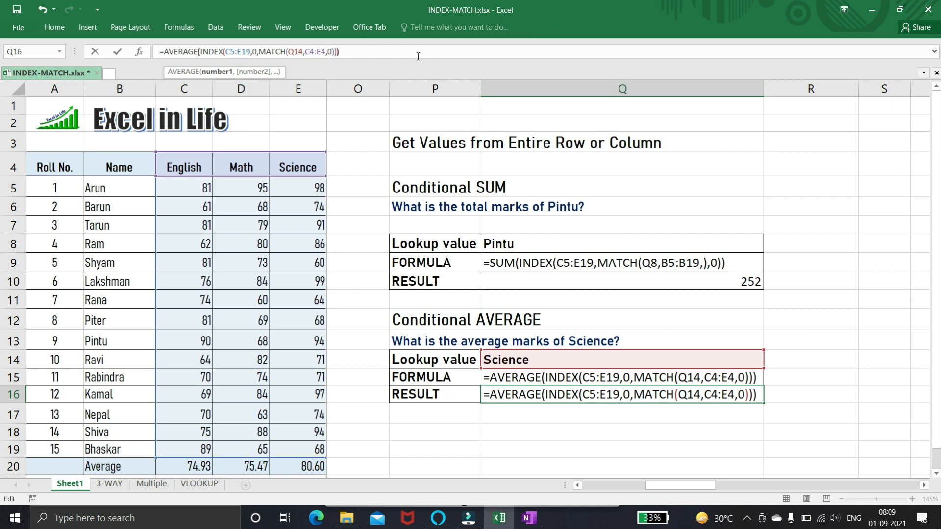
key("Return")
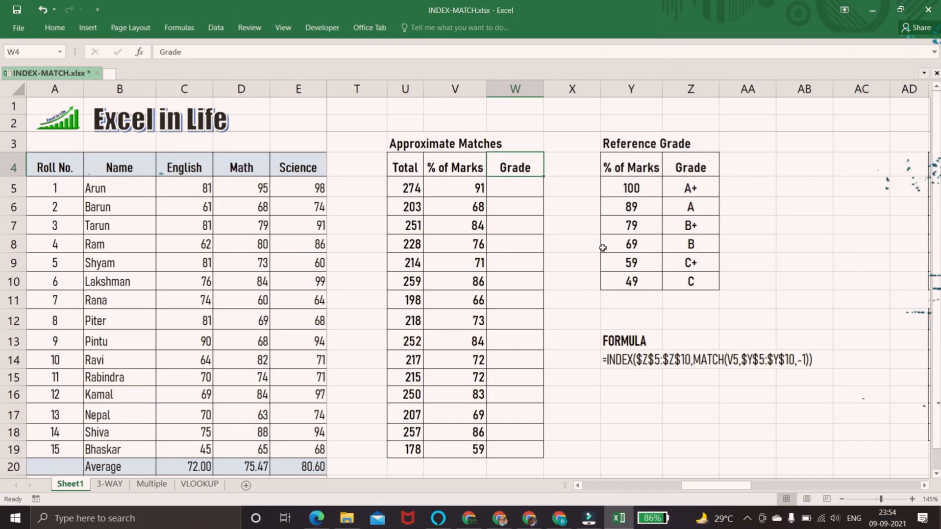
Start an INDEX formula in Grade cell W5 with the reference grades Z5:Z10 as its array.
key("Down")
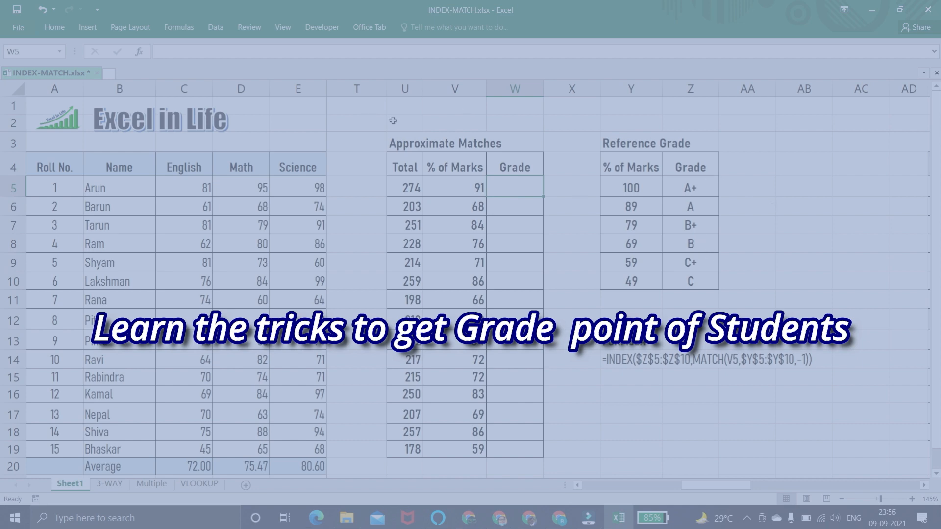
type("=inde")
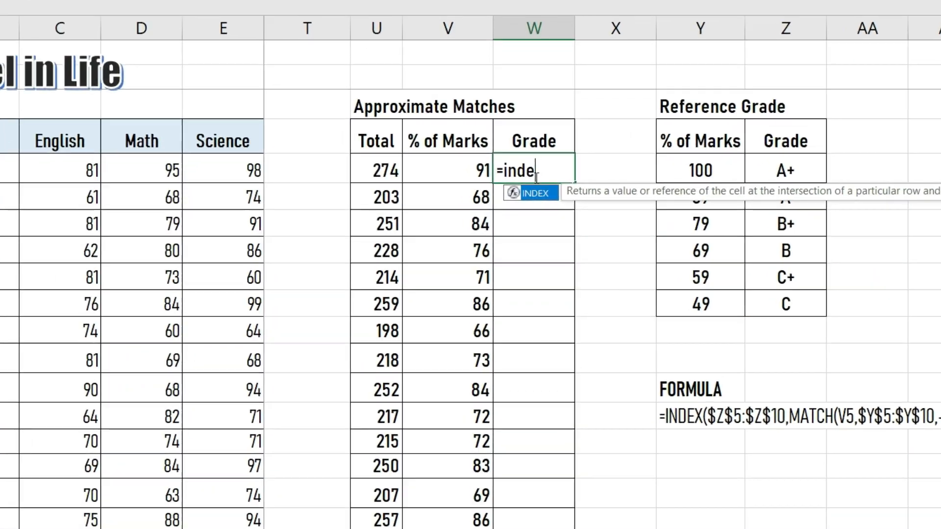
type("x")
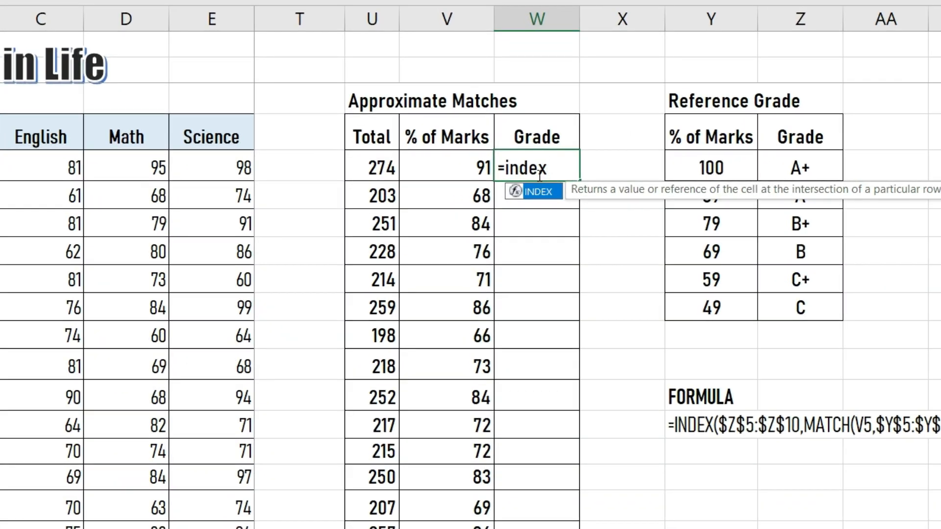
key("Tab")
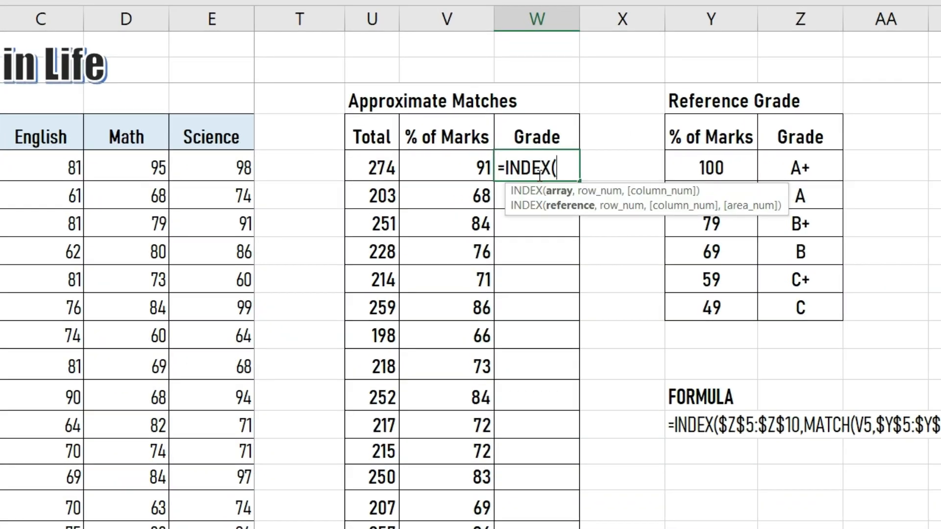
left_click(817, 168)
key("shift+Down")
key("shift+Down")
key("shift+Down")
key("shift+Down")
key("shift+Down")
type(",")
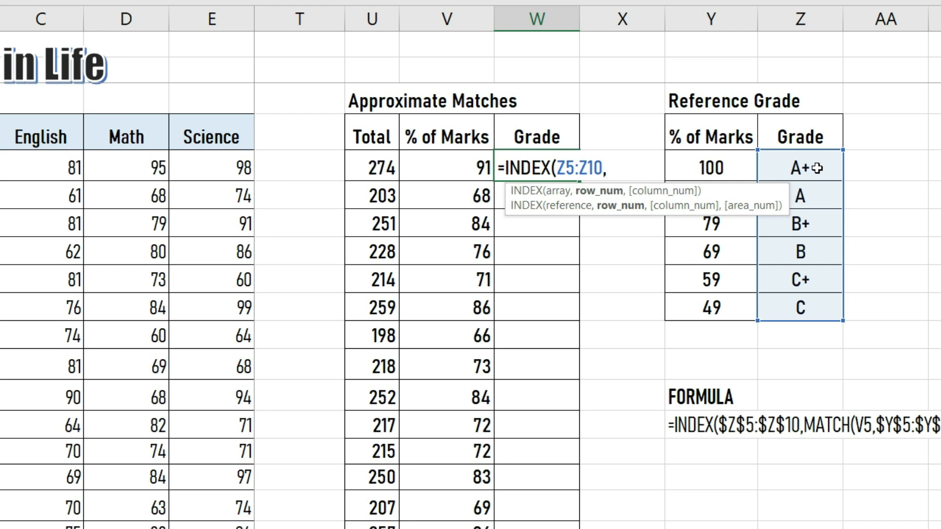
Add a MATCH function as the row argument in W5, looking up V5 in the reference percentages Y5:Y10.
type("match")
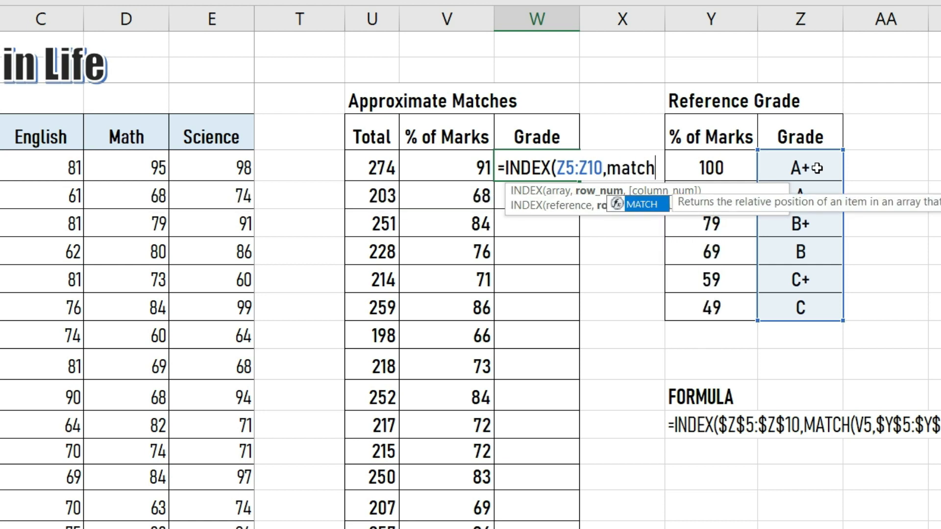
key("Tab")
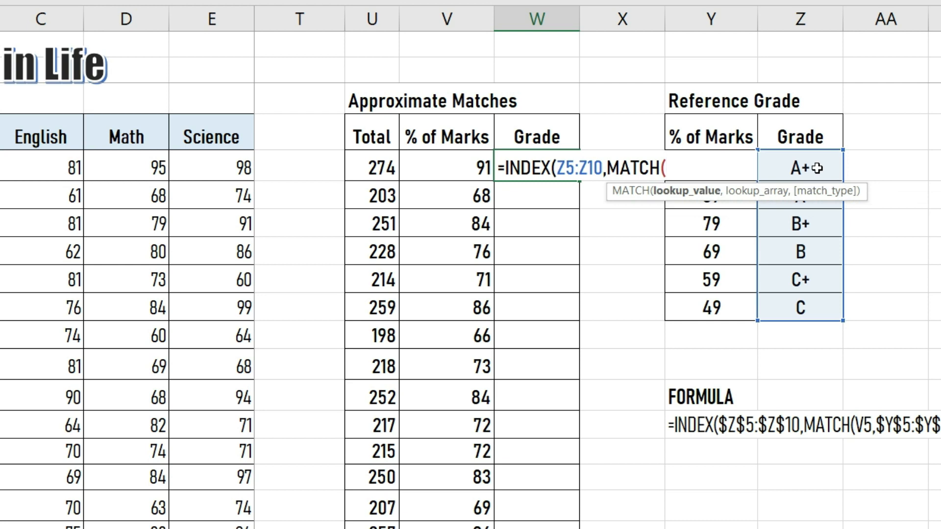
left_click(473, 165)
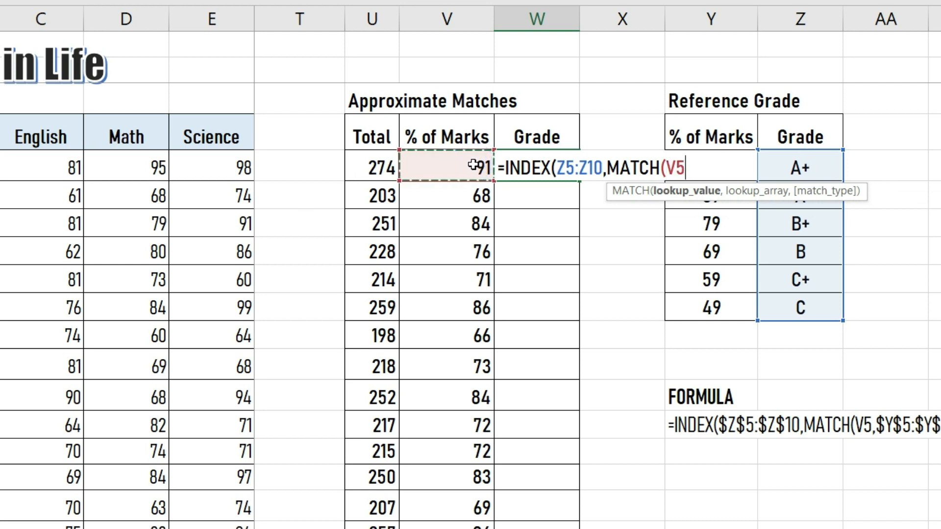
type(",")
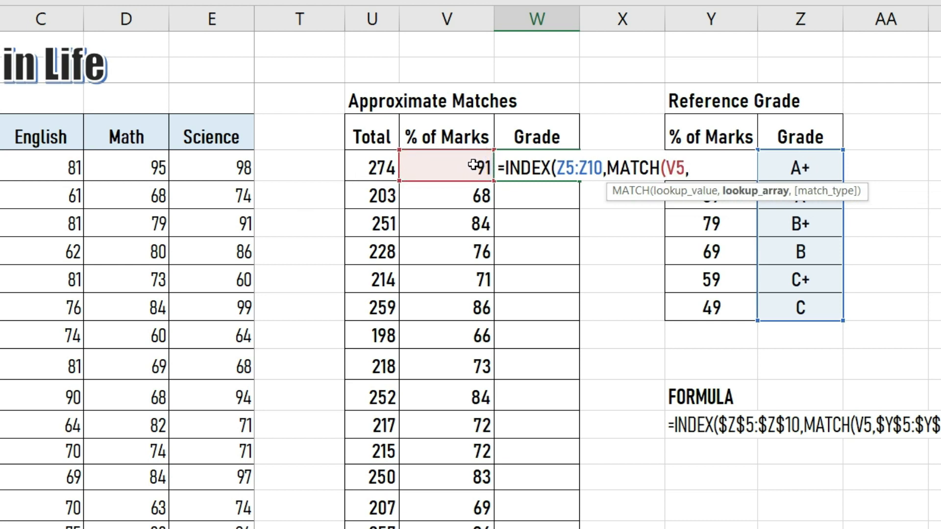
left_click(704, 218)
key("Up")
key("Up")
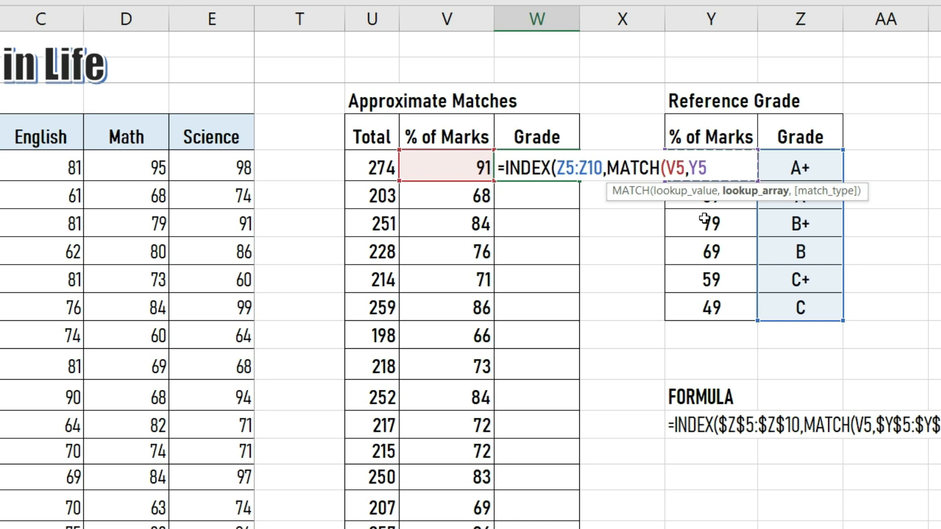
key("shift+Down")
key("shift+Down")
key("shift+Down")
key("shift+Down")
key("shift+Down")
key("shift+Down")
key("shift+Up")
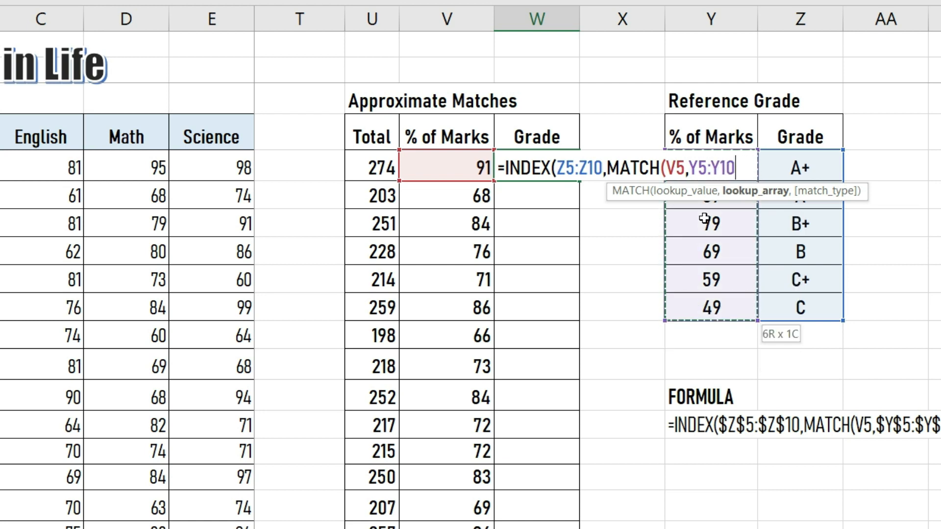
type(",")
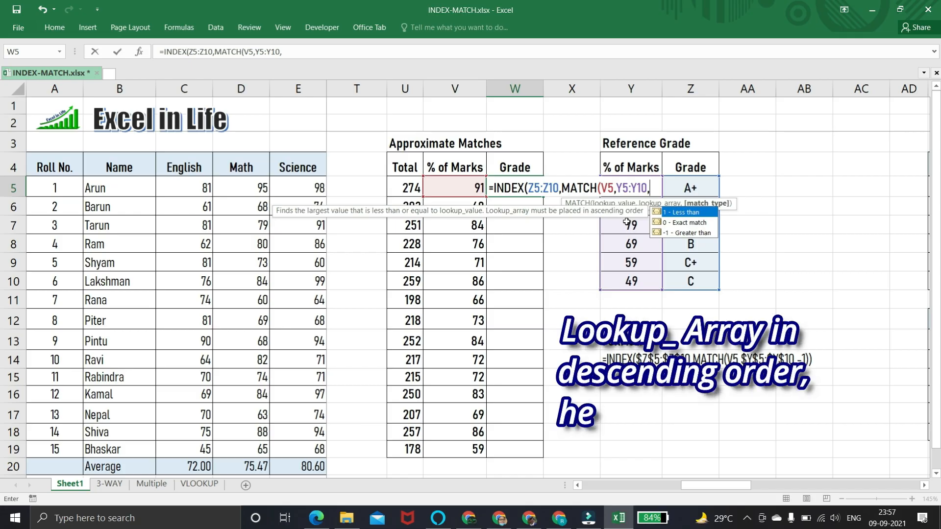
Set the MATCH type to -1 (Greater than), close both parentheses and enter the formula in W5.
key("Down")
key("Down")
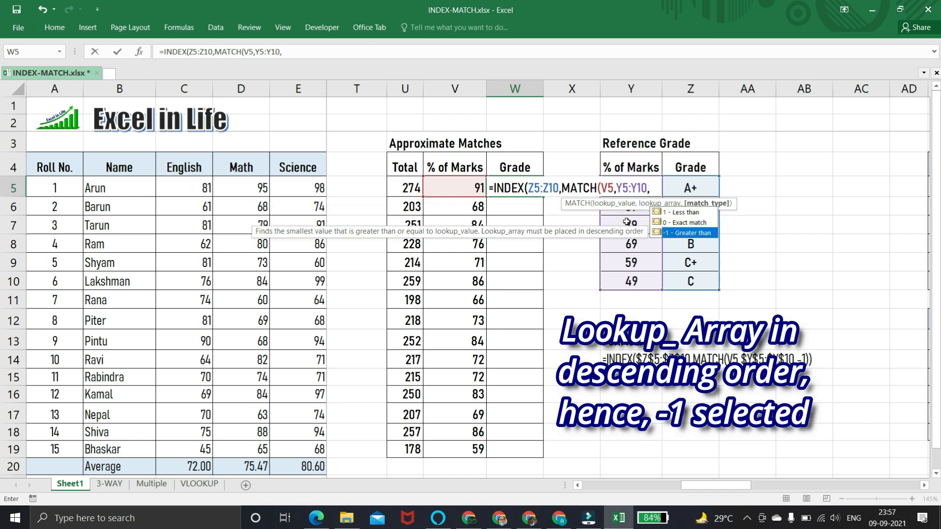
key("Tab")
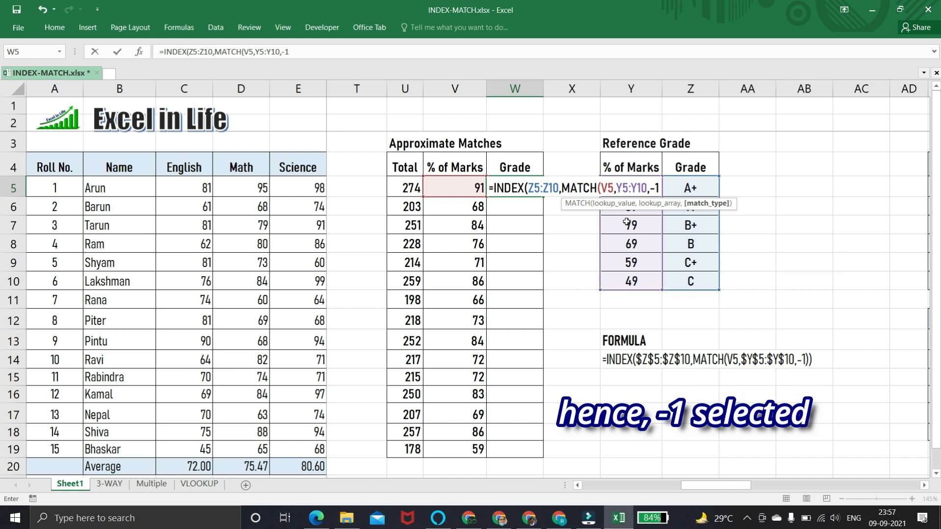
type("))")
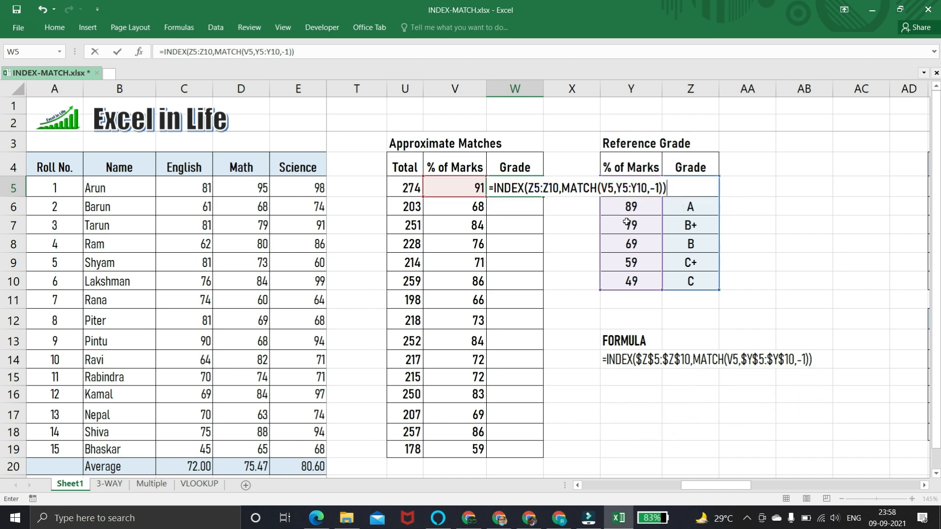
key("Return")
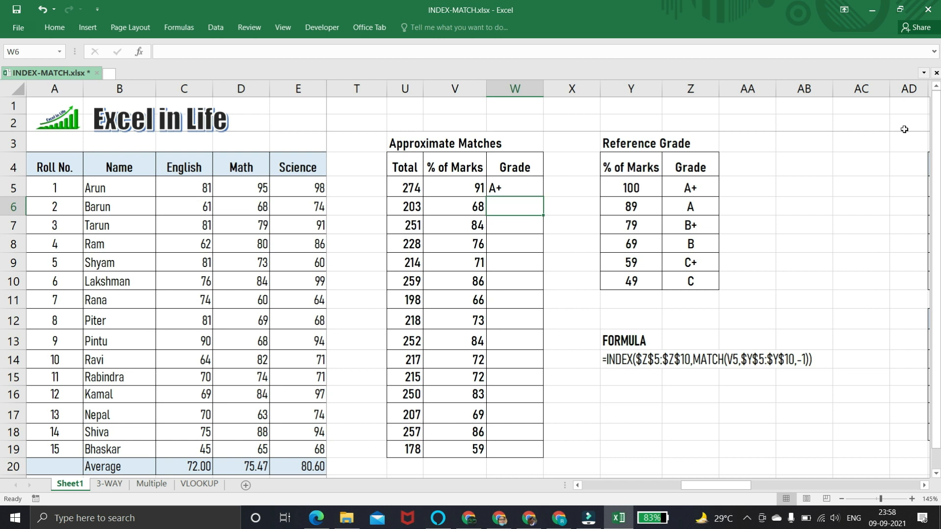
Make the ranges in the W5 formula absolute as $Z$5:$Z$10 and $Y$5:$Y$10, and enter the formula.
left_click(513, 190)
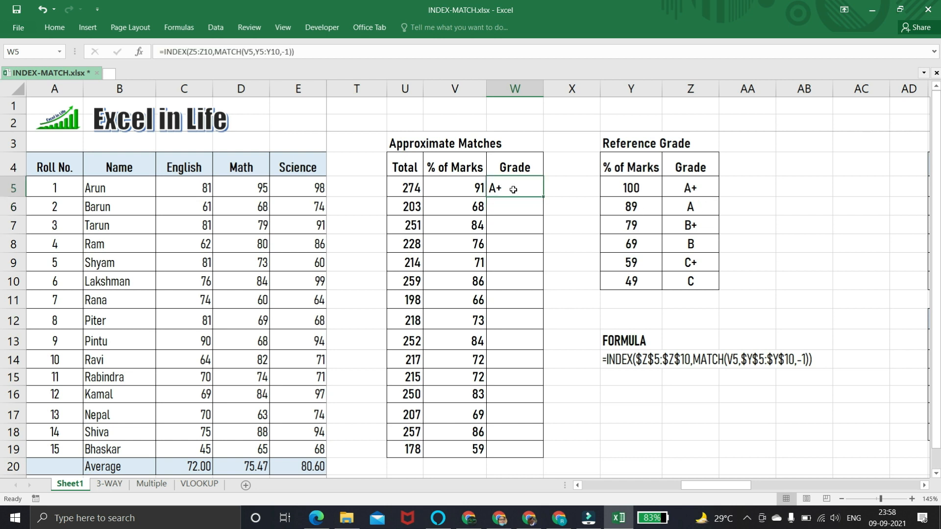
double_click(513, 190)
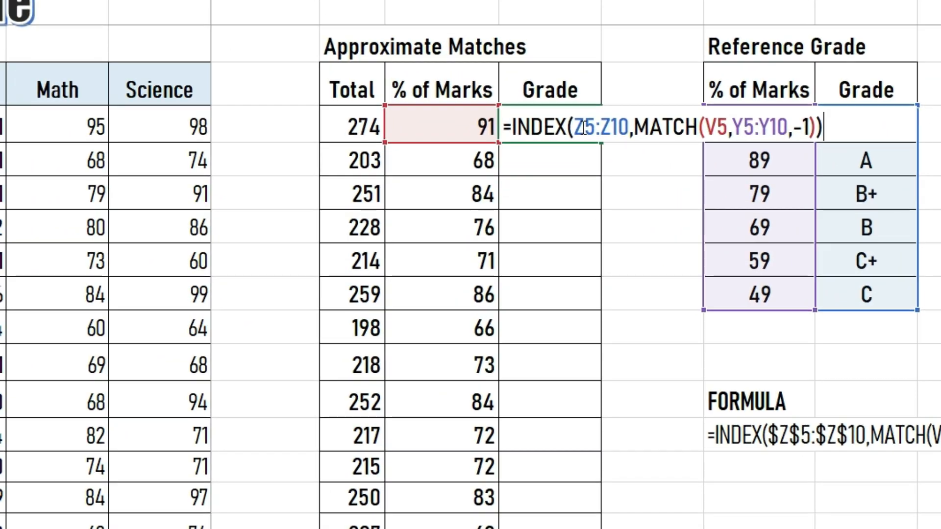
left_click(585, 126)
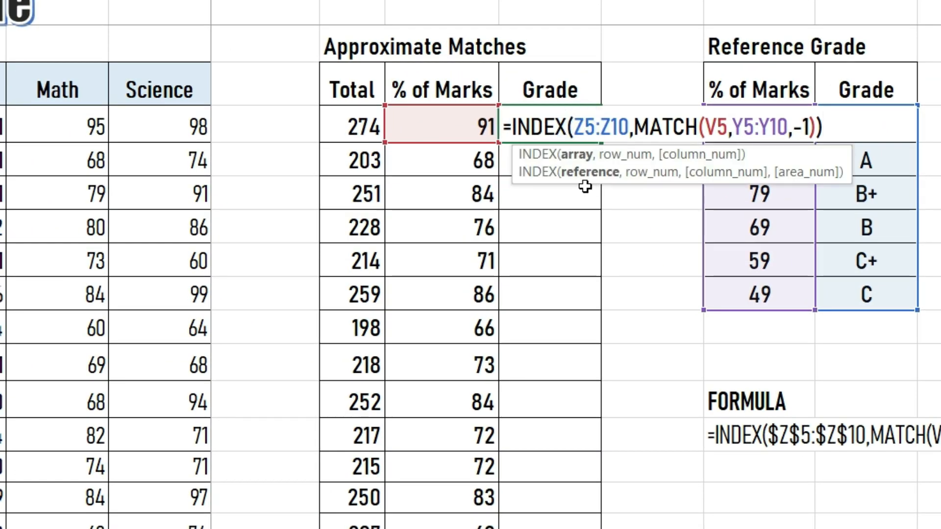
key("F4")
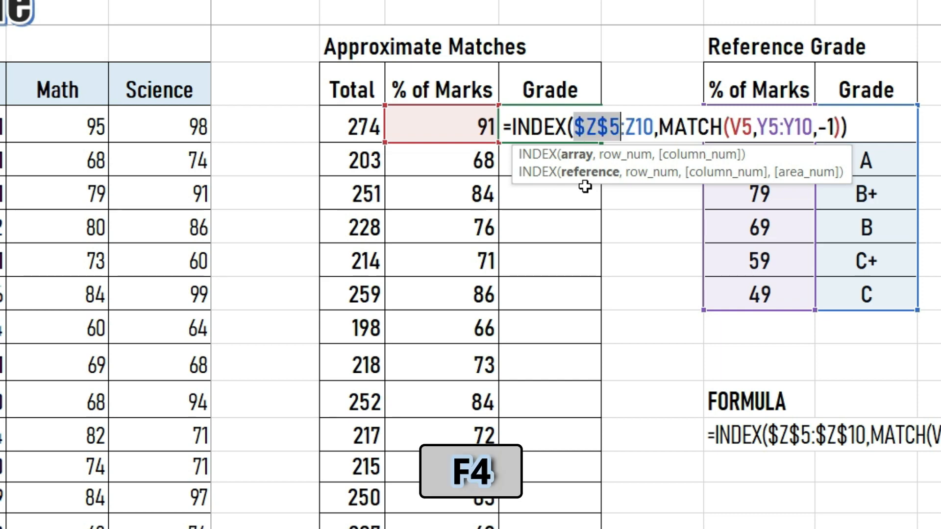
left_click(637, 128)
key("F4")
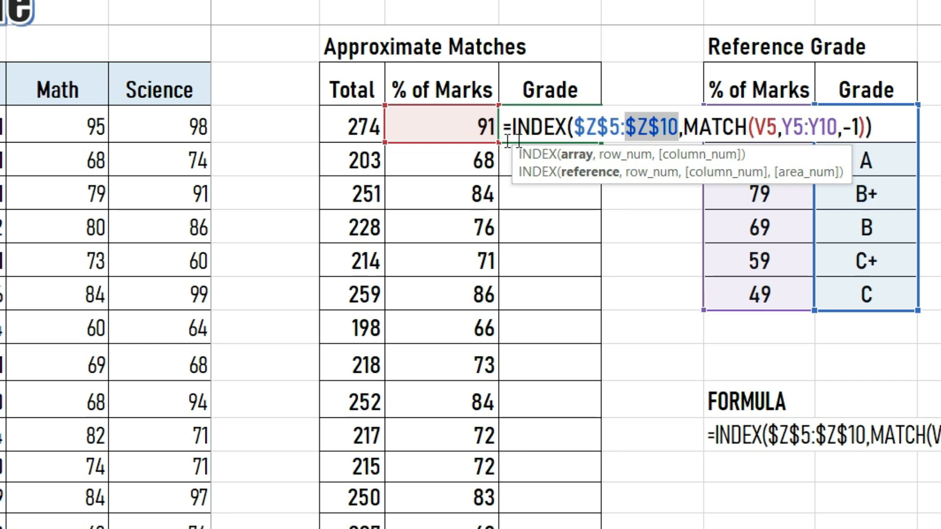
left_click(799, 125)
key("F4")
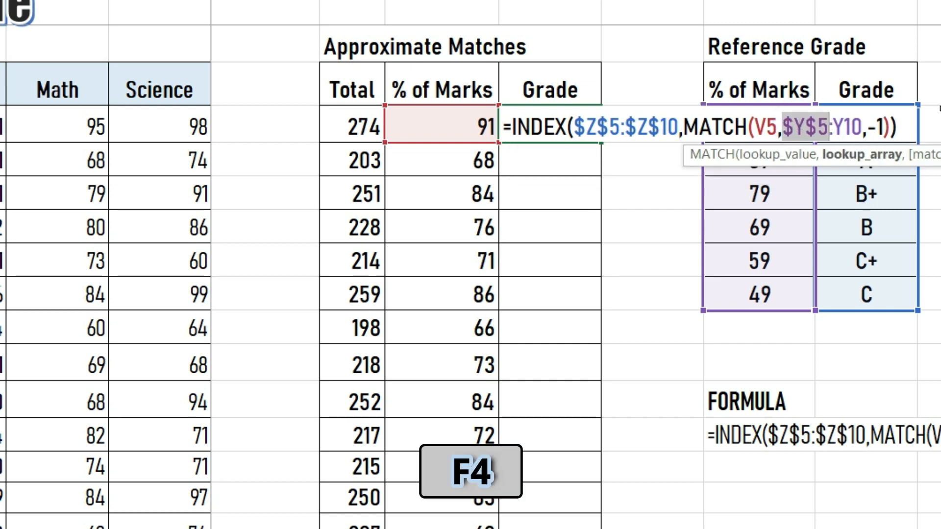
left_click(845, 122)
key("F4")
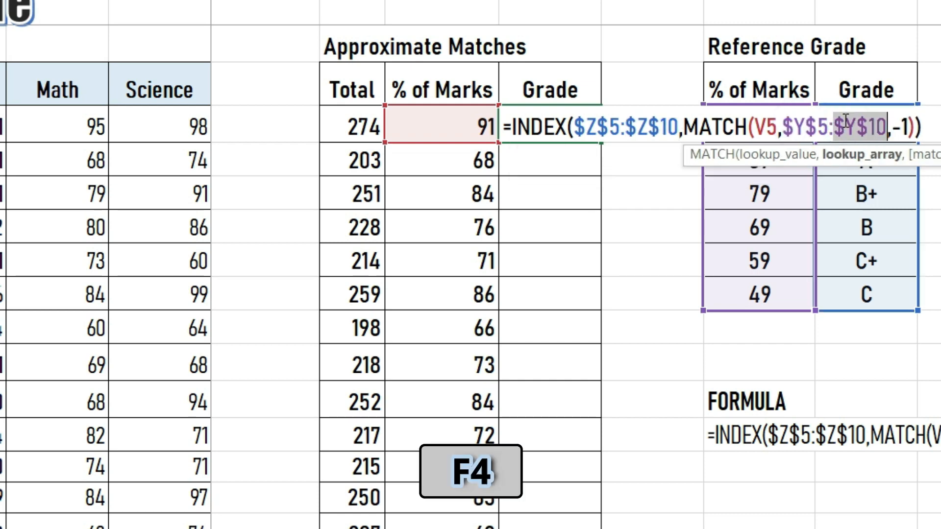
key("Return")
Copy the grade formula from W5 into W6:W19 for the remaining students.
key("Up")
key("ctrl+c")
key("Down")
key("shift+Down")
key("shift+Down")
key("shift+Down")
key("shift+Down")
key("shift+Down")
key("shift+Down")
key("shift+Down")
key("shift+Down")
key("shift+Down")
key("shift+Down")
key("shift+Down")
key("shift+Down")
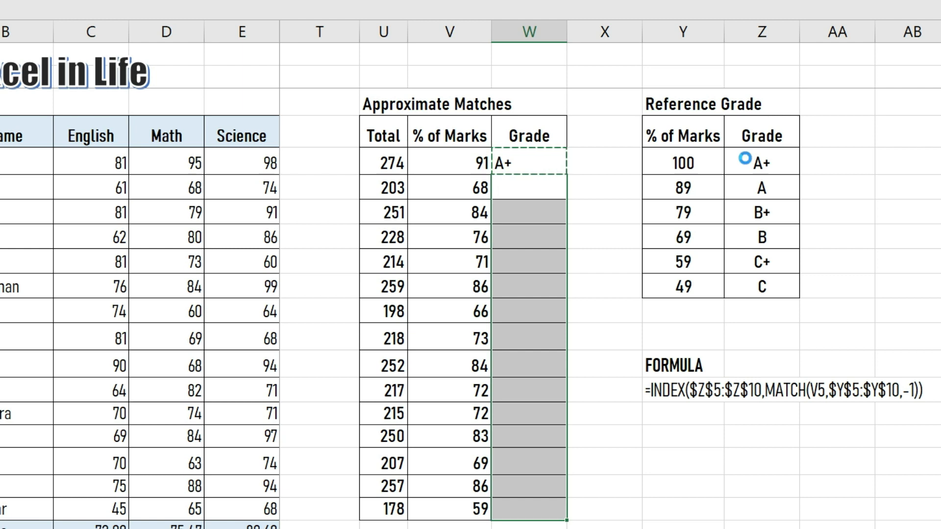
key("ctrl+v")
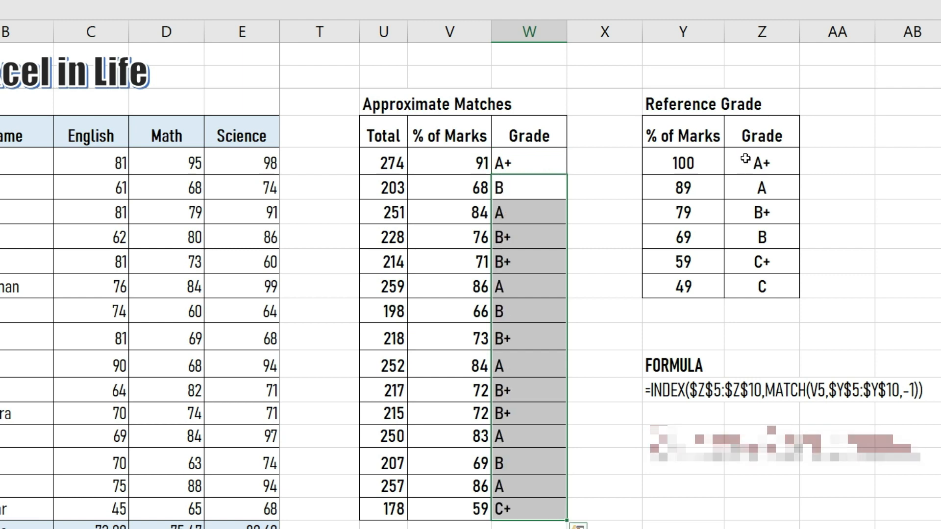
key("Up")
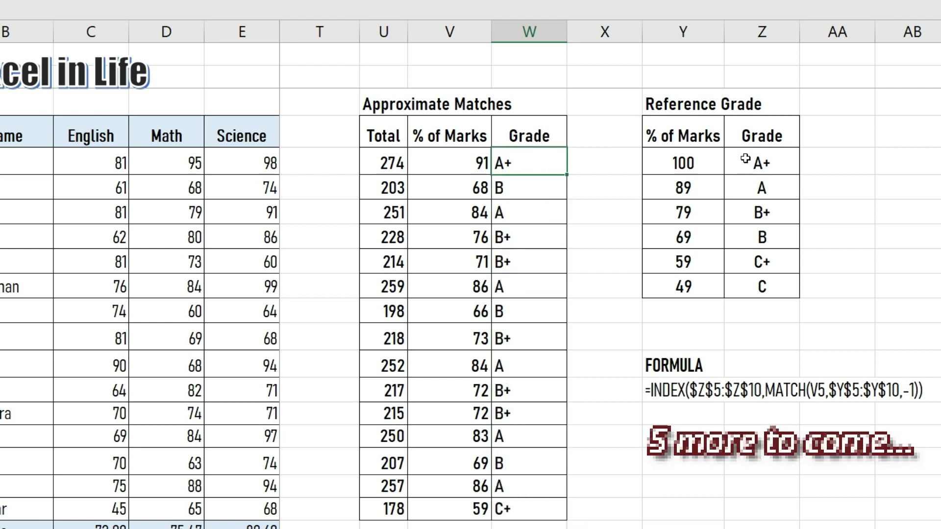
key("Left")
key("Down")
key("Down")
key("Down")
key("Down")
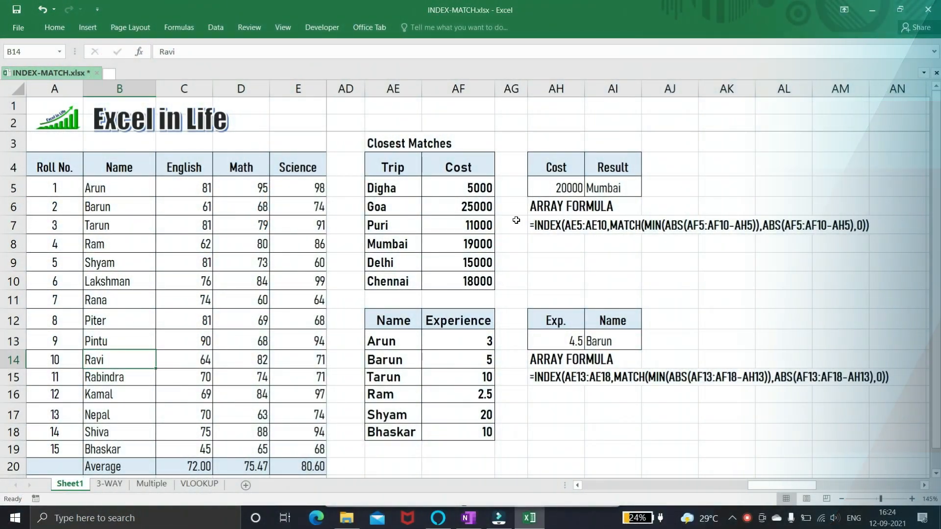
Examine the Closest Matches trip and cost table and the cost lookup cell AH5.
left_click(516, 220)
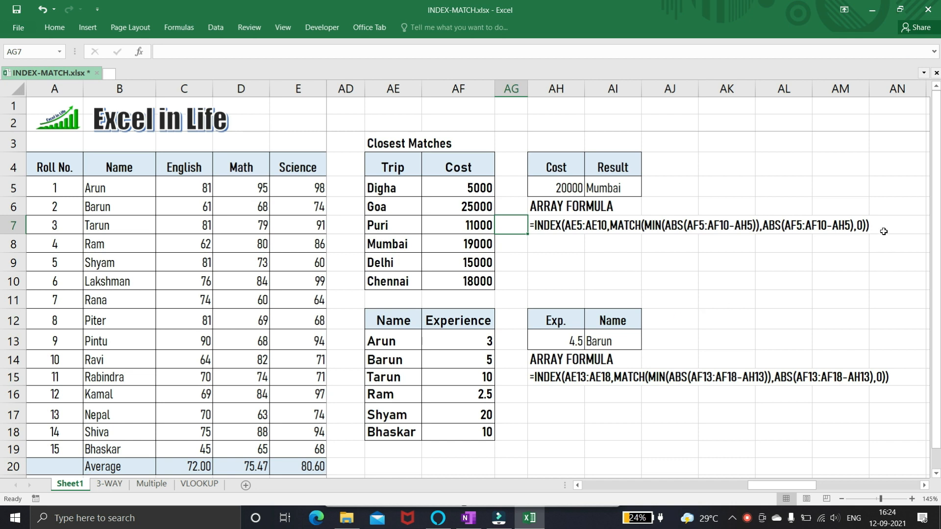
key("Left")
key("Left")
key("Left")
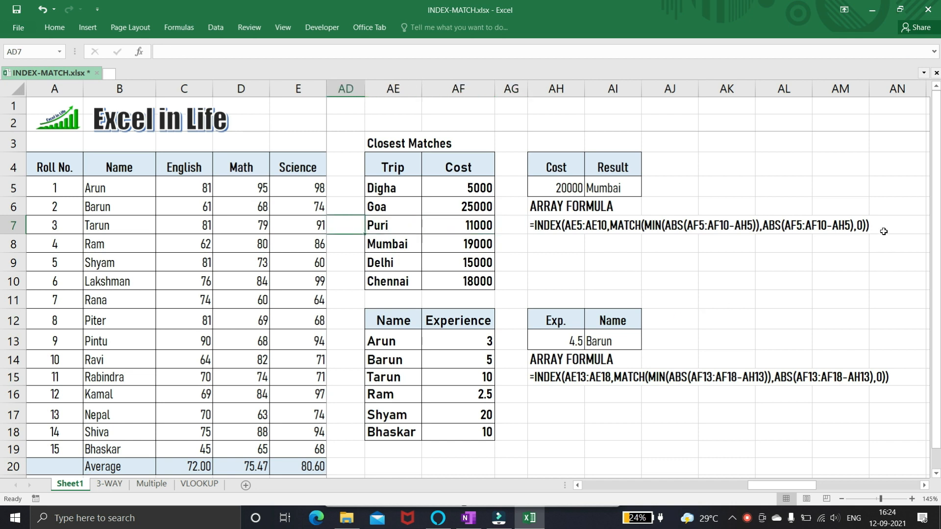
key("Up")
key("Up")
key("Up")
key("Up")
key("Right")
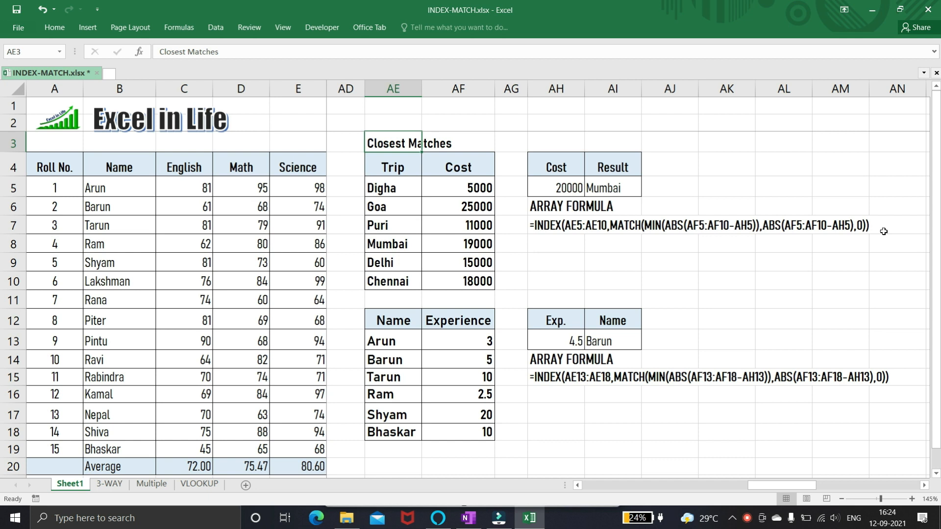
key("Down")
key("Down")
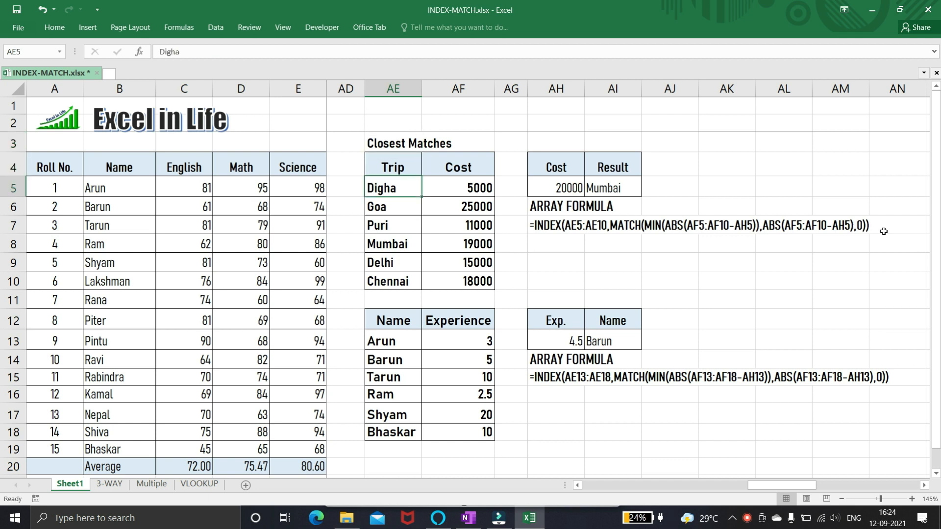
key("Right")
key("Right")
key("Right")
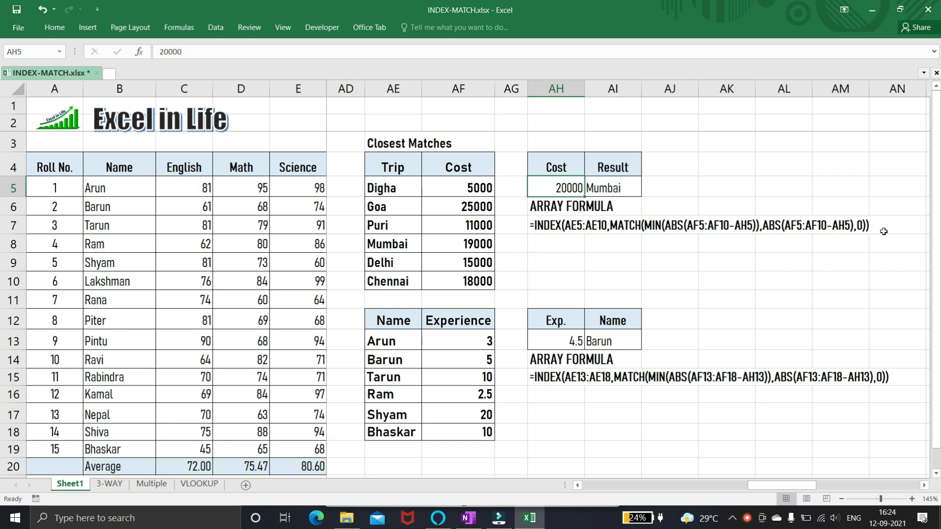
key("Left")
key("Left")
key("Left")
key("Left")
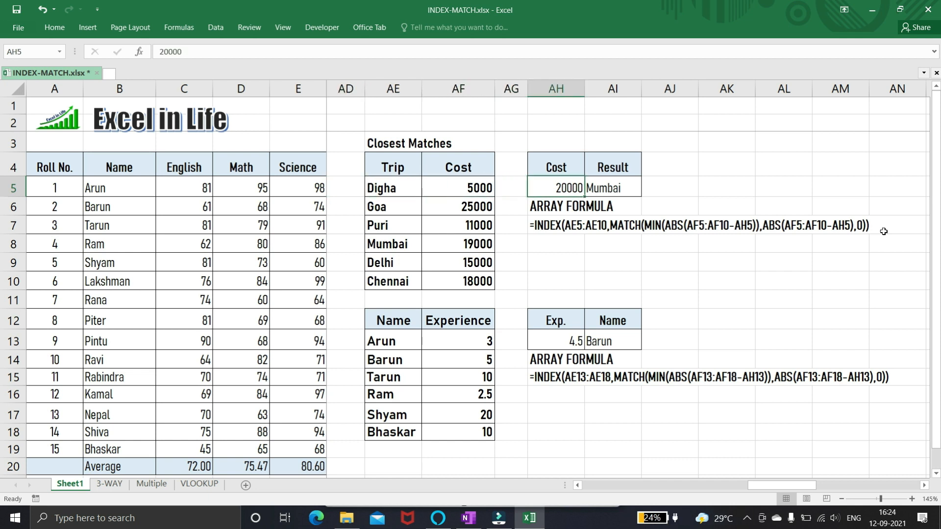
Test the closest-match lookup by entering a cost of 7000 in AH5 and replacing it with 17000.
type("7000")
key("ctrl+Return")
type("17000")
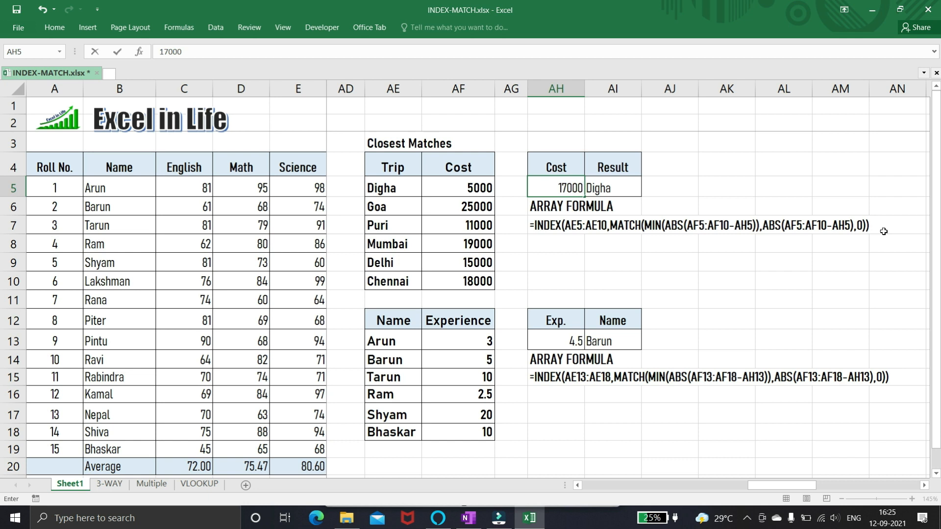
key("Return")
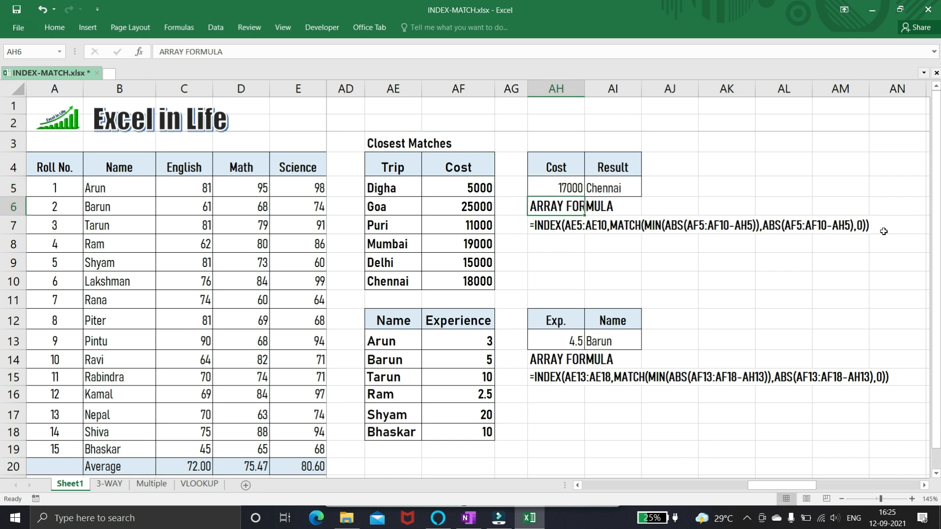
Review the trip costs in AF5:AF10 against the lookup cost in AH5 and inspect the array formula in AI5.
key("Left")
key("Left")
key("Down")
key("Down")
key("Down")
key("Down")
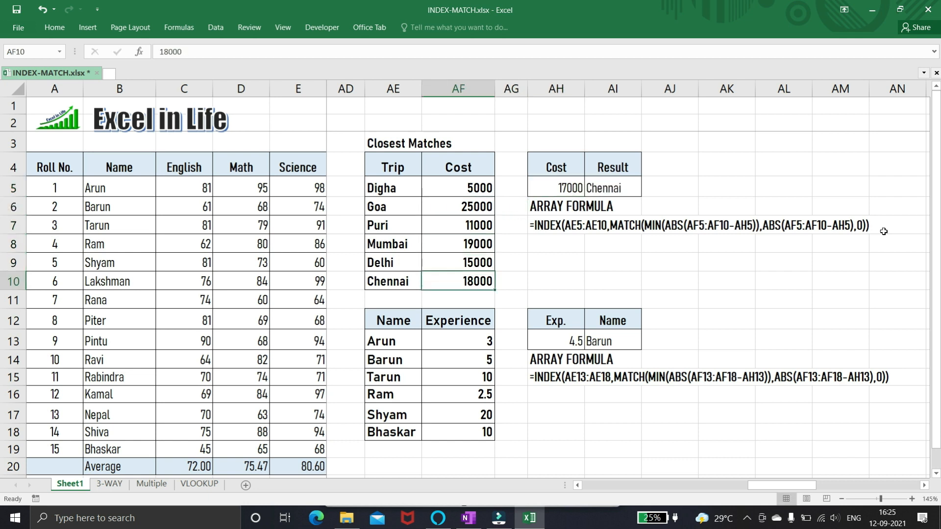
key("Up")
key("Down")
key("Up")
key("Up")
key("Up")
key("Up")
key("Up")
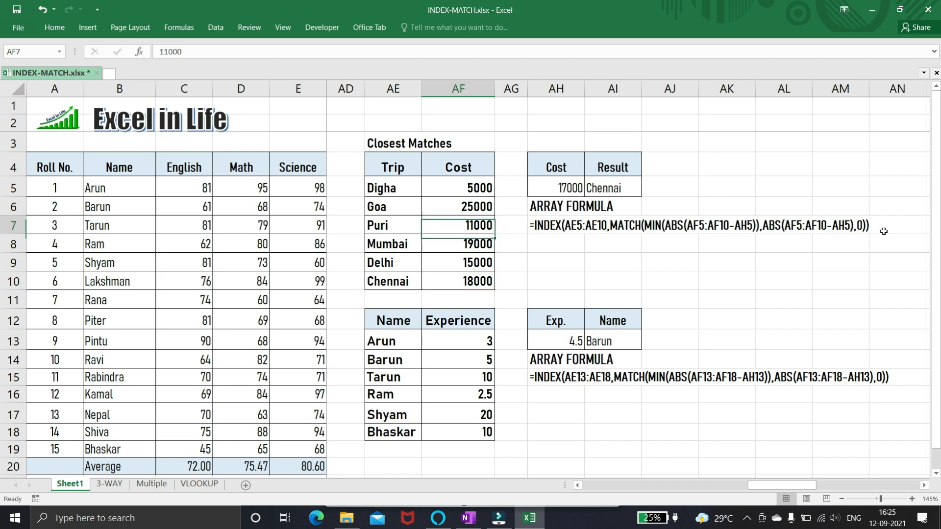
key("Right")
key("Right")
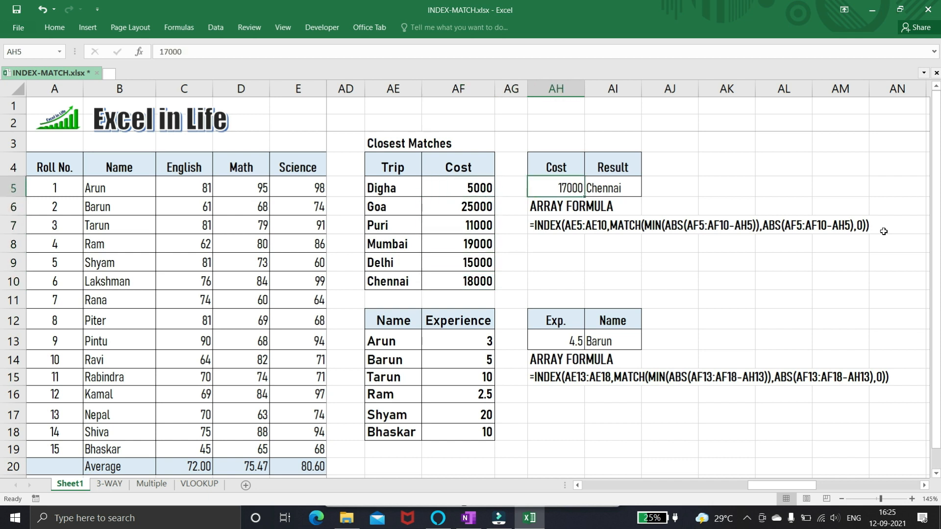
key("Right")
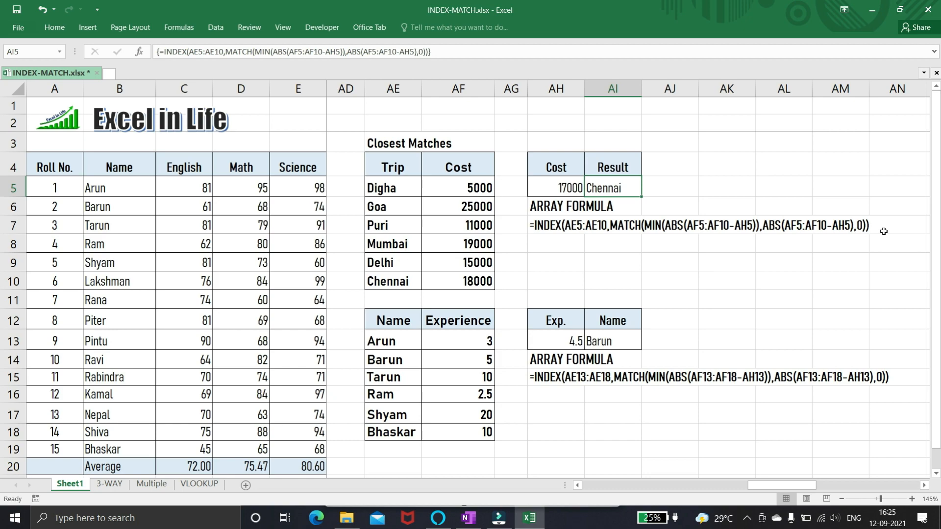
Clear the result formula in AI5 and write =ABS(AF5:AF10-AH5) in AI9.
key("Delete")
key("Down")
key("Down")
key("Down")
key("Down")
type("=")
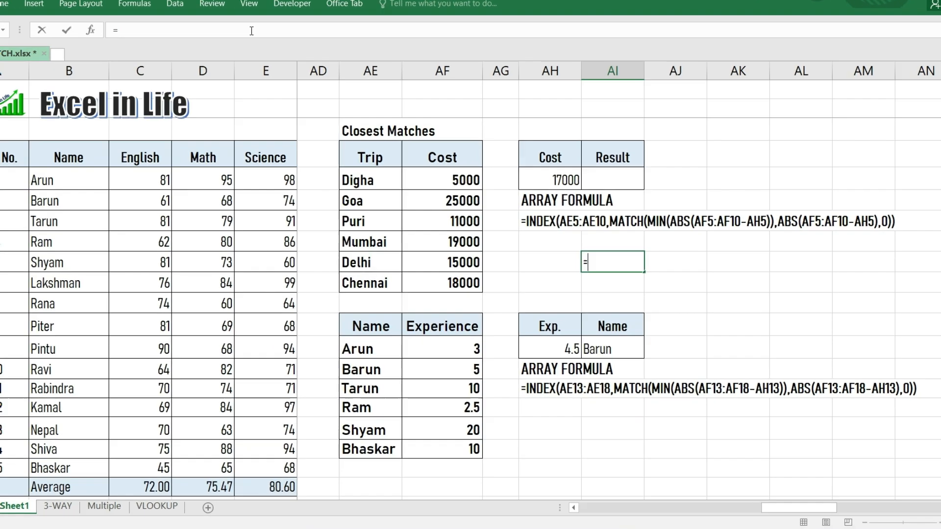
type("abs")
key("Tab")
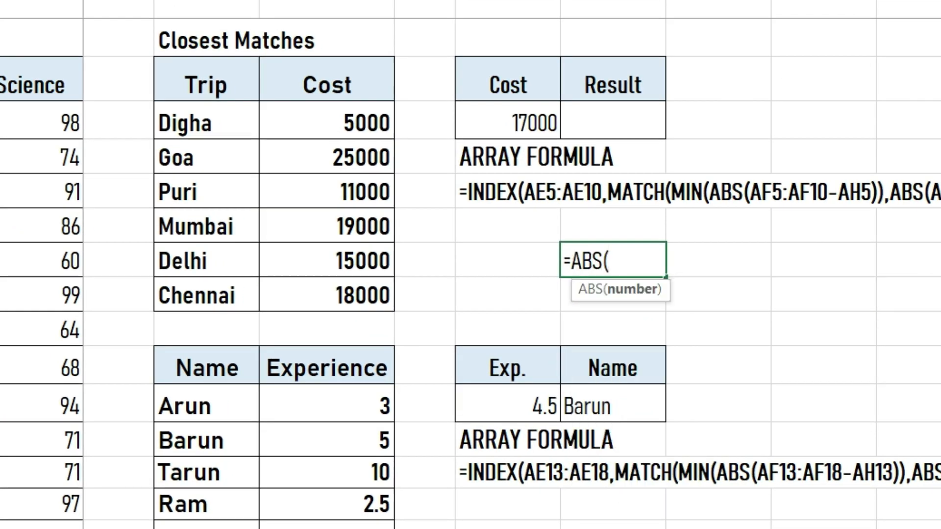
left_click_drag(378, 122, 361, 290)
type("-")
left_click(522, 123)
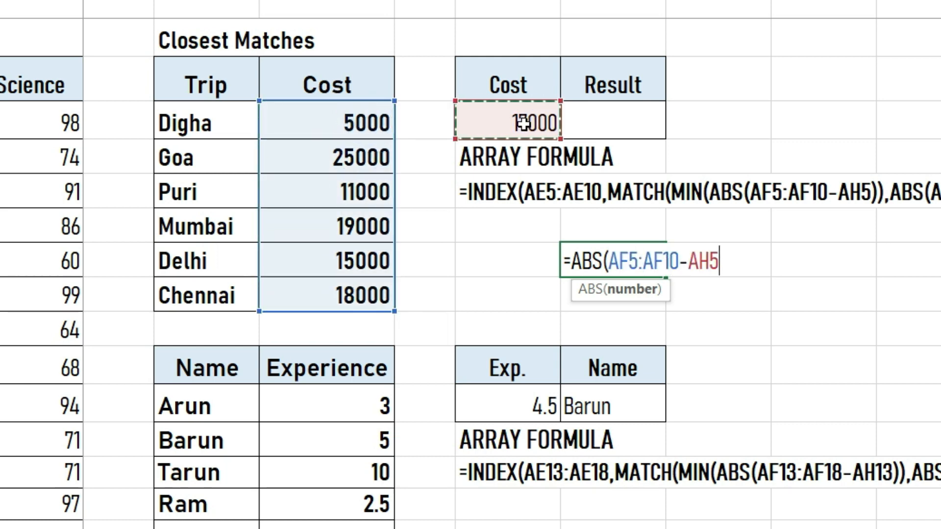
type(")")
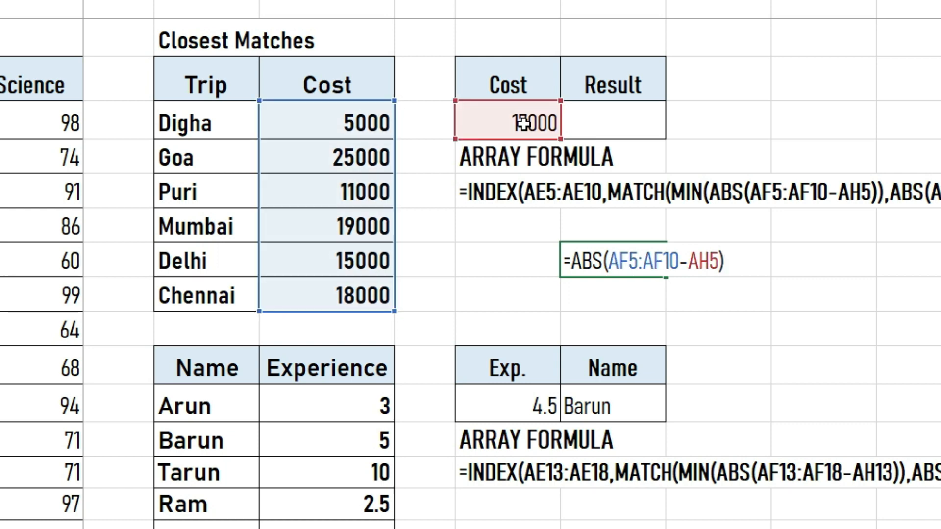
Preview the evaluated ABS differences in AI9, restore the expression, and enter it wrapped as =MIN(ABS(AF5:AF10-AH5)).
key("F9")
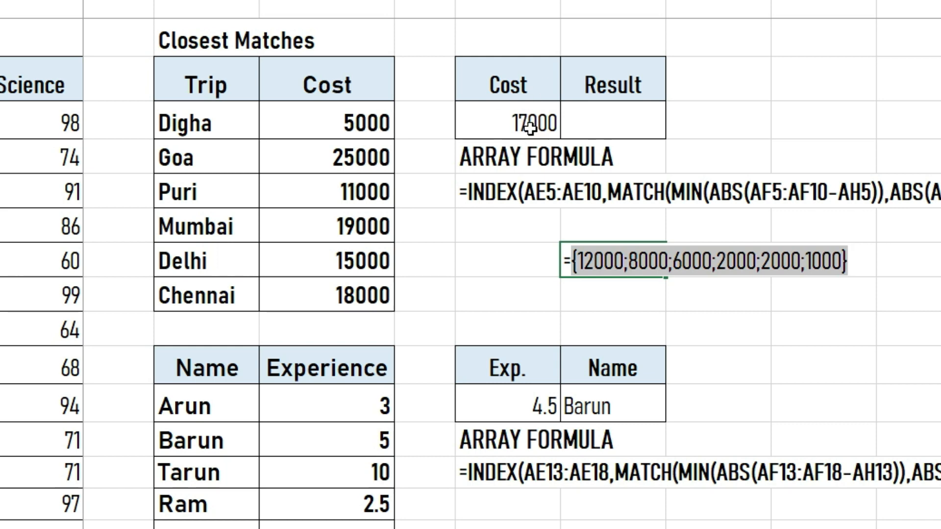
key("ctrl+z")
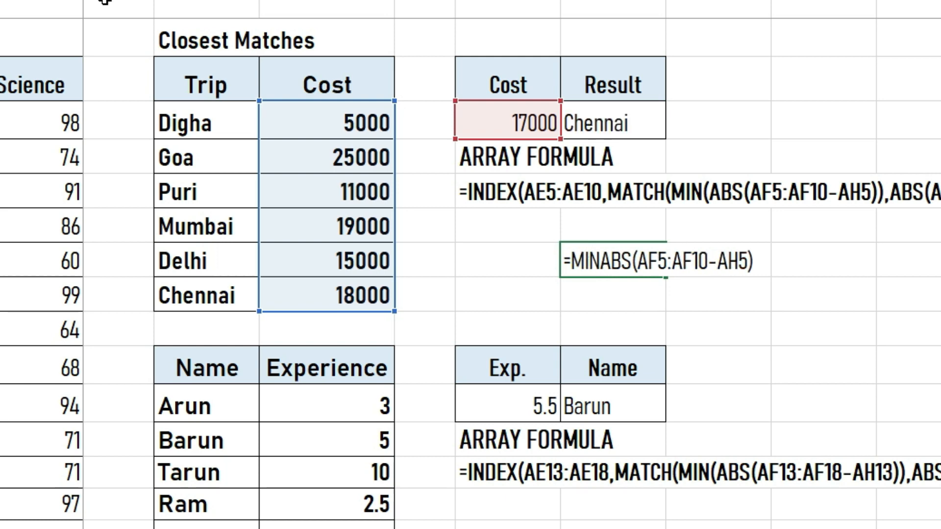
type("(")
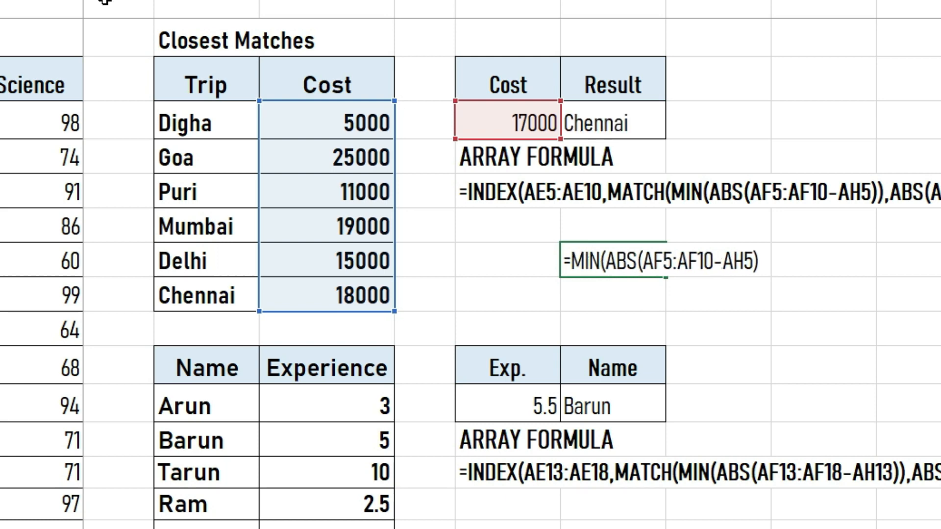
type(")")
key("F9")
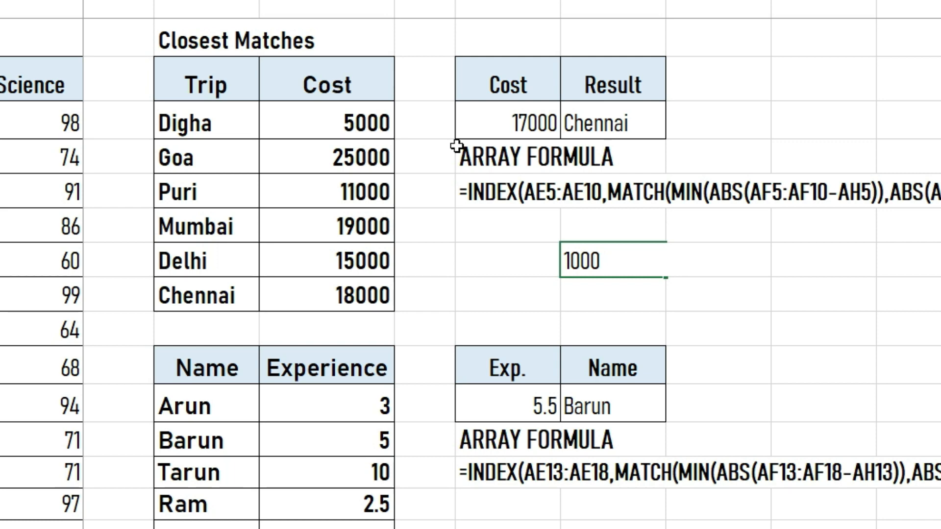
key("Return")
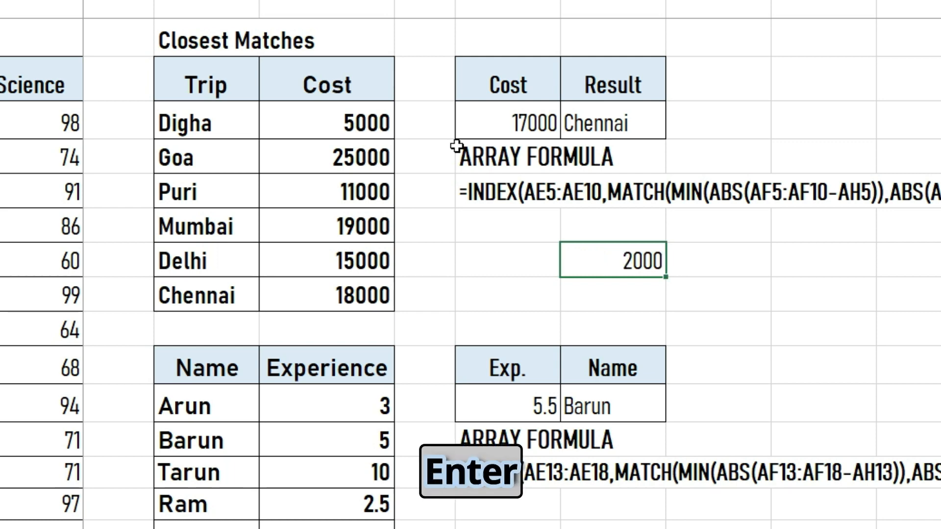
Re-enter the MIN formula in AI9 as an array formula.
key("F2")
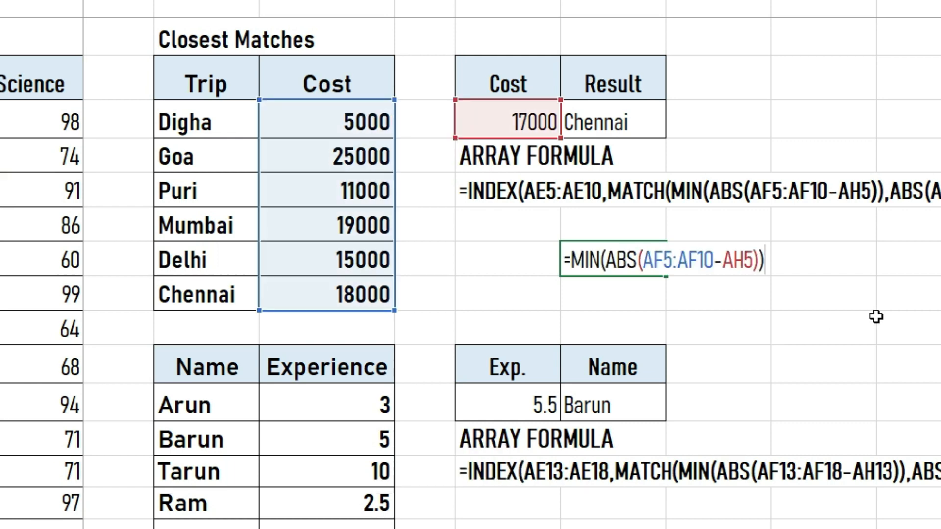
key("ctrl+shift+Return")
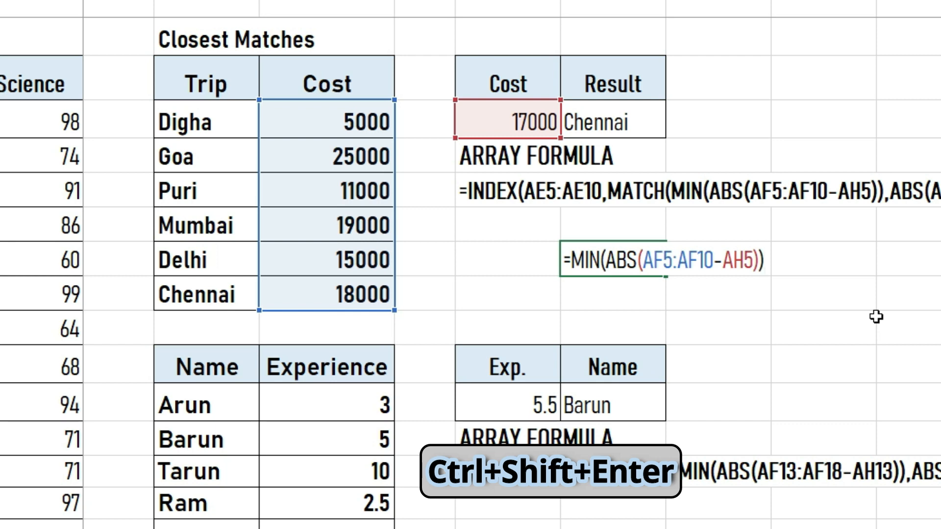
key("ctrl+shift+Return")
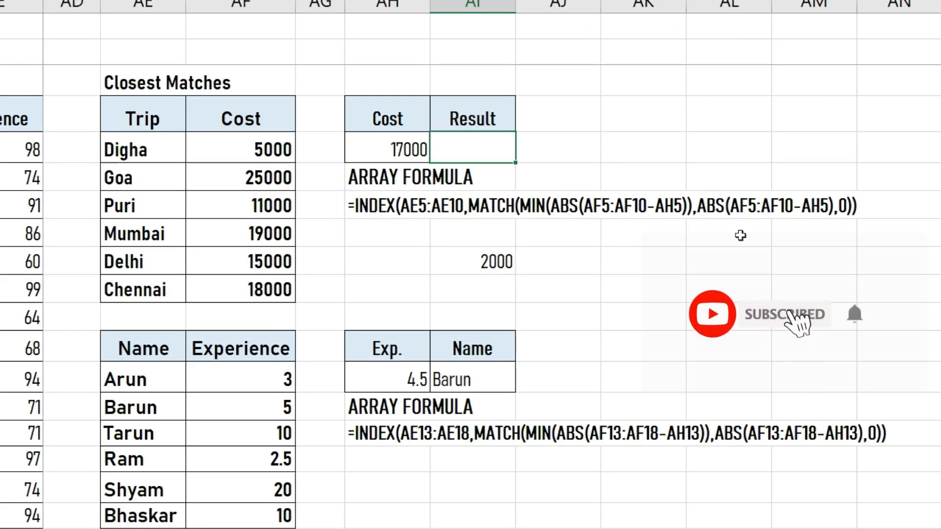
Begin the AI5 result formula with =INDEX(AE5:AE10,MATCH( using the trip names as the array.
type("=index")
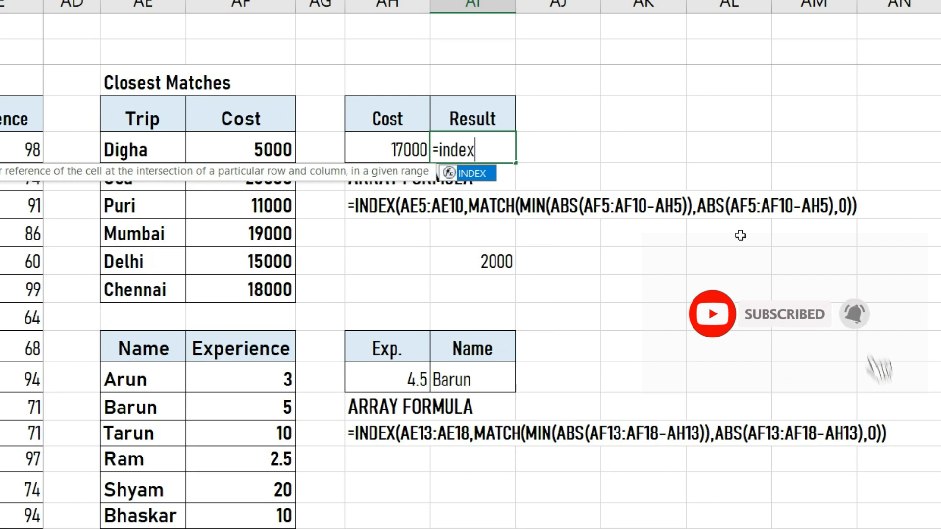
key("Tab")
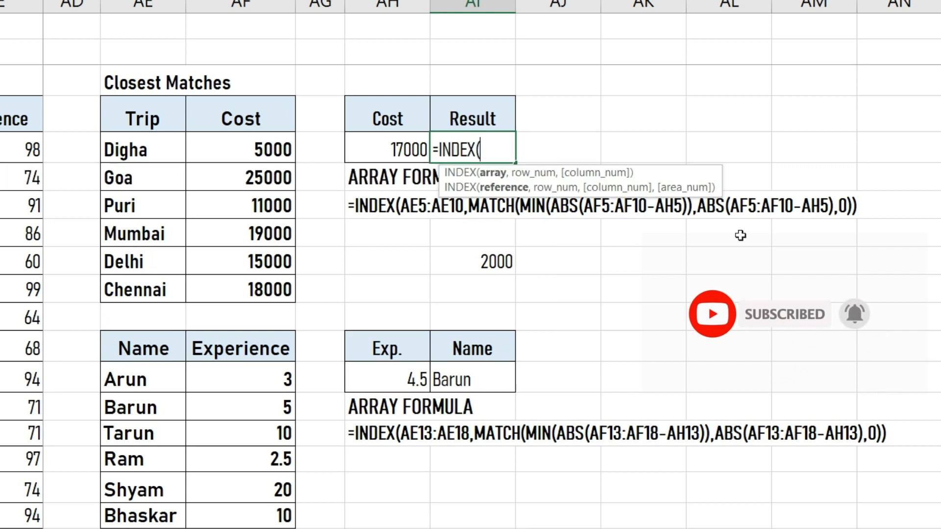
left_click_drag(143, 152, 141, 287)
type(",mat")
key("Tab")
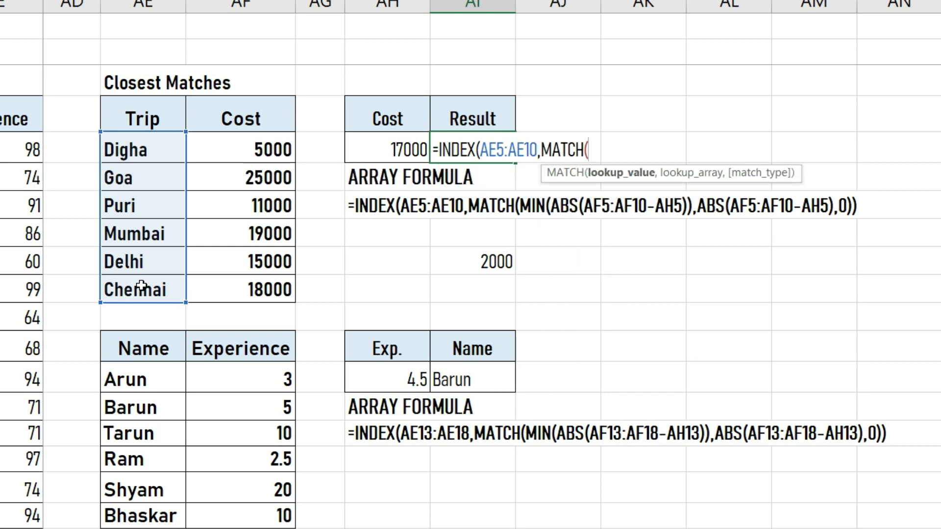
Add MIN(ABS(AF5:AF10-AH5)) as the MATCH lookup value in the AI5 formula.
type("min")
key("Tab")
type("abs")
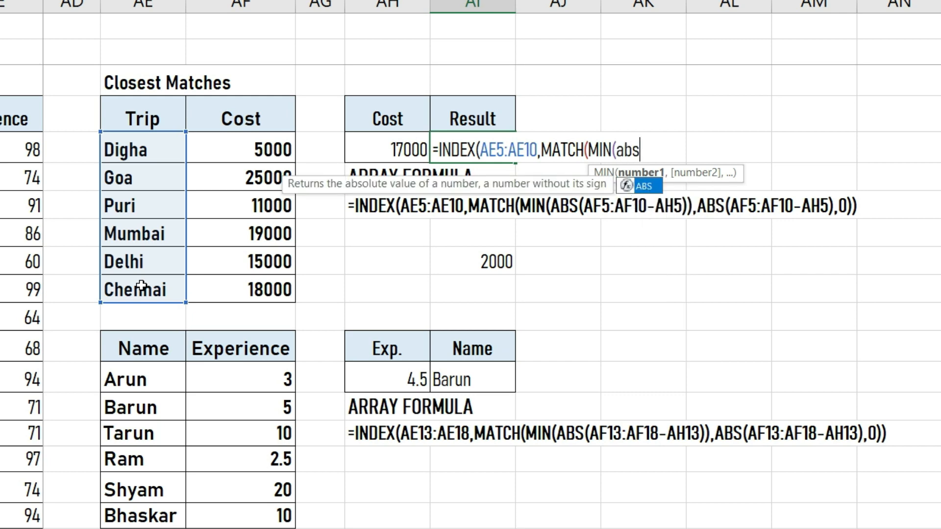
key("Tab")
left_click(263, 155)
left_click_drag(263, 154, 245, 289)
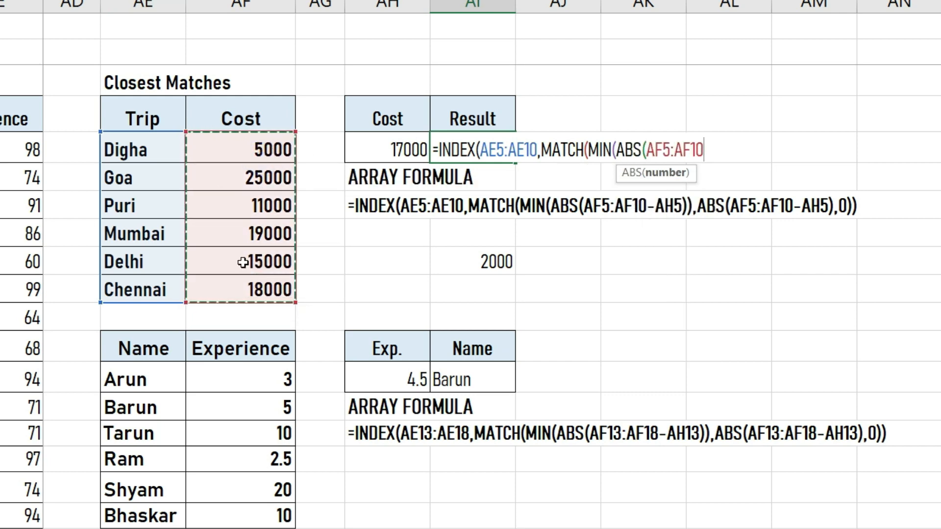
type("-")
left_click(388, 143)
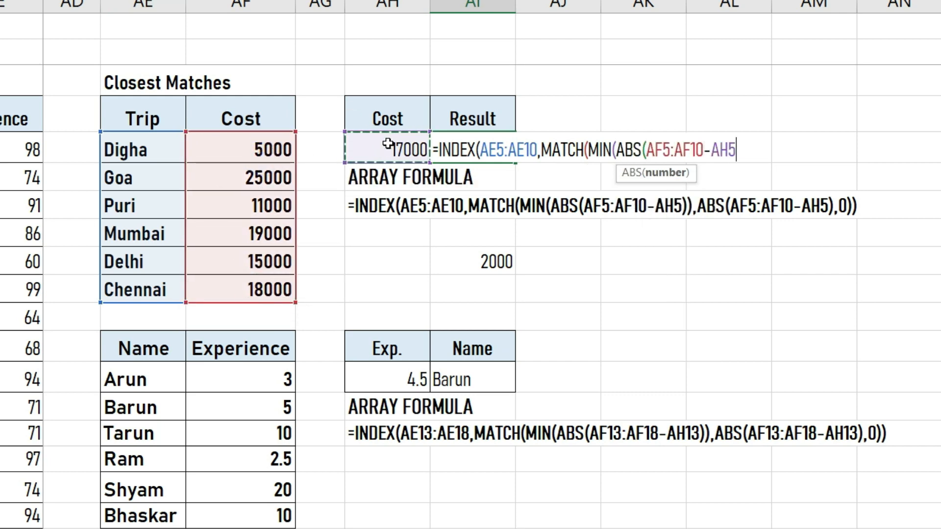
type(")")
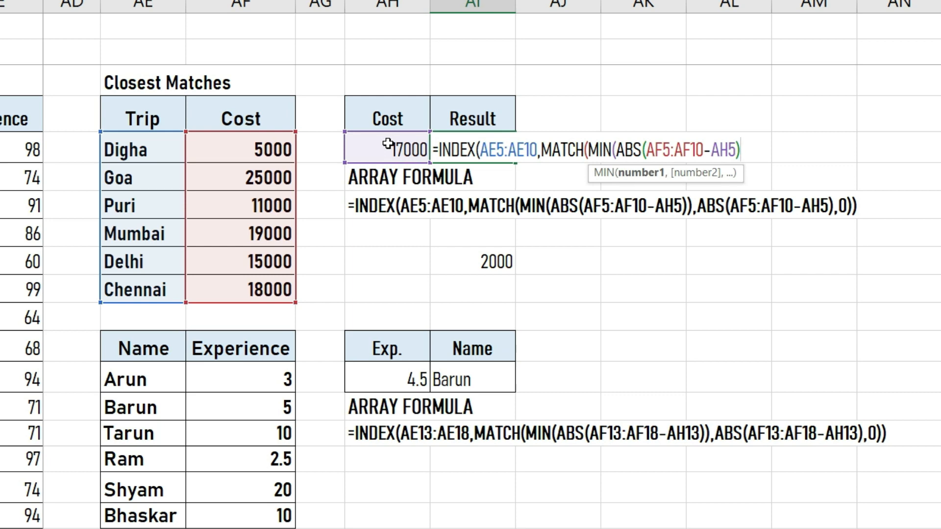
type(")")
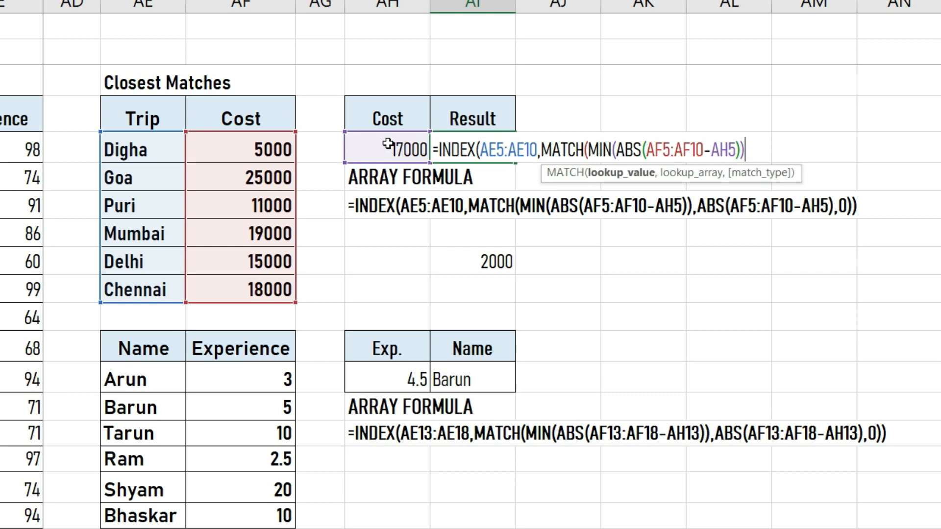
type(",")
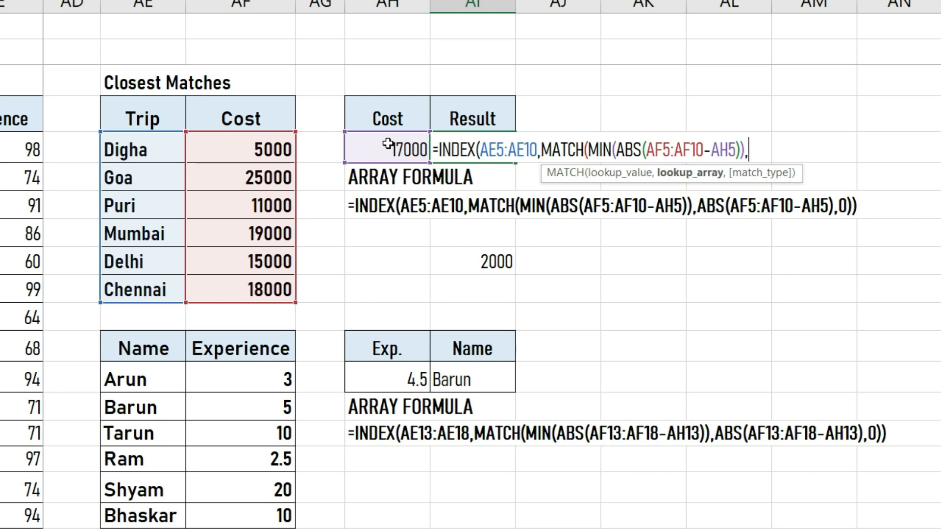
Add ABS(AF5:AF10-AH5) as the lookup array with match type 0, close the AI5 formula, and enter it as a regular formula.
type("abs")
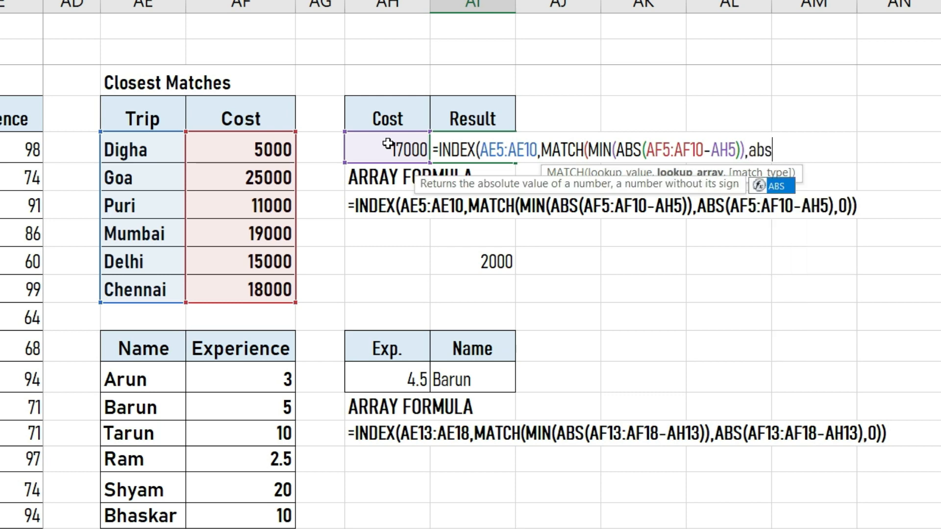
key("Tab")
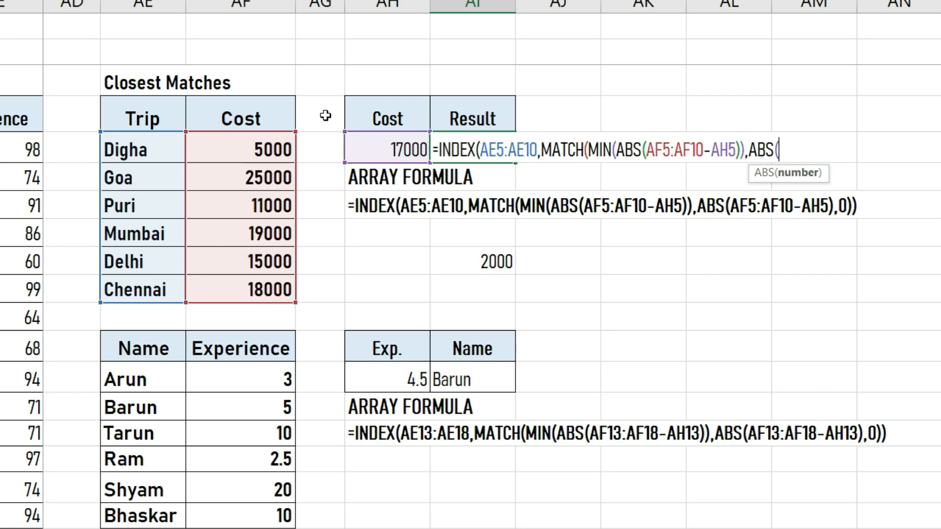
left_click_drag(269, 143, 265, 289)
type("-")
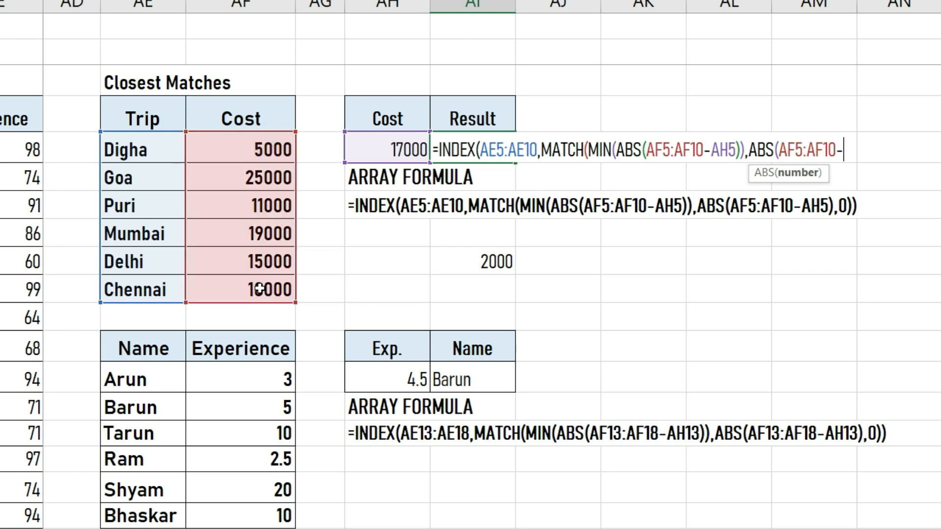
left_click(395, 150)
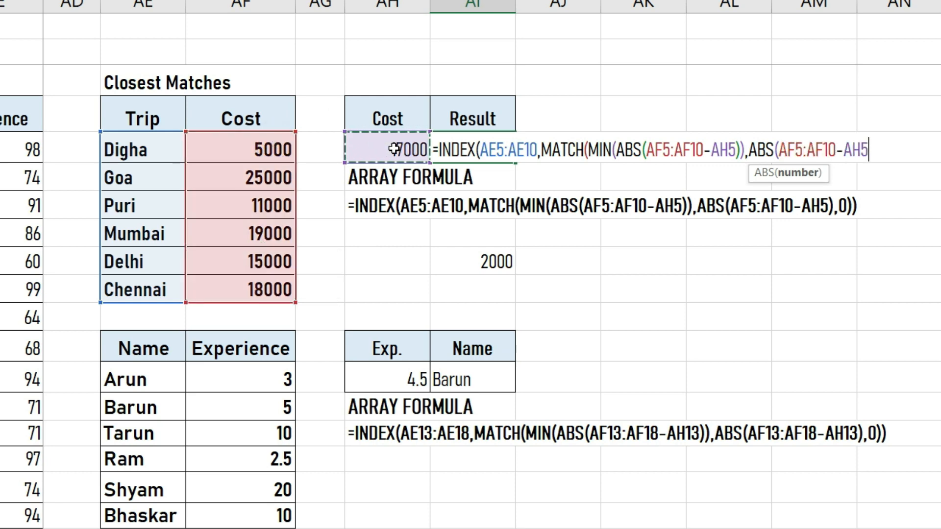
type(")")
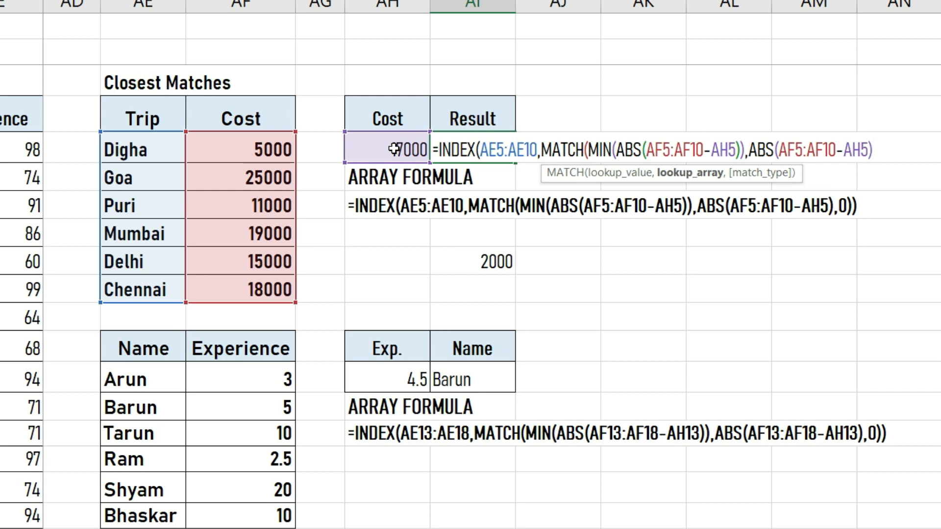
type(",")
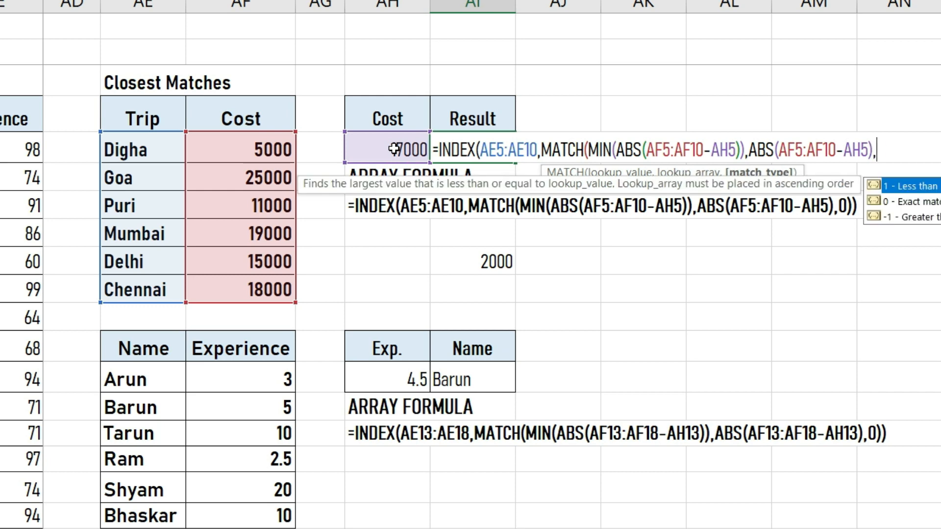
type("0)")
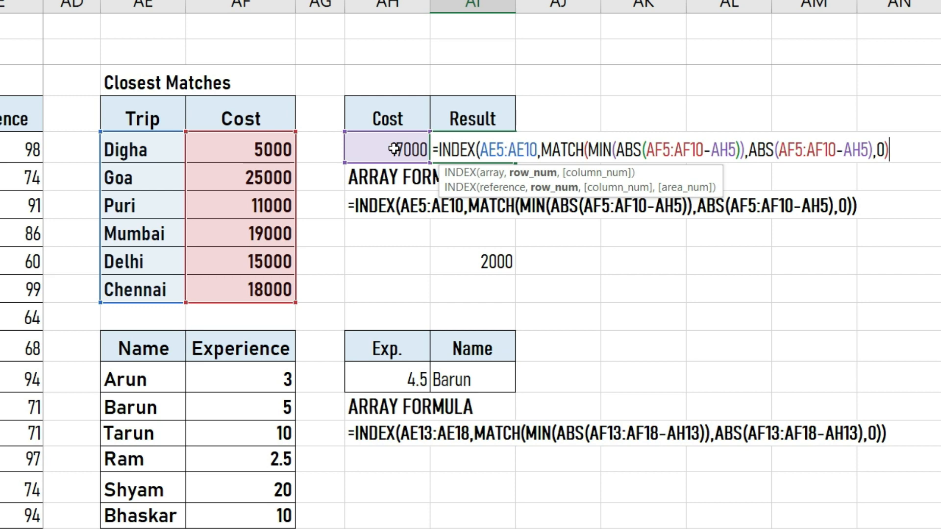
type(")")
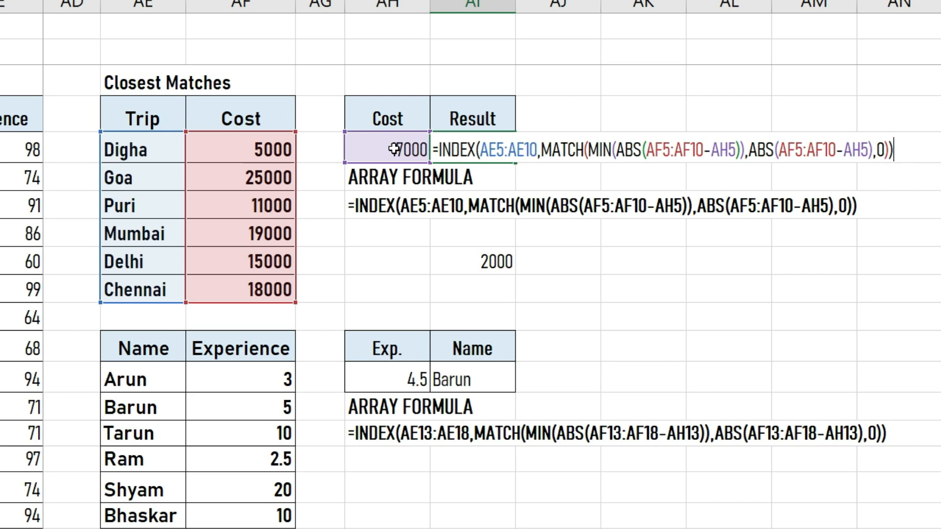
key("Return")
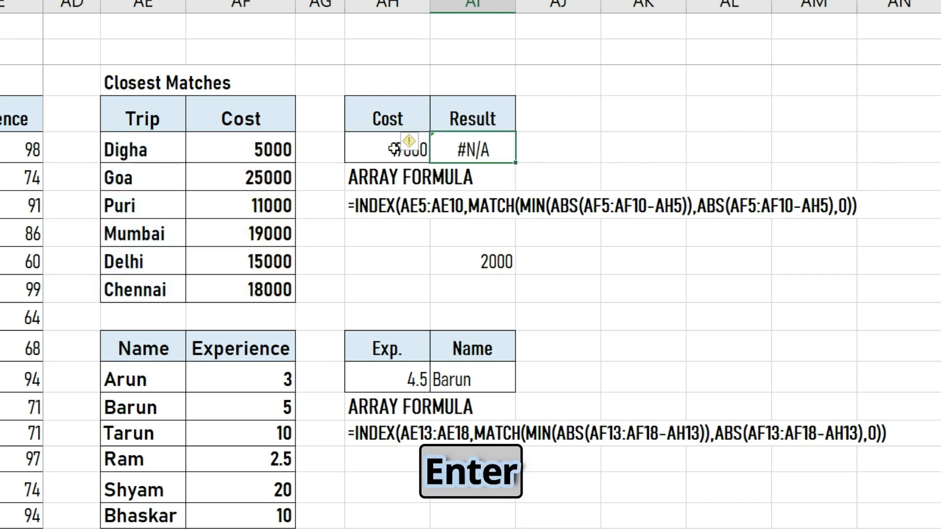
Re-enter the closest-match INDEX-MATCH formula in AI5 as an array formula.
key("F2")
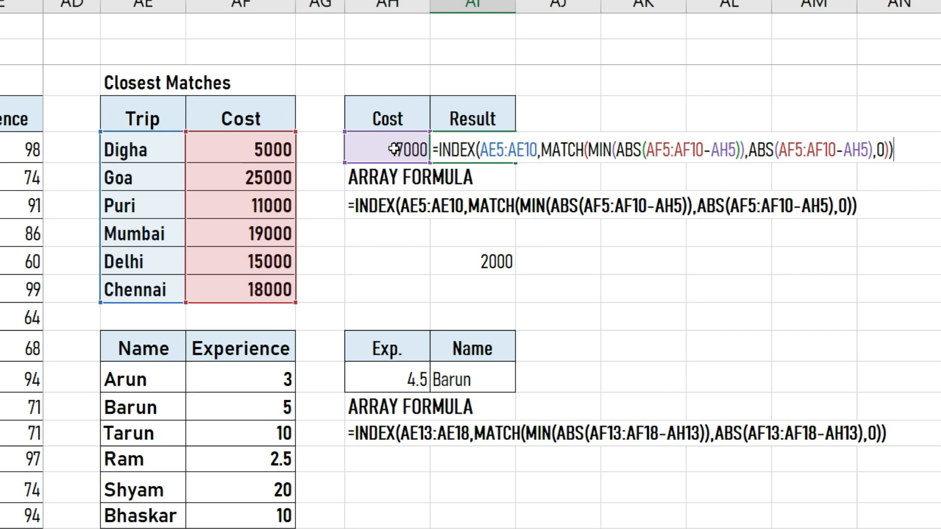
key("ctrl+shift+Return")
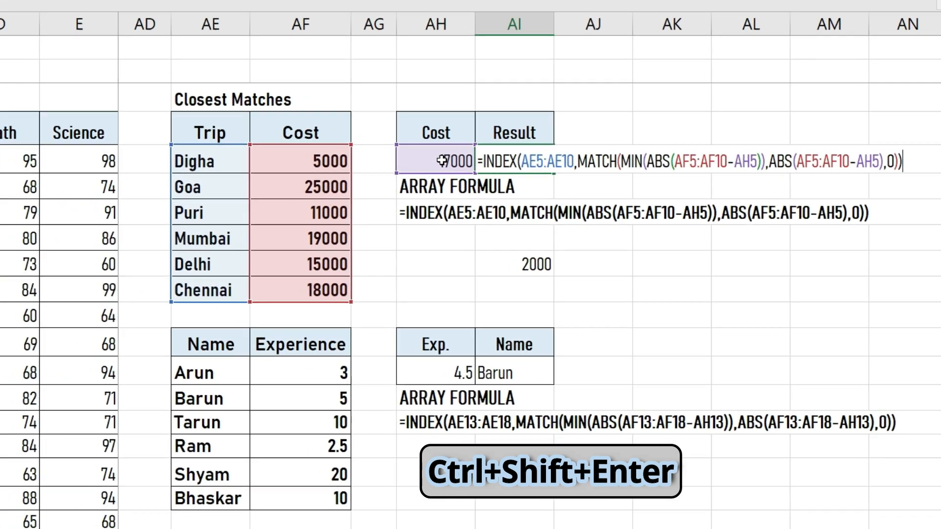
key("ctrl+shift+Return")
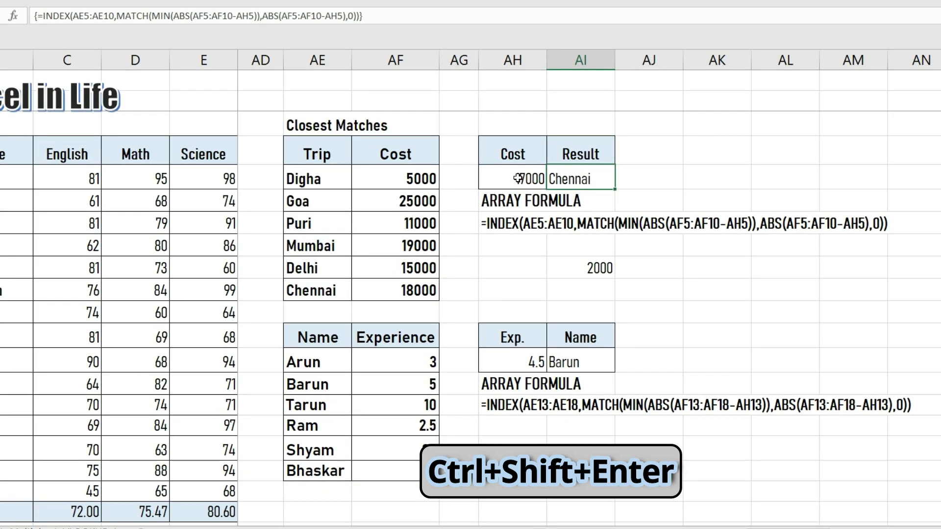
key("Up")
key("Down")
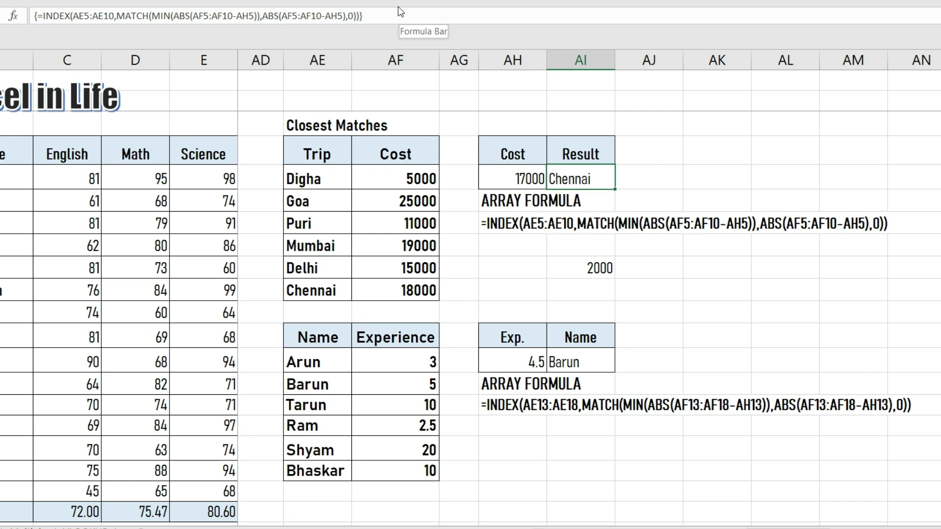
Test the trip lookup with costs of 10000 and 19500 in AH5.
left_click(529, 183)
type("10000")
key("Return")
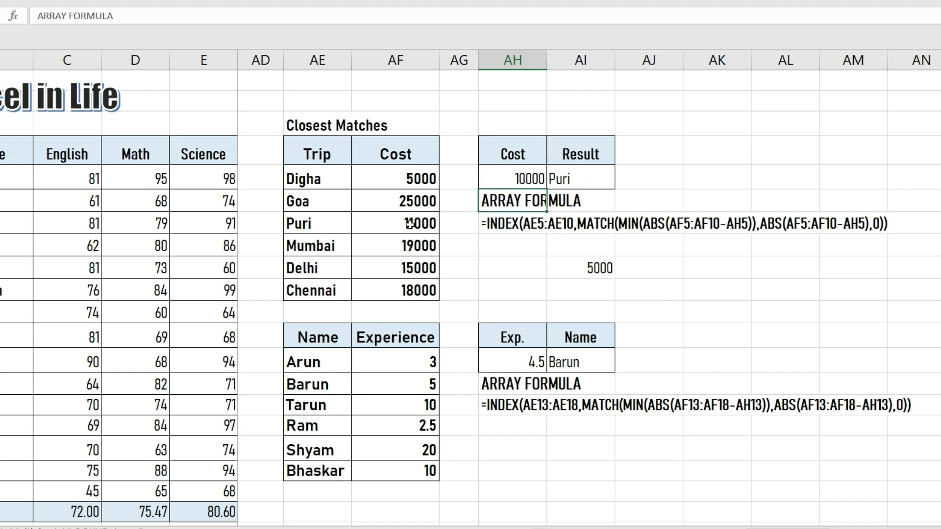
left_click(526, 180)
type("19500")
key("Return")
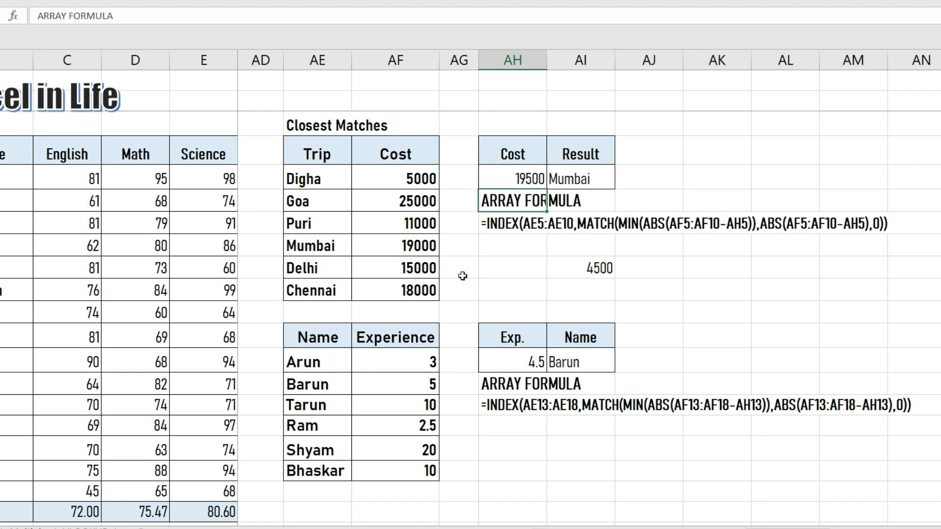
Test the trip lookup in AH5 with a cost of 18500, then set the cost to 18400.
left_click(527, 179)
type("18500")
key("Return")
left_click(530, 179)
type("18400")
key("Return")
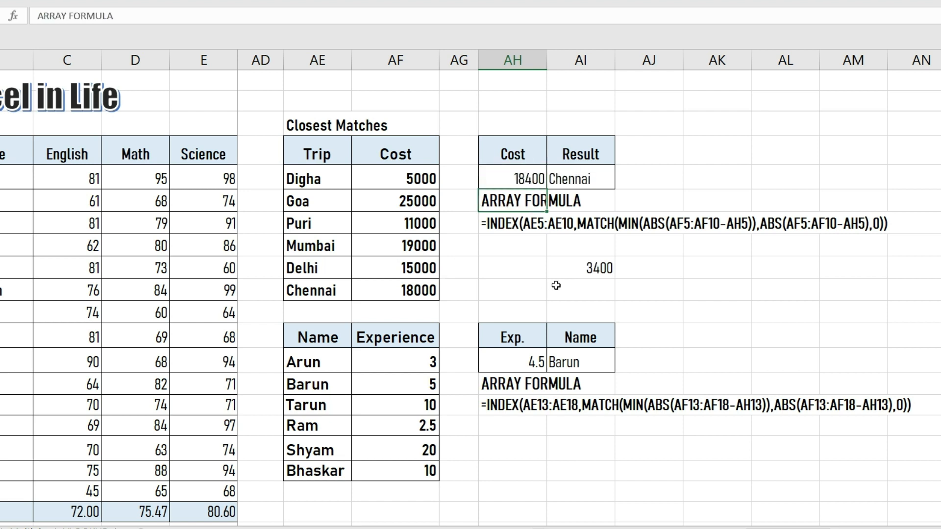
left_click(555, 250)
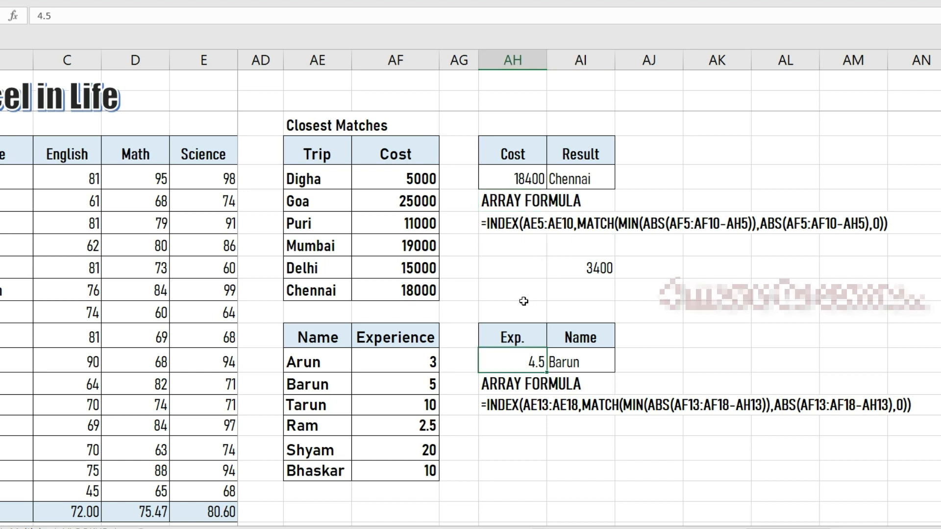
key("Left")
key("Left")
key("Left")
key("Right")
key("Right")
key("Right")
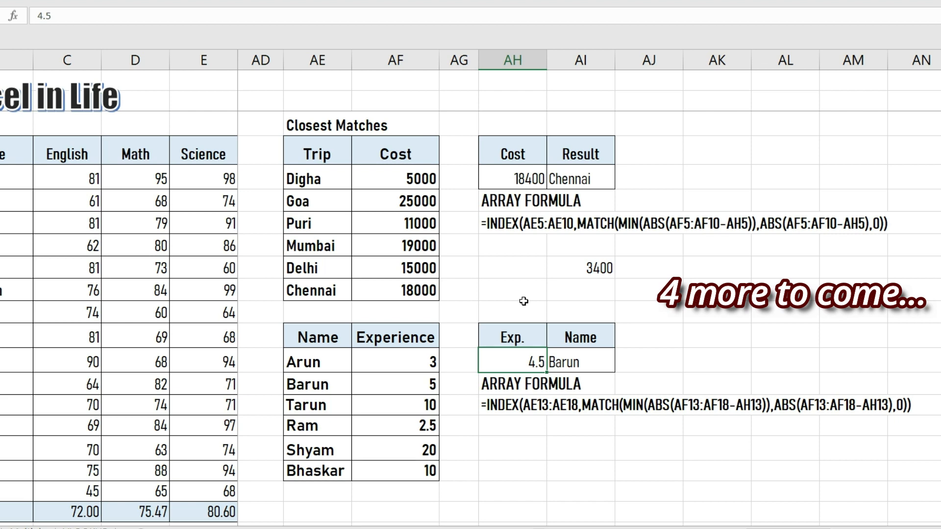
key("Left")
key("Down")
key("Right")
key("Up")
key("Left")
key("Down")
key("Left")
key("Right")
key("Right")
key("Up")
key("Down")
key("Left")
key("Down")
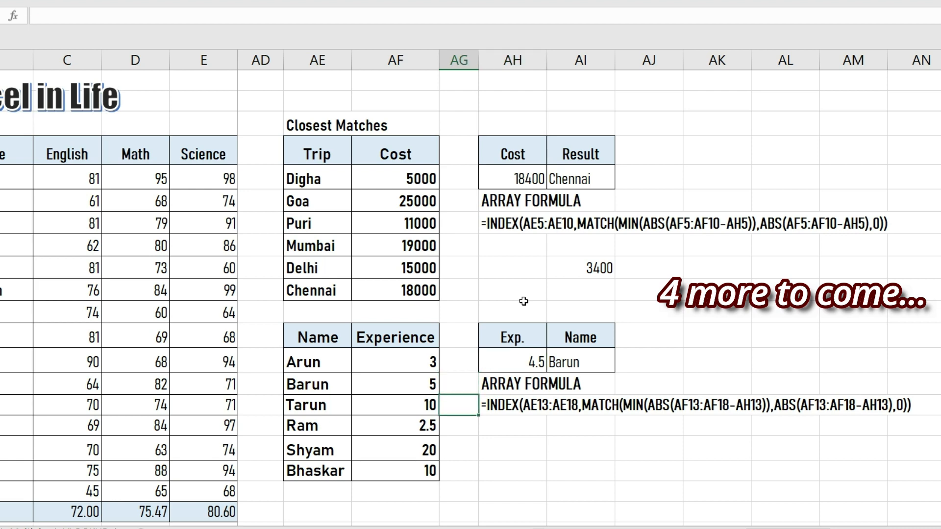
Set the last entry of the Experience column, AF18, to 12 and return to the Exp. lookup cell AH13.
key("Down")
key("Down")
key("Left")
key("Down")
type("12")
key("Up")
key("Up")
key("Right")
key("Up")
key("Up")
key("Up")
key("Right")
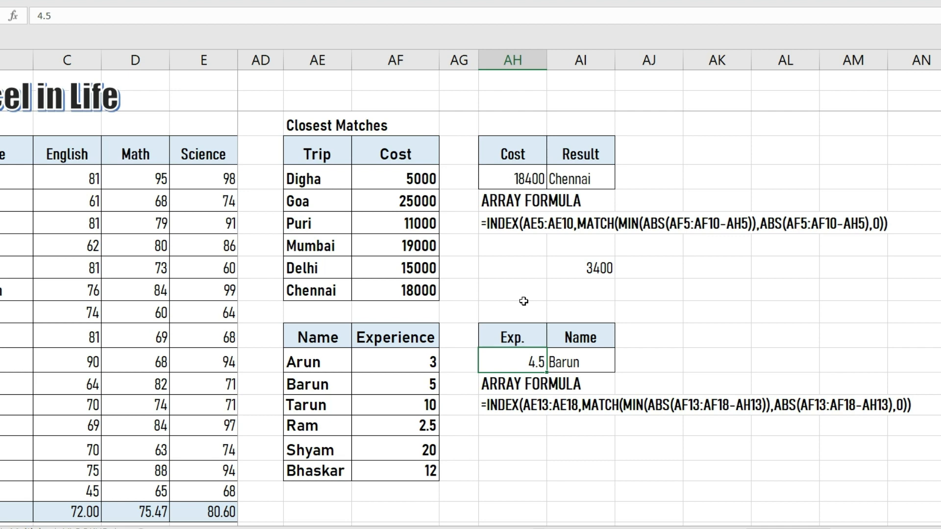
Test the experience lookup with 8 in AH13 and compare it with the Experience column.
type("8")
key("Return")
key("Up")
key("Left")
key("Left")
key("Down")
key("Down")
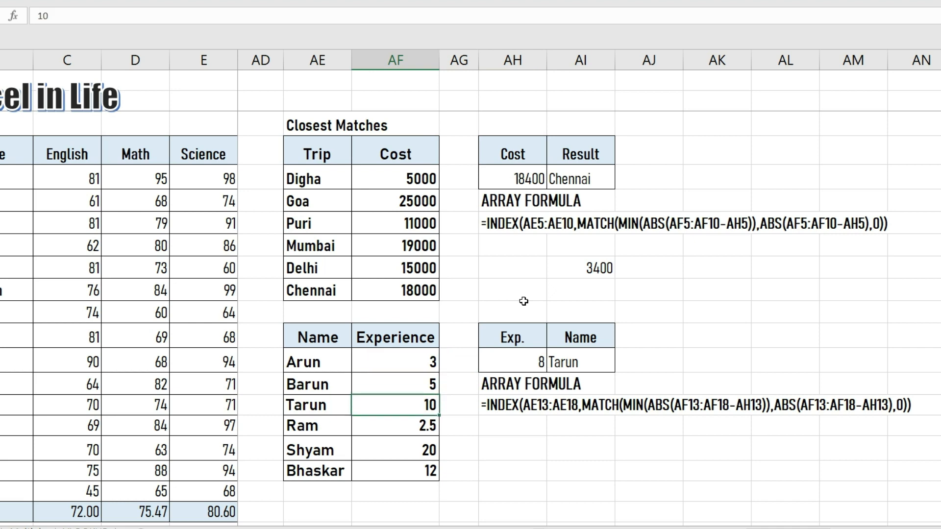
Set the experience lookup value in AH13 to 11.
key("Up")
key("Right")
key("Right")
key("Up")
type("11")
key("Return")
key("Up")
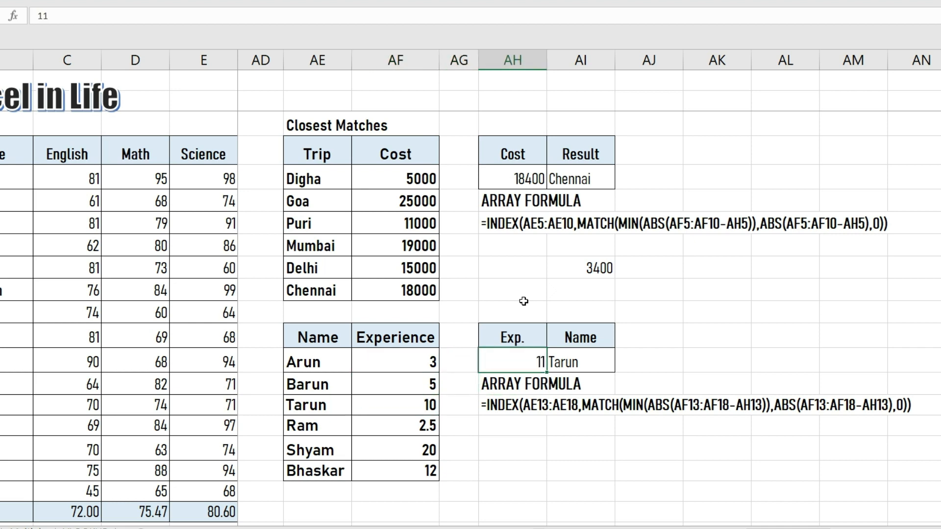
Test the experience lookup in AH13 with the values 12 and 12.5.
type("12")
key("Return")
key("Up")
type("21")
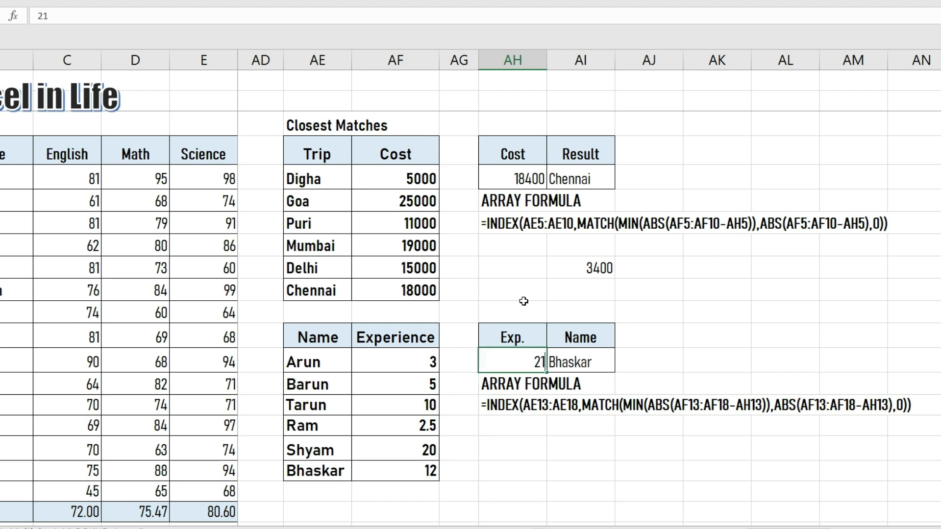
key("BackSpace")
key("BackSpace")
type("12.5")
key("Return")
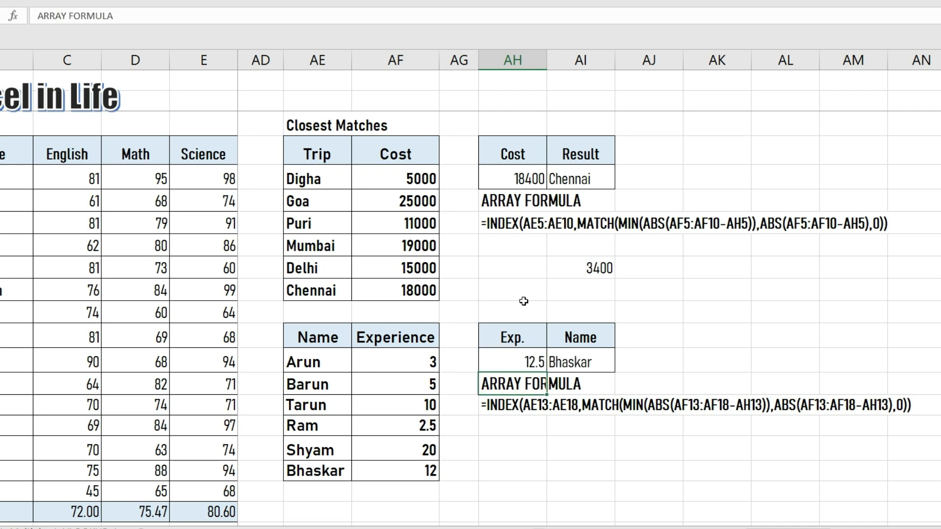
key("Up")
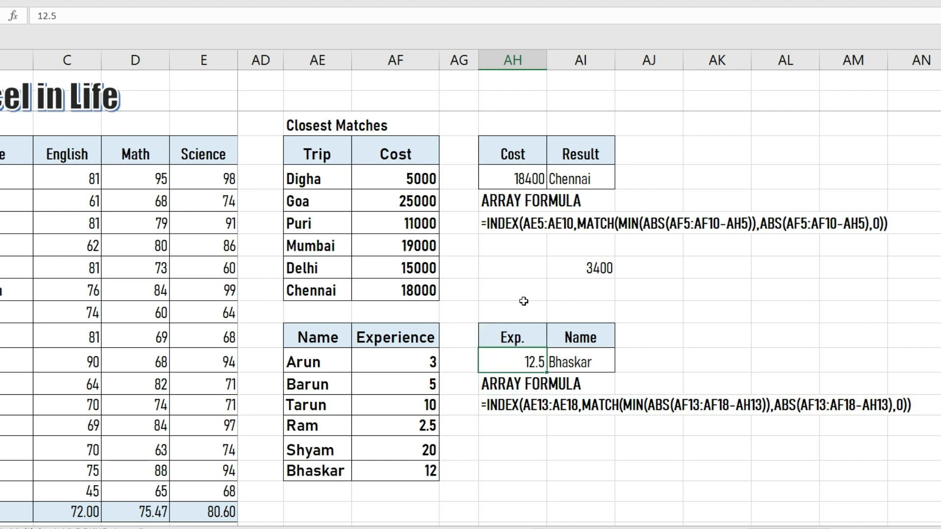
Set the experience in AH13 to 19 and begin the AI13 formula with =INDEX(AE13:AE18, using the names as the array.
type("19")
key("Tab")
type("=in")
key("Tab")
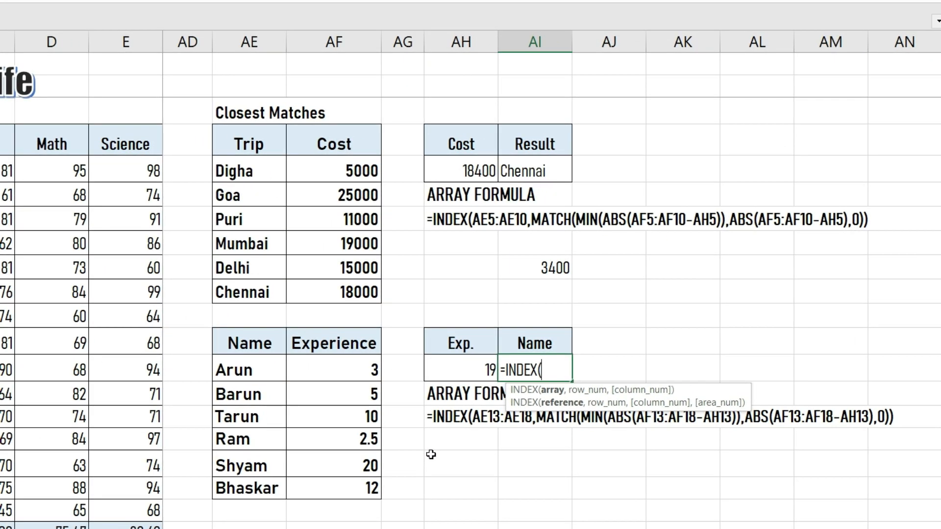
left_click_drag(247, 369, 257, 489)
type(",")
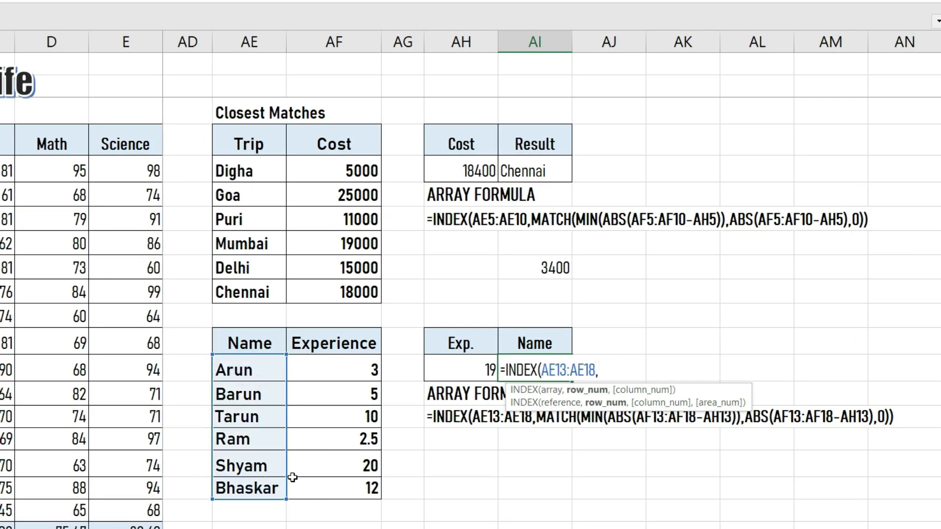
Continue the INDEX formula in AI13 with a MATCH whose lookup value is MIN(ABS(AF13:AF18-AH13)).
type("mat")
key("Tab")
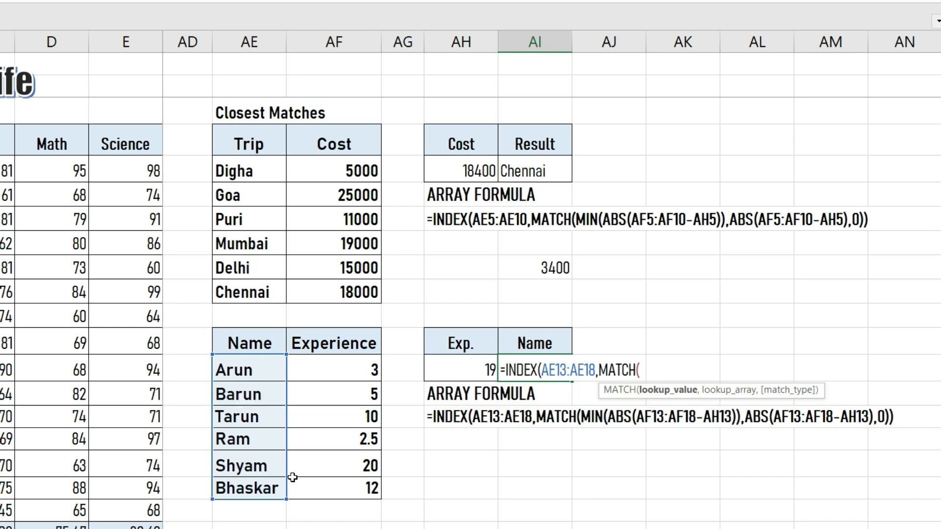
type("min")
key("Tab")
type("abs")
key("Tab")
left_click_drag(366, 366, 361, 488)
type("-")
left_click(469, 368)
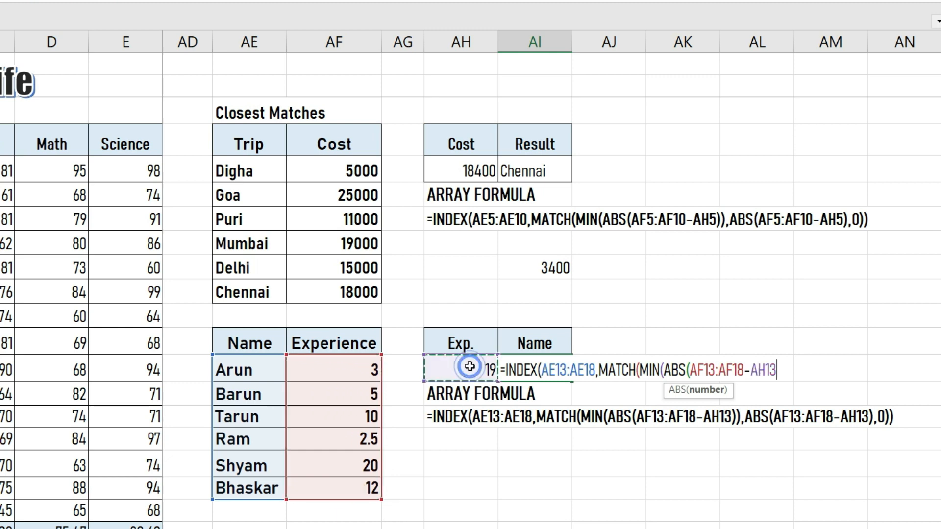
type("))")
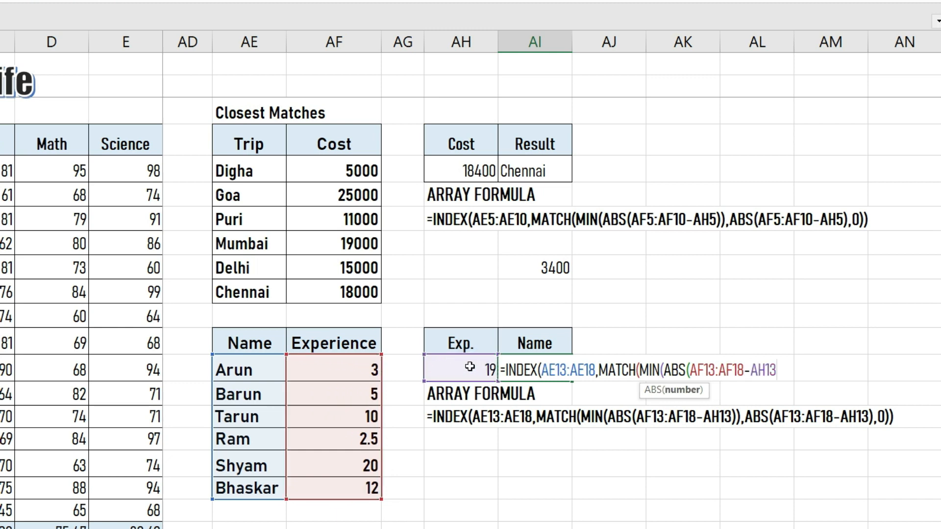
Complete the MATCH with lookup array ABS(AF13:AF18-AH13) and match type 0, and enter it in AI13 as an array formula.
type(",")
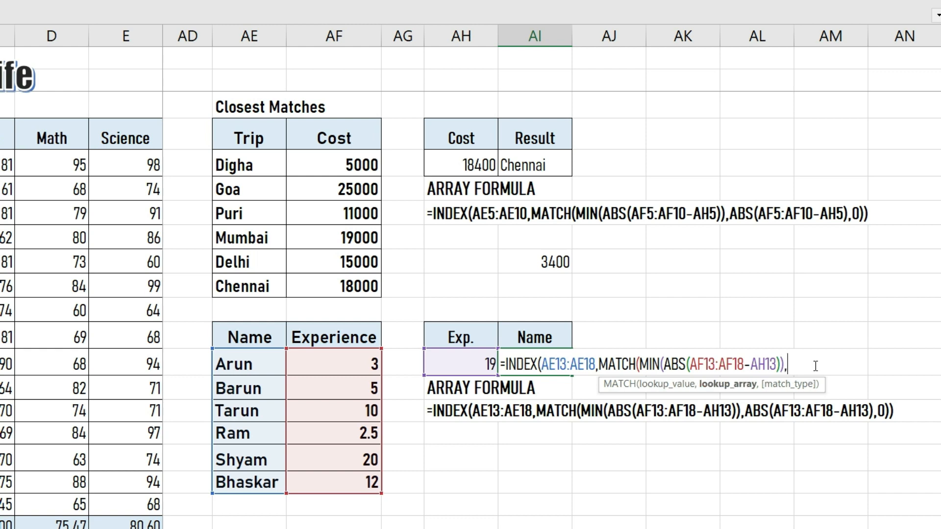
type("abs")
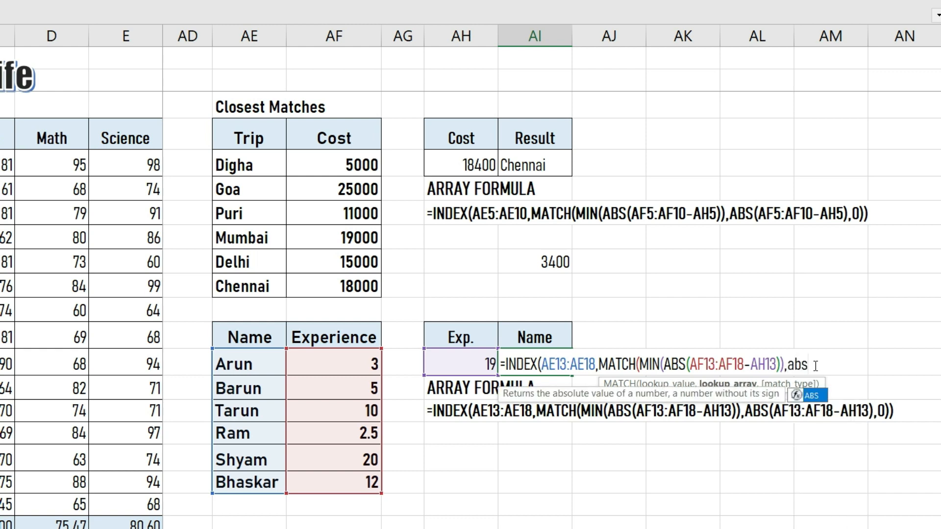
key("Tab")
left_click_drag(346, 364, 348, 483)
type("-")
left_click(465, 366)
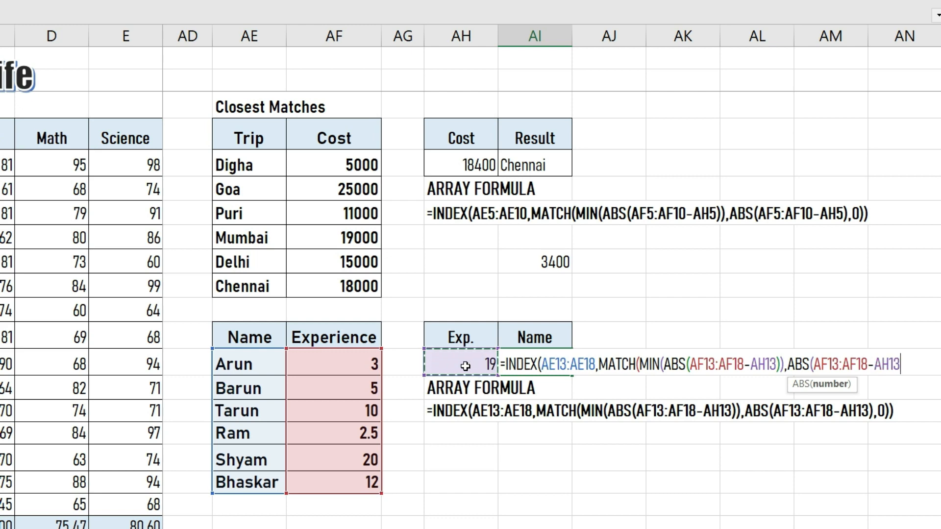
type("),0")
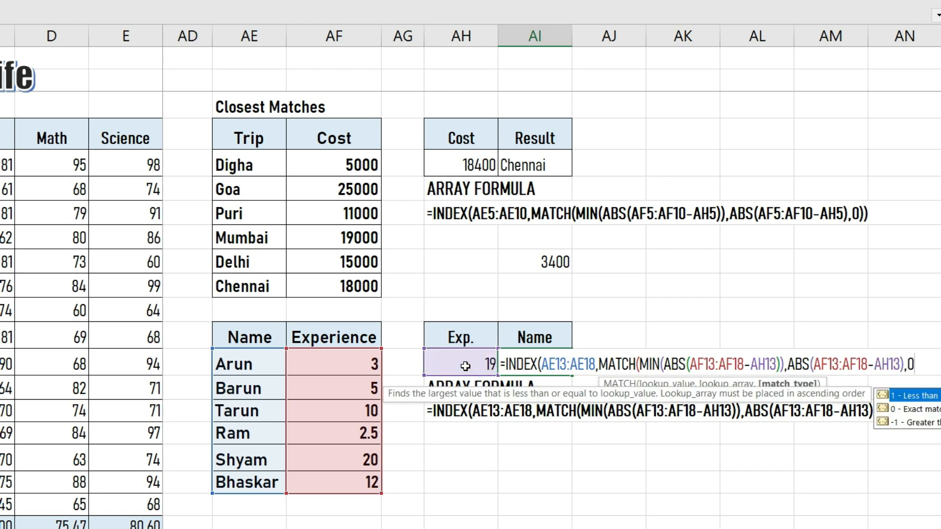
type("))")
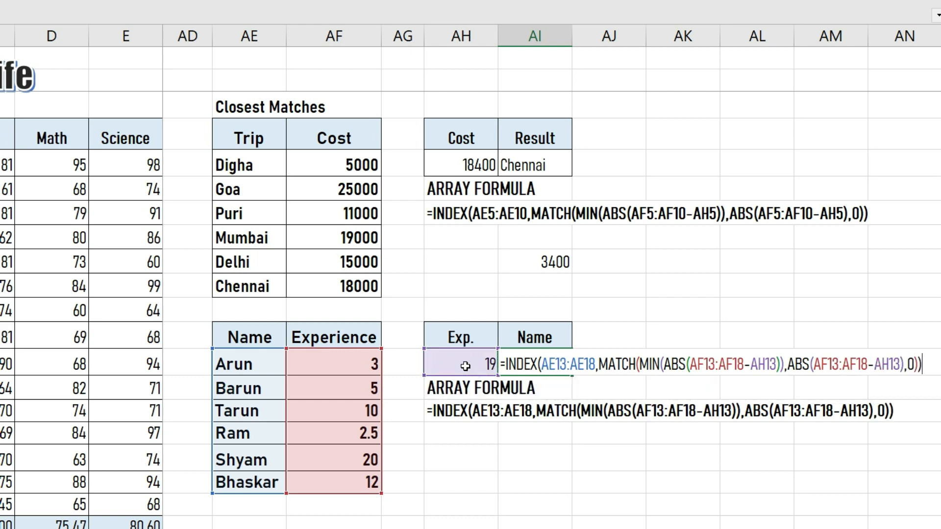
key("ctrl+shift+Return")
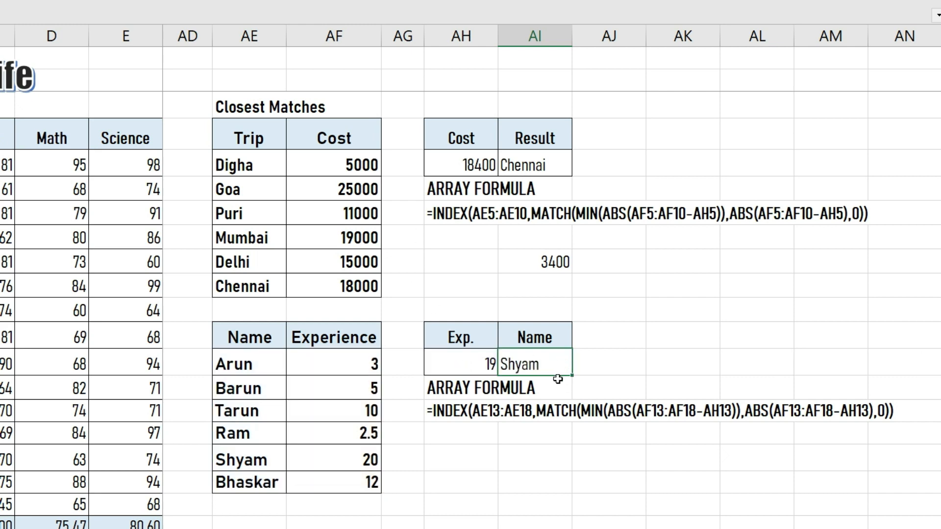
Test the closest-match lookup by setting the Exp. value in AH13 to 5.5.
left_click(486, 366)
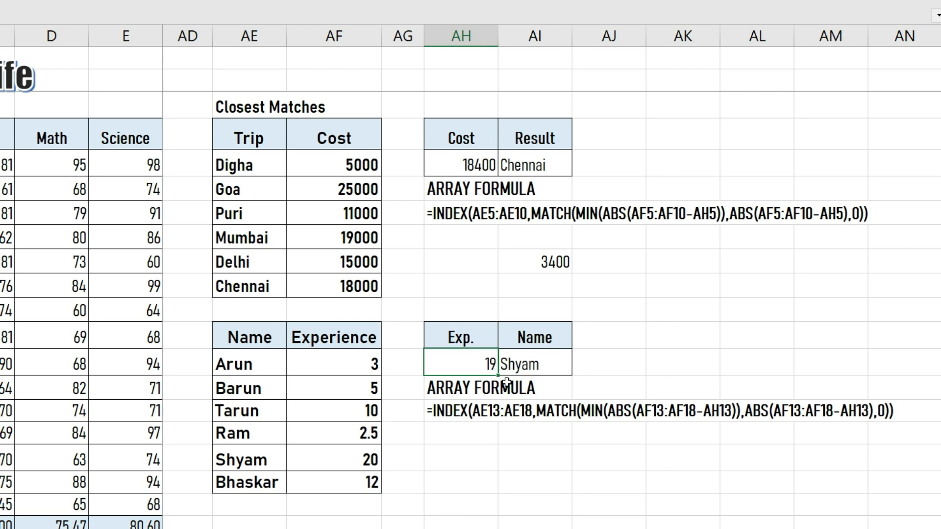
type("5.5")
key("Return")
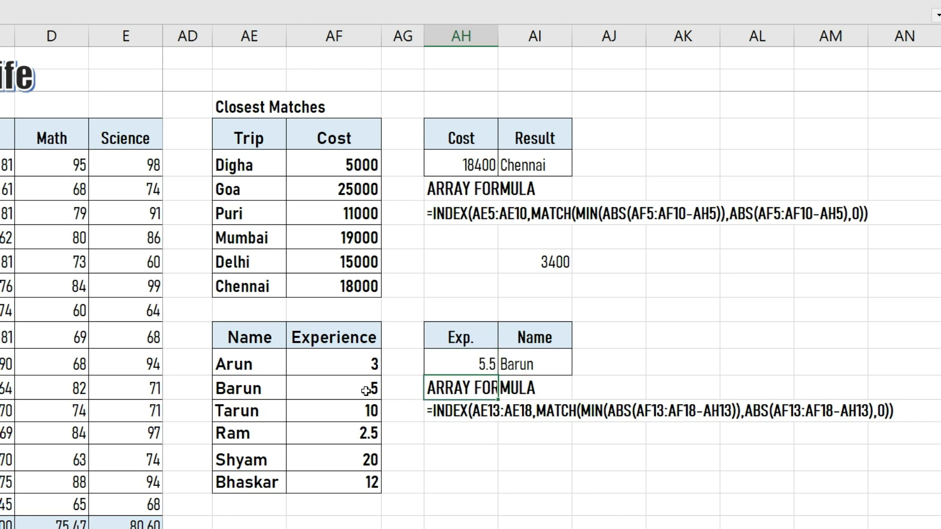
left_click(444, 464)
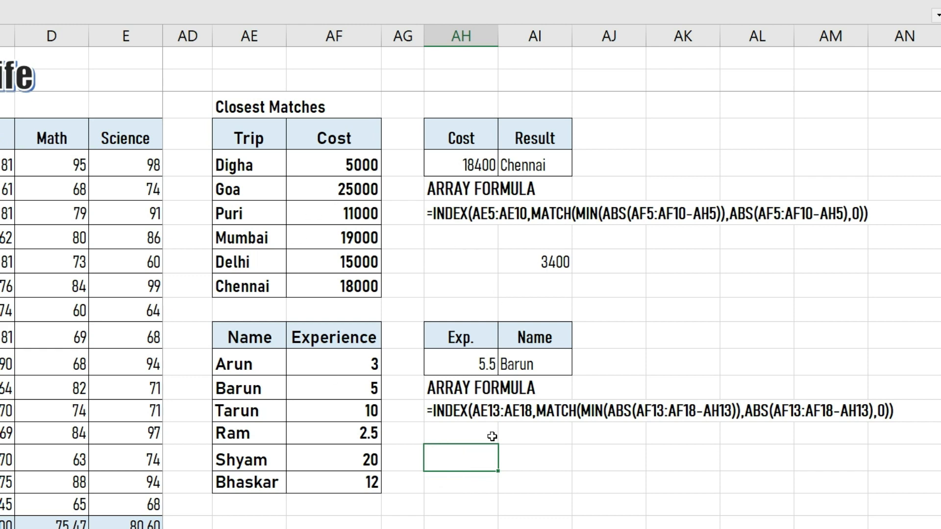
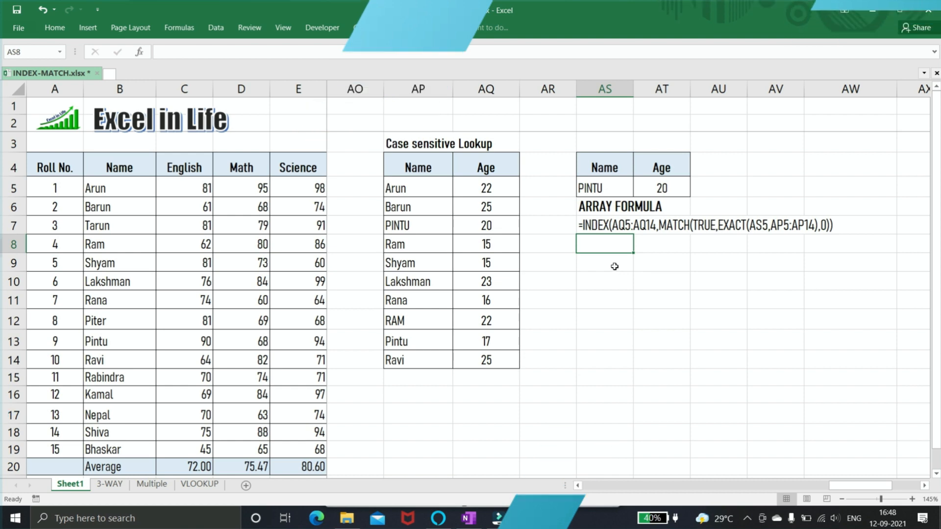
Enter =EXACT(AS5,AP7) in cell AS9 to compare the lookup name with the uppercase list entry.
left_click(615, 267)
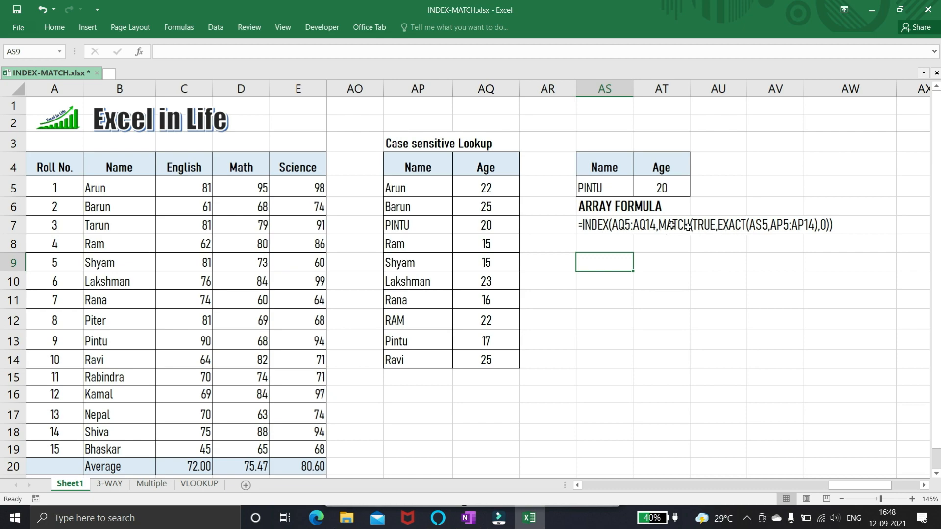
type("=ex")
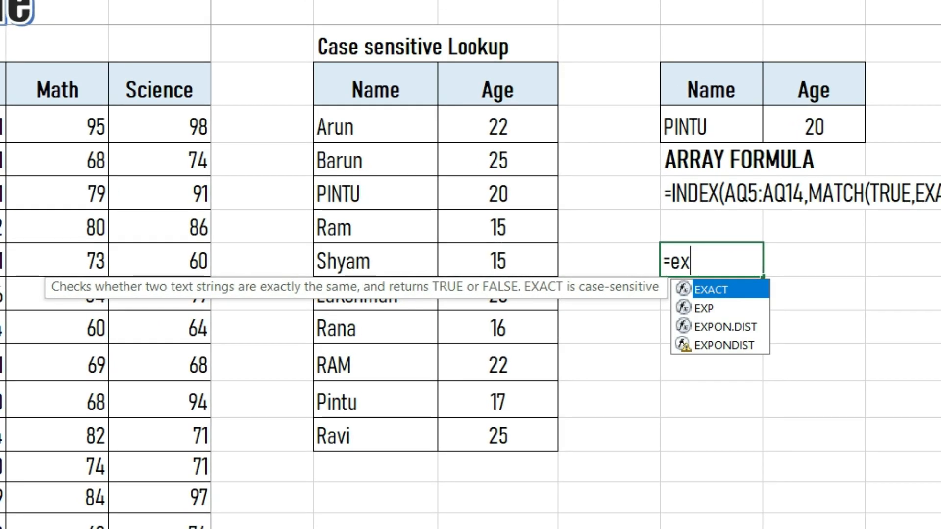
key("Tab")
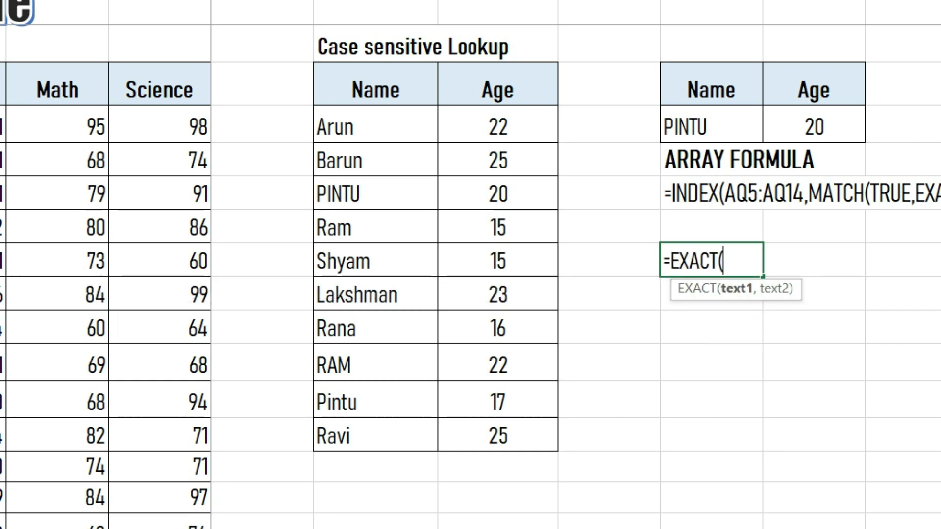
left_click(690, 126)
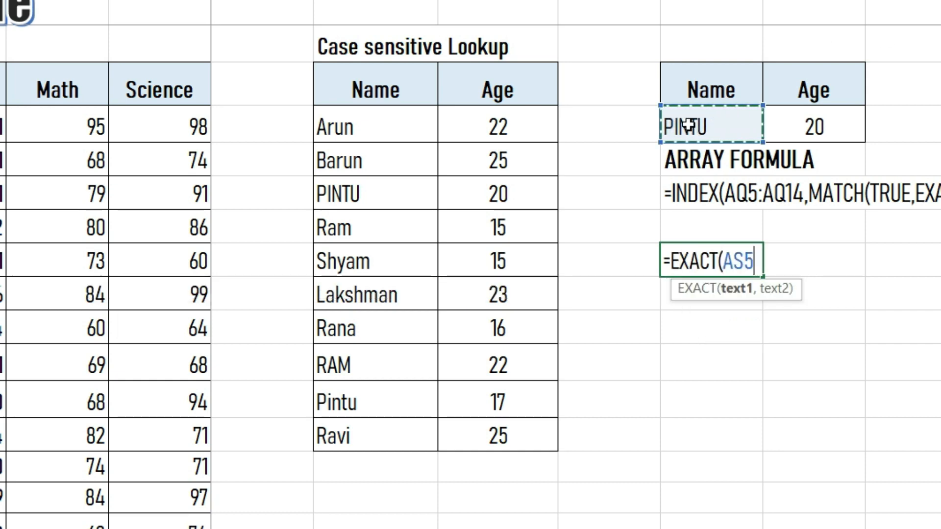
type(",")
left_click(386, 199)
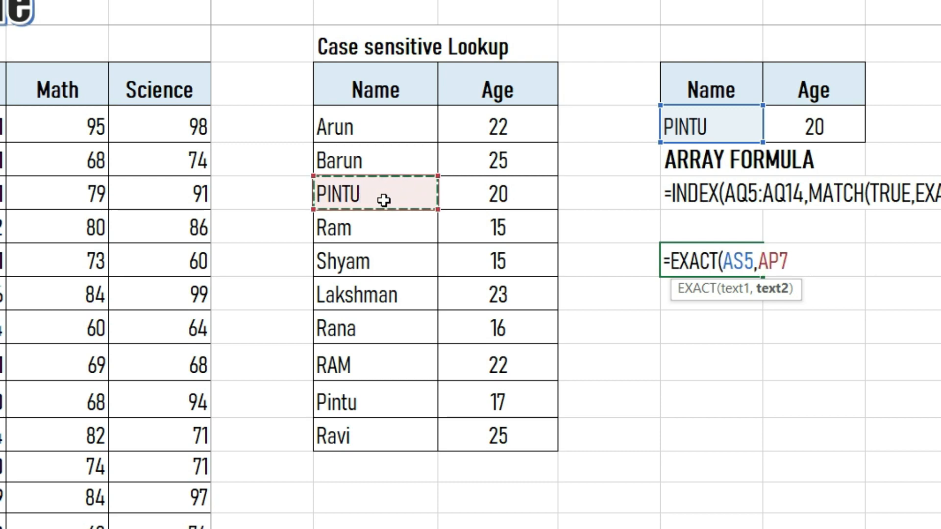
type(")")
key("Return")
key("Up")
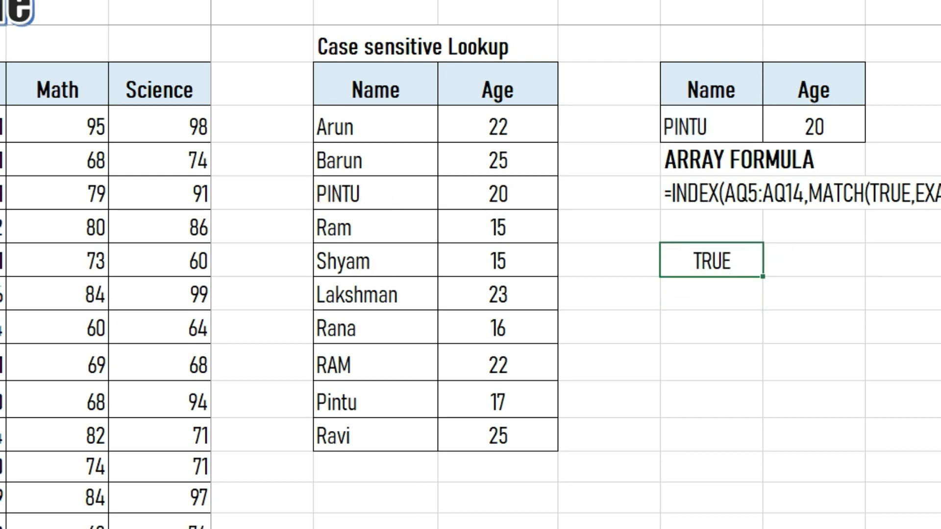
Change the second argument of the EXACT formula in AS9 to the mixed-case name in AP13.
key("F2")
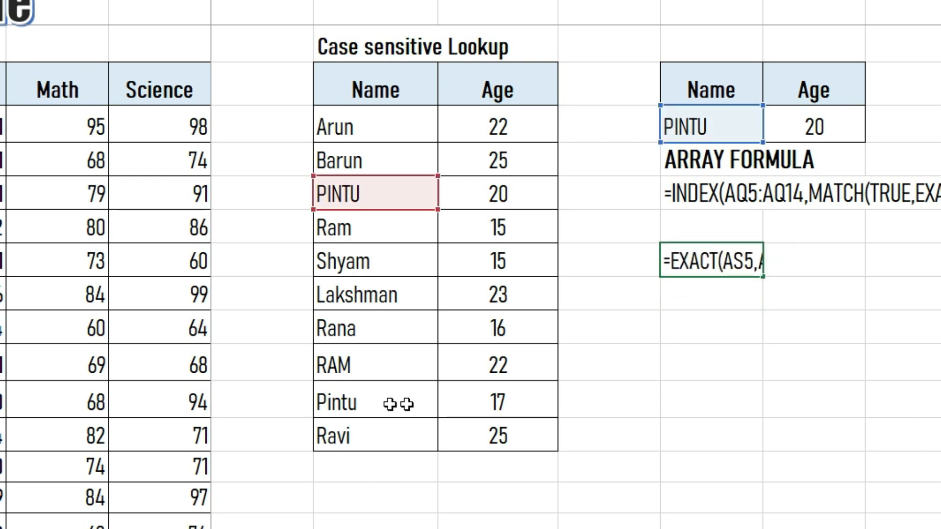
left_click(345, 400)
key("Return")
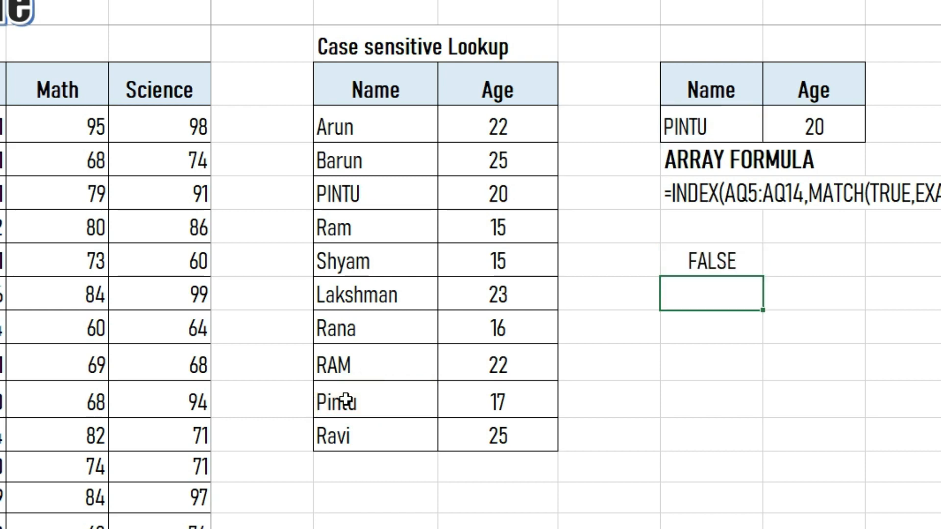
key("Up")
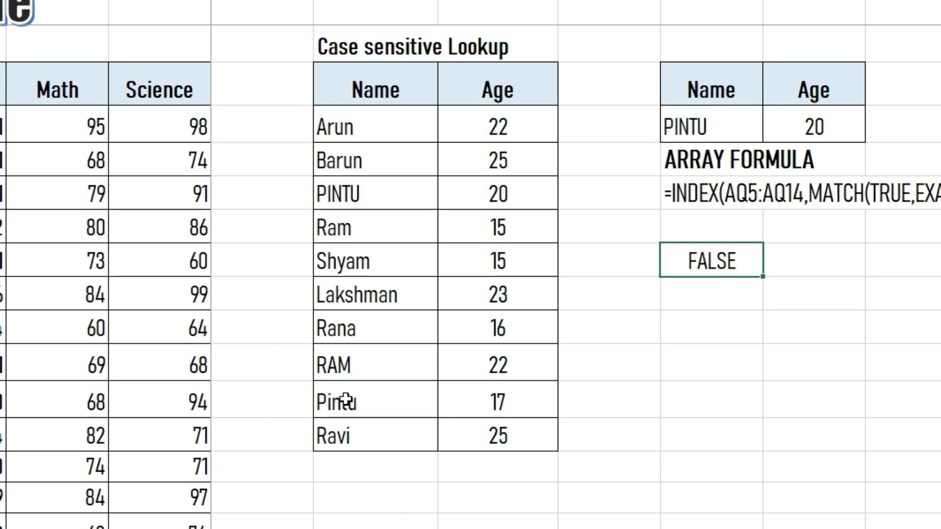
Replace the formula in AS9 with =EXACT(AS5,AP5:AP14) and evaluate it in place as an array.
type("=exc")
key("BackSpace")
key("Tab")
left_click(682, 120)
type(",")
left_click_drag(350, 127, 359, 436)
type(")")
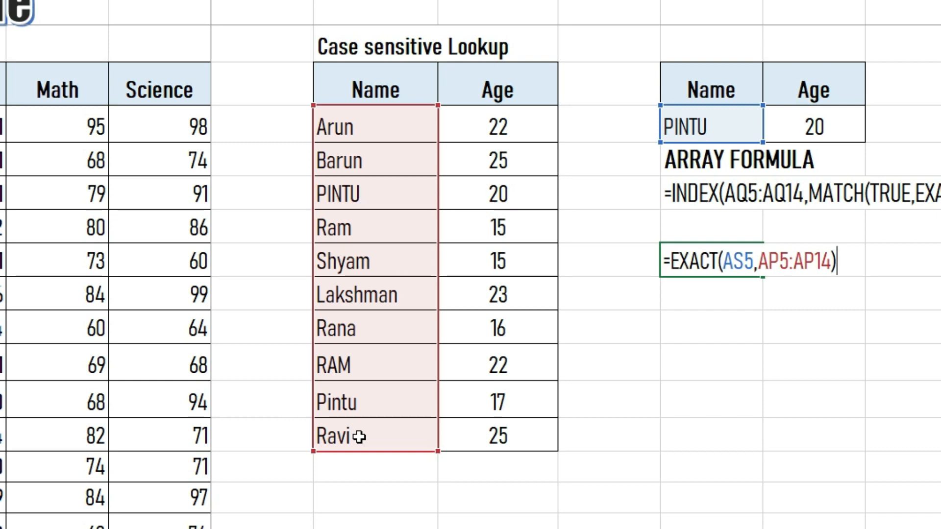
key("F9")
key("F9")
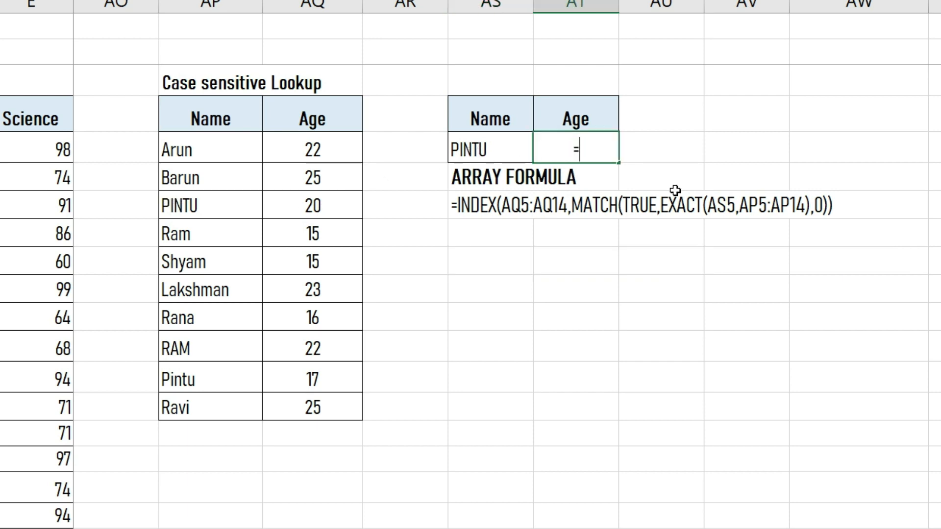
Build an INDEX formula in the Age result cell AT5 over AQ5:AQ14 with a nested MATCH as the row number.
type("inde")
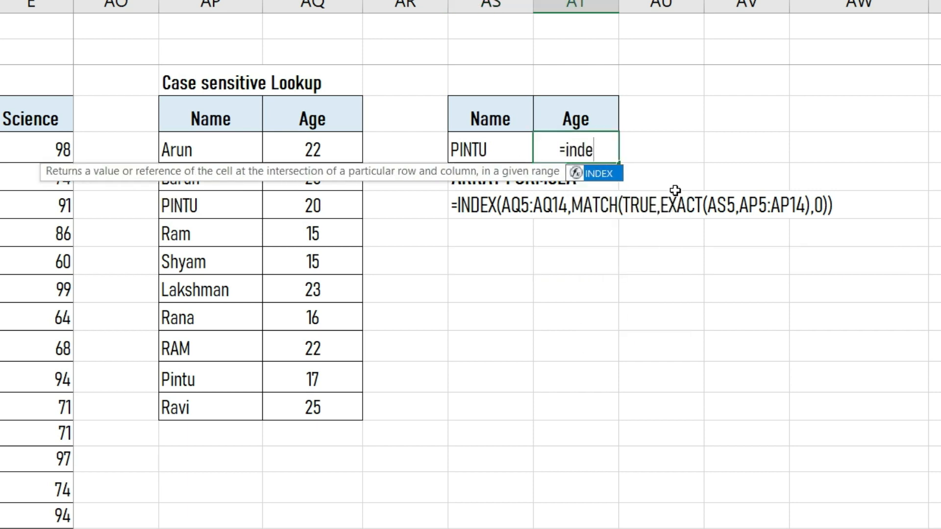
key("Tab")
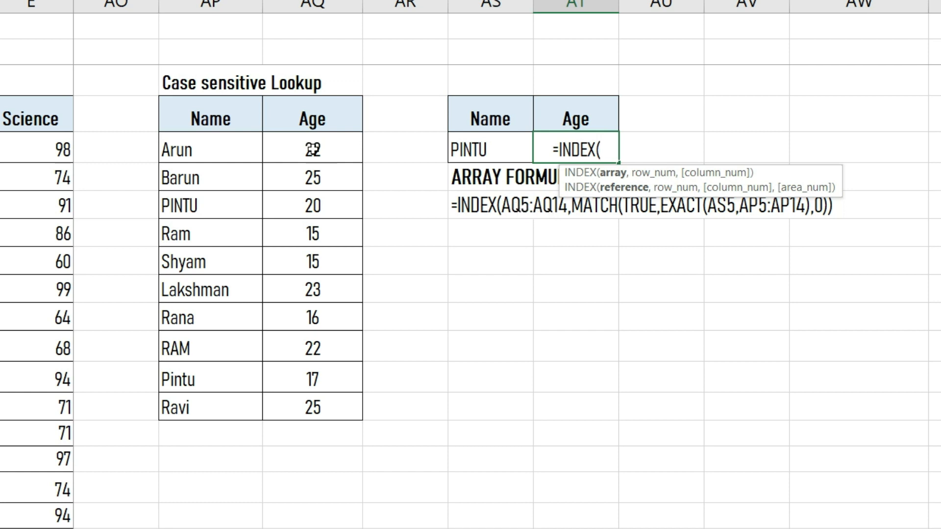
left_click_drag(313, 149, 313, 410)
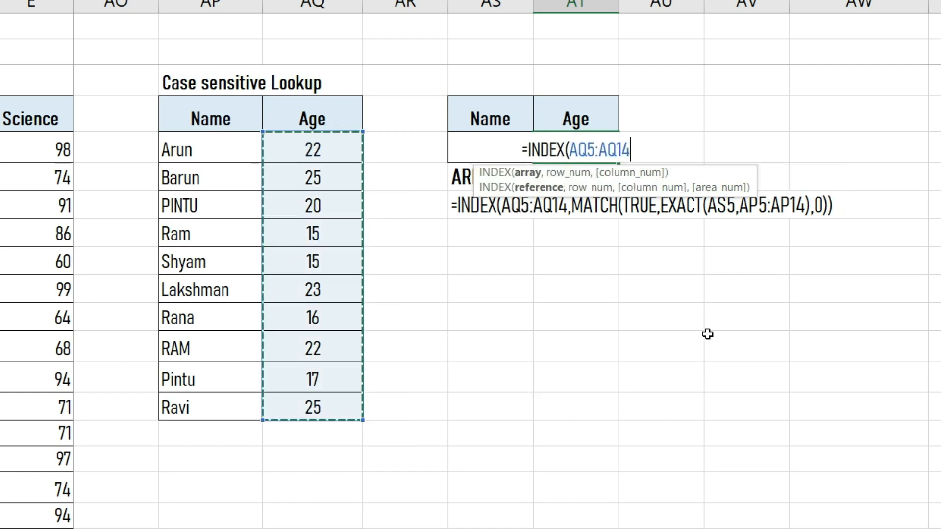
type(",mat")
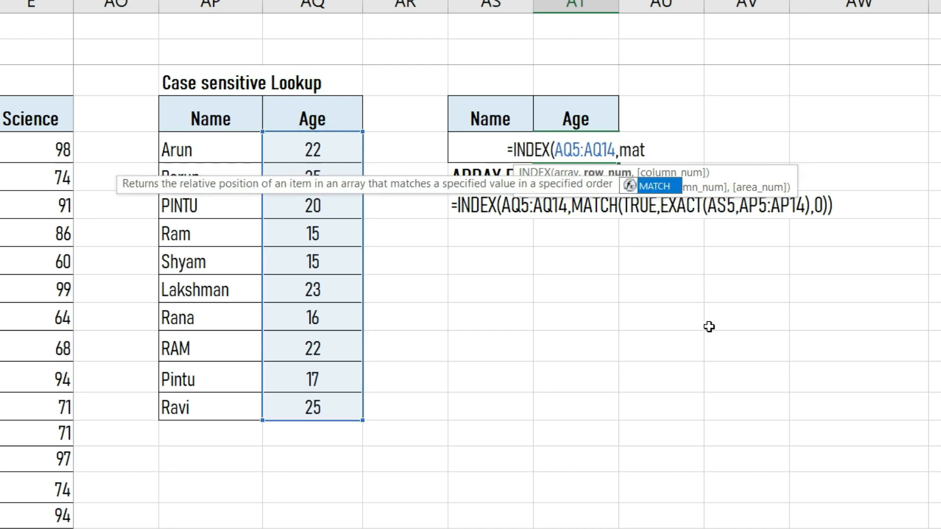
key("Tab")
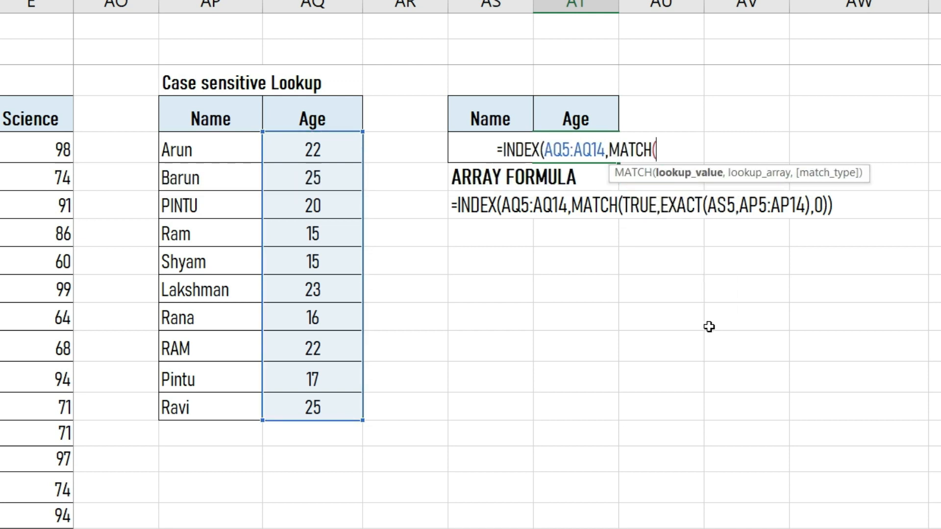
Use TRUE as the lookup value of the MATCH function in AT5.
type("tr")
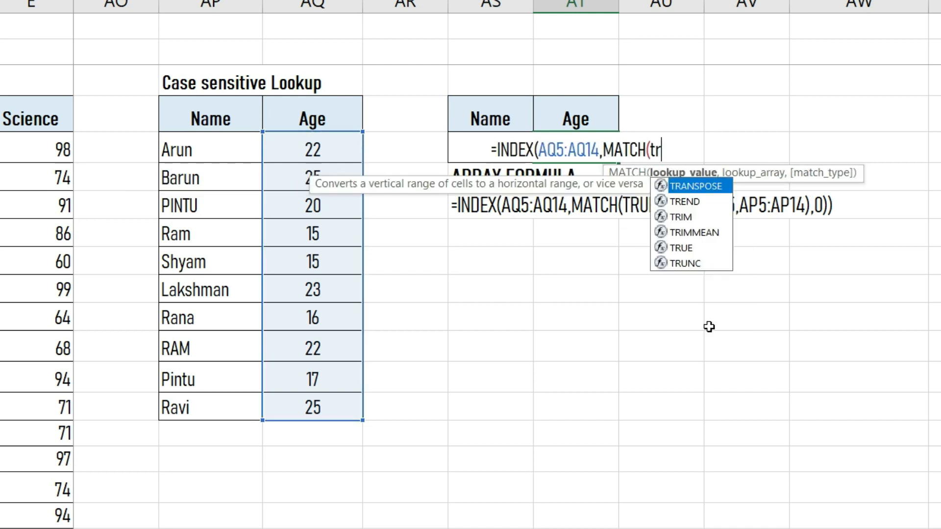
key("Down")
key("Down")
key("Down")
key("Down")
key("Tab")
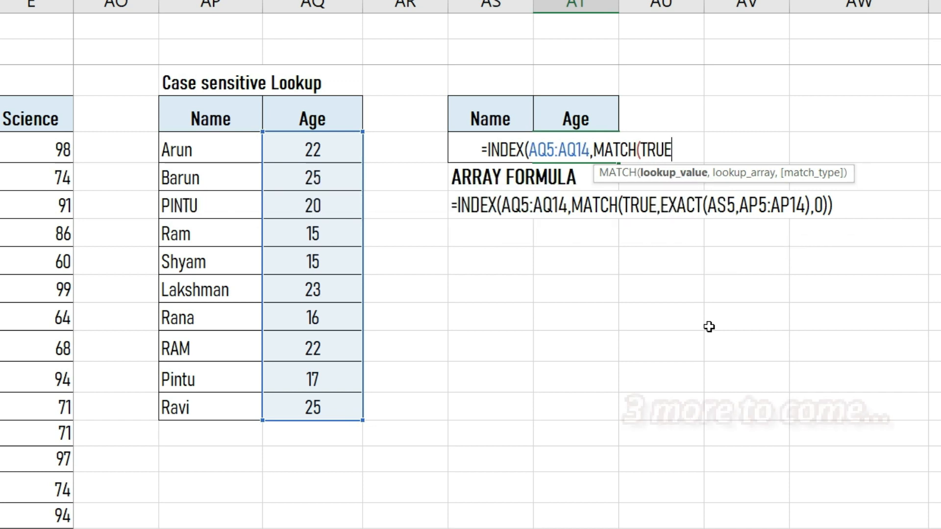
Use EXACT(AS5,AP5:AP14) as the lookup array of the MATCH function in AT5.
type(",exac")
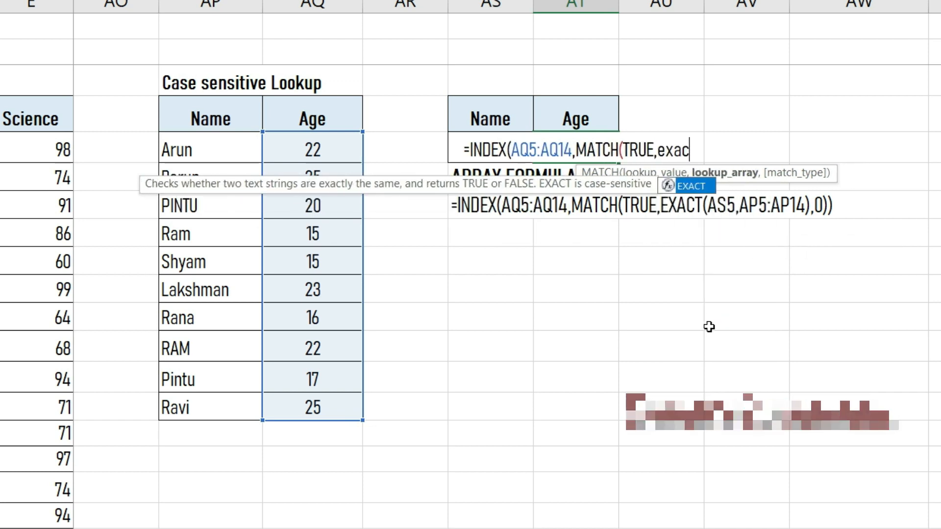
key("Tab")
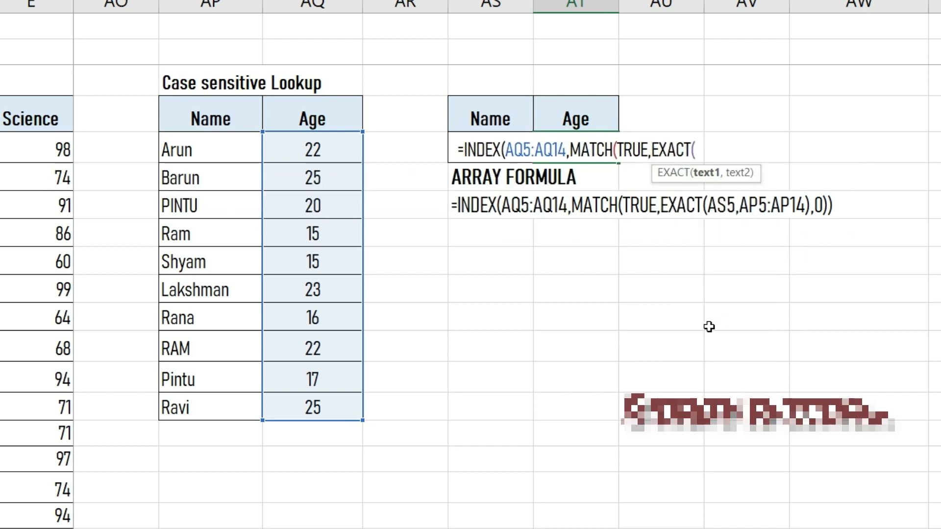
left_click(439, 152)
type(",")
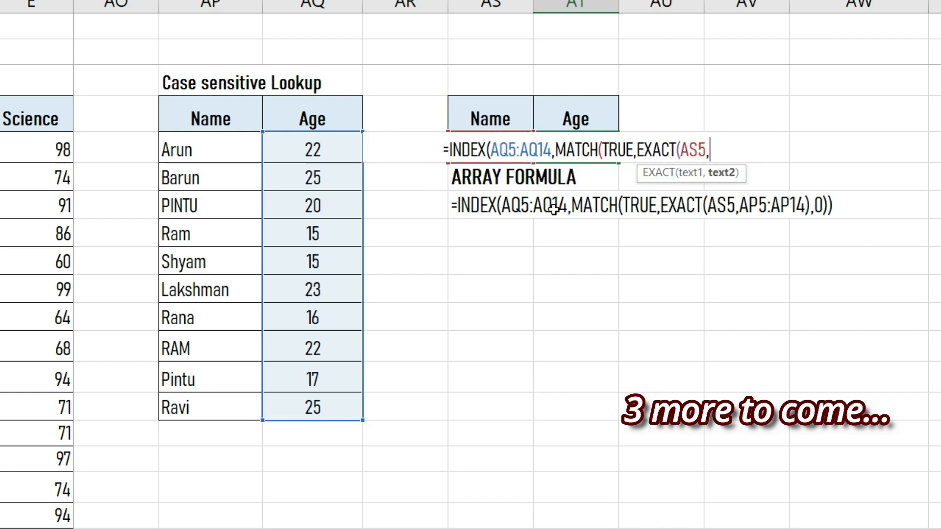
left_click_drag(185, 149, 181, 407)
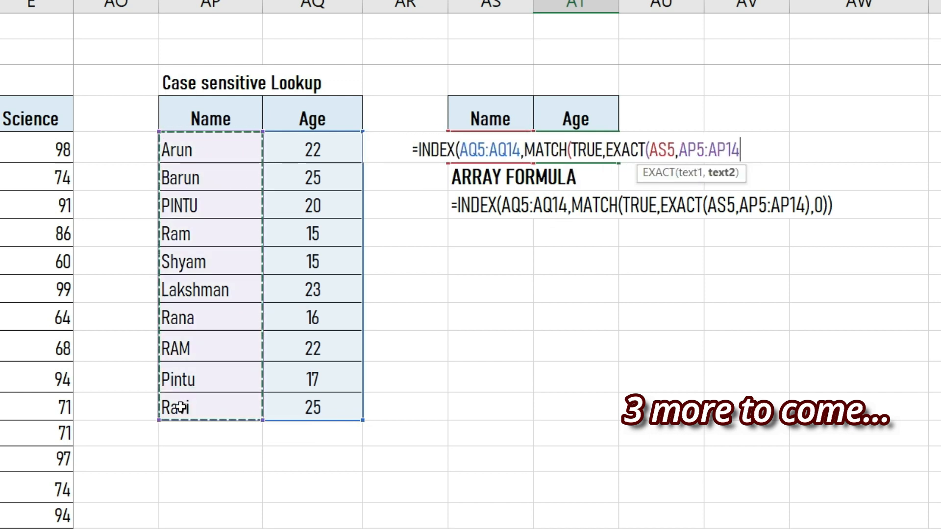
type(")")
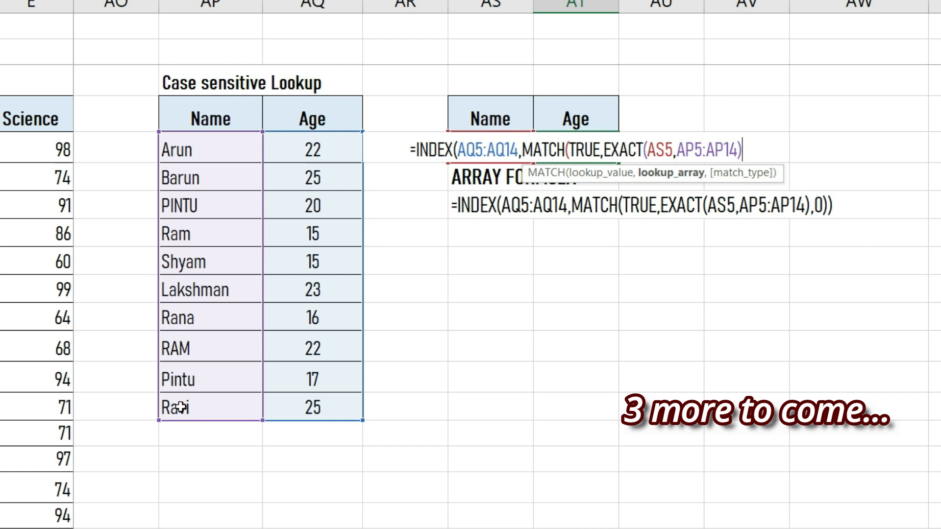
Set the match type in AT5 to 0, close the MATCH and INDEX functions, and enter it as an array formula.
type(",")
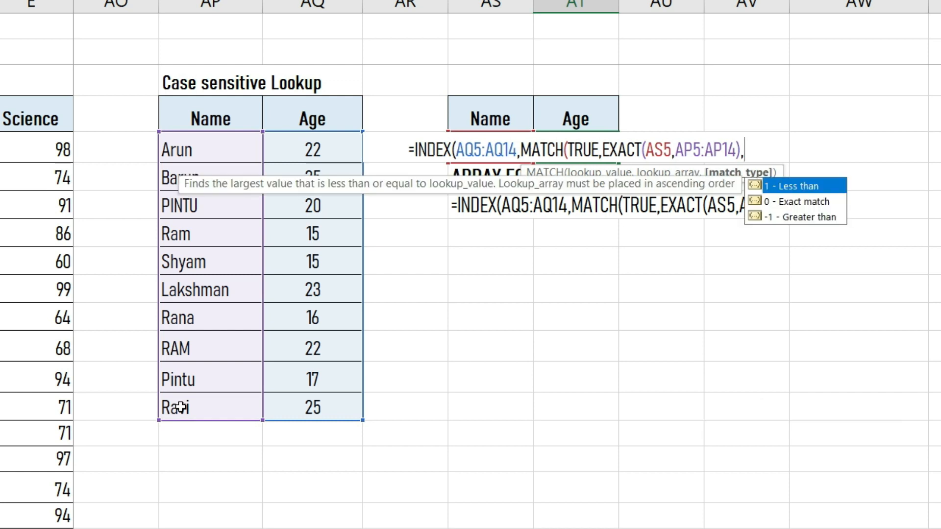
type("0")
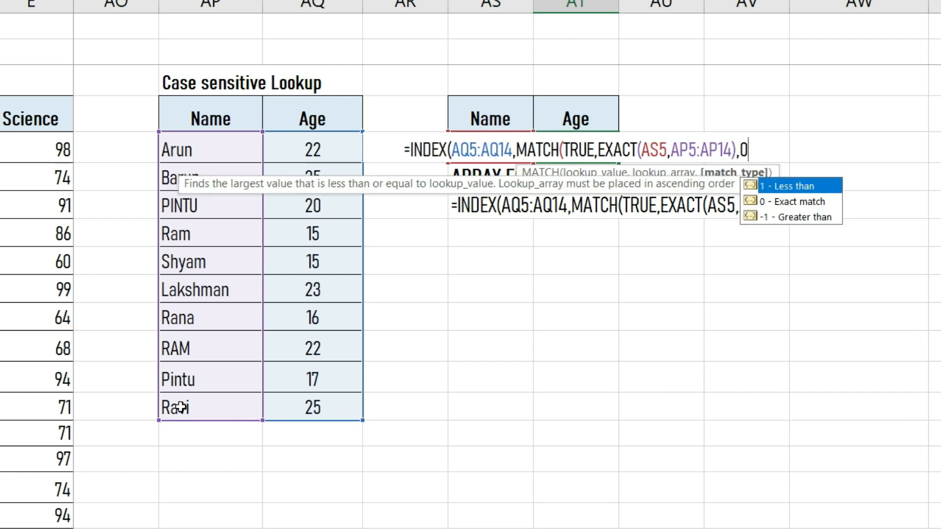
type(")")
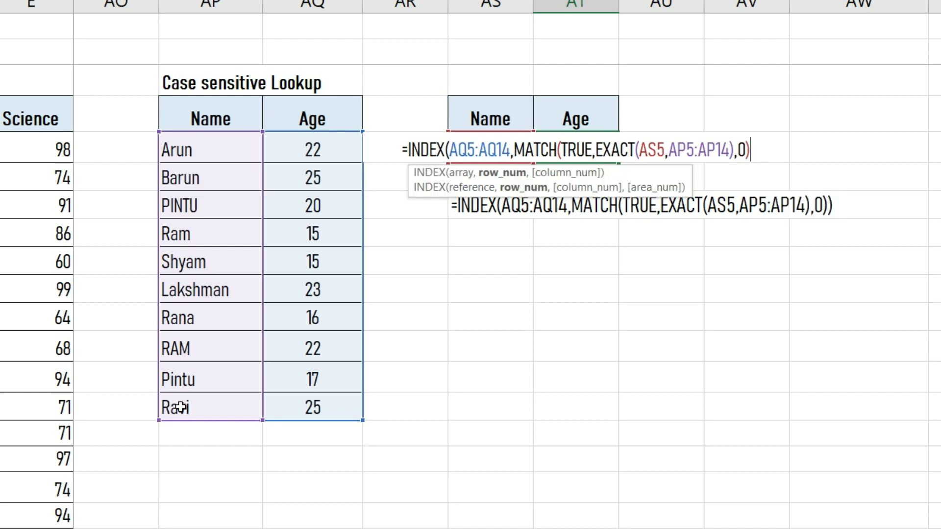
type(")")
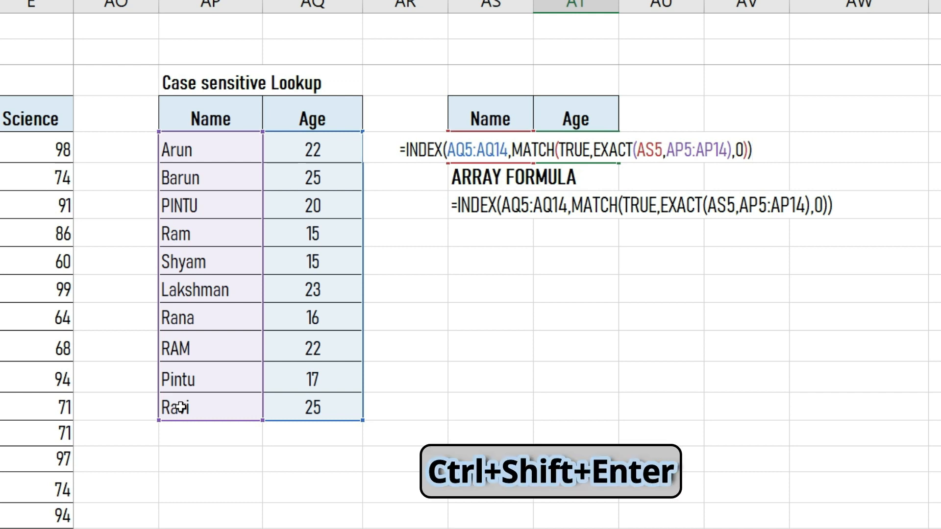
key("ctrl+shift+Return")
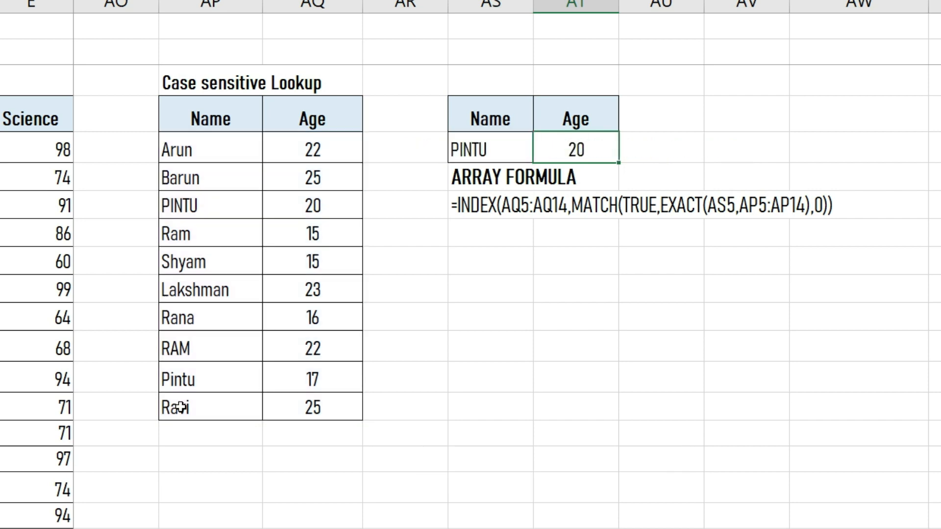
Test the case-sensitive lookup by setting AS5 in turn to the names in AP13, AP8 and AP12.
left_click(485, 153)
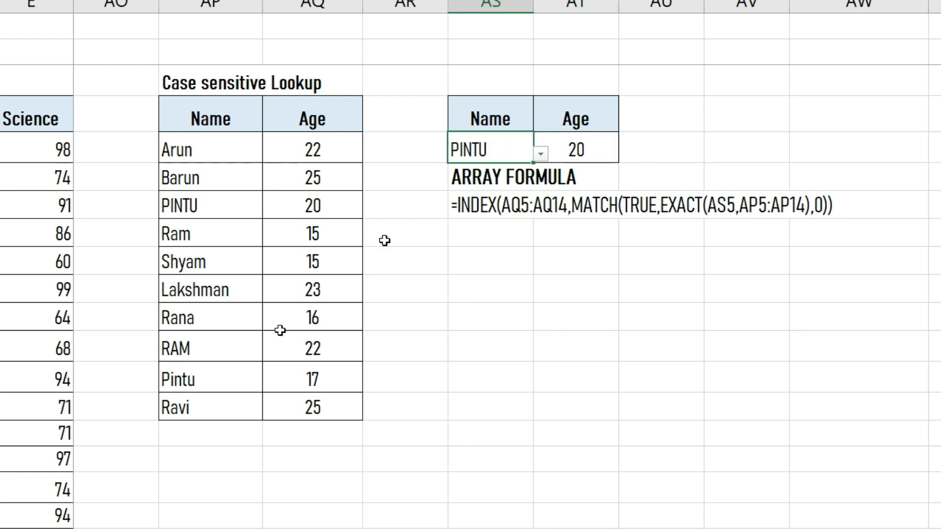
left_click(540, 154)
left_click(446, 285)
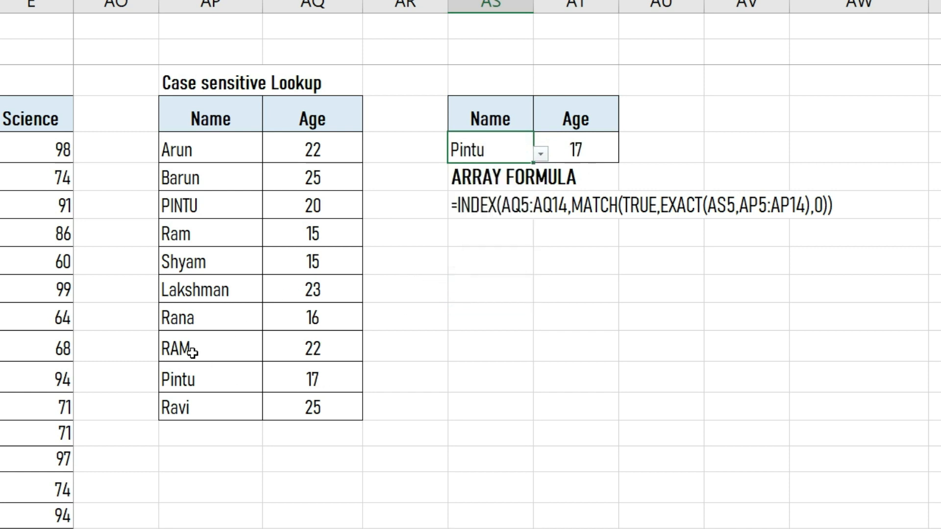
left_click(540, 155)
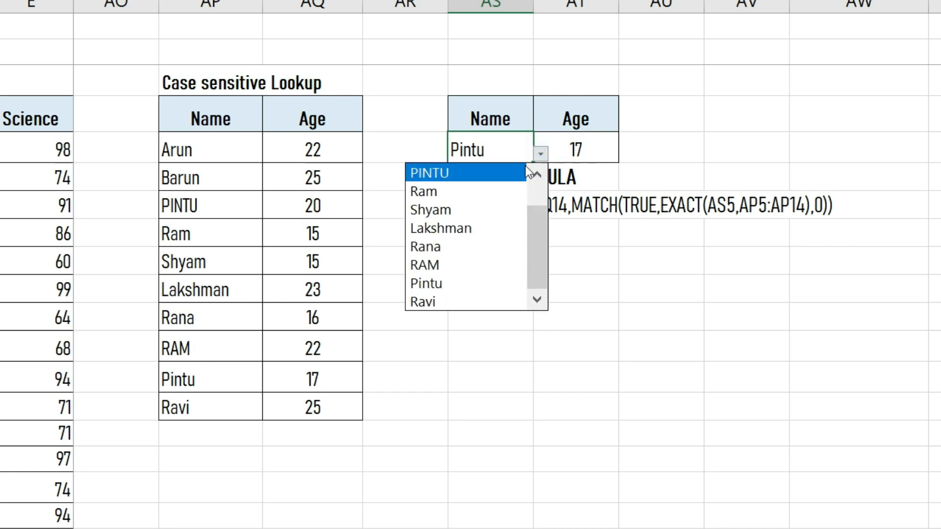
left_click(449, 192)
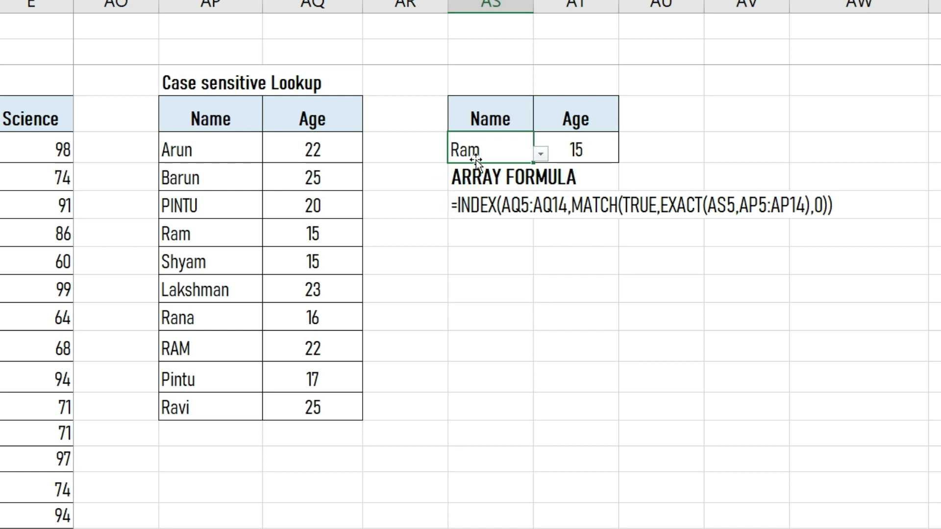
left_click(540, 155)
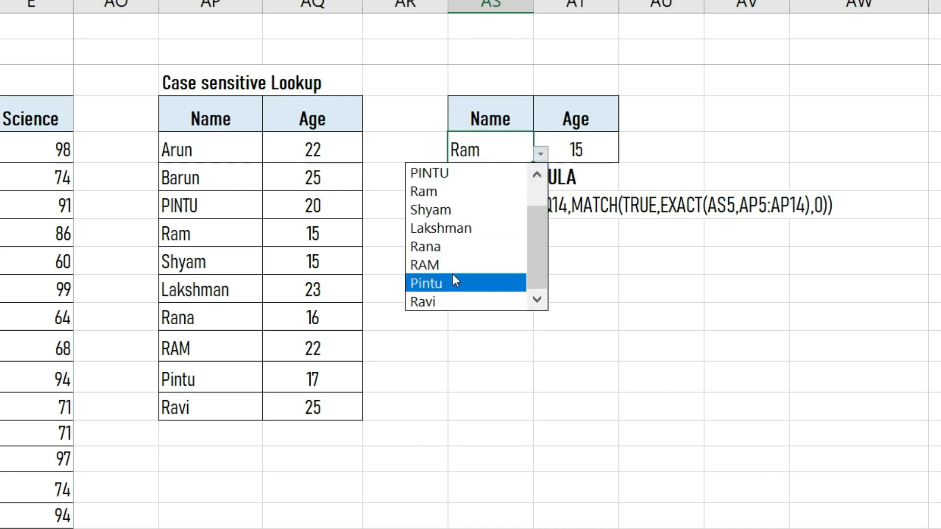
left_click(451, 265)
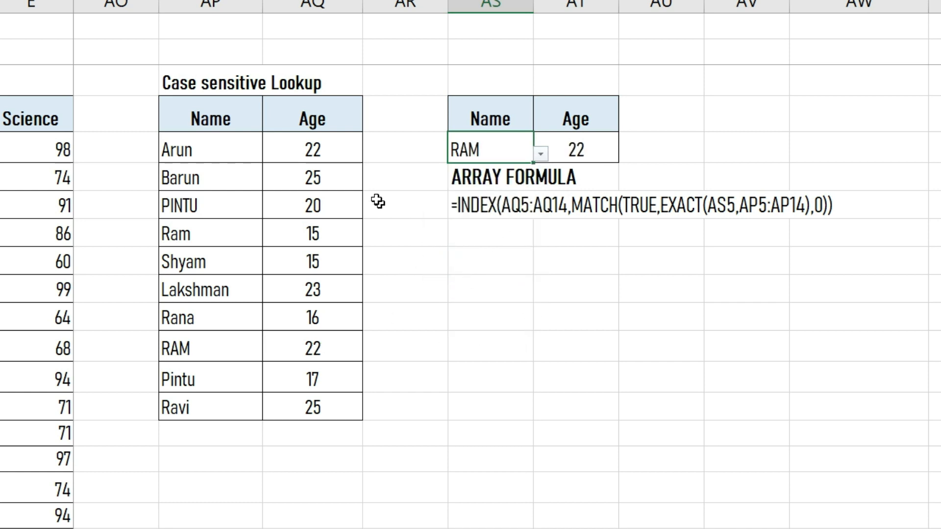
left_click(452, 289)
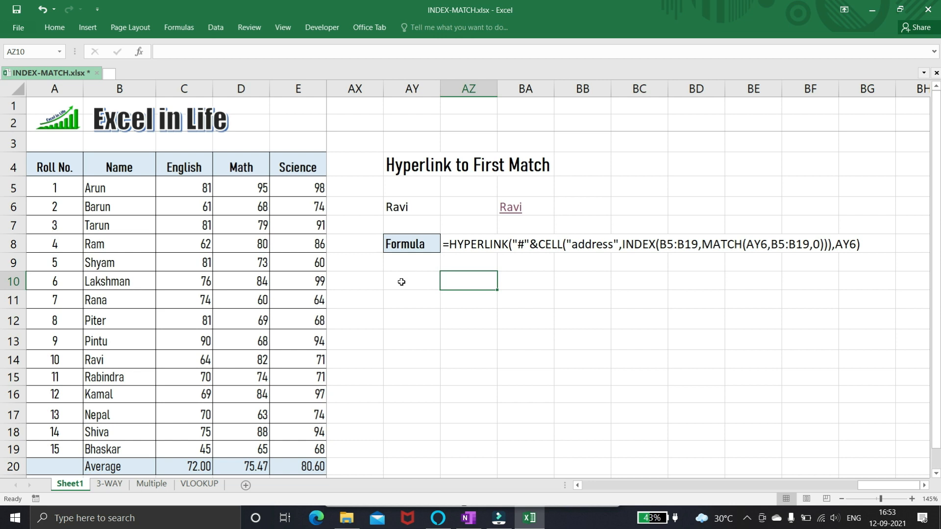
Set the lookup name in AY6 to the one in B12 and follow the hyperlink in BA6.
left_click(419, 212)
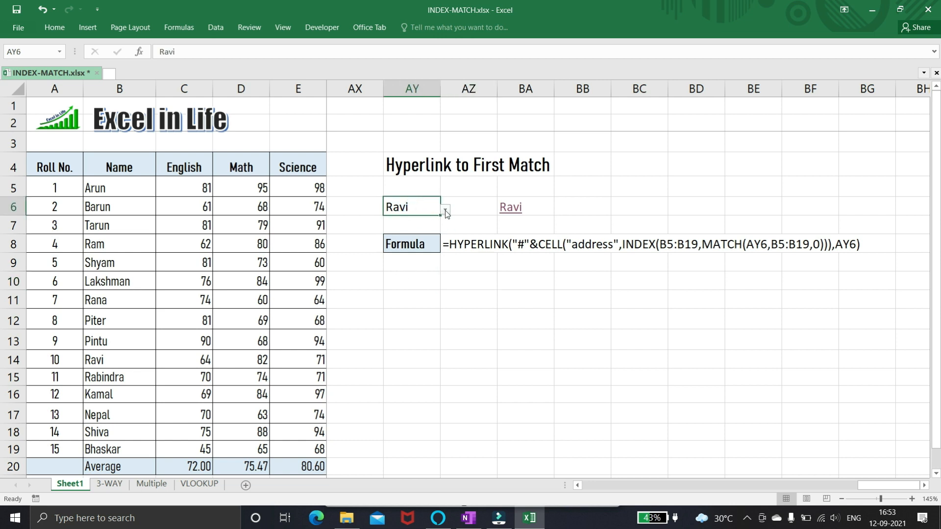
left_click(446, 211)
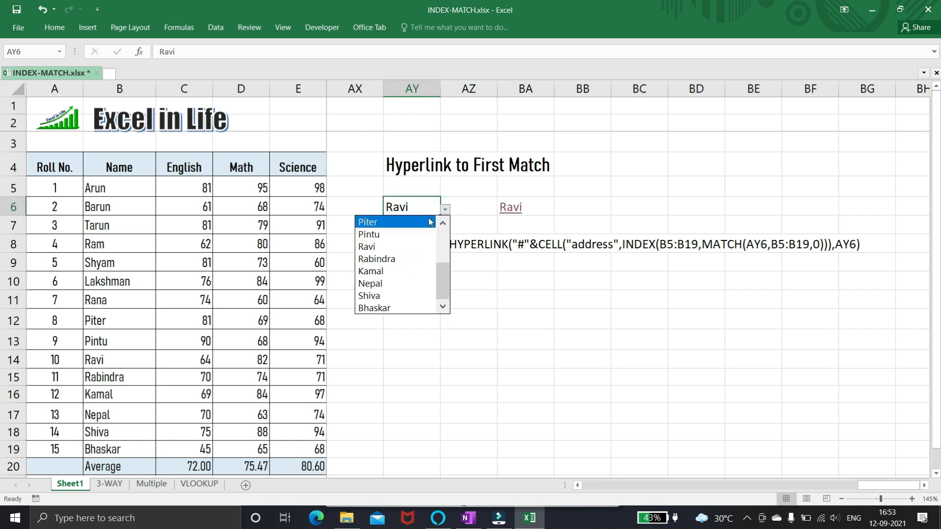
left_click(396, 223)
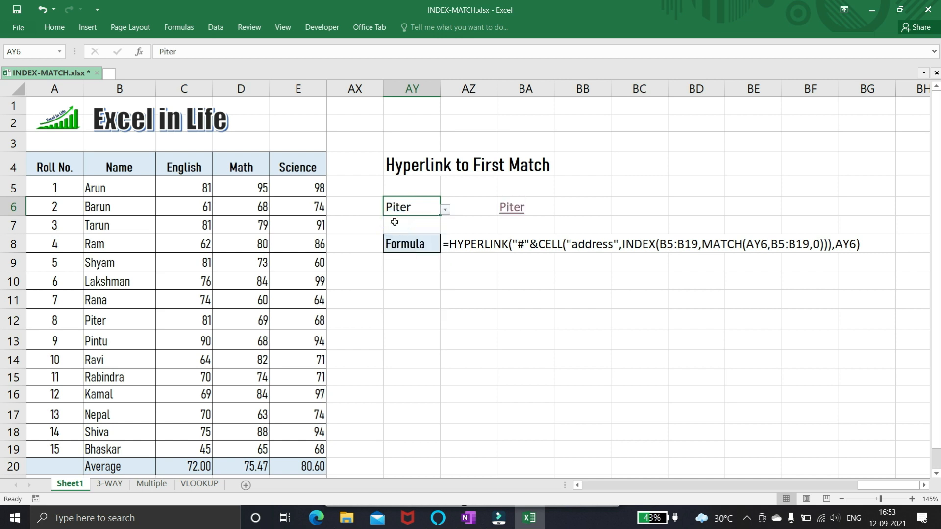
left_click(513, 212)
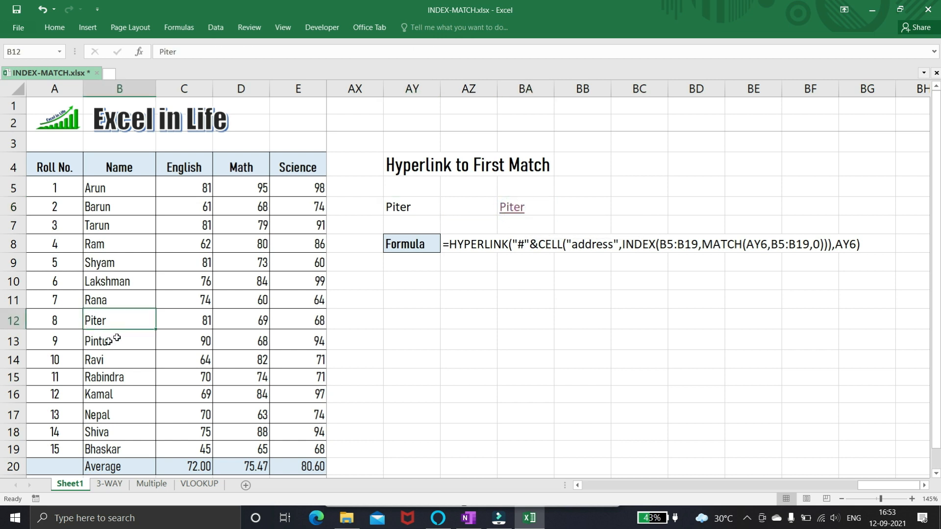
Set the lookup name in AY6 to the one in B5 and follow the hyperlink in BA6.
left_click(415, 207)
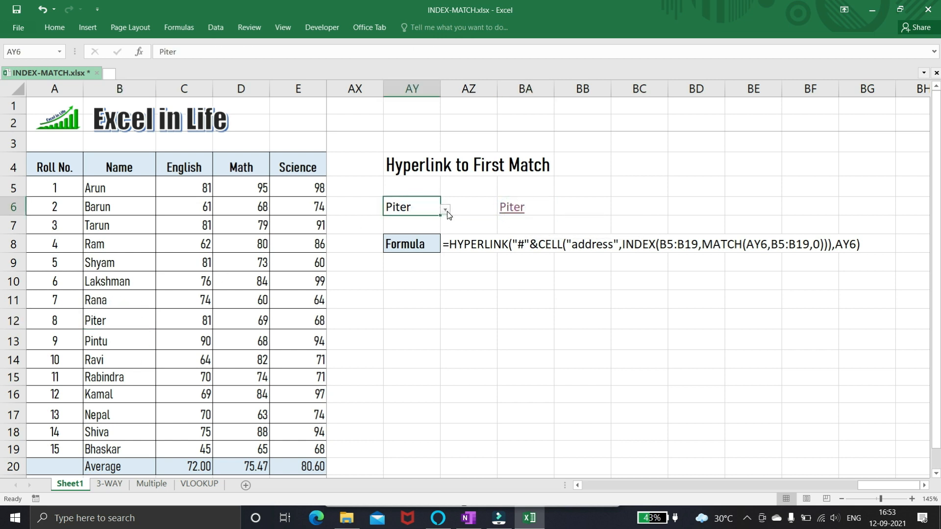
left_click(447, 214)
left_click(390, 219)
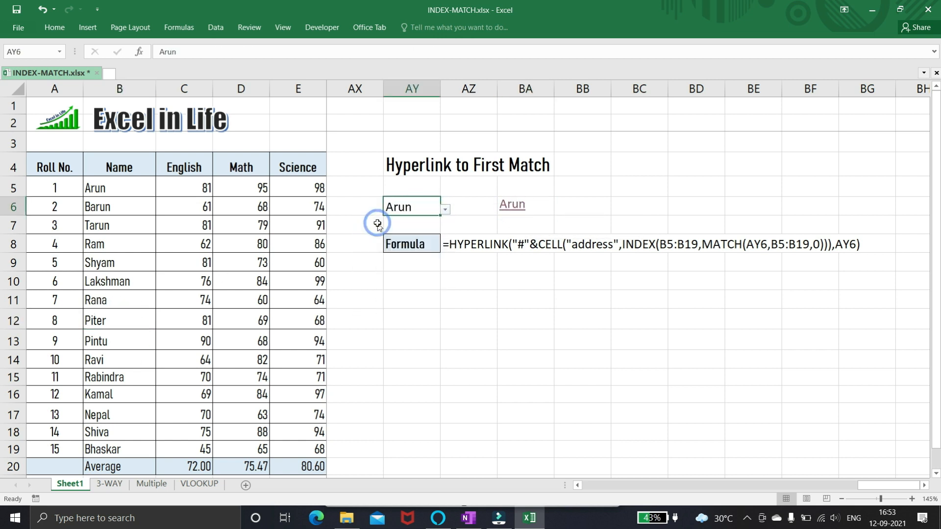
left_click(520, 211)
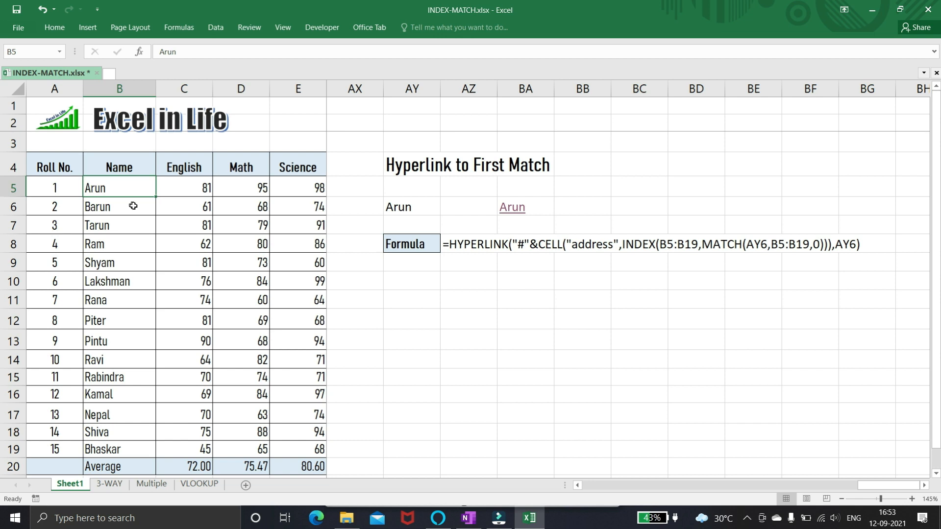
Set the lookup name in AY6 to the one in B19 and follow the hyperlink in BA6.
left_click(425, 208)
left_click(446, 210)
left_click(446, 296)
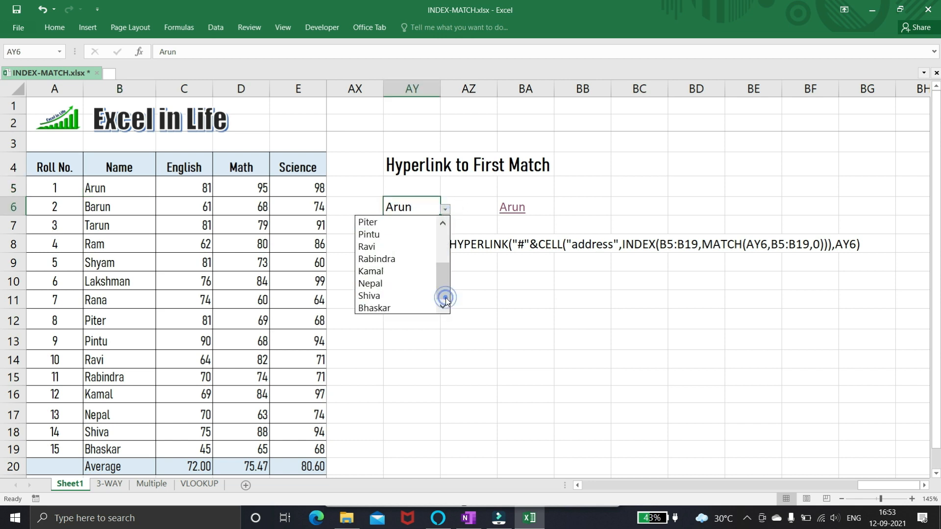
left_click(401, 308)
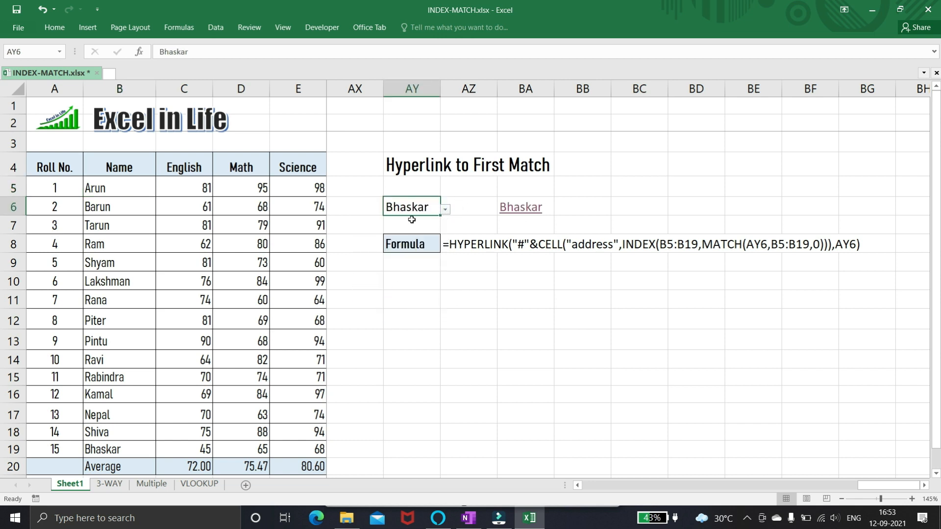
left_click(526, 209)
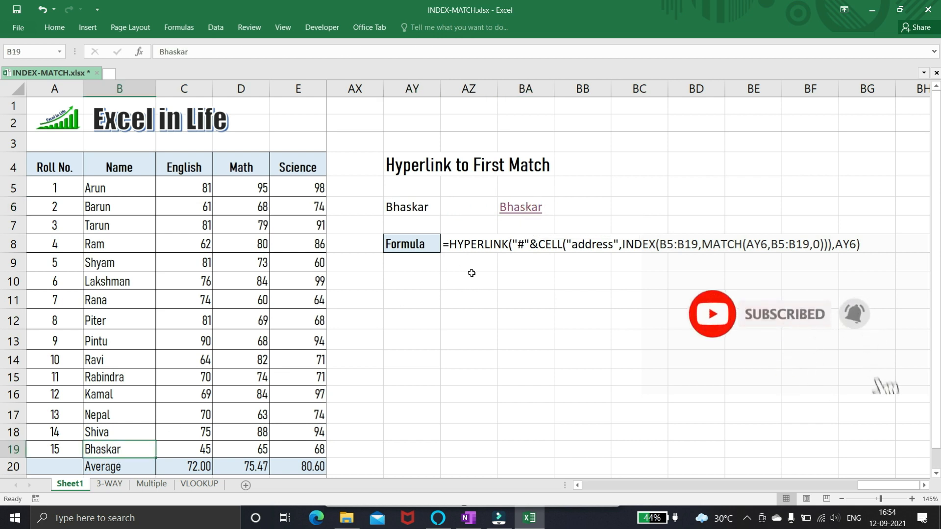
Enter the formula =CELL("address",B10) in cell AY10 to return the address of a name cell.
left_click(434, 280)
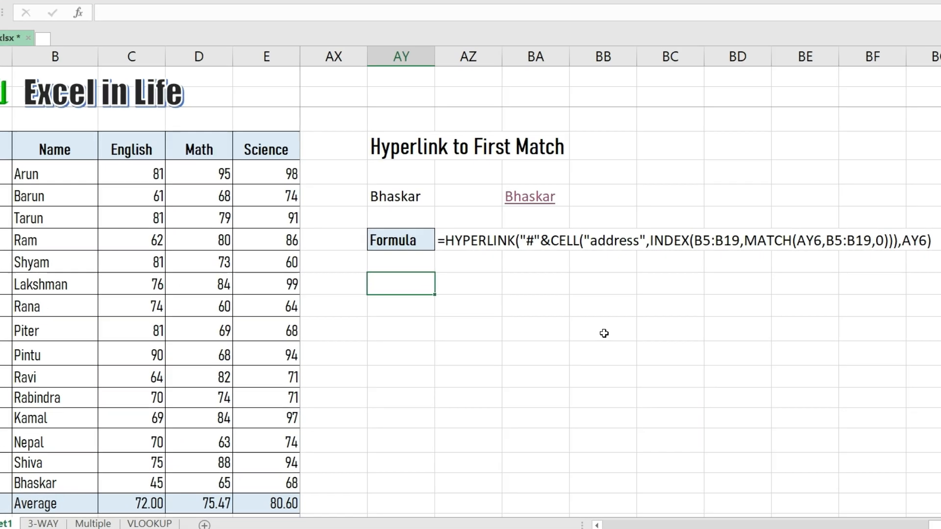
type("=cel")
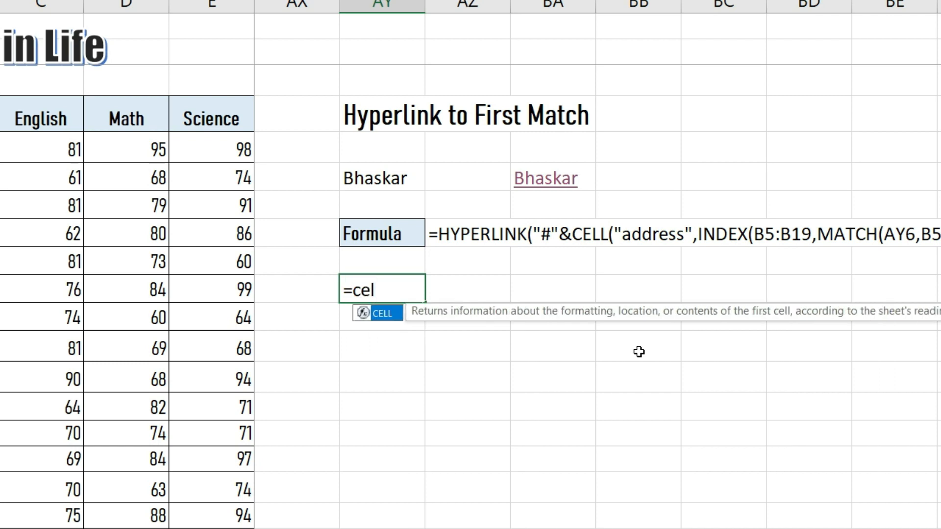
key("Tab")
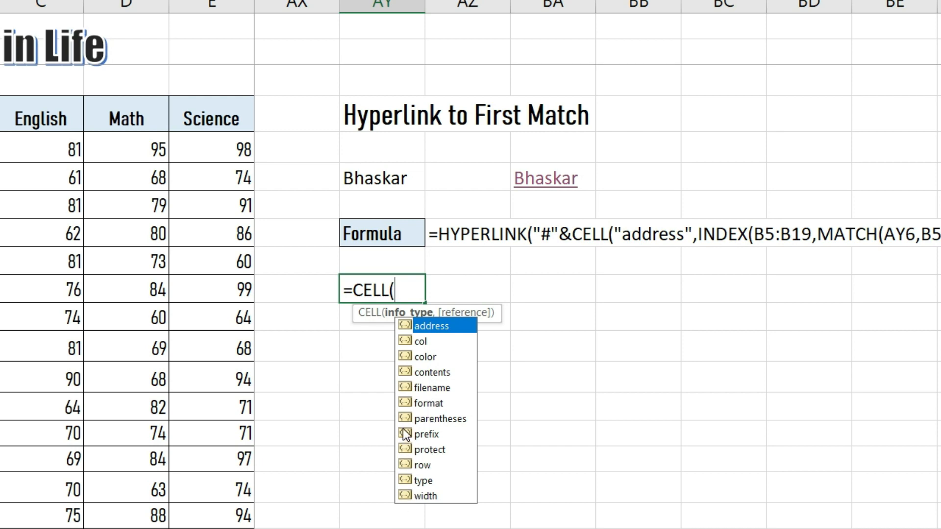
double_click(429, 326)
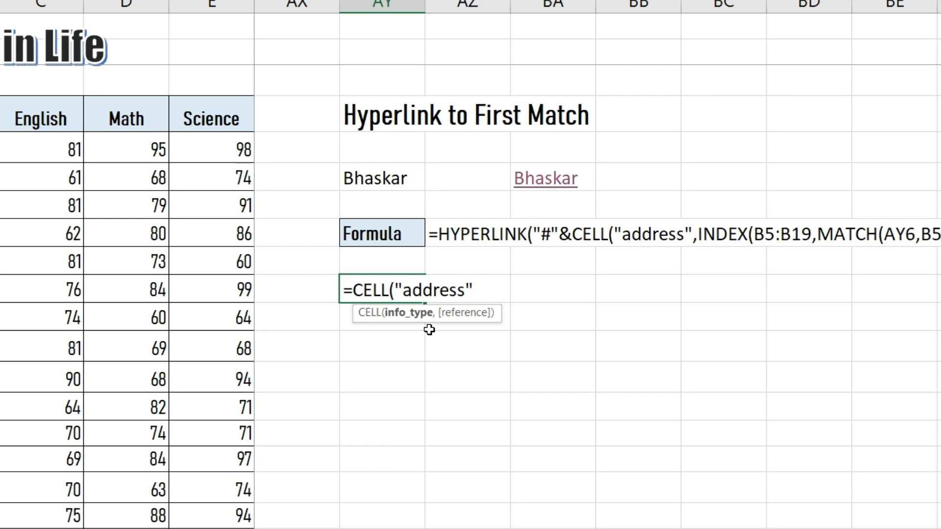
type(",")
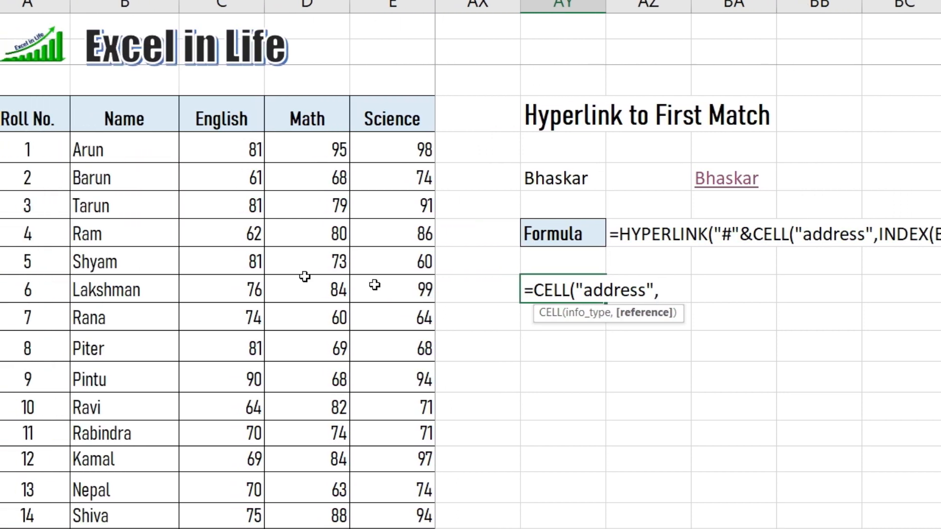
left_click(133, 291)
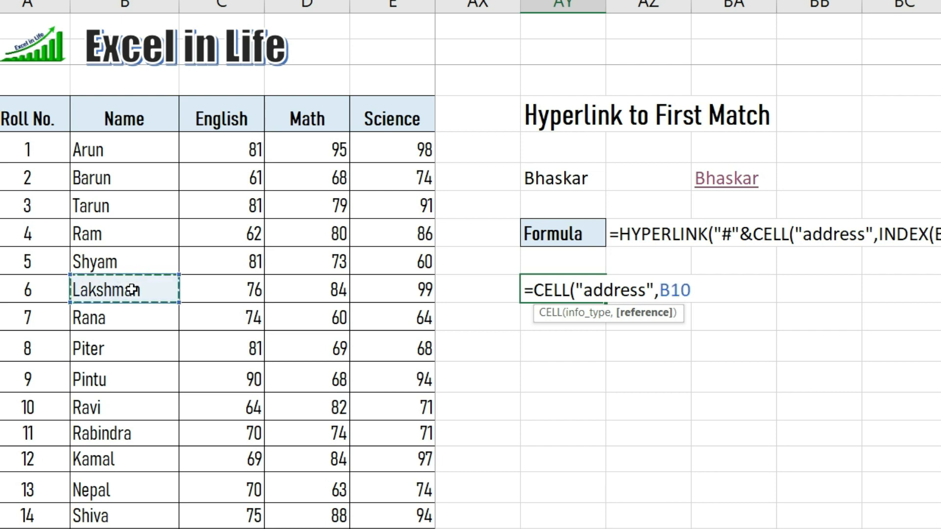
type(")")
key("Return")
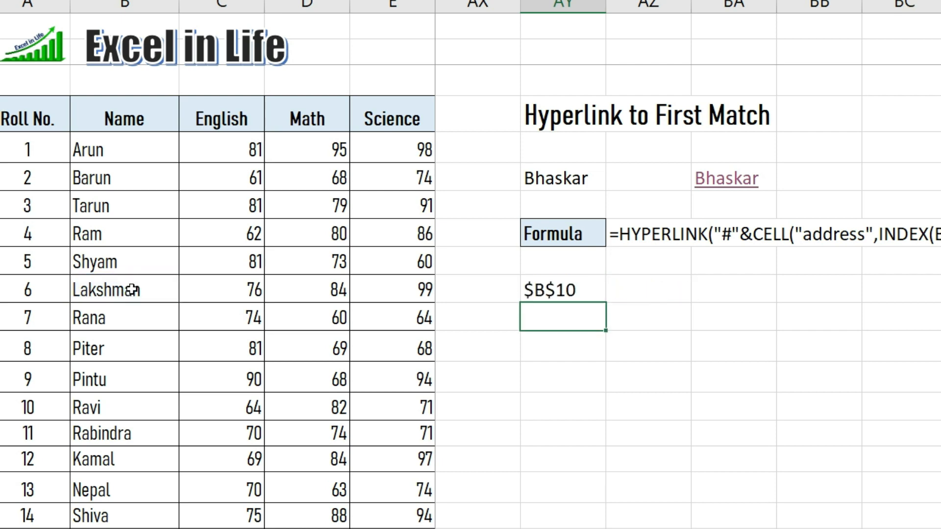
Enter the formula =CELL("col",C10) in cell AY11 to return the column number of an English mark.
type("=cel")
key("Tab")
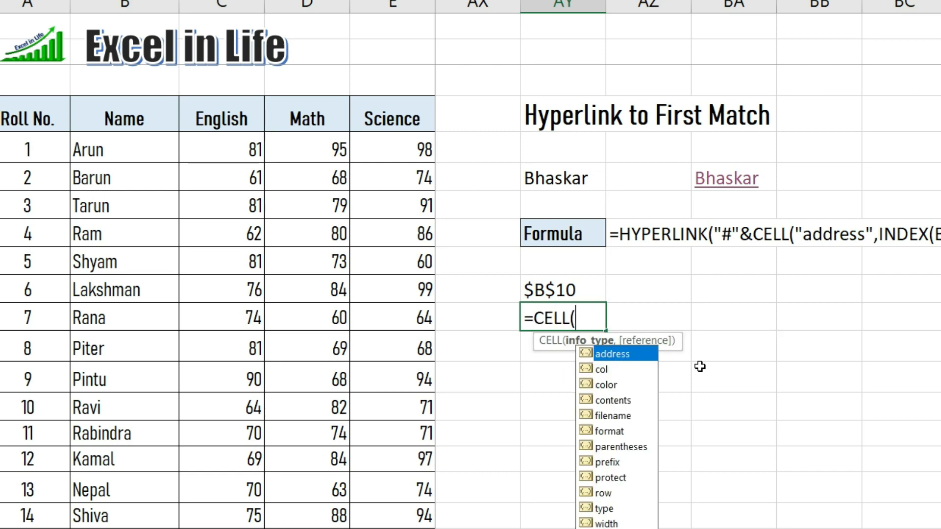
double_click(608, 371)
type(",")
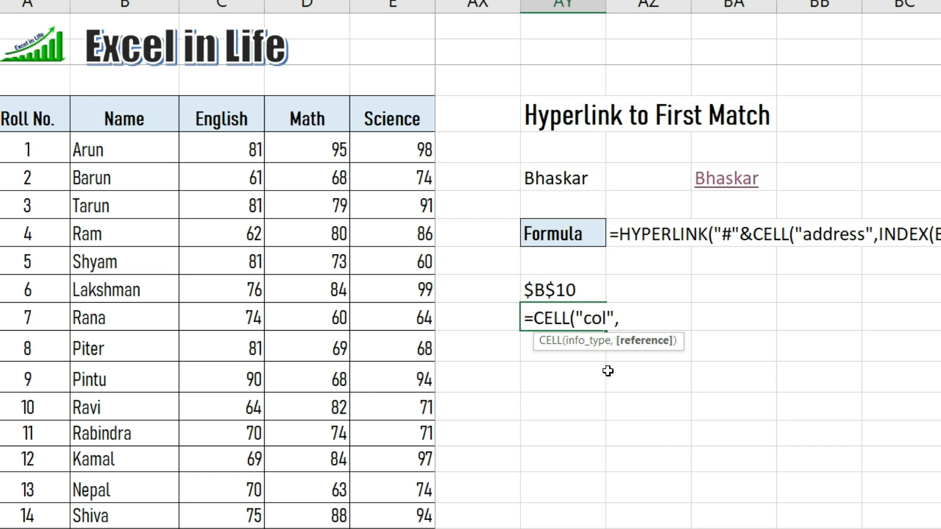
left_click(254, 292)
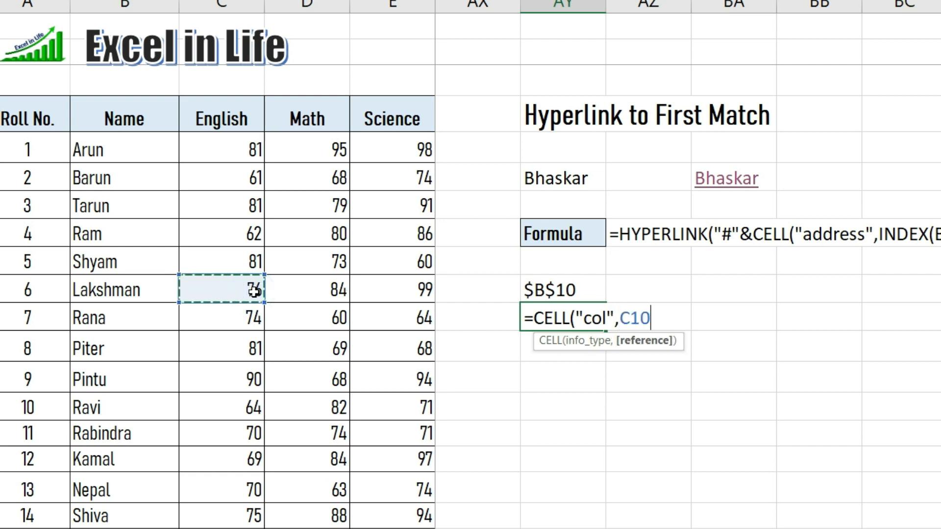
type(")")
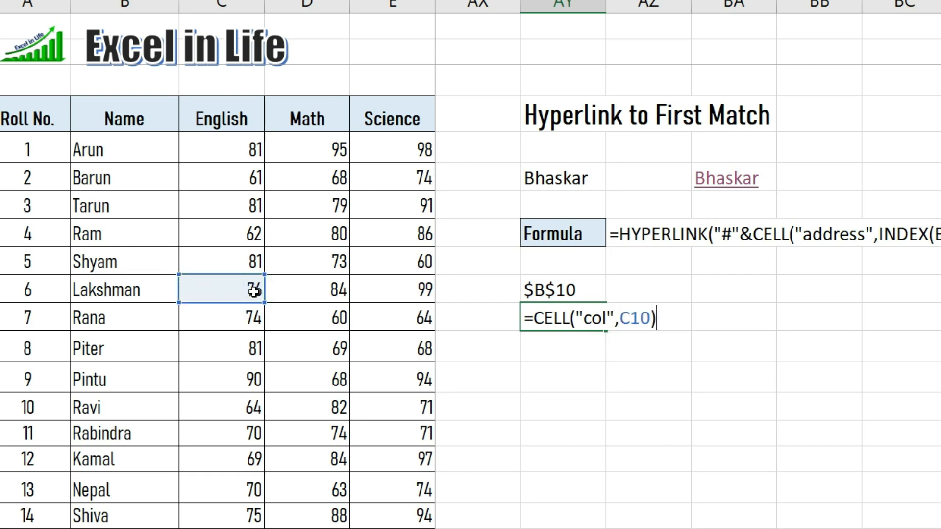
key("Return")
Enter the formula =HYPERLINK("#"&AY10,"Test") in cell AZ10 and follow the resulting link.
key("Up")
key("Up")
key("Right")
type("=")
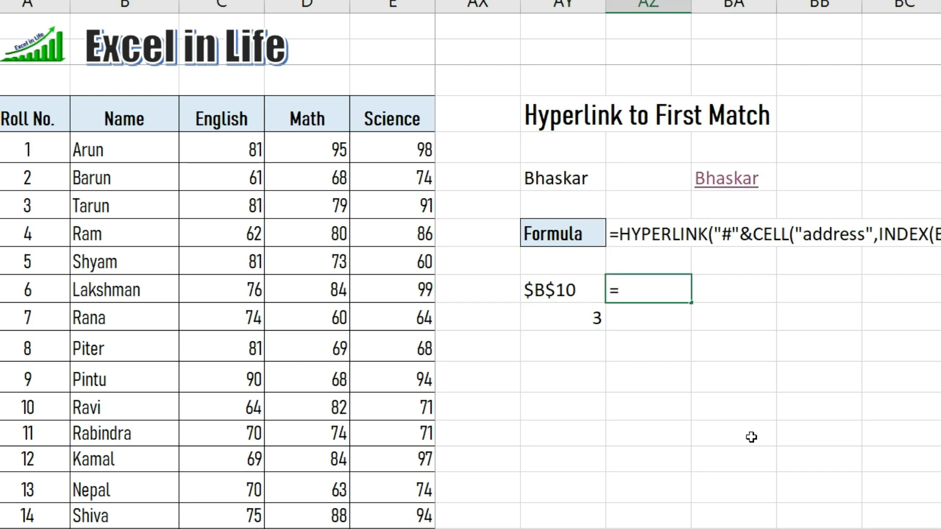
type("hy")
key("Tab")
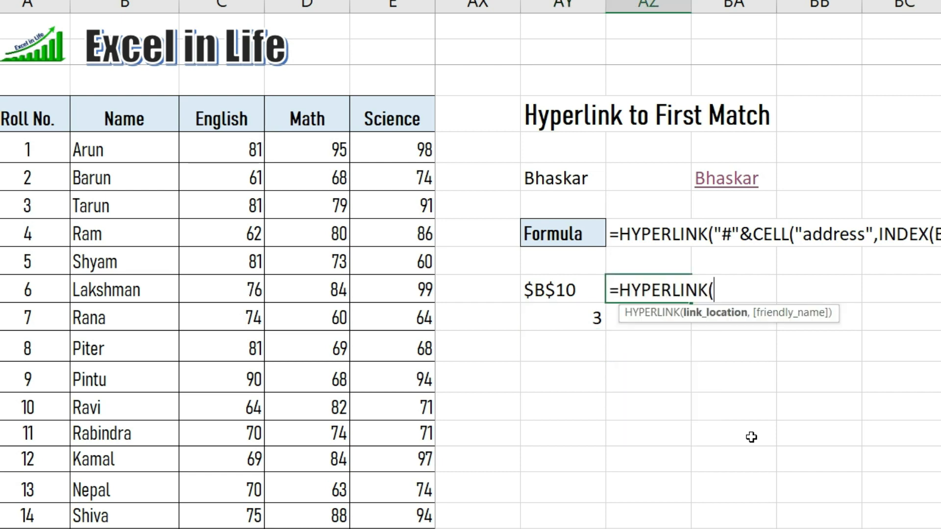
type("\"#\"&")
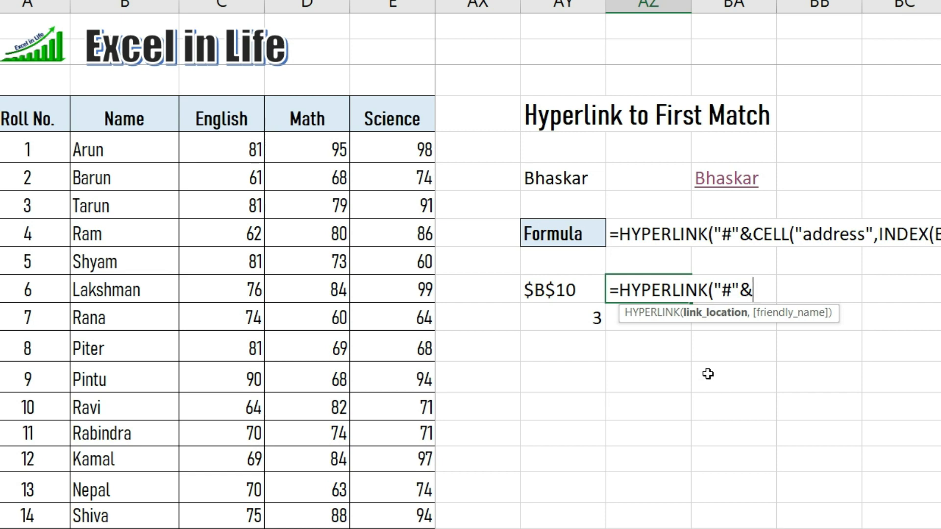
left_click(565, 290)
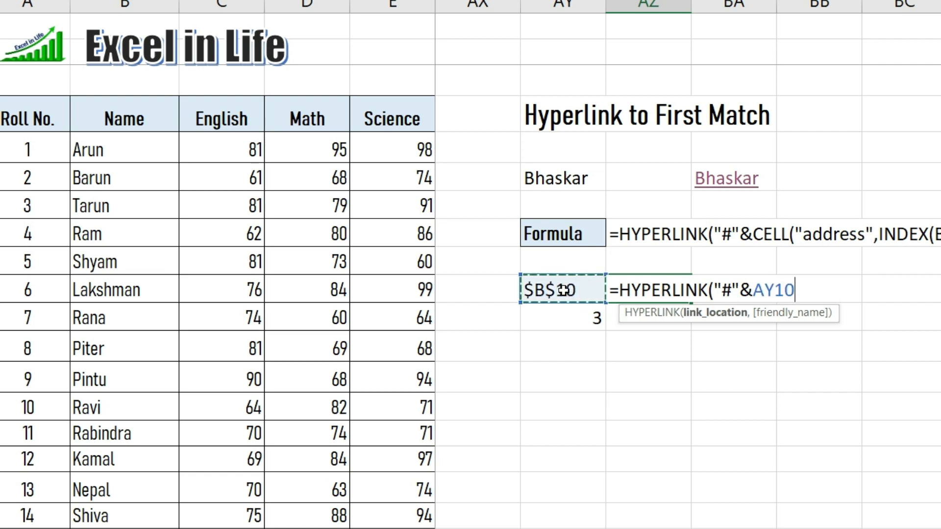
type(",\"Test\")")
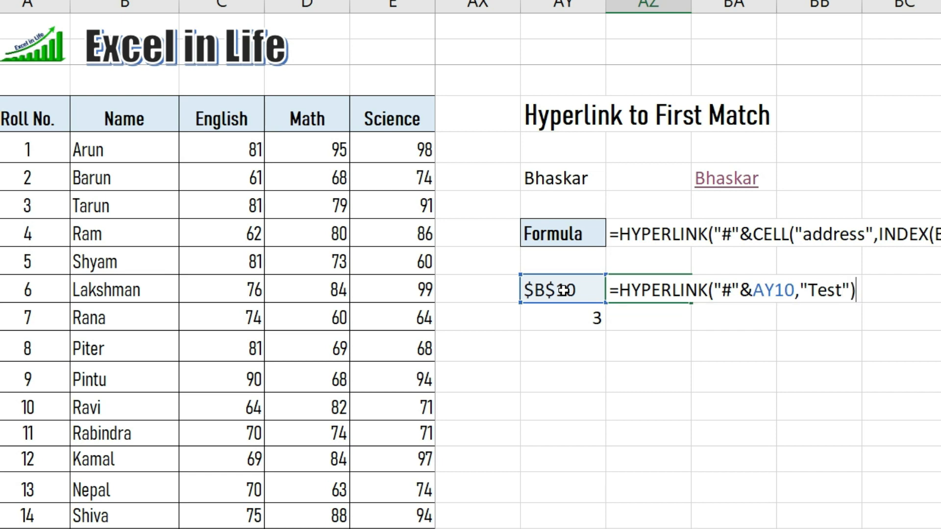
key("Return")
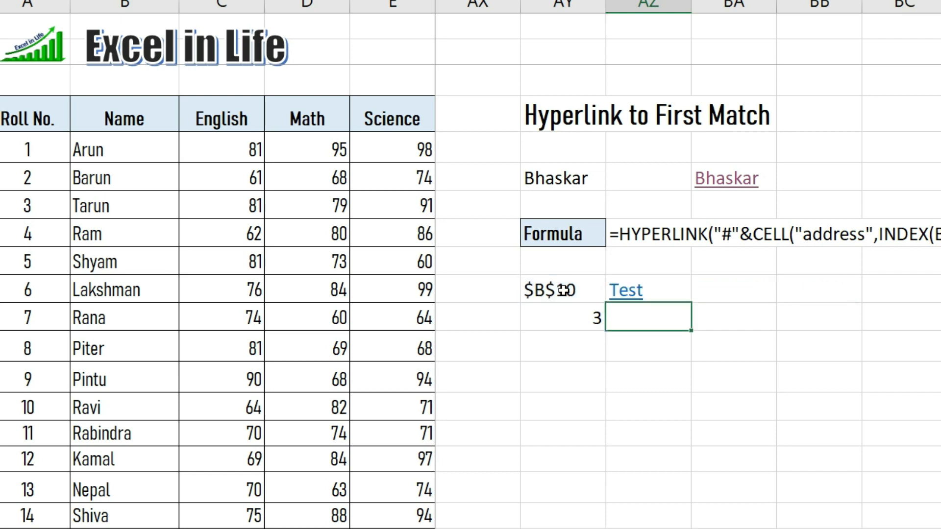
left_click(630, 294)
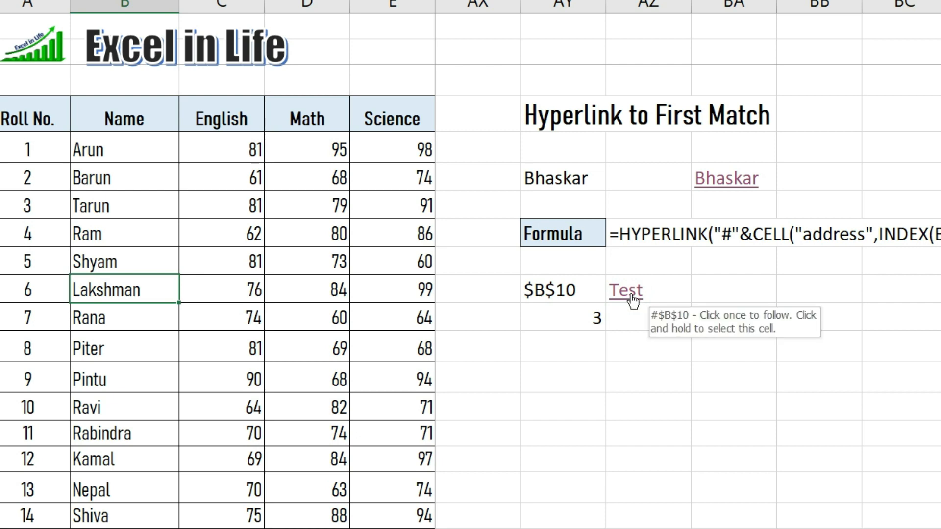
Replace the content of AY10 with the plain reference B12 and follow the Test link in AZ10.
left_click(564, 291)
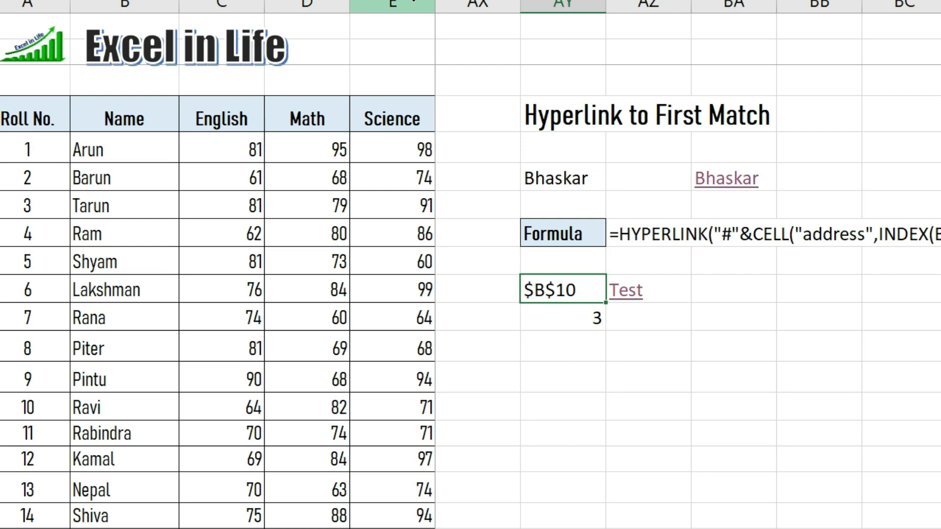
type("B12")
key("Return")
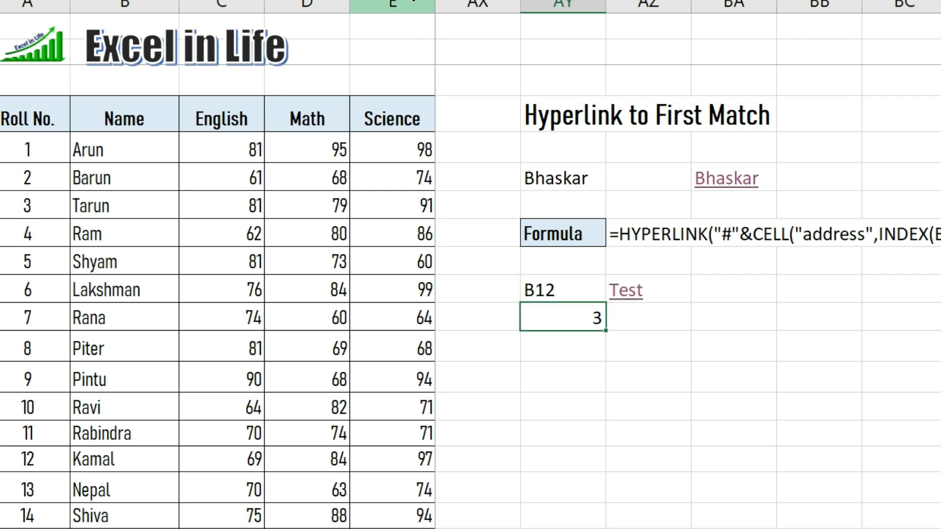
left_click(636, 301)
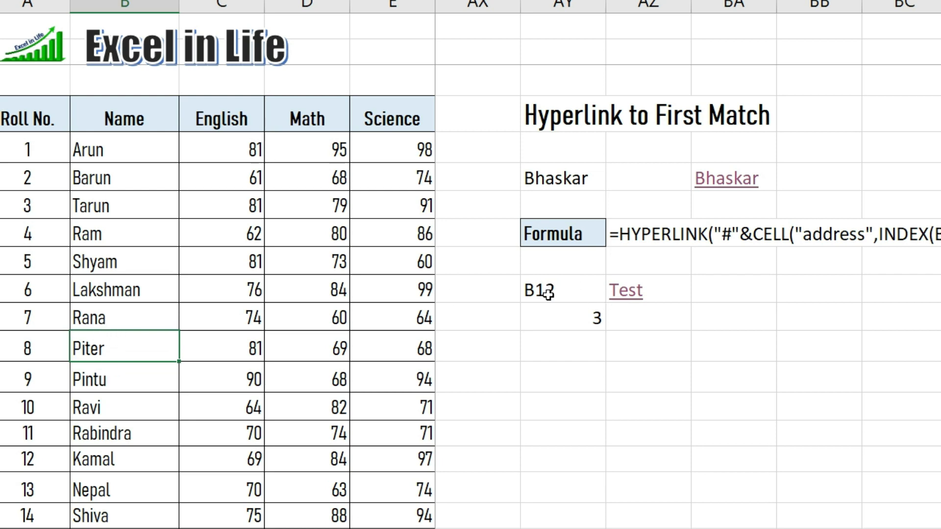
Replace the formula in BA6 with =INDEX(B5:B19,MATCH(AY6,B5:B19,0)) to look up the name from AY6.
type("=in")
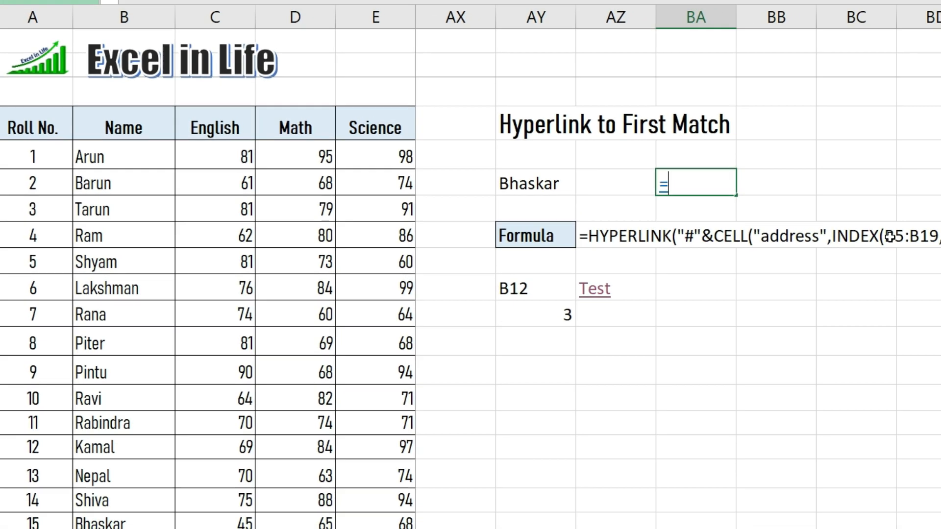
type("de")
key("Tab")
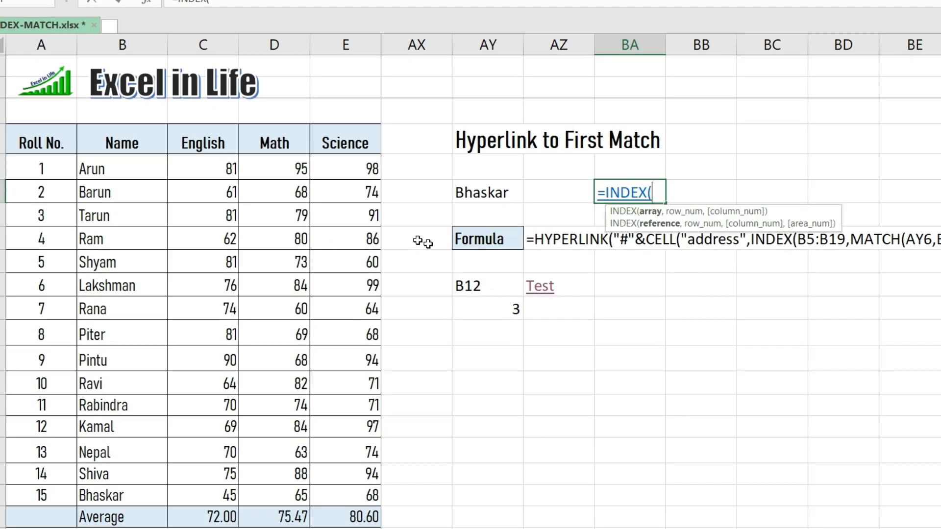
left_click_drag(111, 170, 92, 498)
type(",")
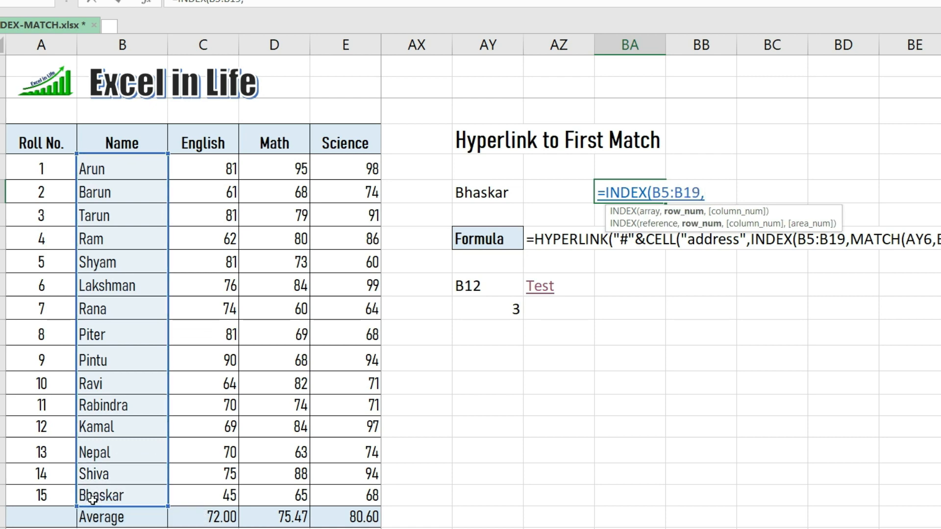
type("ma")
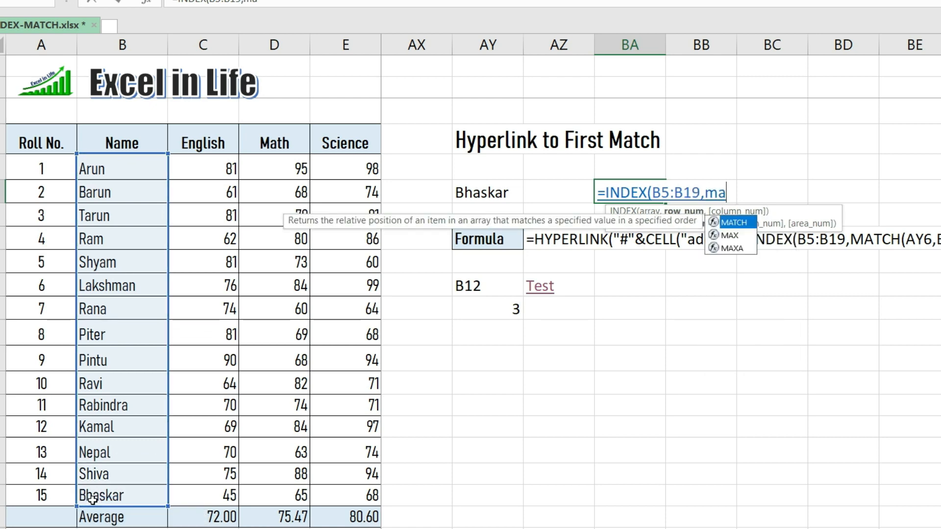
key("Tab")
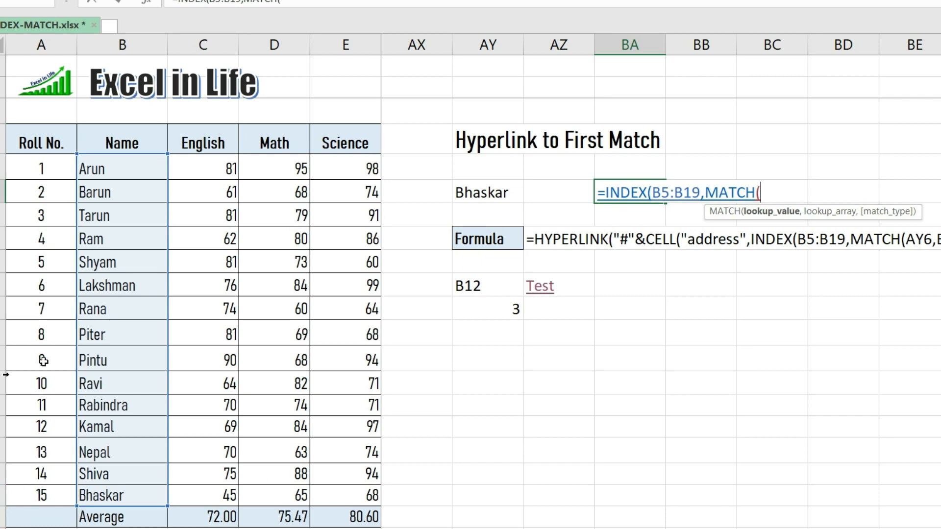
left_click(488, 195)
type(",")
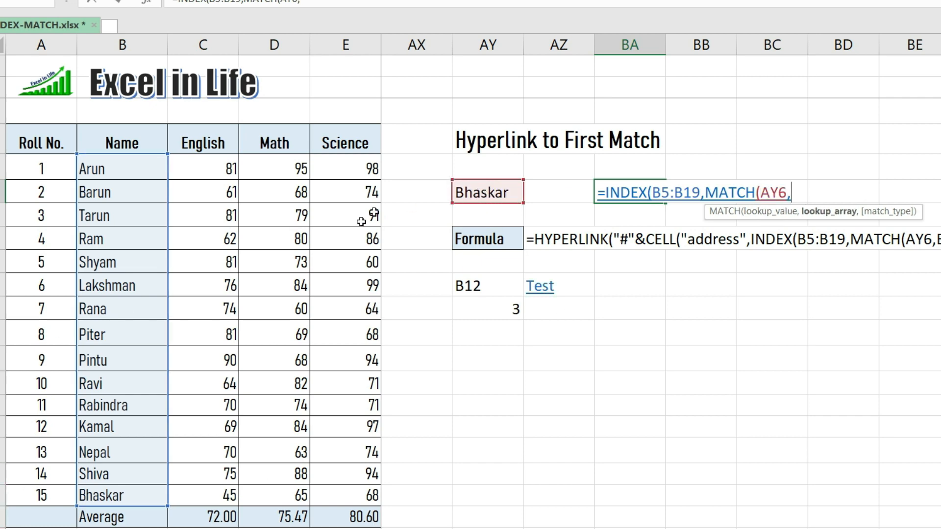
left_click_drag(122, 162, 116, 494)
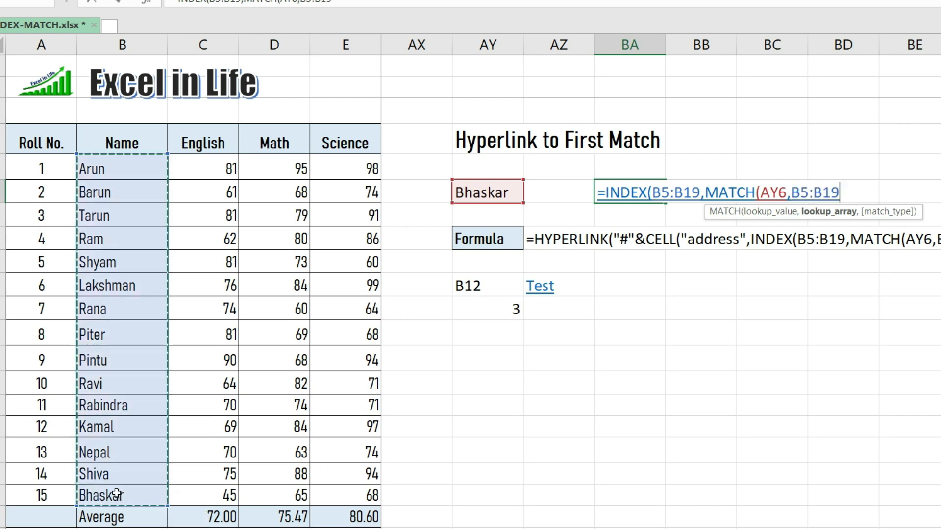
type(",")
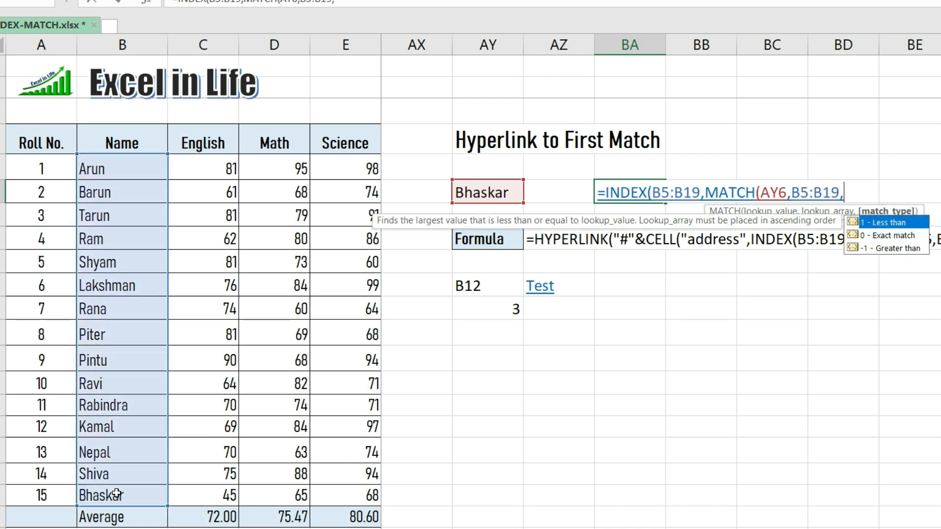
type("0))")
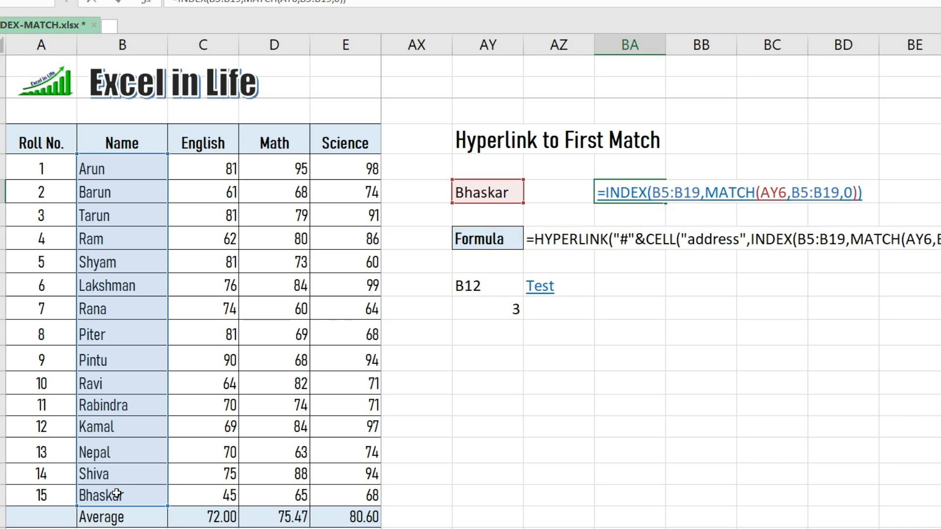
key("Return")
Wrap the INDEX-MATCH formula in BA6 in a CELL function with the info type "address".
key("Up")
key("F2")
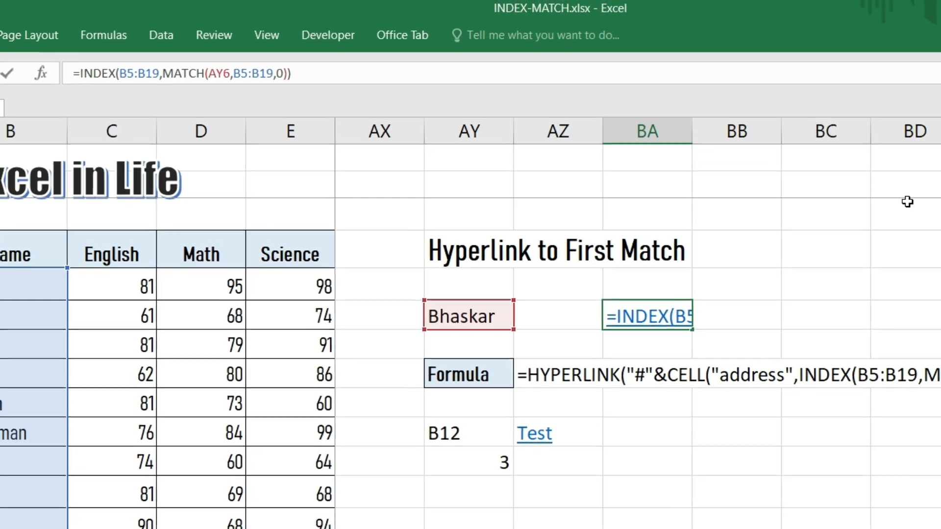
type("cell")
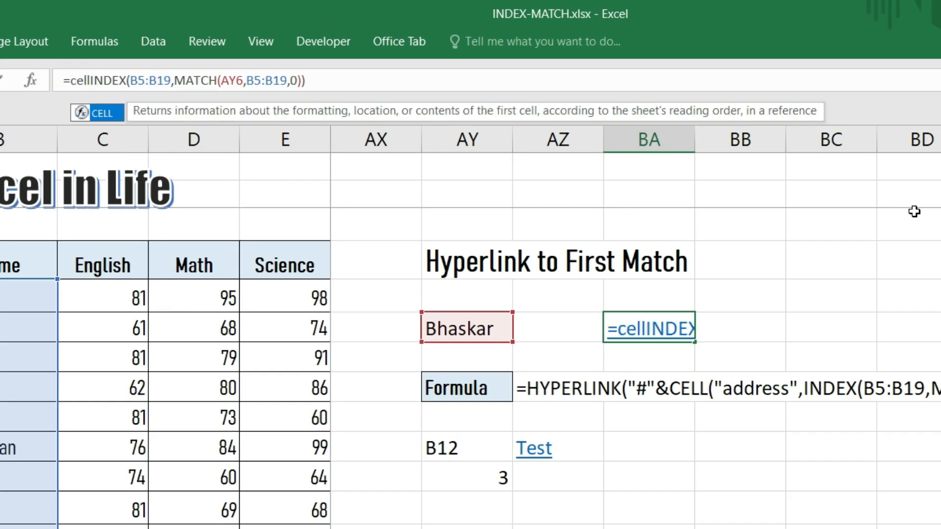
type("(")
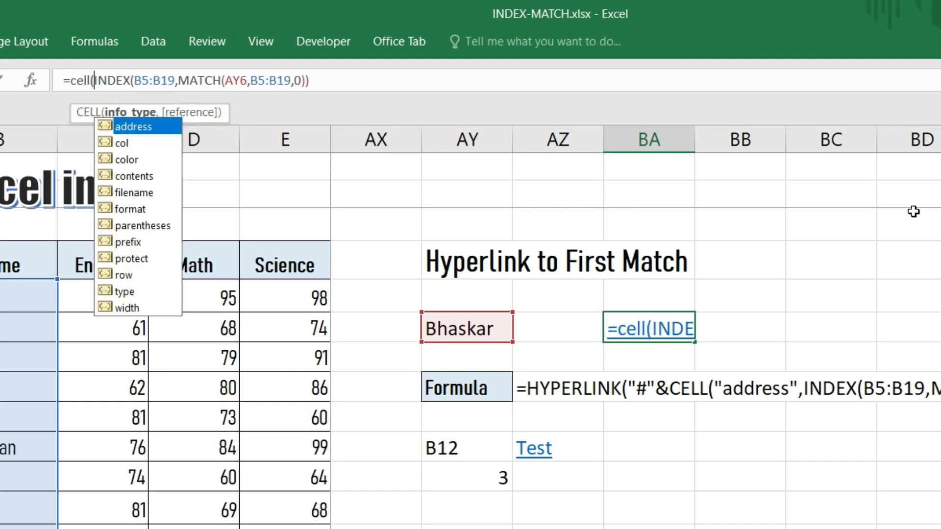
double_click(131, 126)
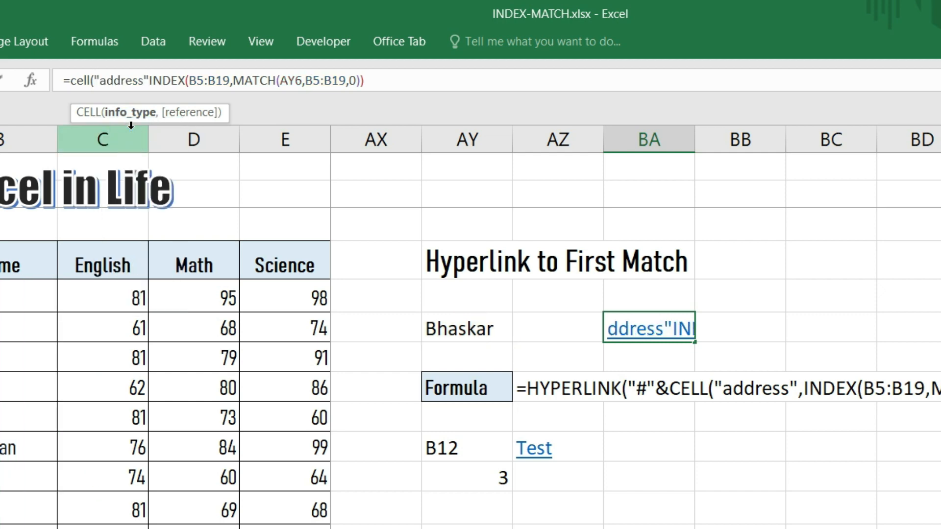
type(",")
left_click(371, 80)
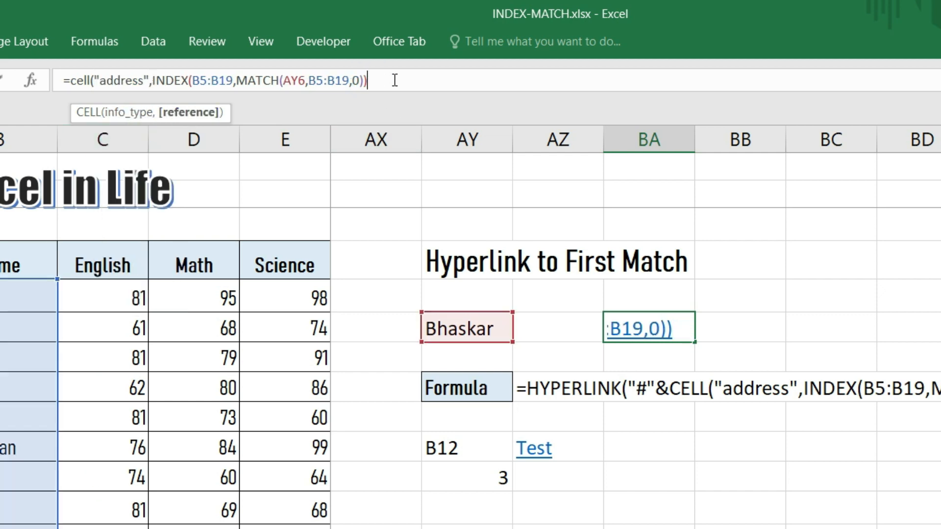
type(")")
key("Return")
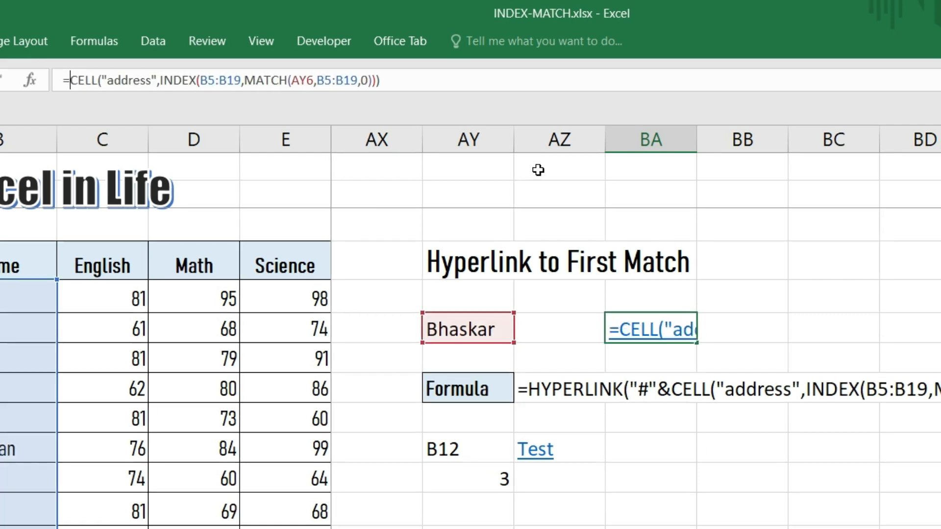
Wrap the CELL formula in BA6 in a HYPERLINK function and prefix the link location with "#"&.
type("hyp")
type("er")
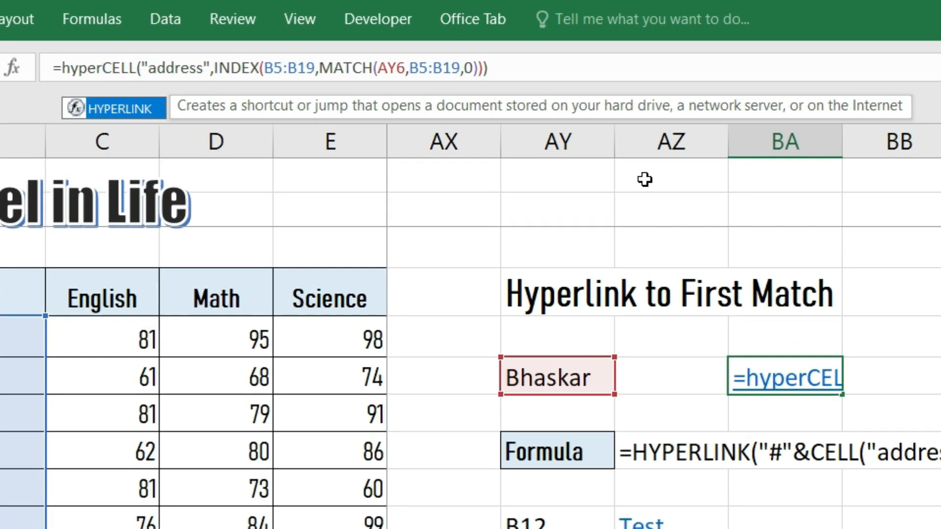
key("Tab")
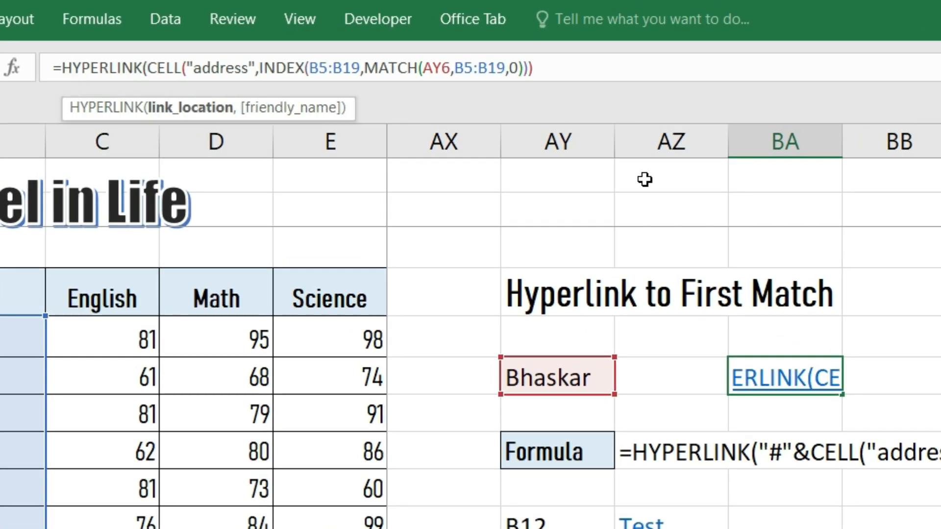
type("(\"")
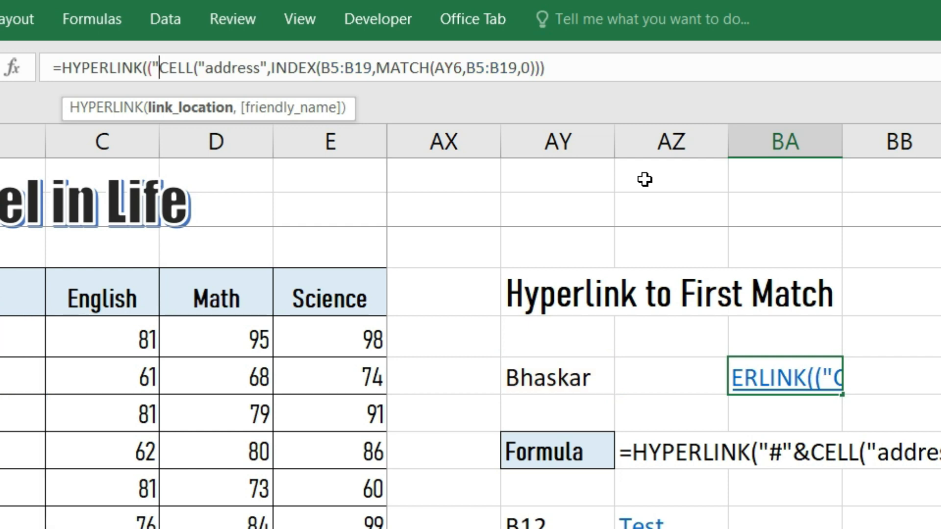
type("#")
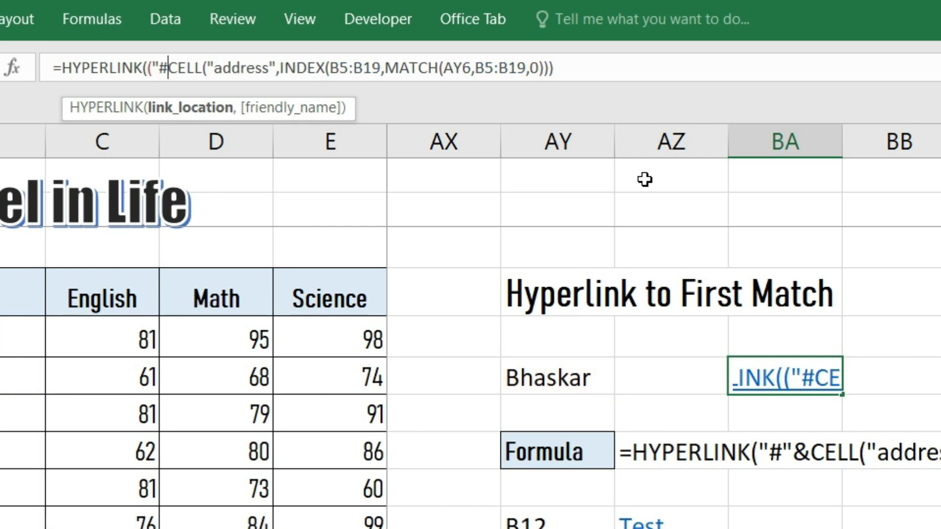
type("\"&")
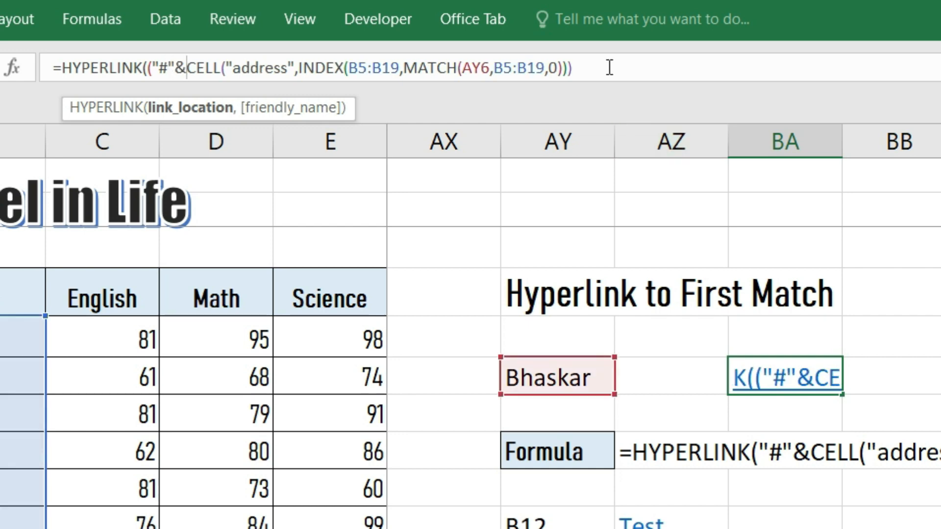
Add AY6 as the friendly name, remove the extra opening parenthesis, and enter the HYPERLINK formula in BA6.
type(",")
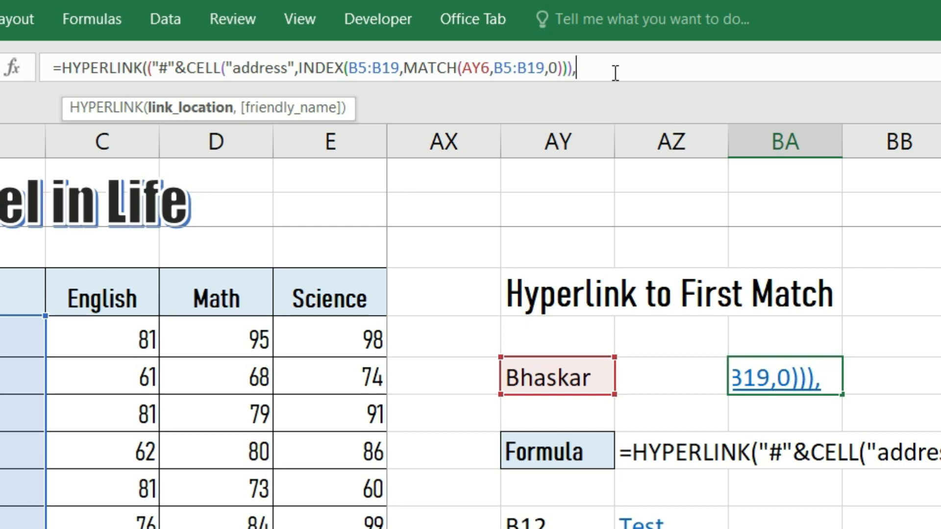
left_click(546, 377)
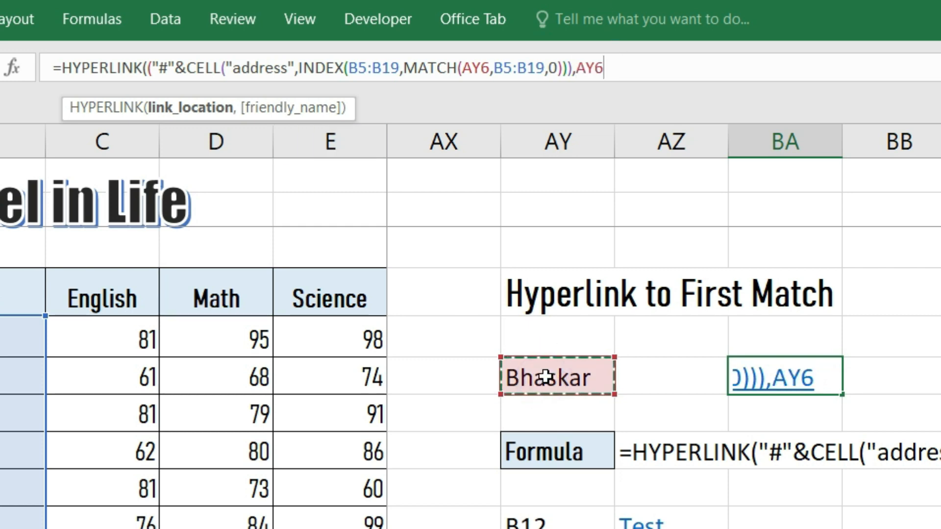
type(")")
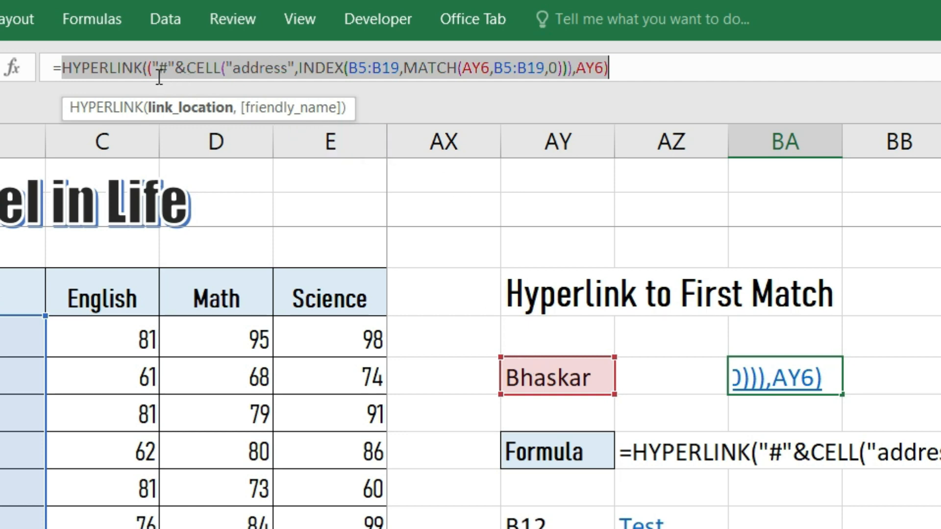
left_click(153, 67)
key("BackSpace")
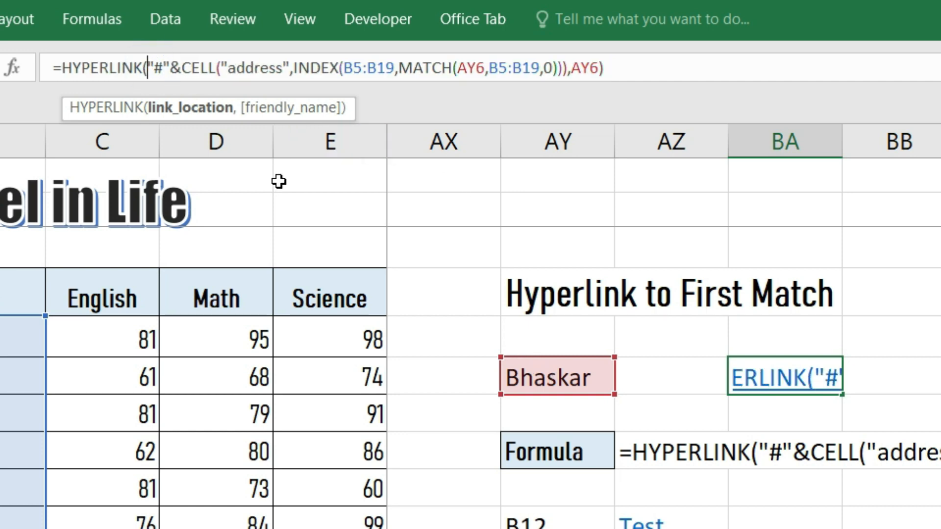
left_click(632, 70)
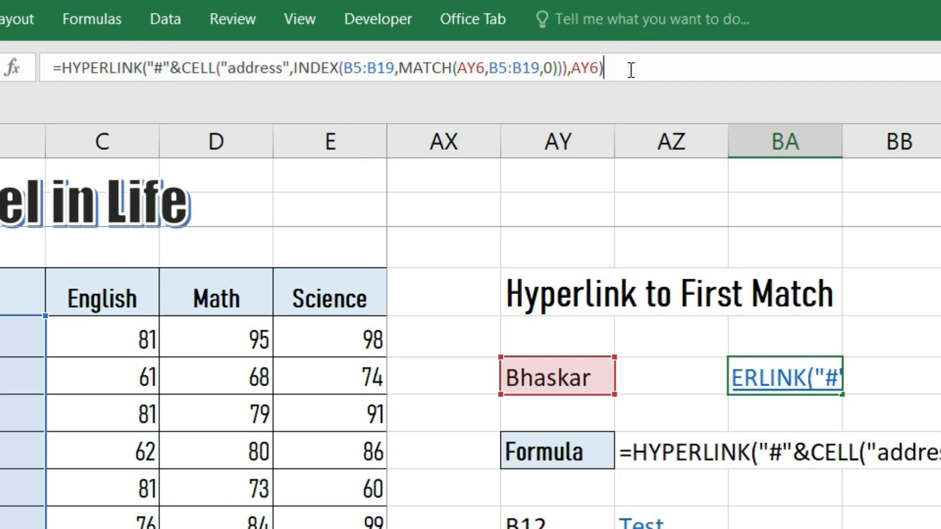
key("Return")
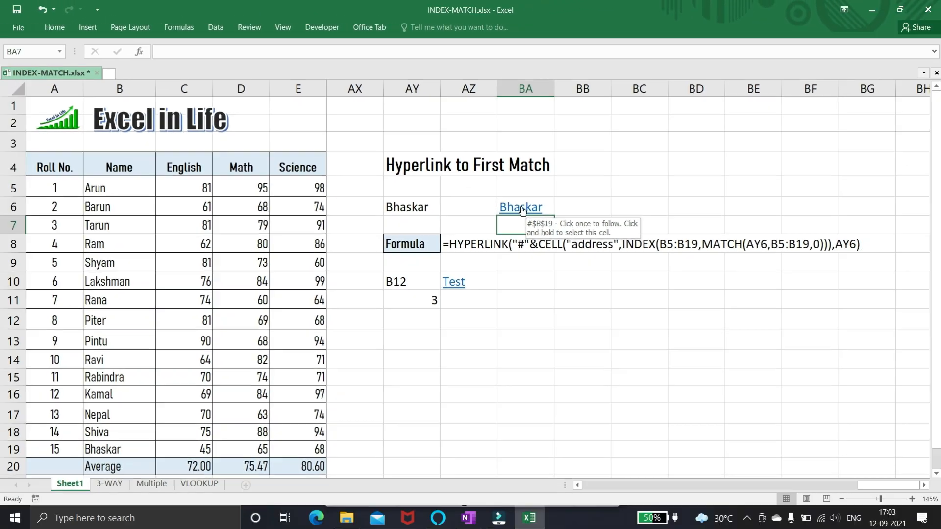
Test the BA6 link with the current name and again after choosing the name from B14 in AY6.
left_click(733, 387)
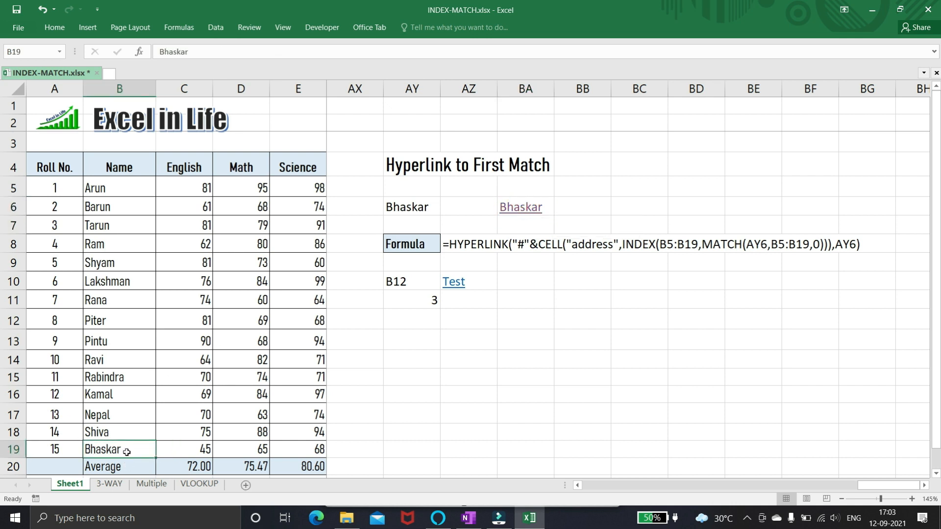
left_click(421, 208)
left_click(447, 211)
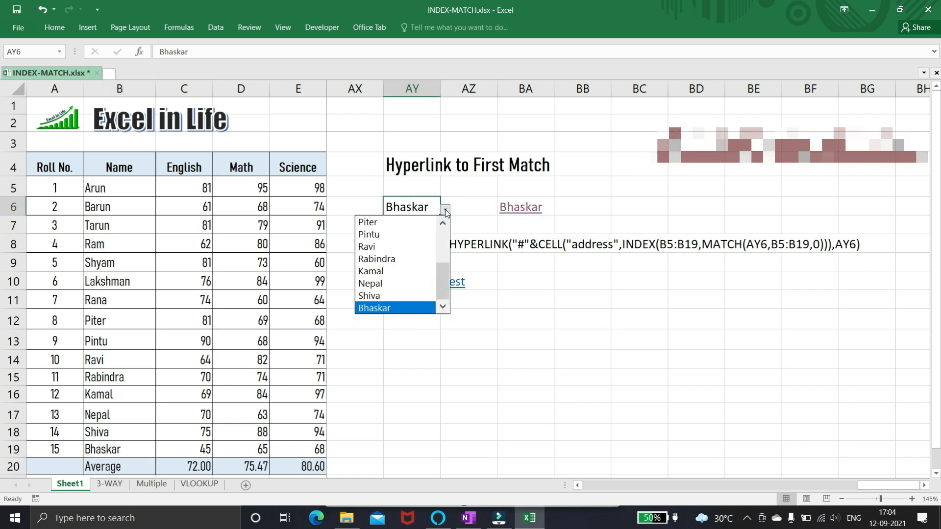
left_click(417, 247)
mouse_move(514, 214)
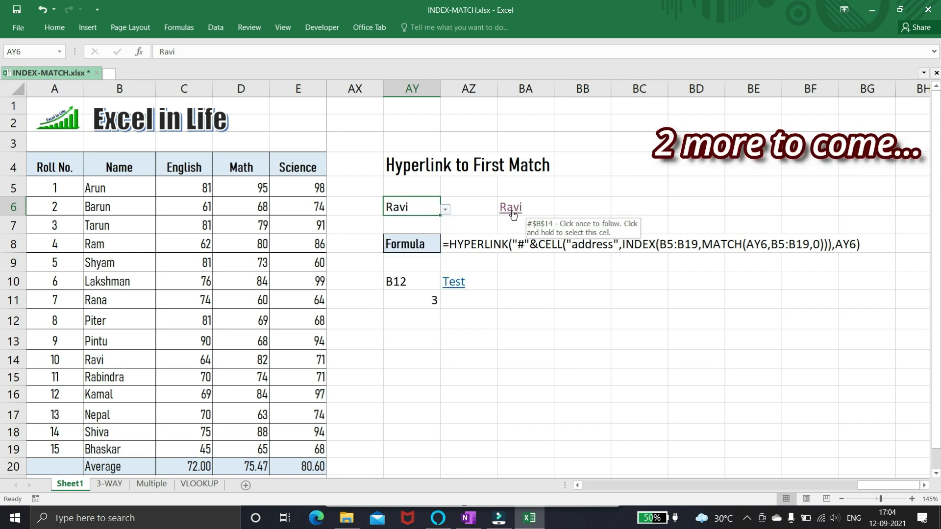
left_click(512, 213)
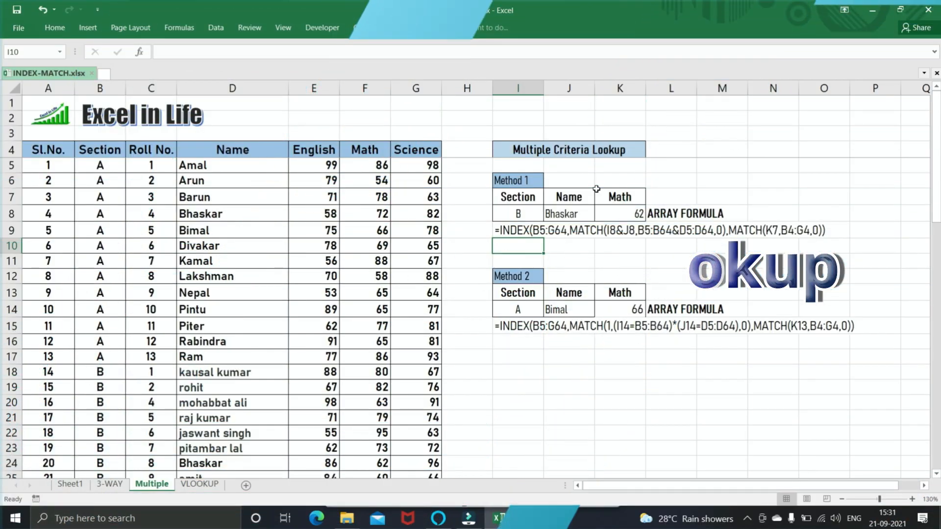
left_click(620, 166)
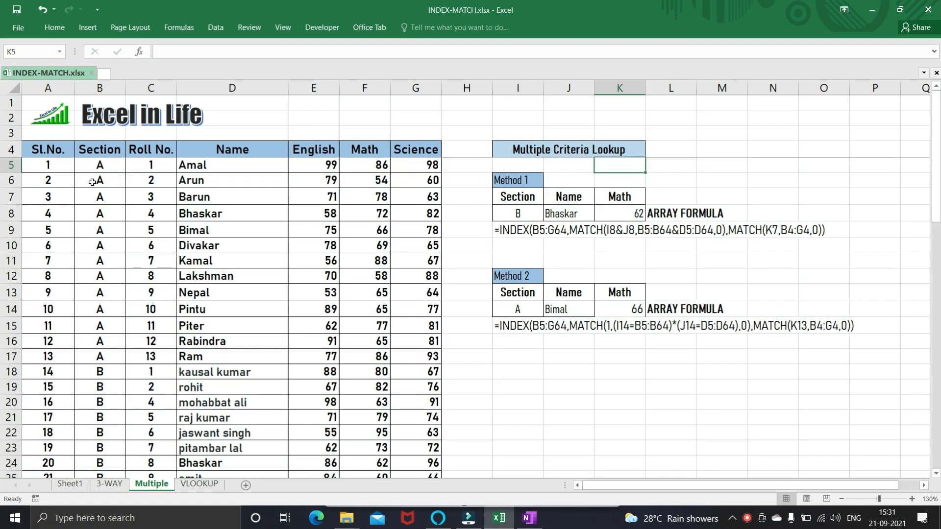
scroll(285, 195, "down", 11)
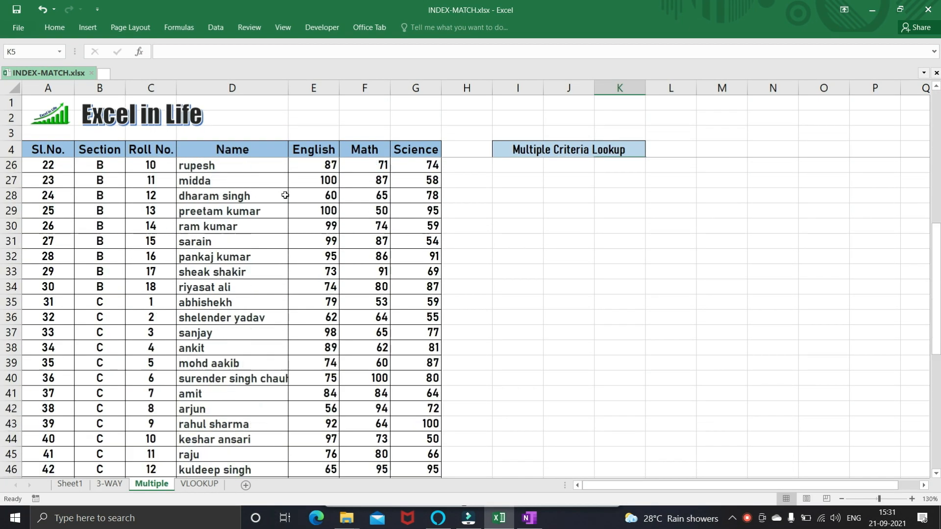
scroll(286, 196, "up", 11)
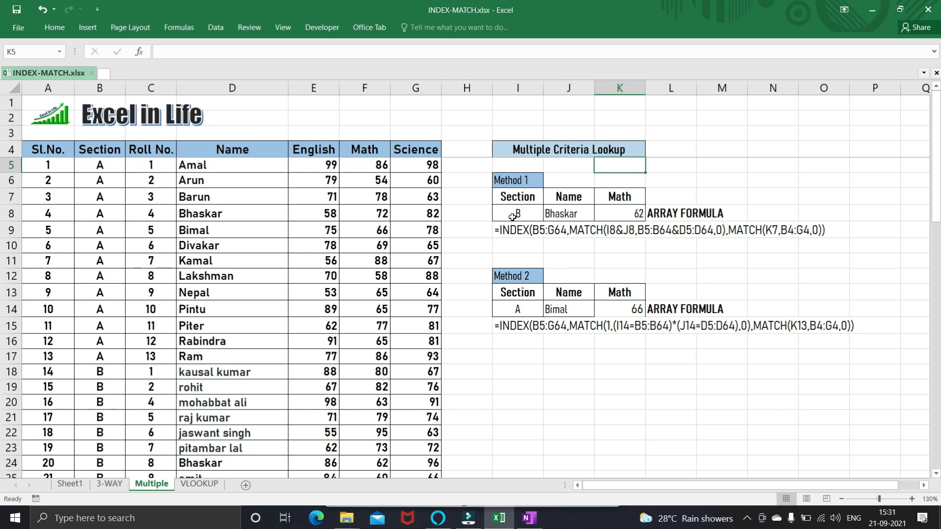
Clear the Method 1 Math result in K8 and start an INDEX formula there with the array B5:G64.
left_click(641, 215)
key("Delete")
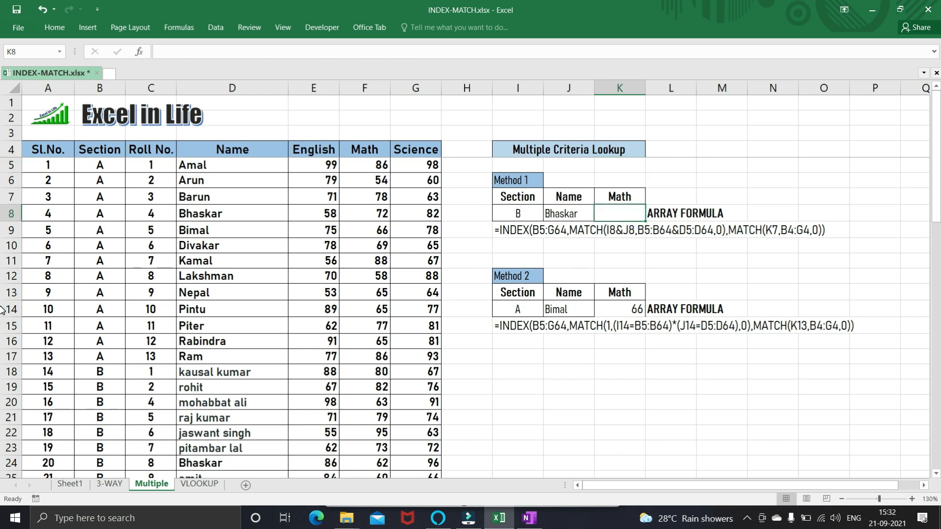
type("=index")
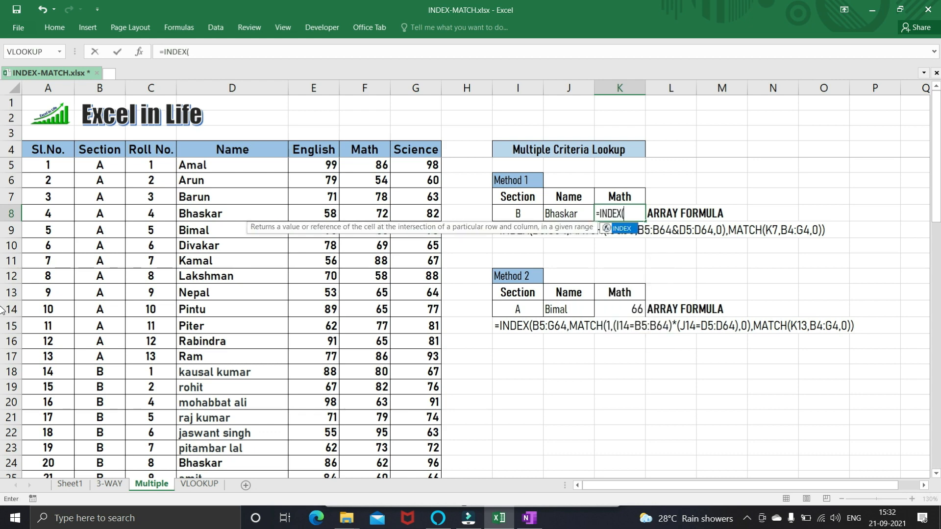
key("Tab")
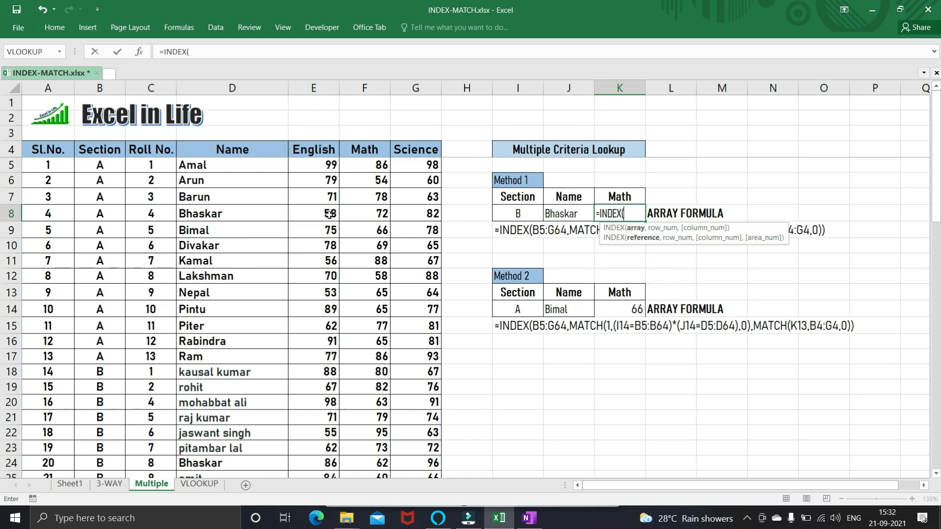
left_click_drag(105, 167, 436, 416)
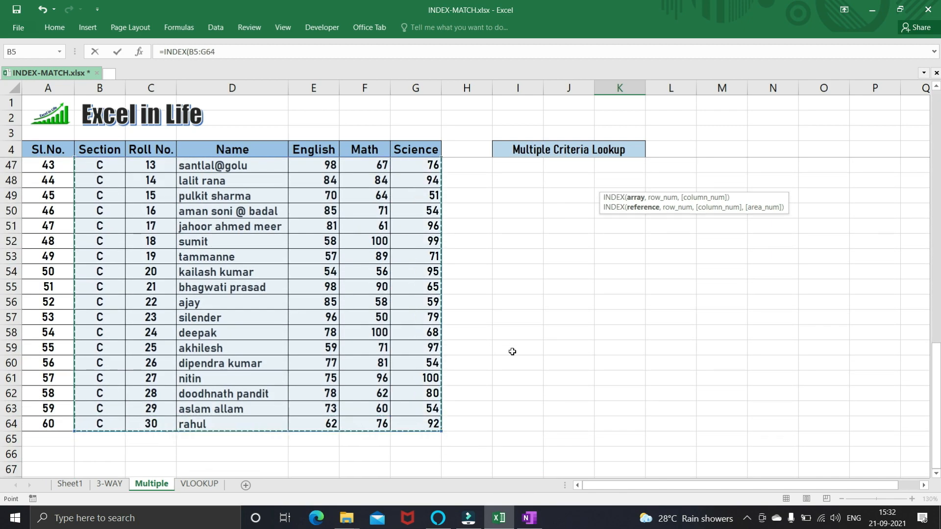
scroll(513, 340, "up", 14)
type(",")
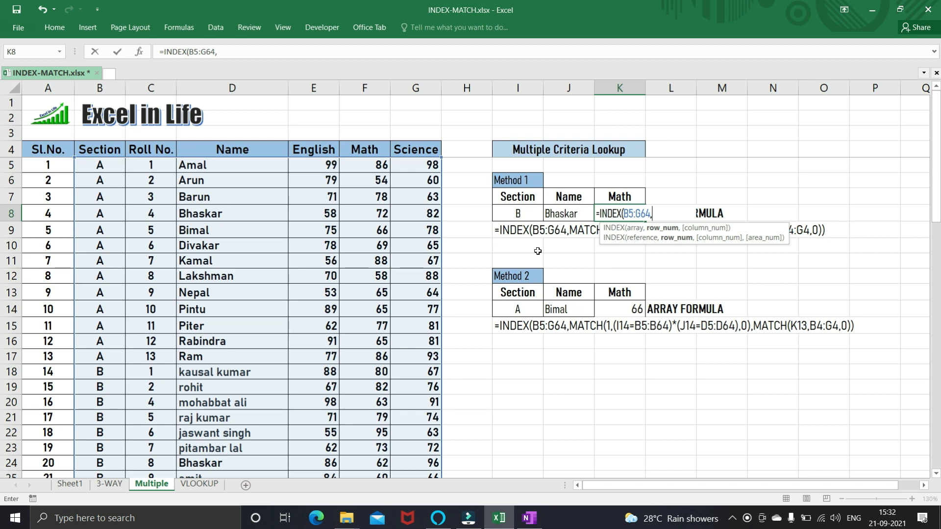
Add a MATCH function as the row number in K8, with the combined lookup value I8&J8.
type("ma")
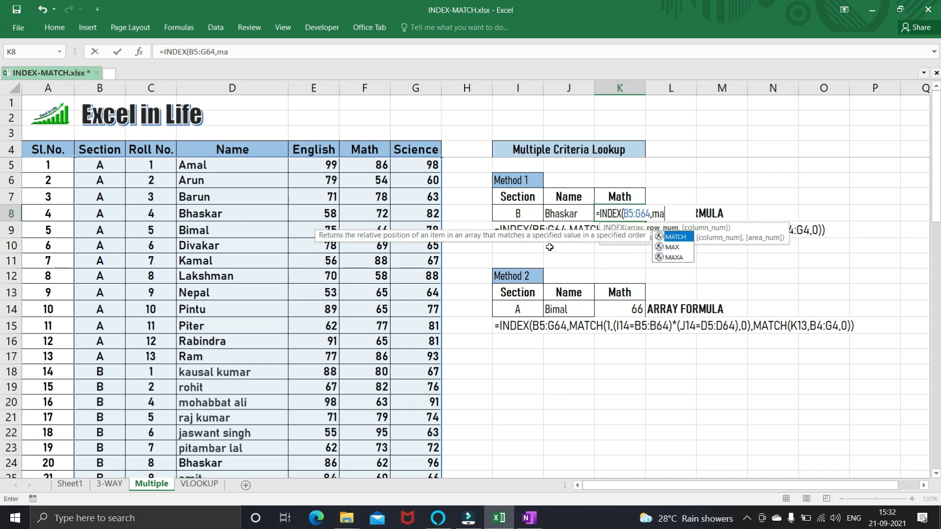
key("Tab")
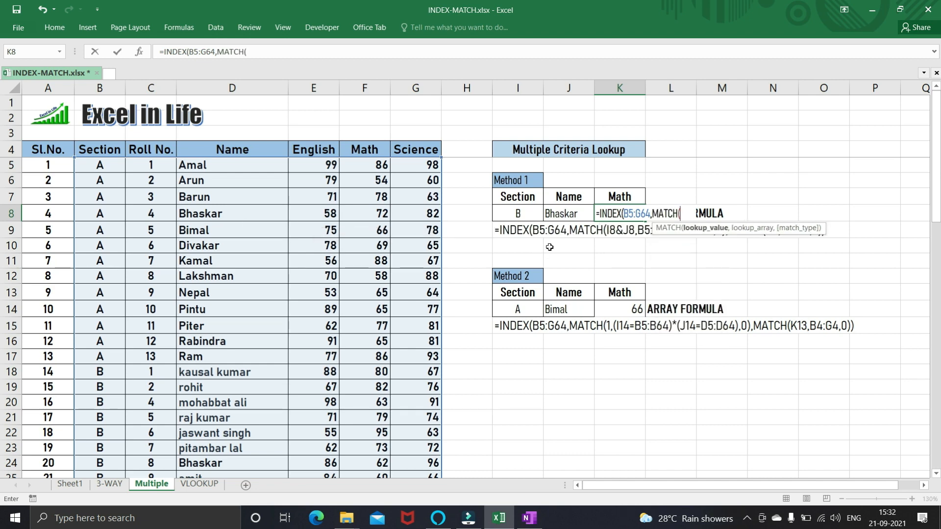
left_click(519, 216)
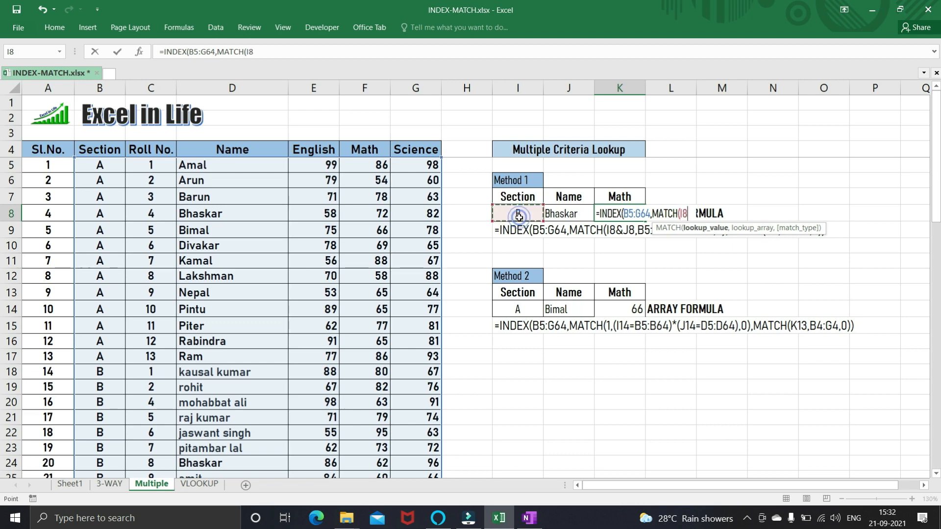
type("&")
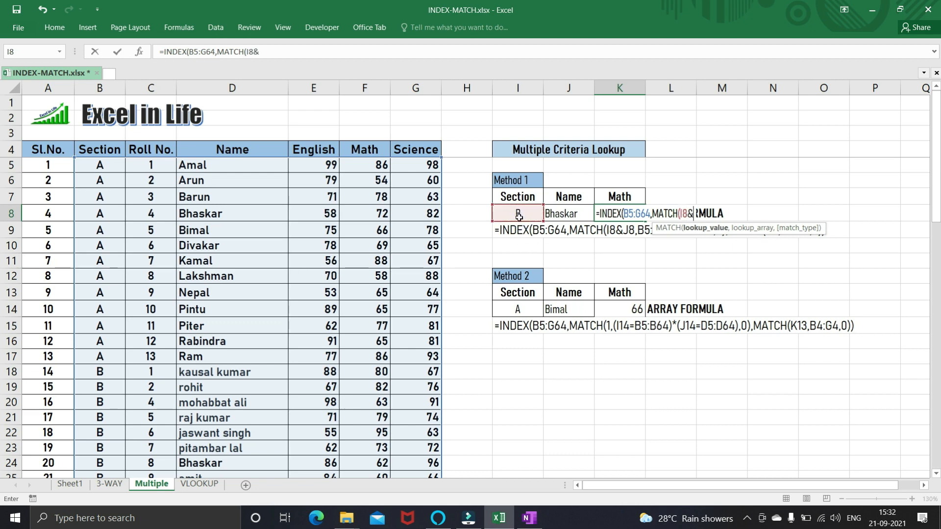
left_click(572, 215)
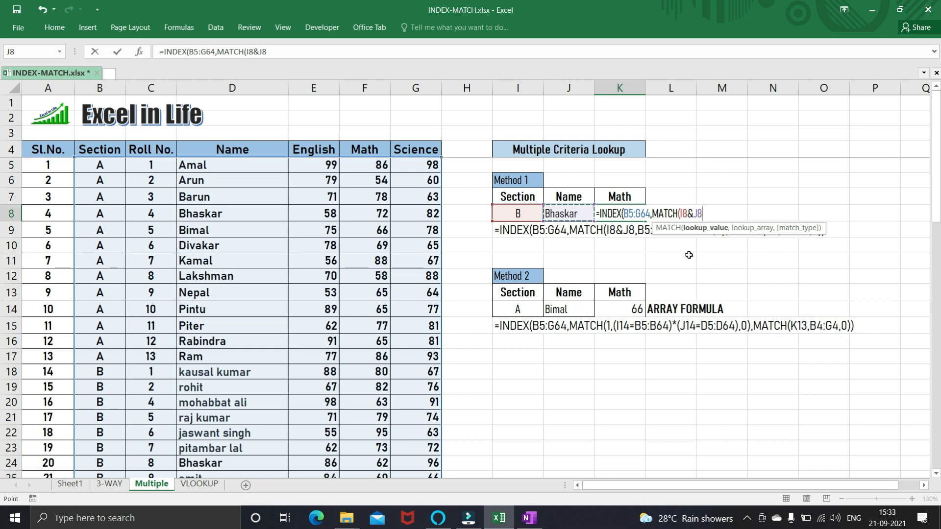
Complete the row MATCH in K8 with the combined lookup array B5:B64&D5:D64 and match type 0.
type(",")
left_click_drag(100, 165, 100, 460)
scroll(771, 246, "up", 13)
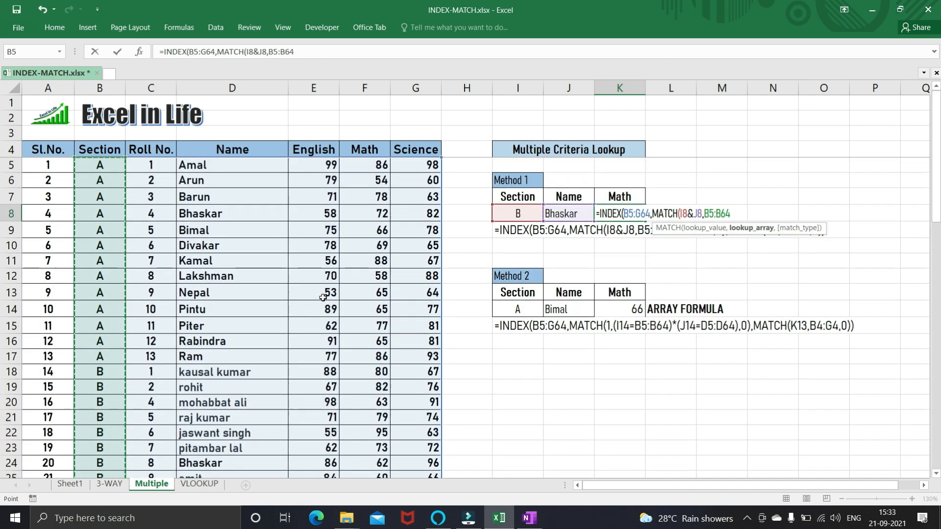
type("&")
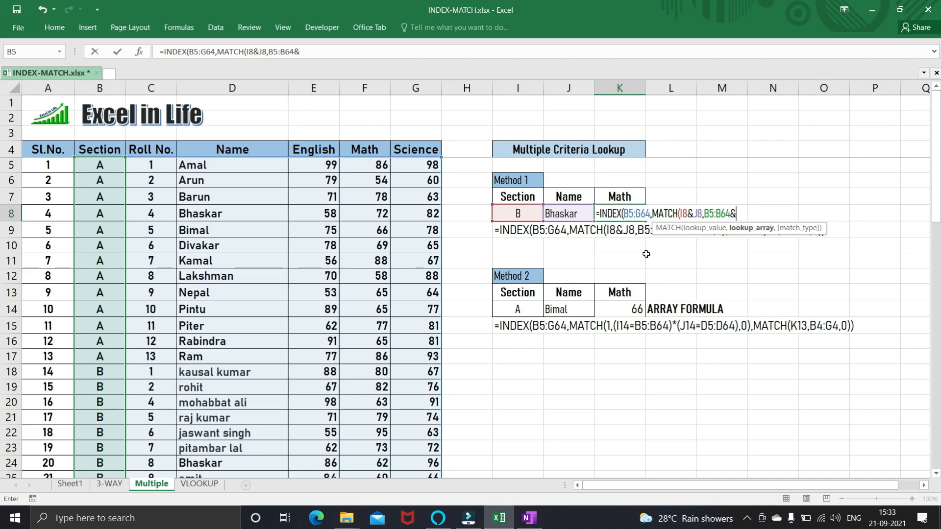
left_click(208, 165)
left_click_drag(208, 165, 208, 477)
scroll(443, 334, "up", 14)
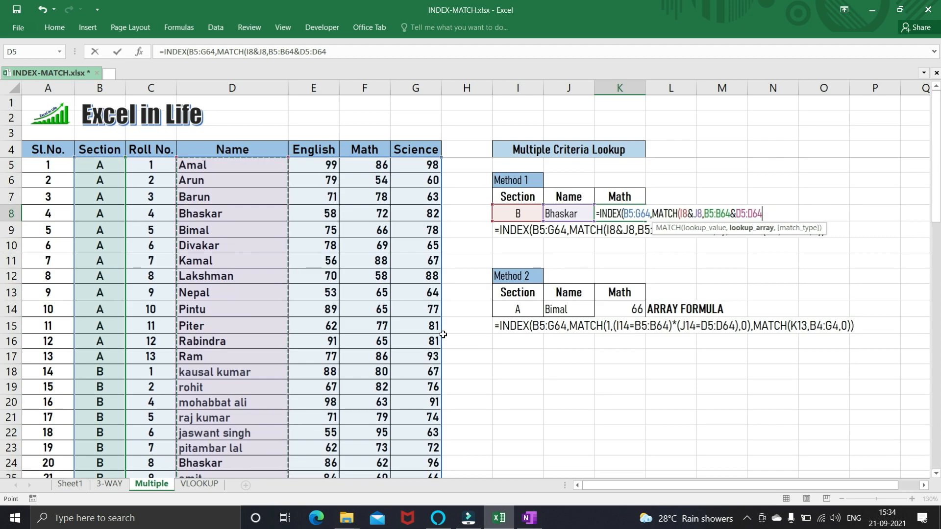
type(",0")
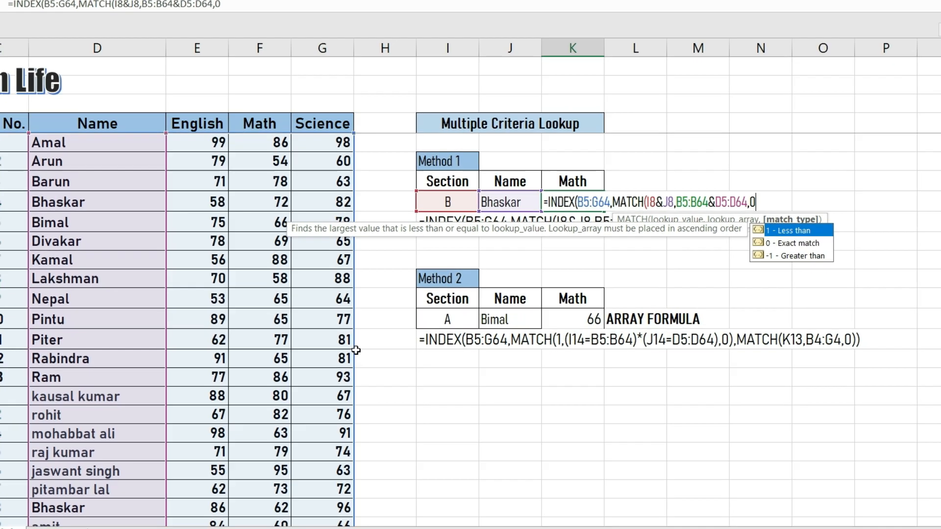
type(")")
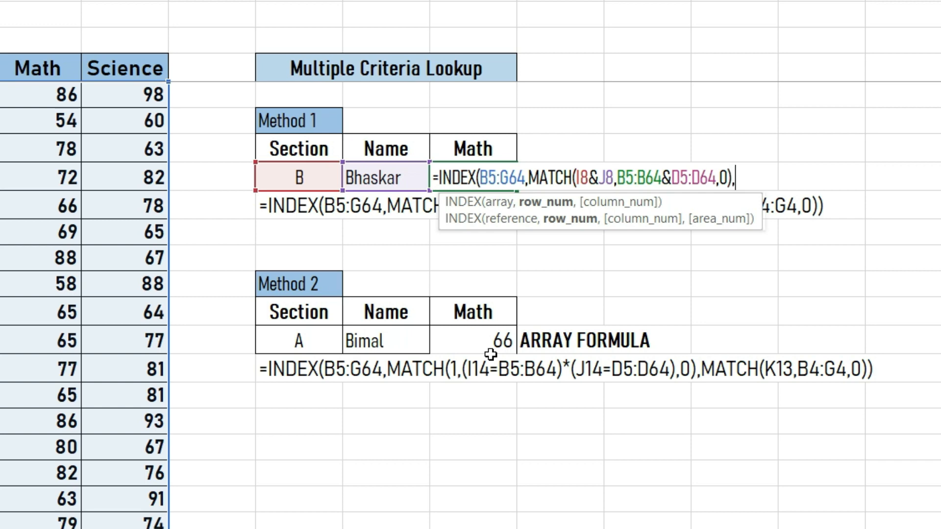
Add MATCH(K7,B4:G4,0) as the column number in K8 and enter the completed INDEX formula as an array formula.
type(",ma")
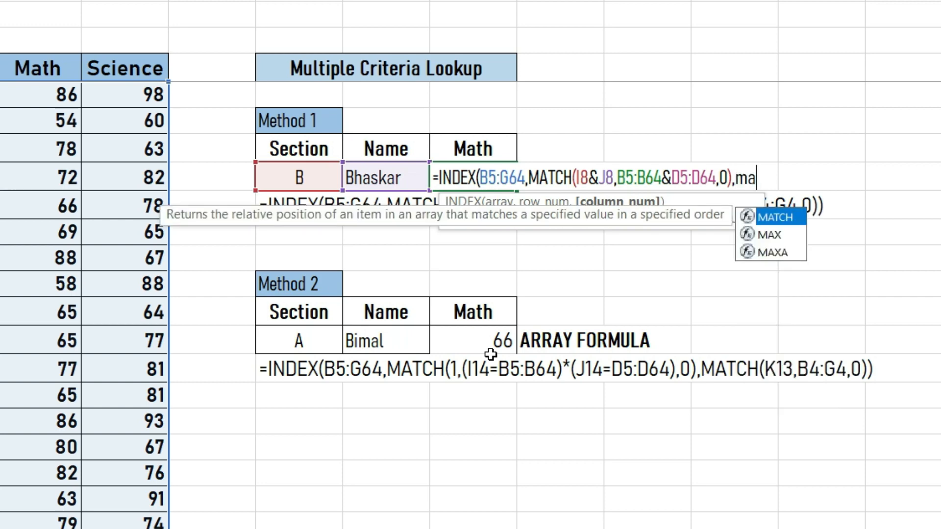
key("Tab")
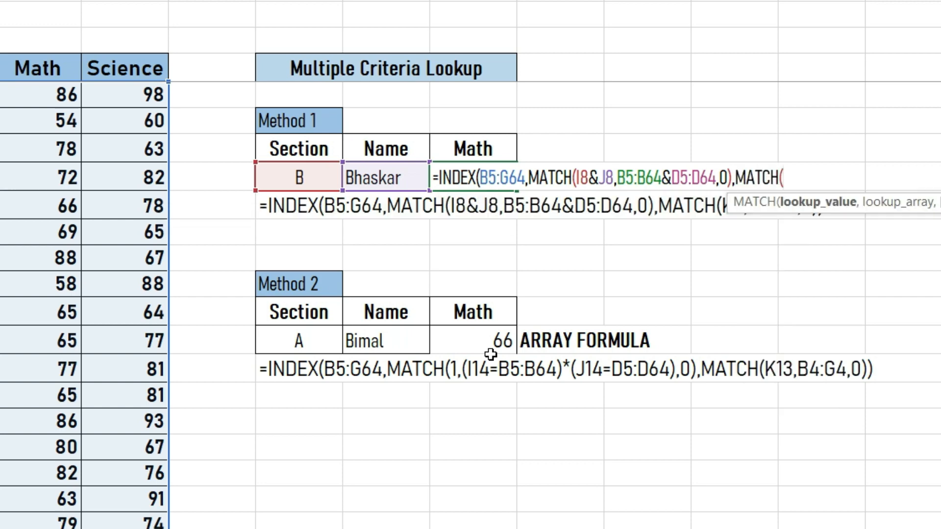
left_click(472, 153)
type(",")
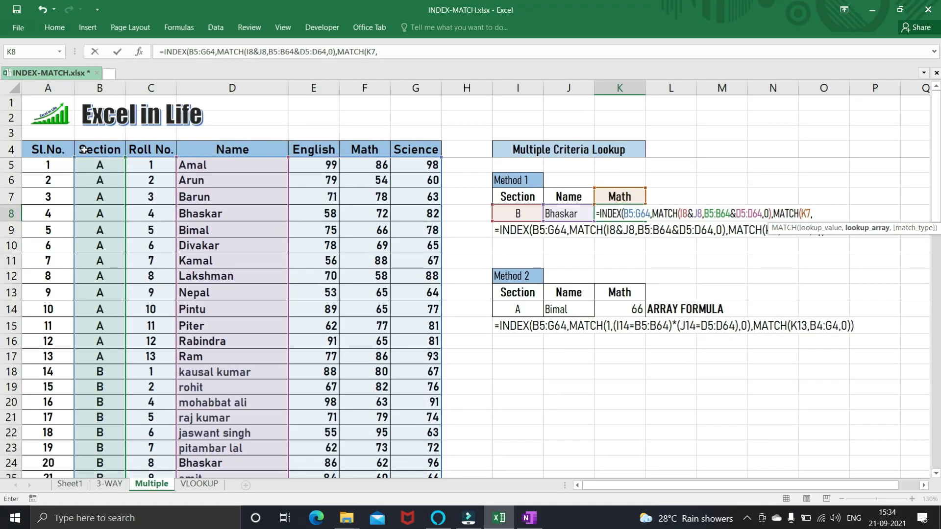
left_click(103, 151)
left_click_drag(142, 153, 427, 151)
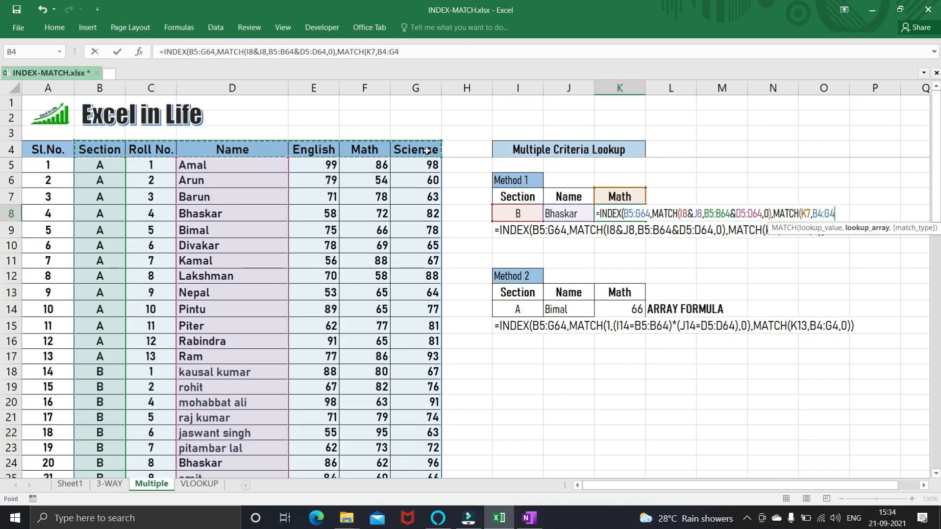
type(",0)")
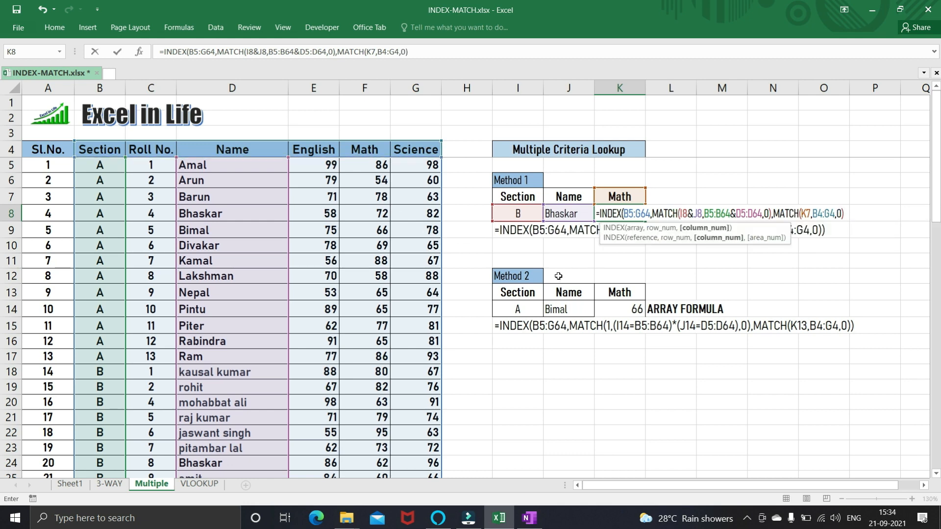
type(")")
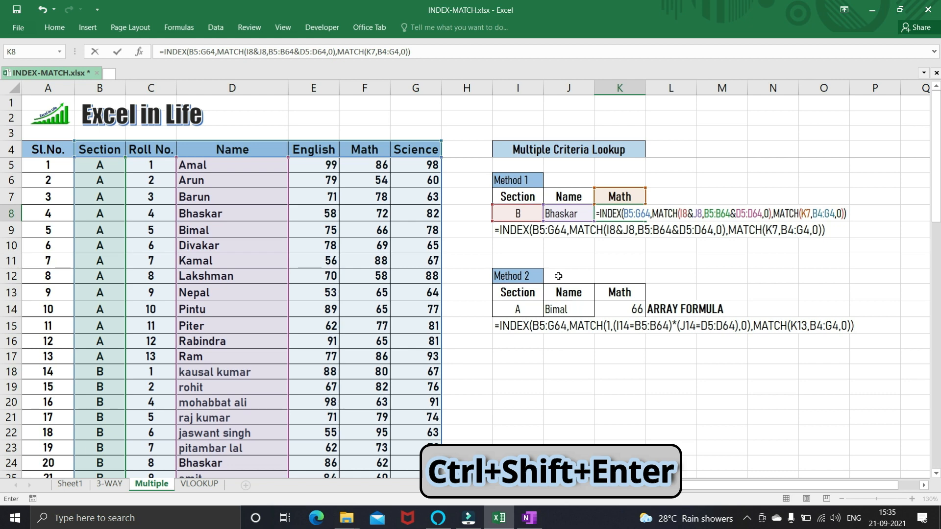
key("ctrl+shift+Return")
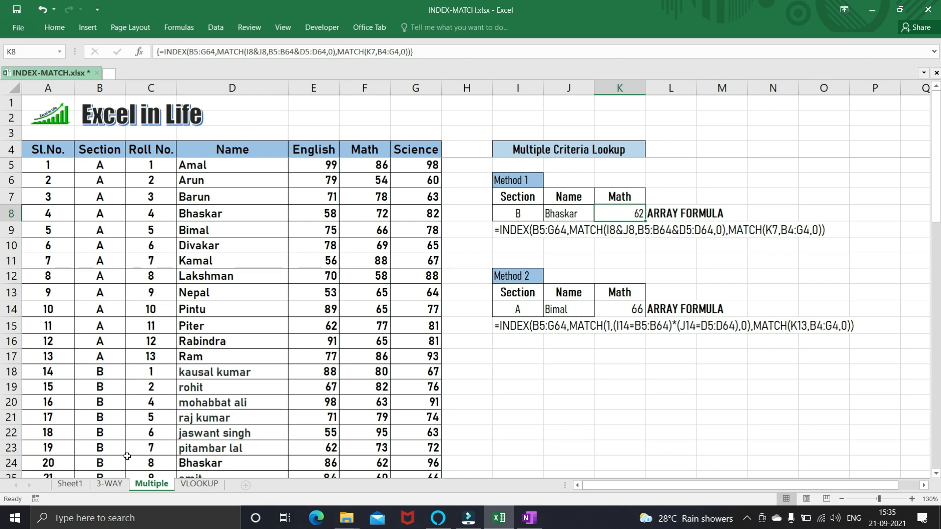
Check the K8 result against row 24, set the section in I8 to A, and compare the new result with row 8.
left_click_drag(48, 465, 421, 466)
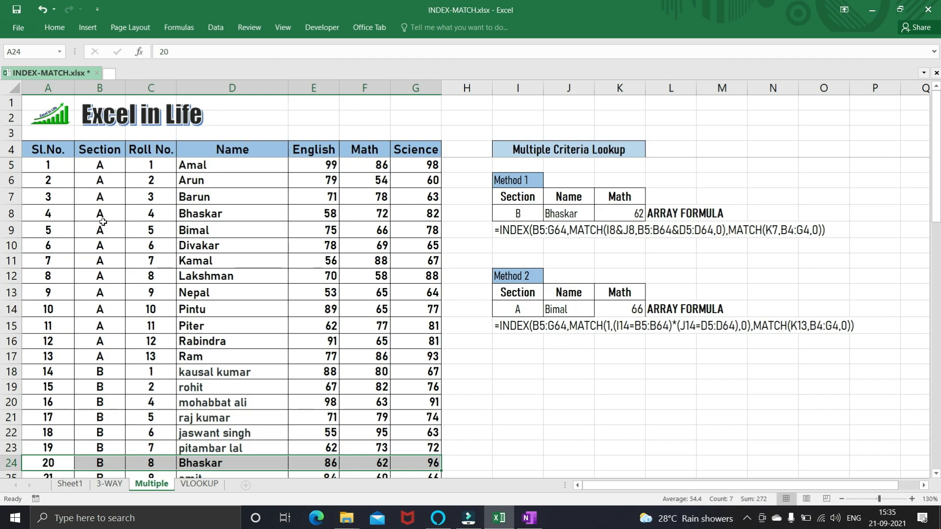
left_click(514, 213)
type("A")
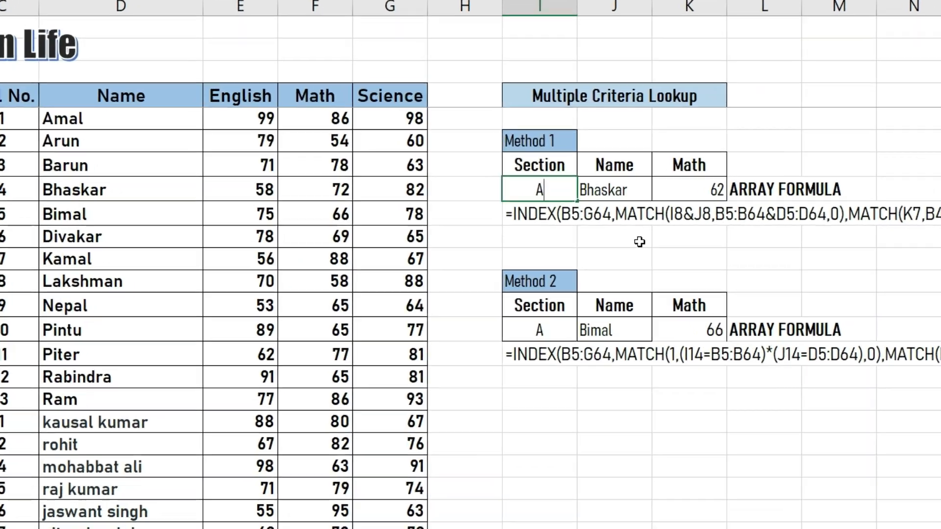
key("Return")
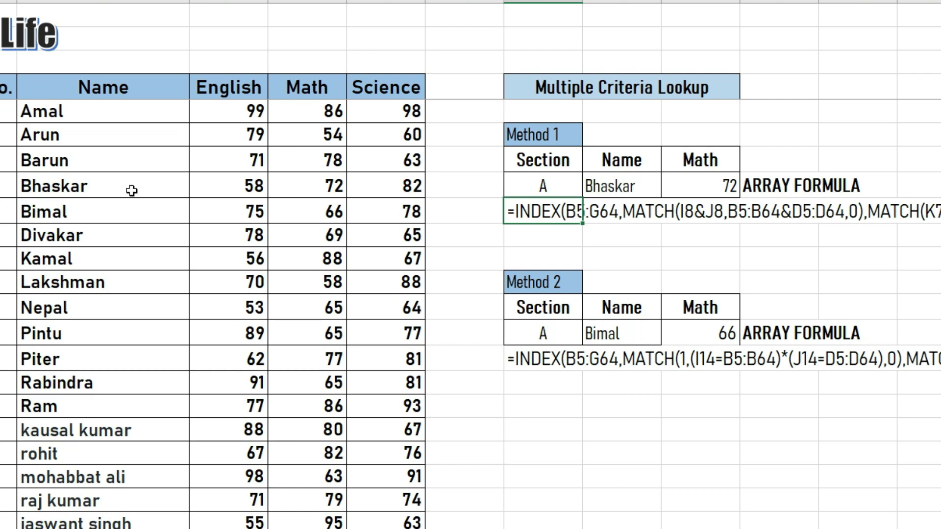
left_click_drag(7, 186, 416, 184)
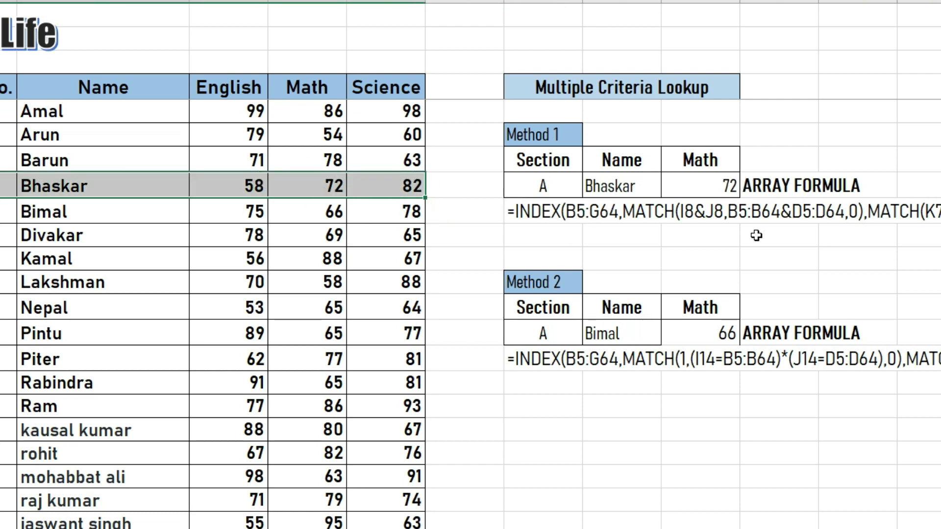
Clear the Method 2 Math result in K14.
left_click(624, 249)
left_click(714, 336)
key("Delete")
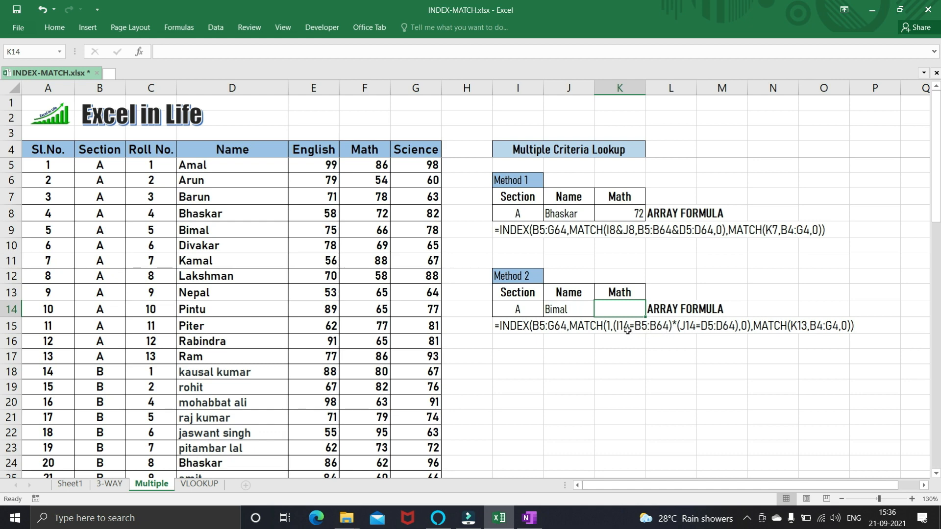
Preview the array of results for the test formula =I14=B5:B64 in I17, and discard the formula.
left_click(528, 360)
type("=")
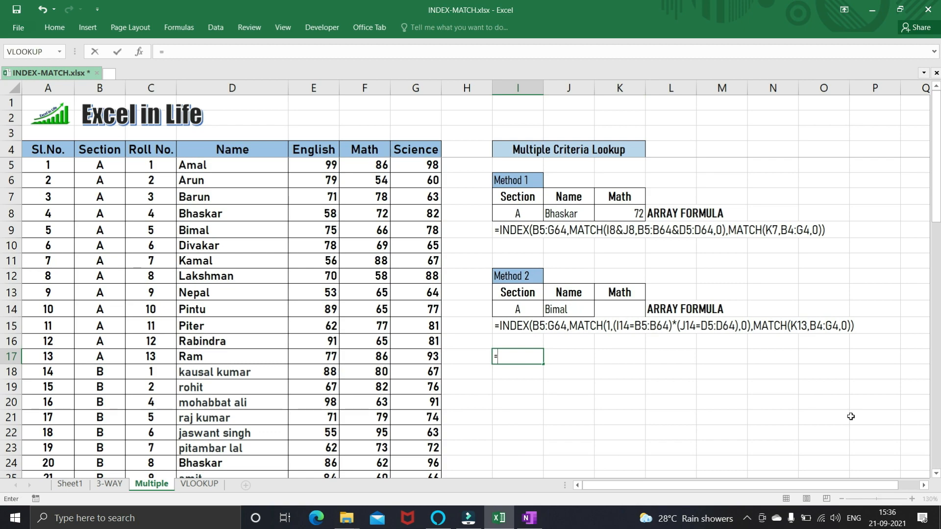
left_click(518, 311)
type("=")
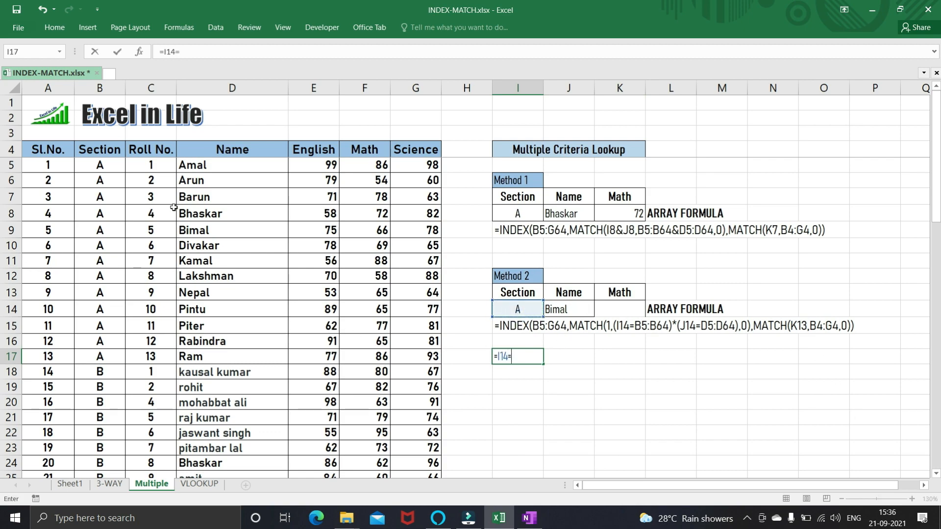
left_click(100, 165)
left_click_drag(100, 192, 97, 441)
scroll(190, 395, "up", 14)
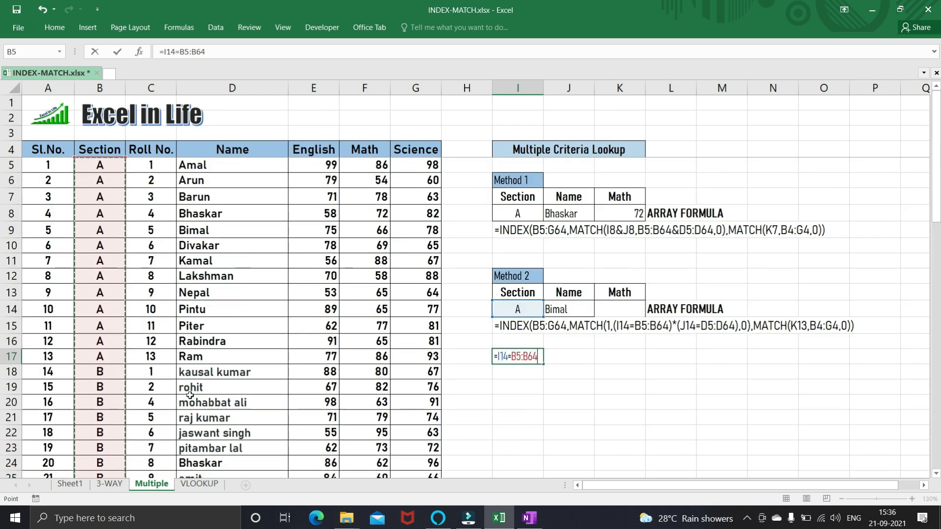
key("F9")
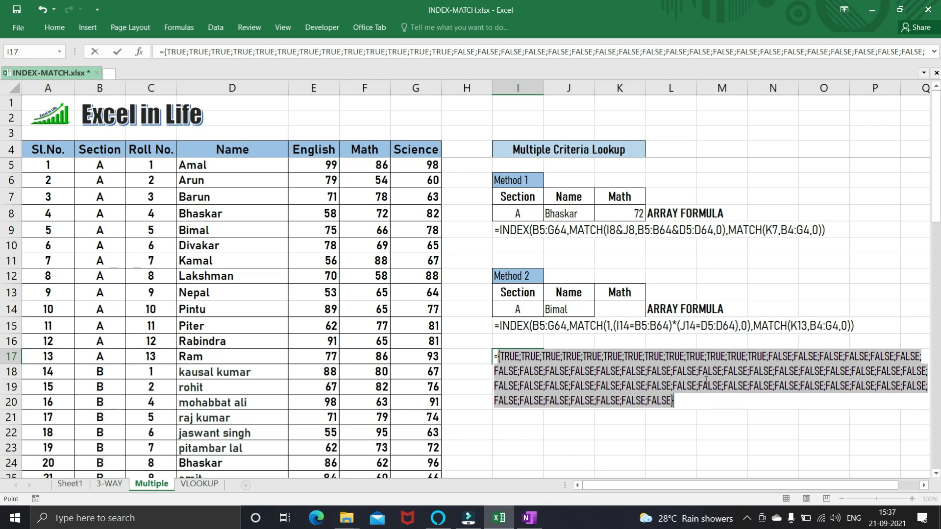
key("ctrl+z")
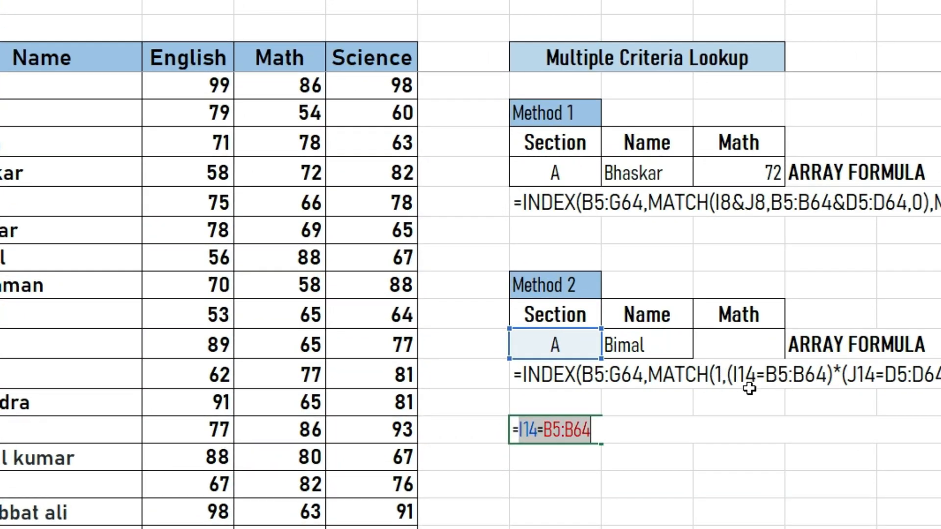
key("Escape")
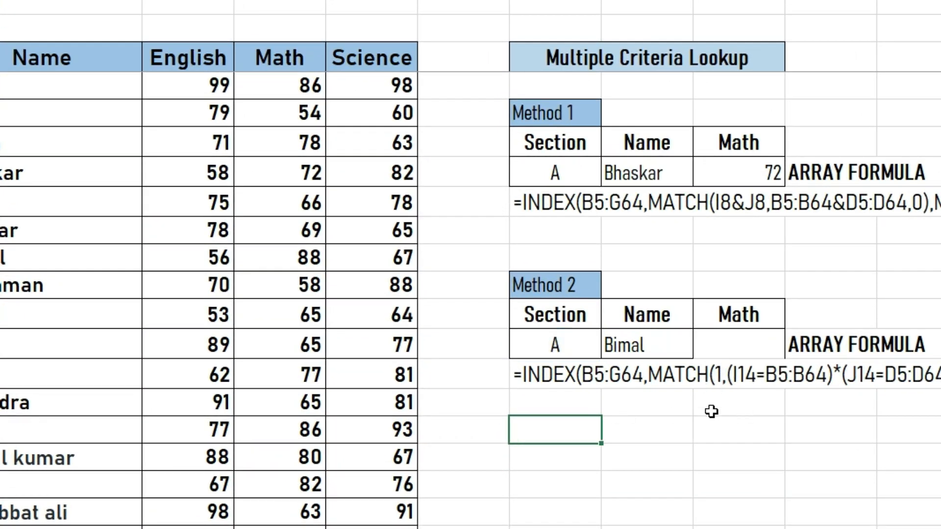
Test the formula =TRUE*TRUE in I17, and clear the cell.
type("=TRUE")
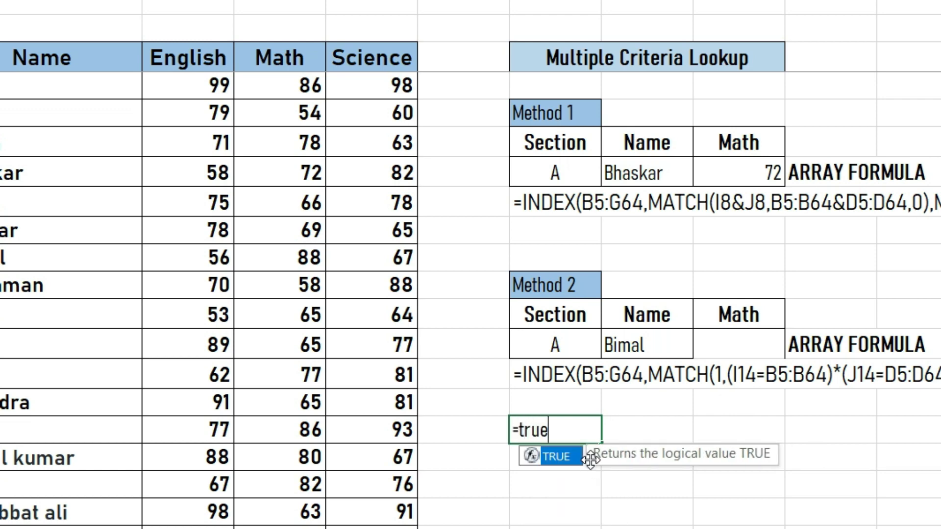
type("*TRUE")
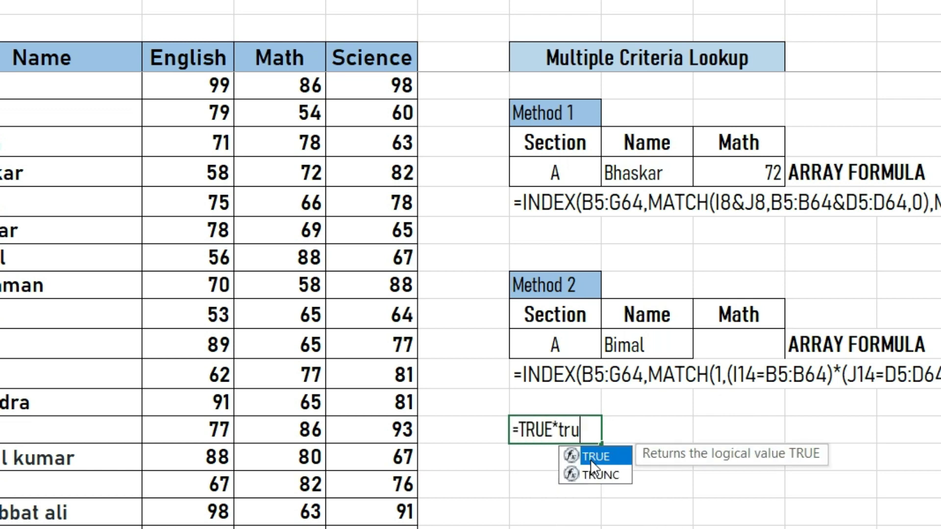
key("ctrl+Return")
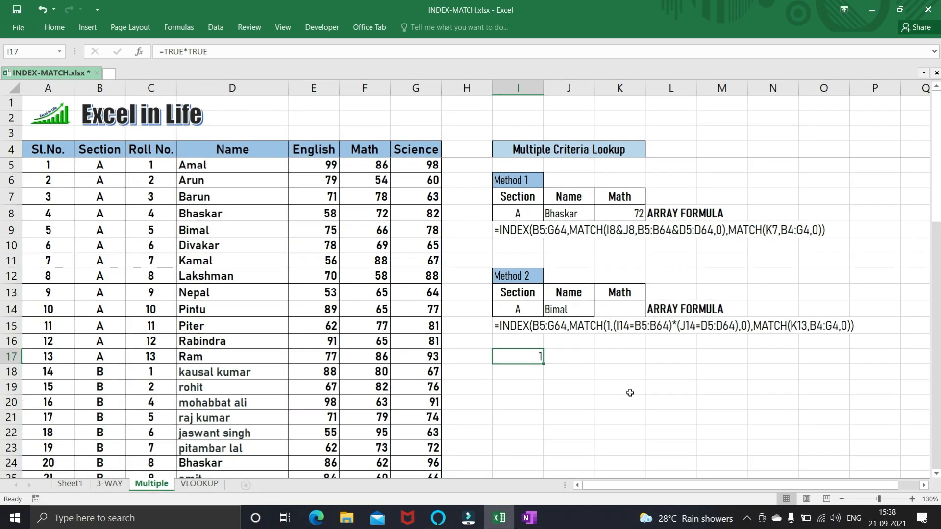
key("Delete")
Start an INDEX formula in K14 with the array B5:G64.
key("Up")
key("Up")
key("Up")
key("Right")
key("Right")
type("=ind")
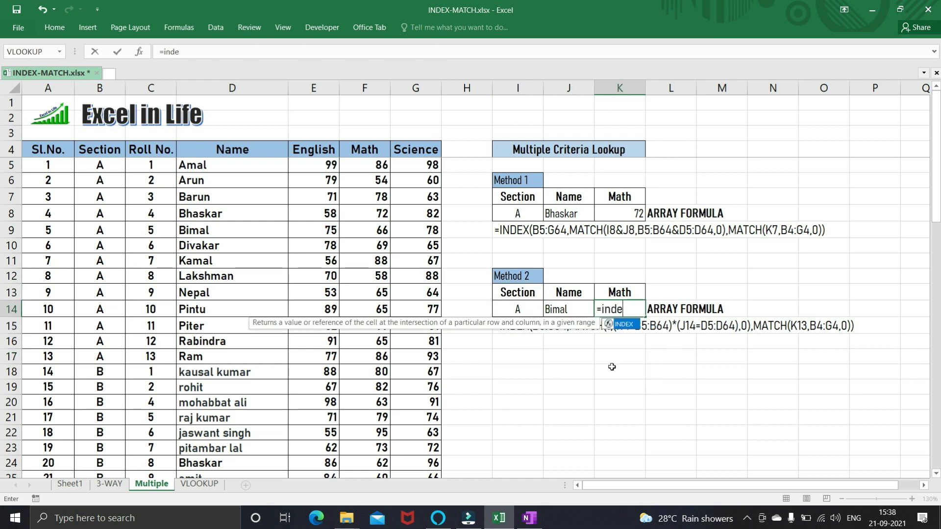
key("Tab")
left_click_drag(108, 168, 426, 428)
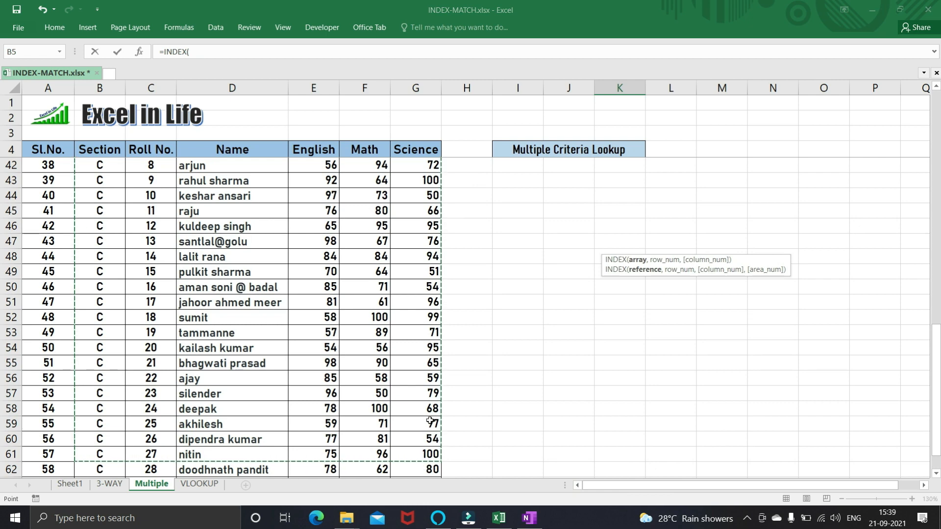
left_click(937, 473)
key("shift+Down")
key("shift+Down")
key("shift+Down")
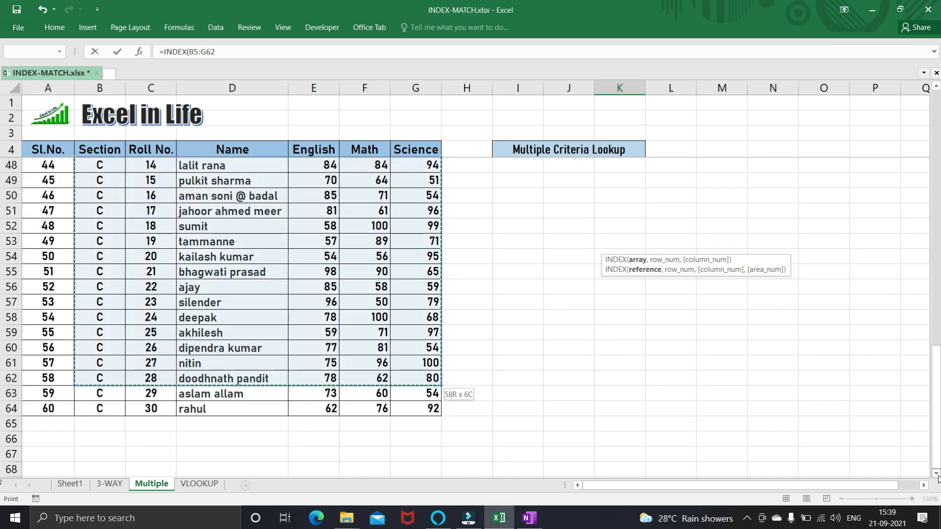
left_click_drag(936, 420, 939, 169)
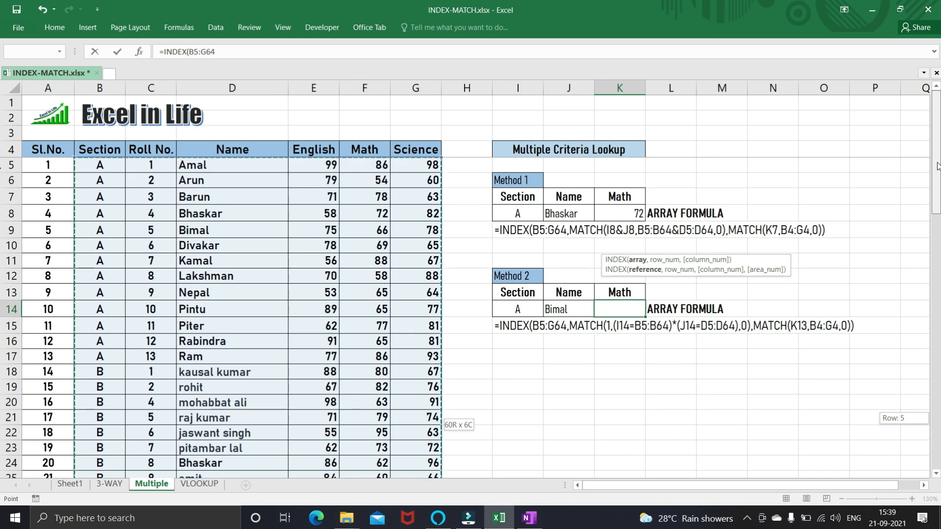
Add a MATCH function as the row number in K14, with the lookup value 1.
type(",")
left_click(227, 52)
type("match")
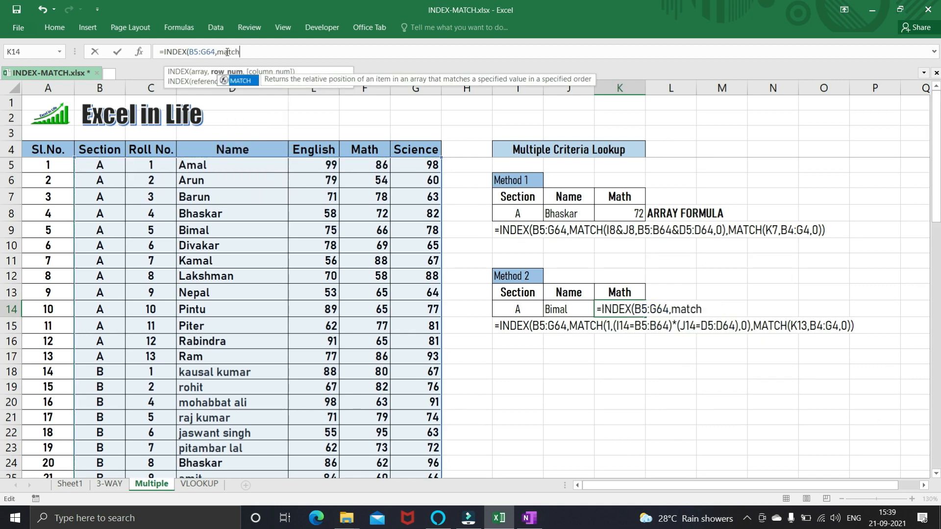
key("Tab")
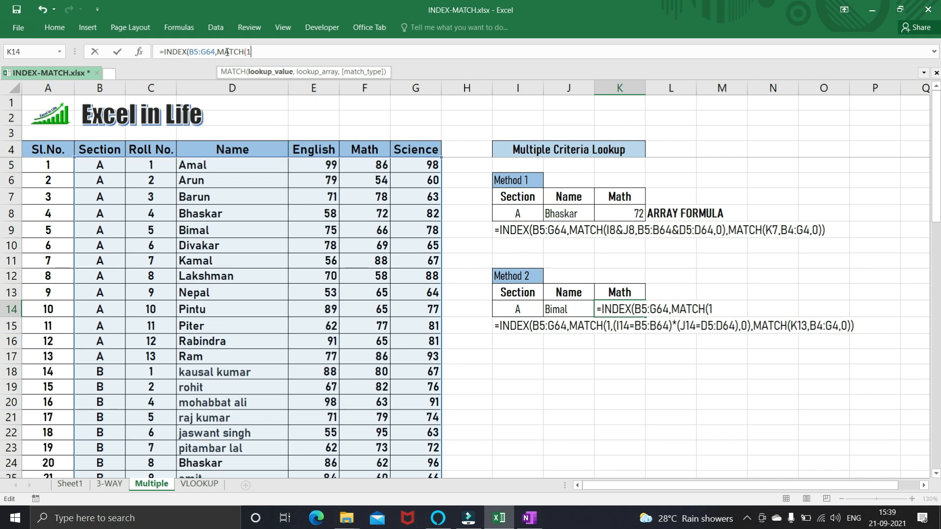
type("1,")
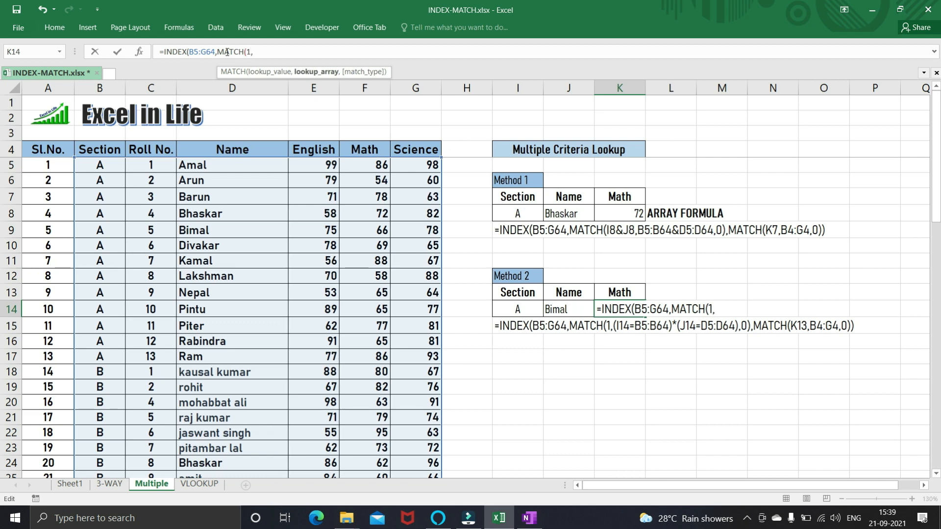
Enter the section criterion (I14=B5:B64) as the first part of the MATCH lookup array in K14.
type("(")
left_click(521, 312)
type("=")
left_click_drag(87, 168, 107, 410)
type(")")
left_click_drag(936, 407, 936, 153)
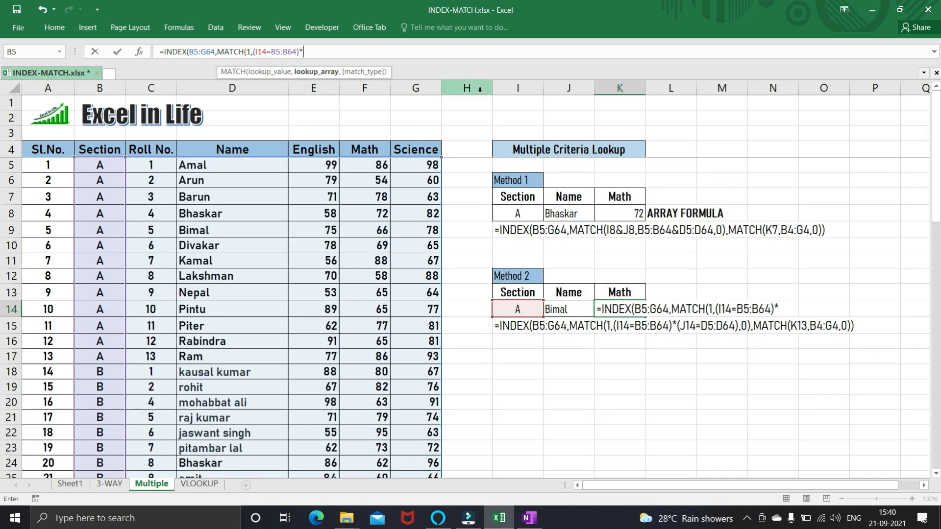
Multiply the section criterion by the name criterion (J14=D5:D64) in K14's MATCH and enter match type 0.
type("*(")
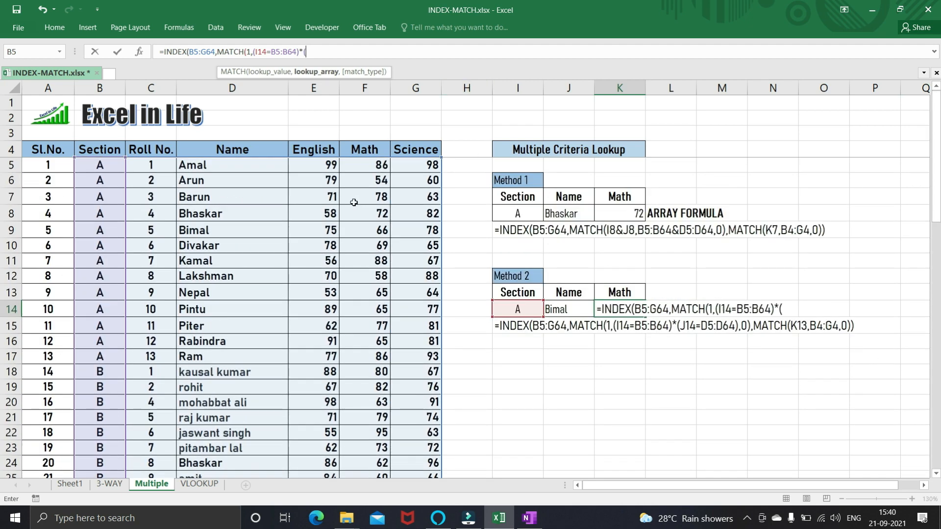
left_click(566, 310)
type("=")
left_click_drag(240, 169, 238, 466)
scroll(289, 265, "down", 7)
key("shift+Down")
key("shift+Down")
key("shift+Down")
key("shift+Down")
key("shift+Down")
key("shift+Down")
key("shift+Down")
key("shift+Down")
key("shift+Down")
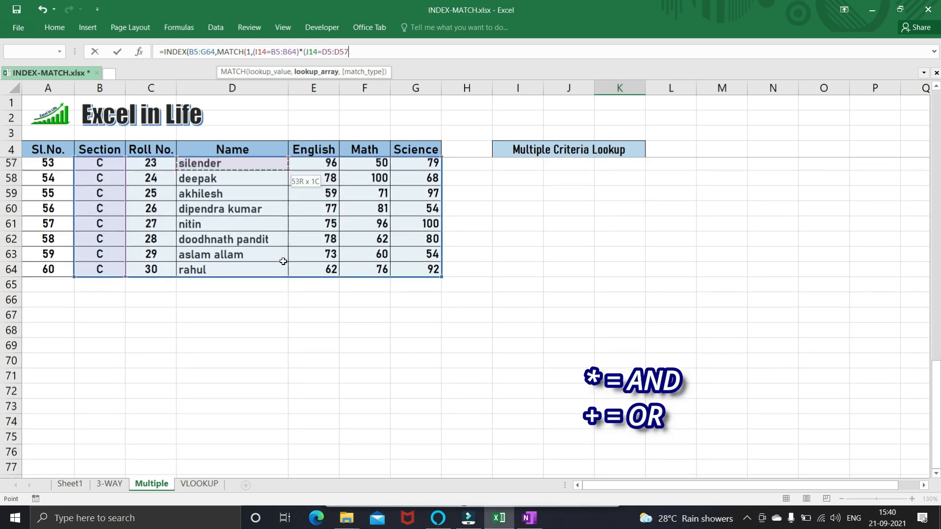
key("shift+Up")
left_click_drag(938, 417, 938, 147)
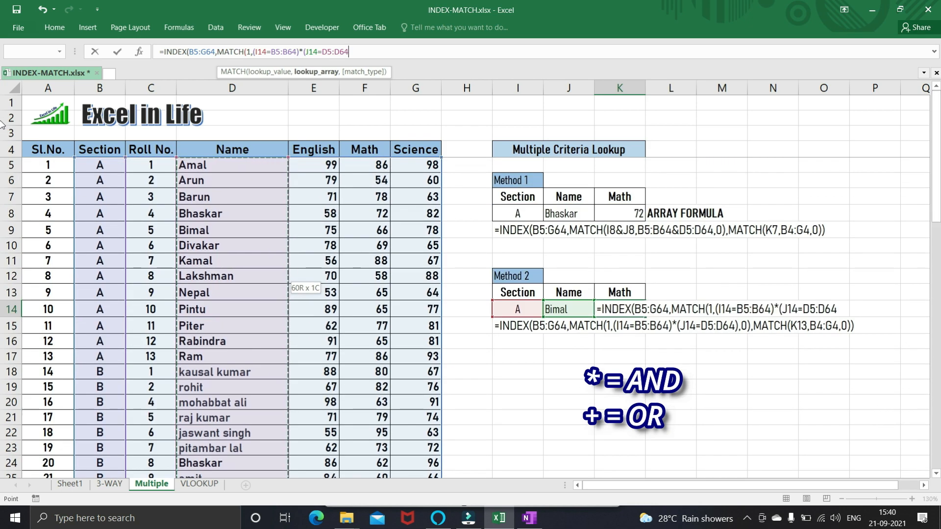
type(")")
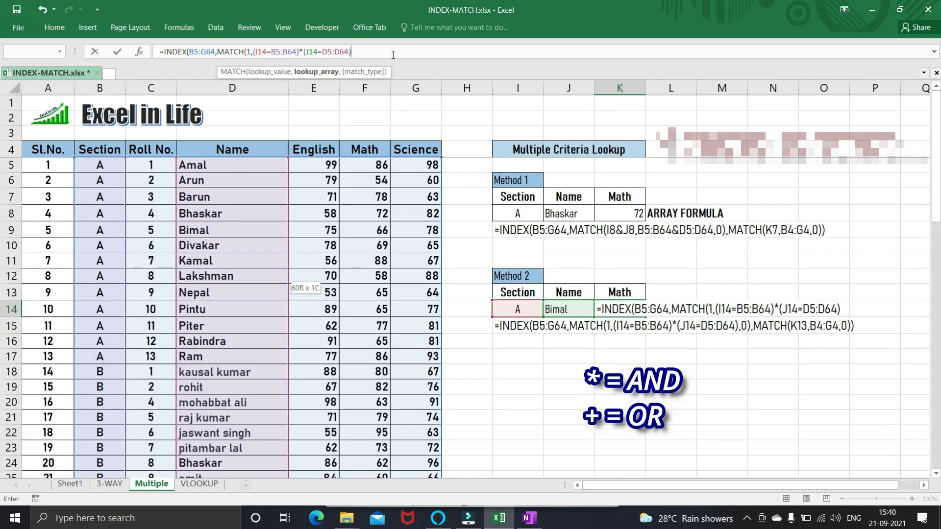
type(",")
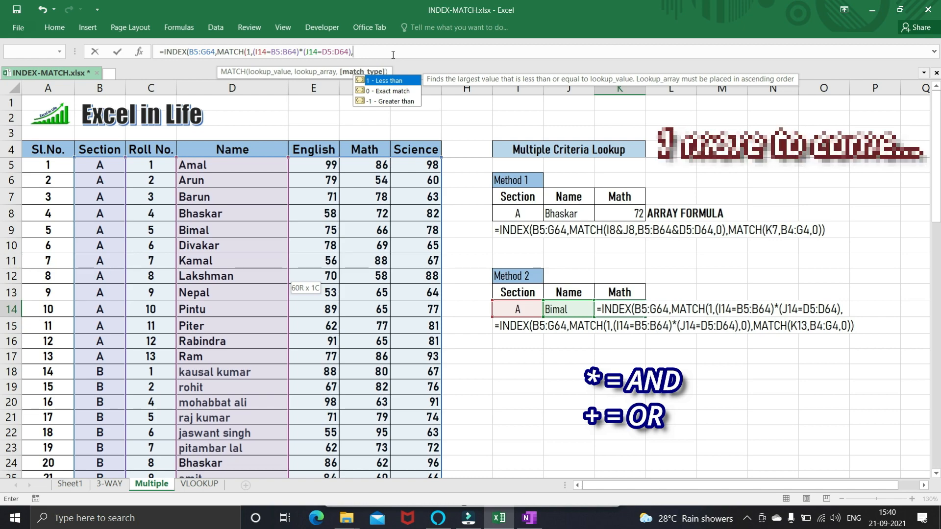
type("0")
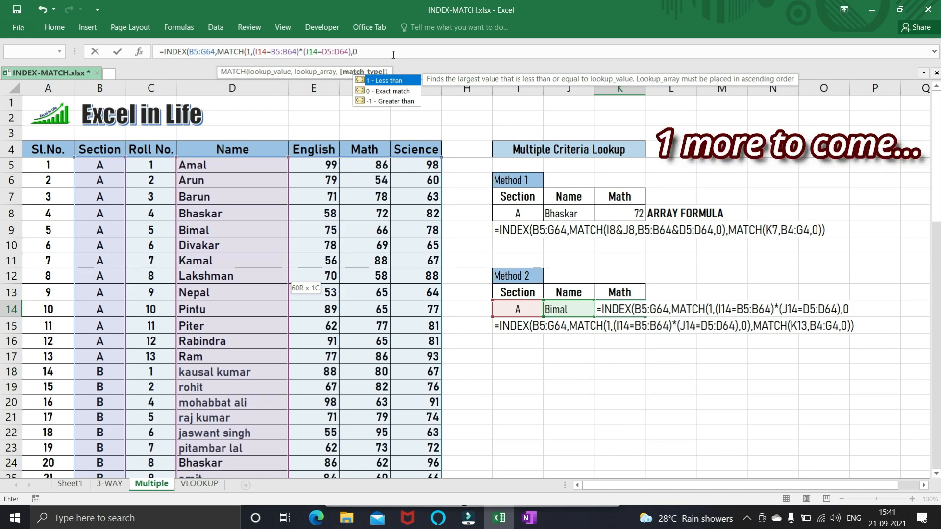
Add MATCH(K13,B4:G4,0) as the column number in K14's INDEX and enter the formula as an array formula.
type(")")
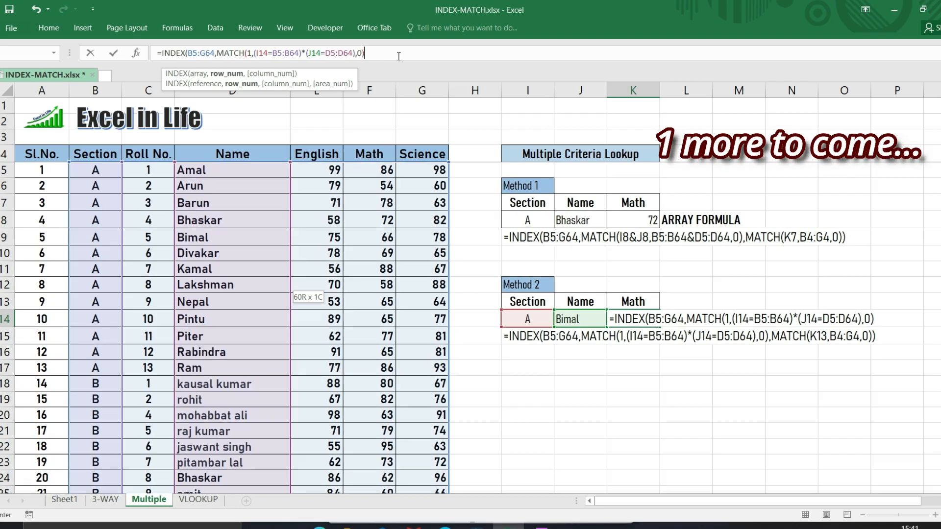
type(",")
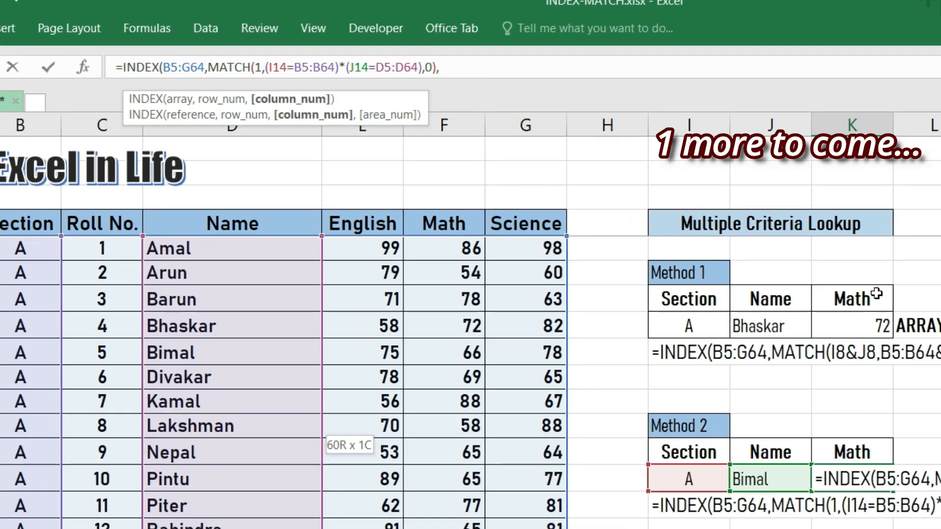
type("match")
key("Tab")
left_click(855, 452)
type(",")
left_click_drag(34, 222, 552, 222)
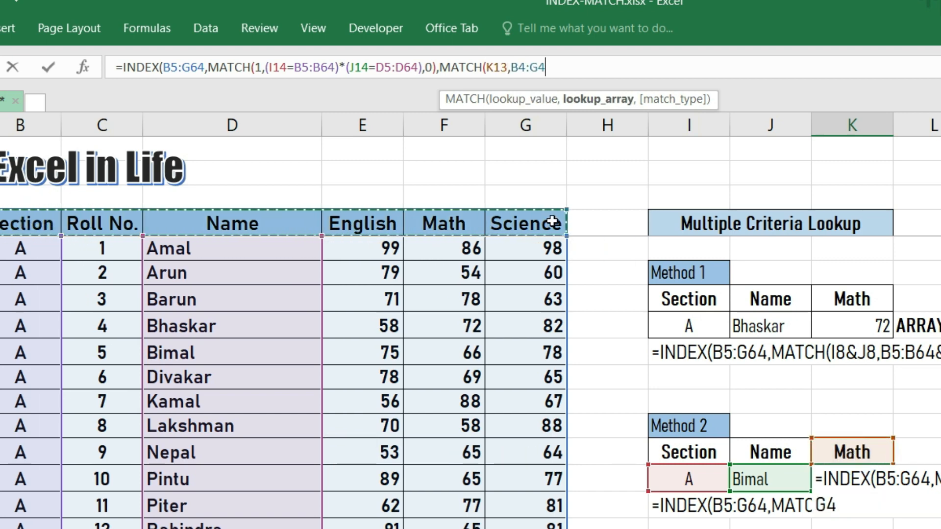
type(",0))")
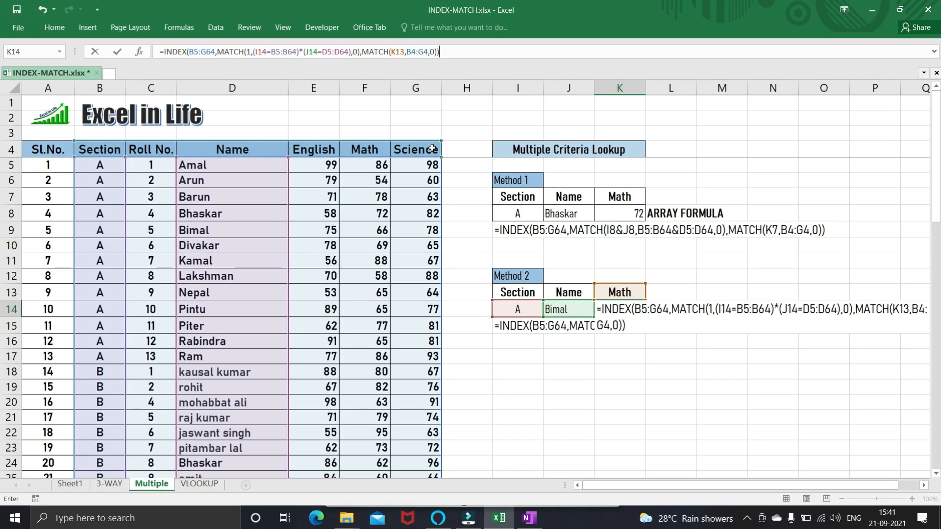
key("ctrl+shift+Return")
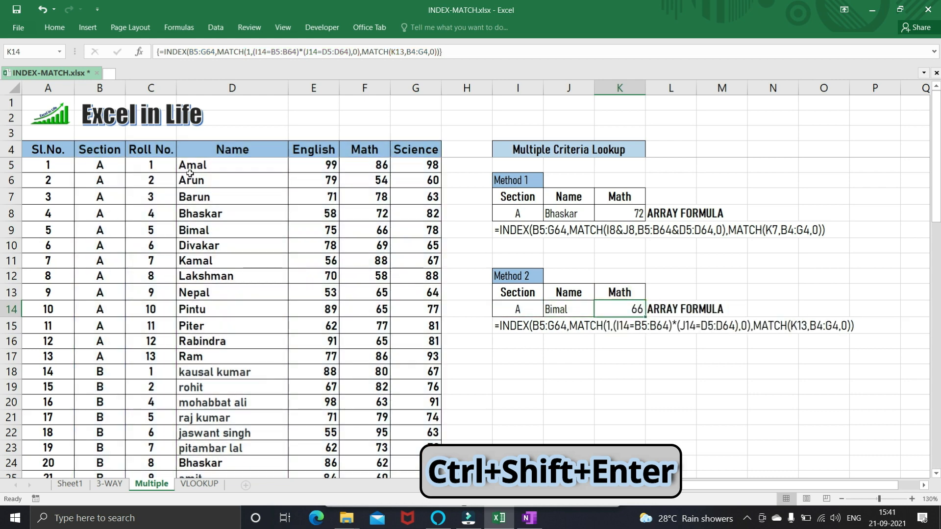
left_click(375, 230)
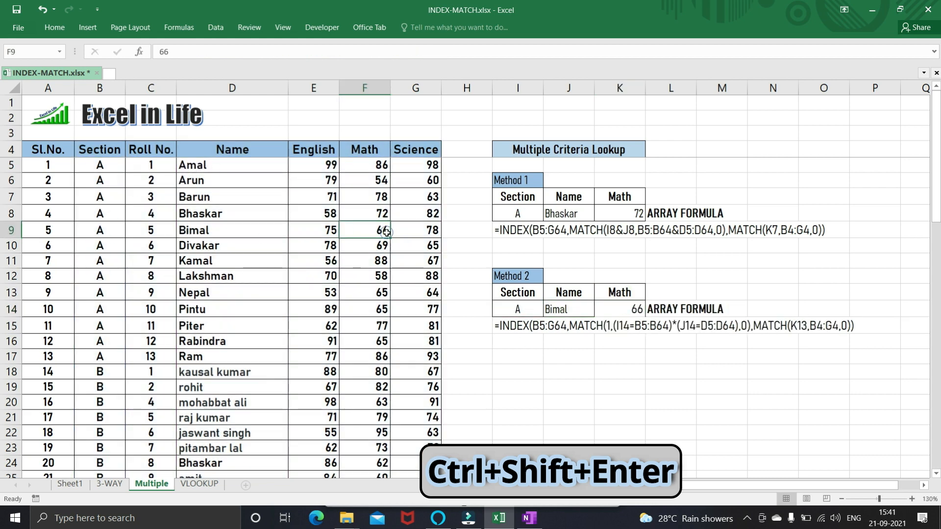
Copy the English heading from E4 into K13 and compare the result with the student's record in row 9.
left_click(314, 149)
key("ctrl+c")
left_click(637, 297)
key("ctrl+v")
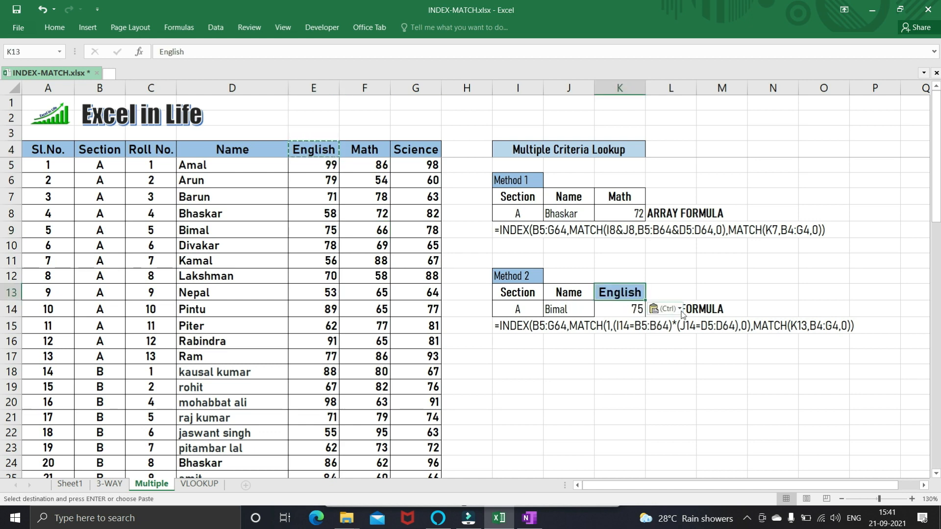
left_click_drag(42, 229, 412, 234)
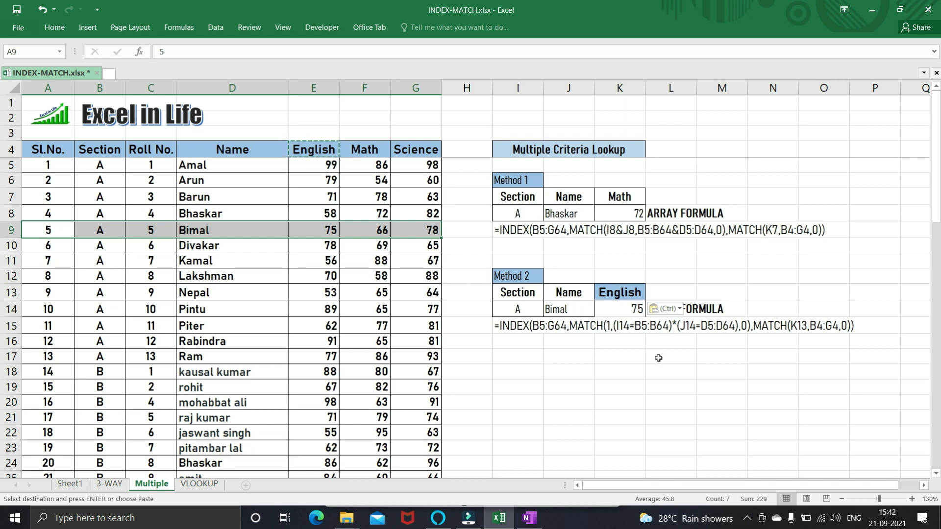
key("Escape")
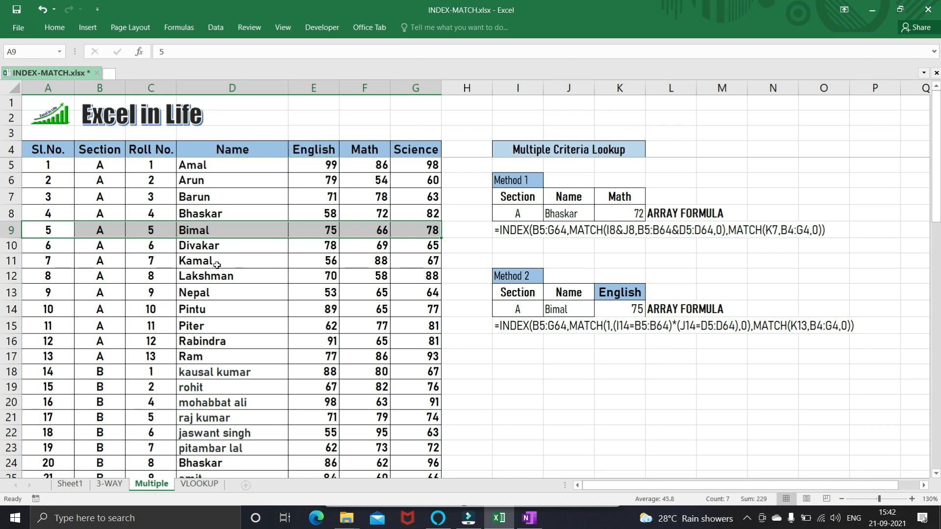
Copy the student name from D13 into the lookup name cell J14 and compare the result with row 13.
left_click(202, 293)
key("ctrl+c")
left_click(557, 310)
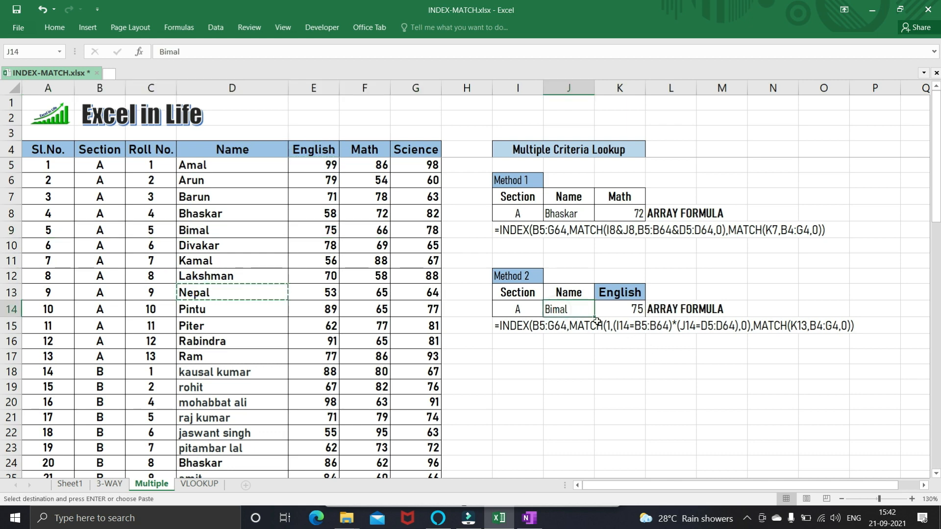
key("ctrl+v")
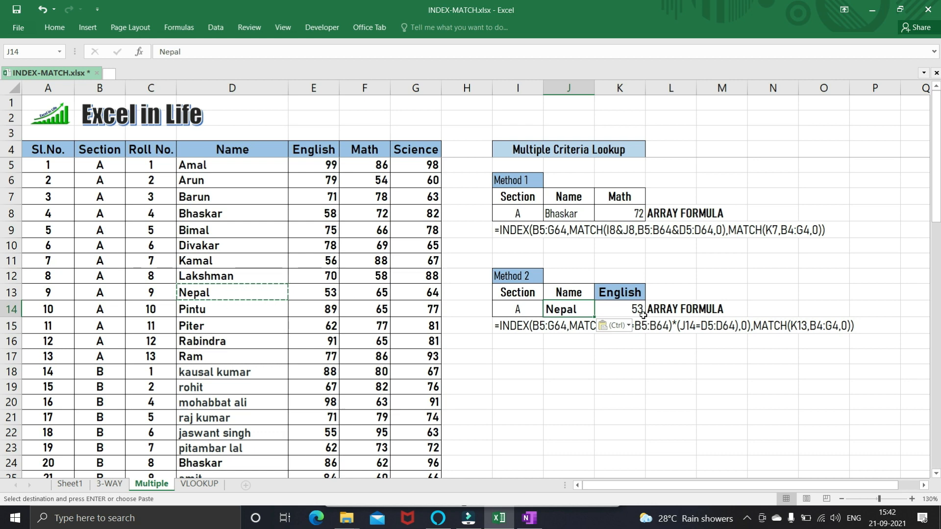
left_click_drag(58, 295, 419, 299)
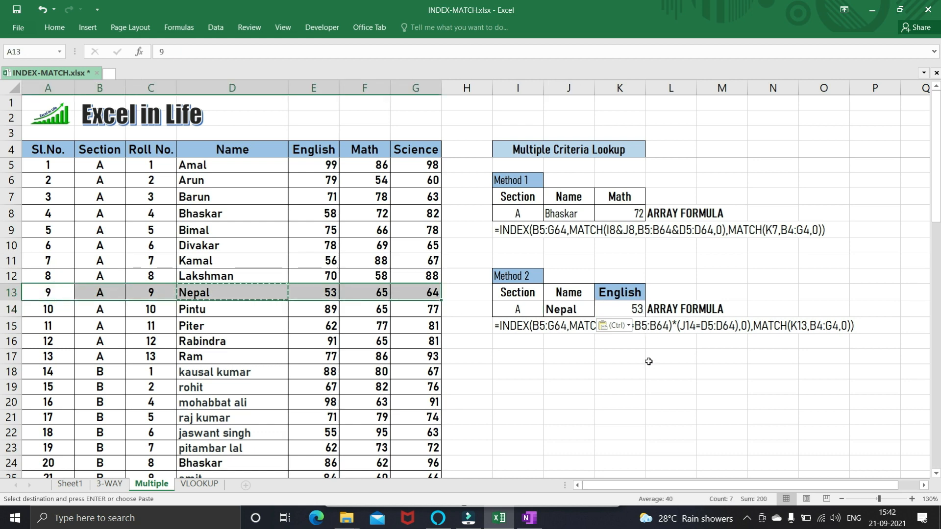
left_click(630, 361)
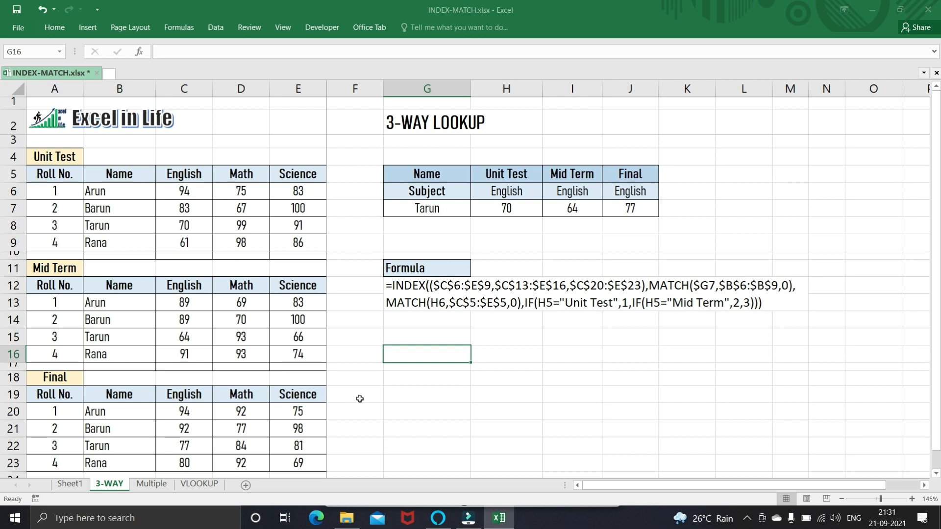
Test the 3-way lookup by choosing the first listed student in G7 and Math as the subject in H6.
left_click(460, 210)
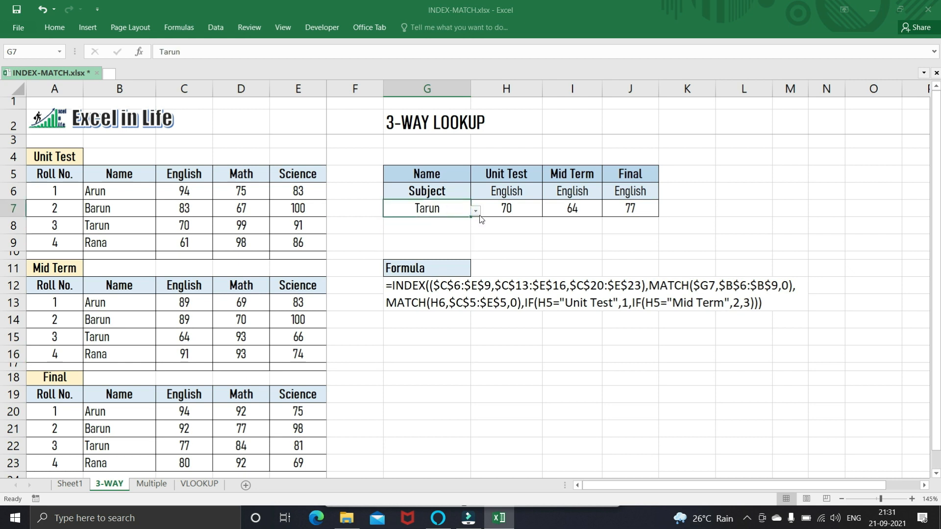
left_click(475, 211)
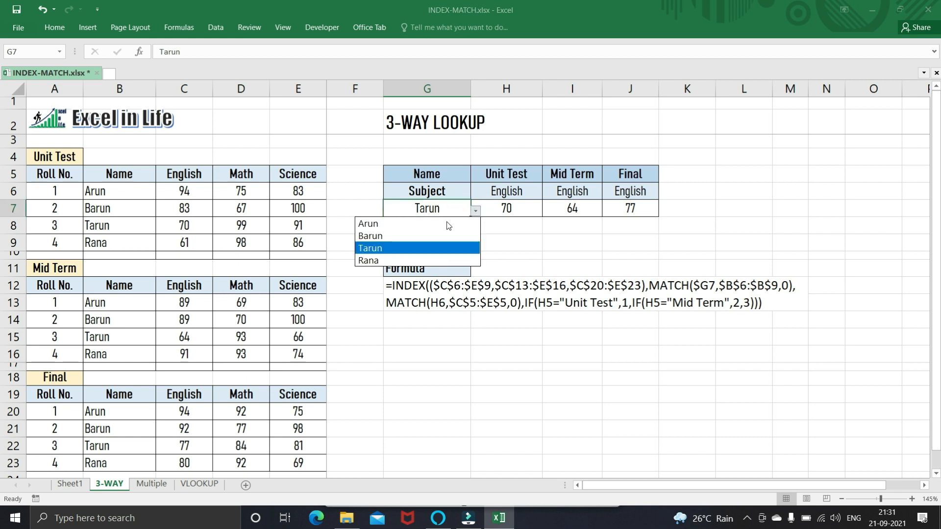
left_click(426, 225)
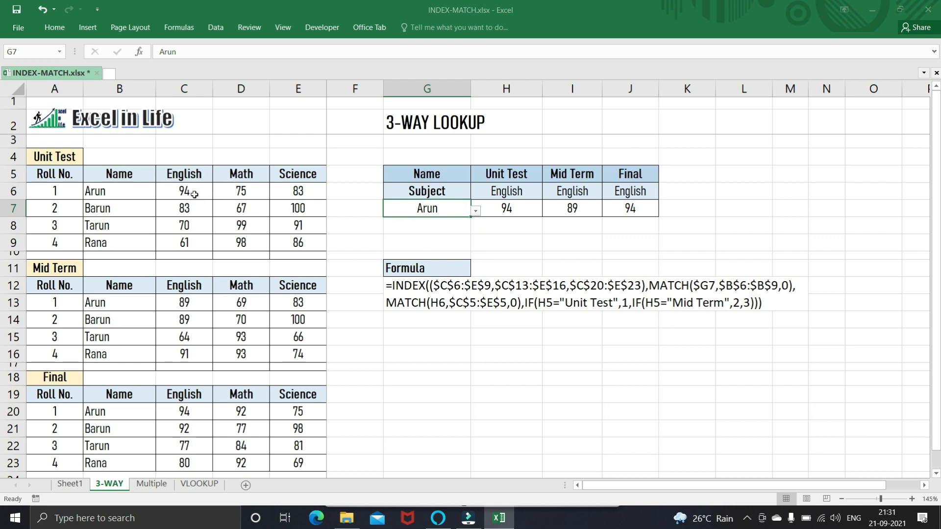
left_click(507, 191)
left_click(547, 195)
left_click(514, 218)
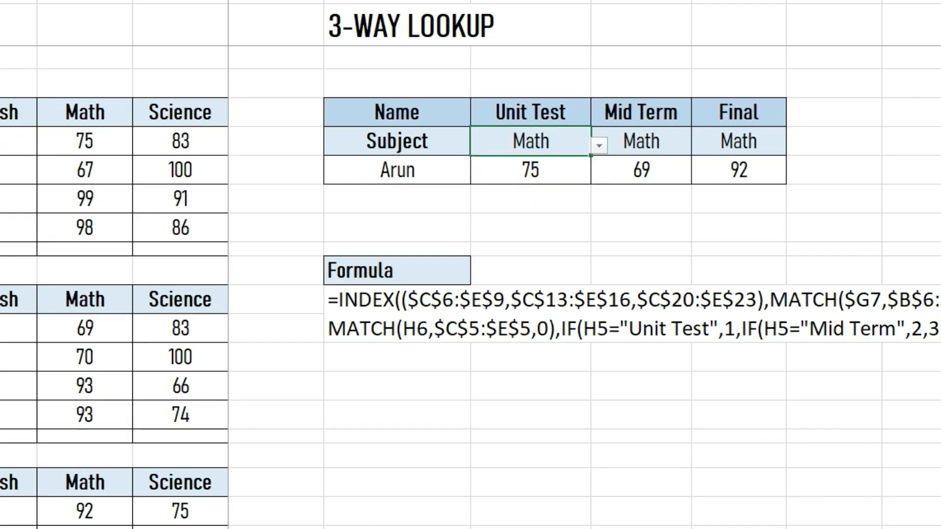
Choose the last listed student in G7 and Science as the Unit Test subject in H6.
left_click(458, 180)
left_click(479, 175)
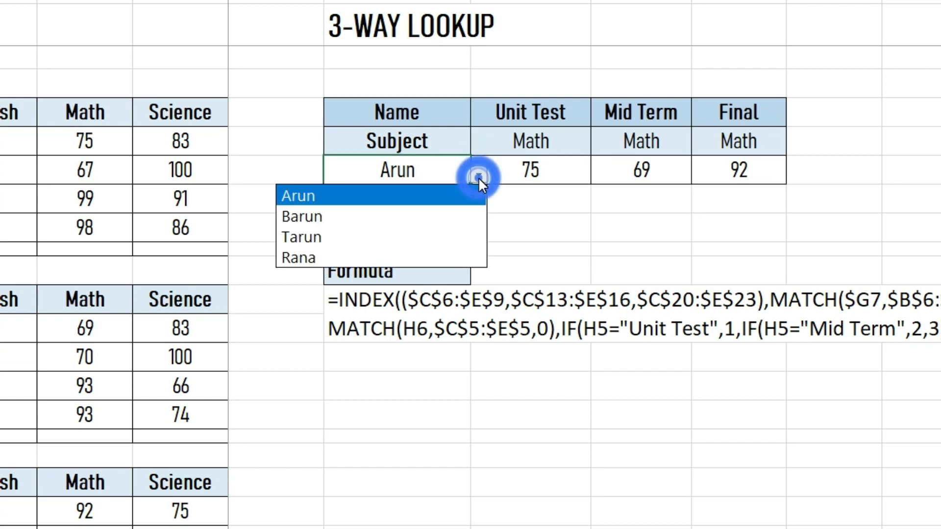
left_click(380, 258)
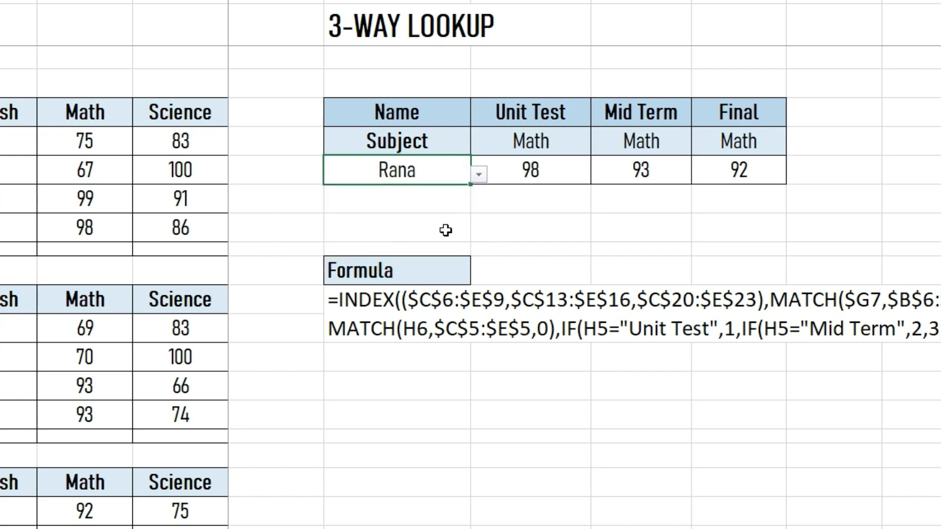
left_click(569, 145)
left_click(599, 147)
left_click(490, 208)
left_click(438, 205)
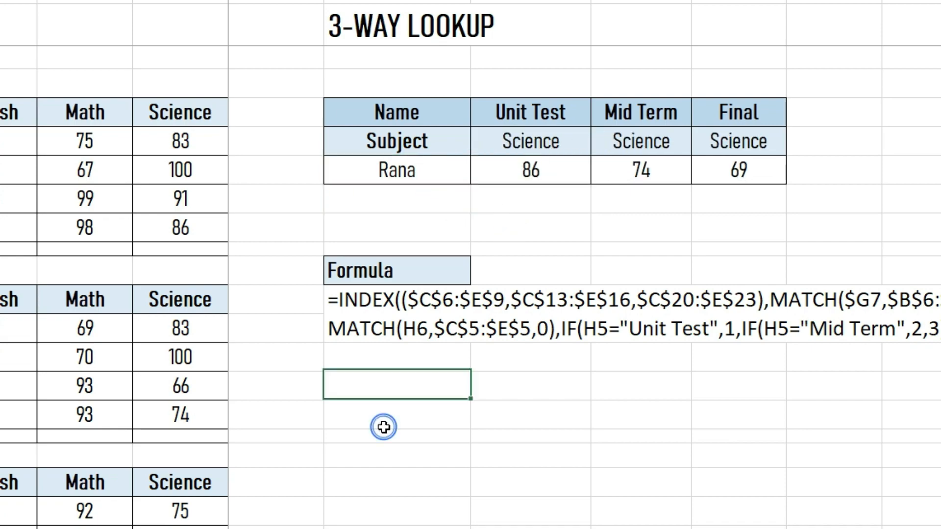
Start an INDEX formula in H7 with the three-area reference (C6:E9,C13:E16,C20:E23).
type("=index")
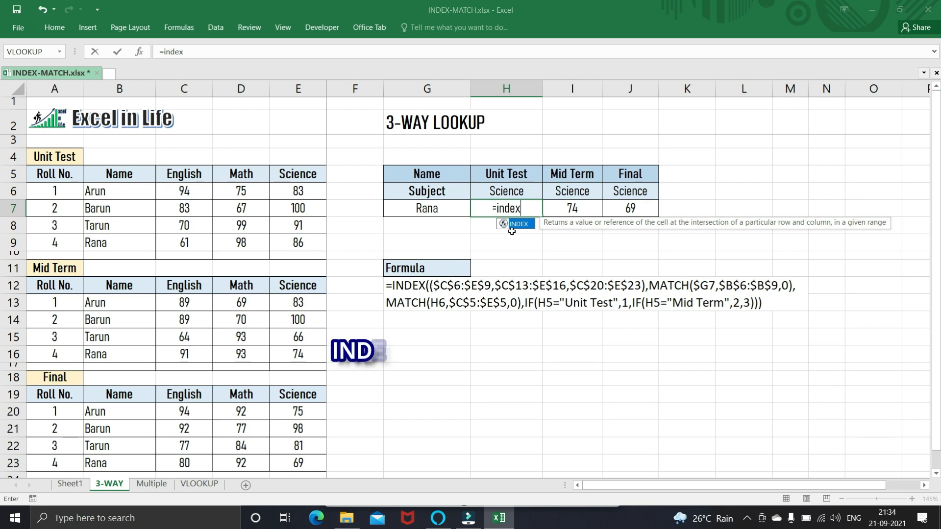
key("Tab")
type("(")
left_click_drag(184, 191, 318, 250)
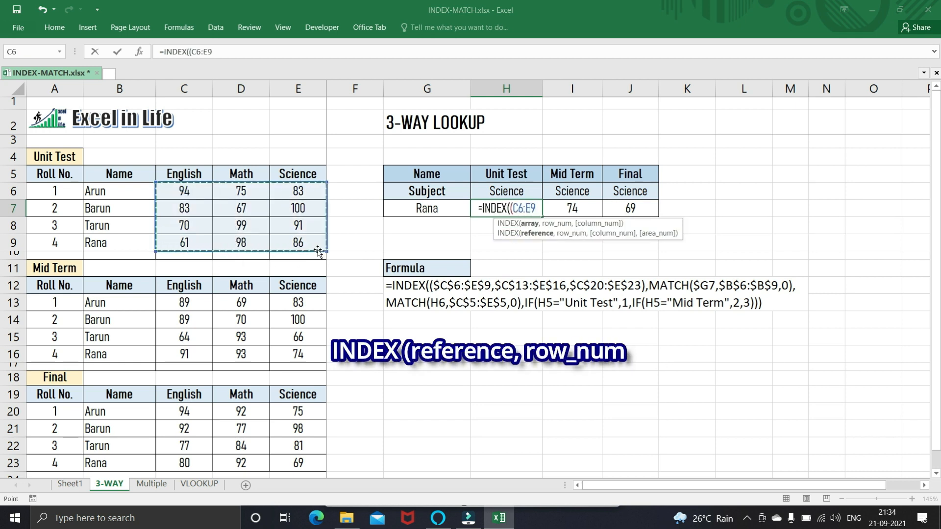
type(",")
left_click_drag(184, 303, 313, 359)
type(",")
left_click_drag(176, 415, 298, 463)
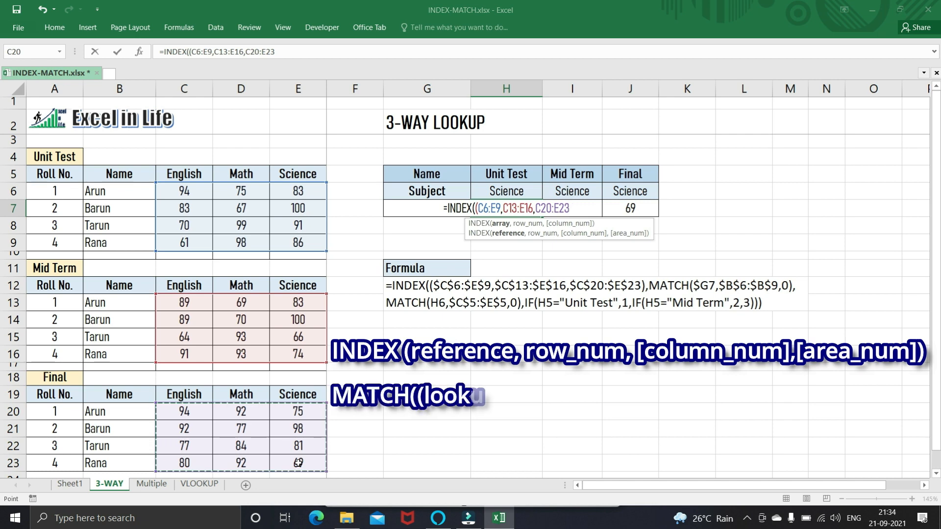
type(")")
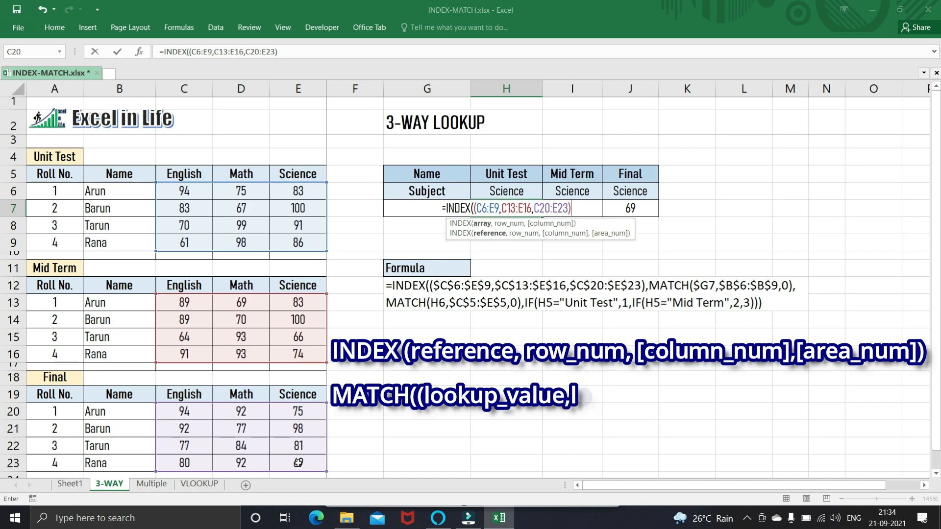
Add MATCH(G7,B6:B9,0) as the row number in H7's INDEX formula.
type(",")
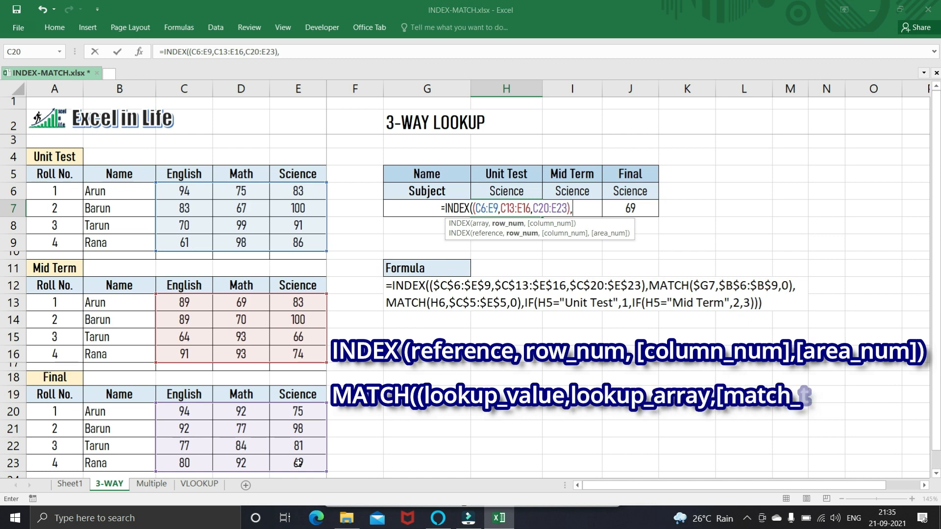
type("match")
key("Tab")
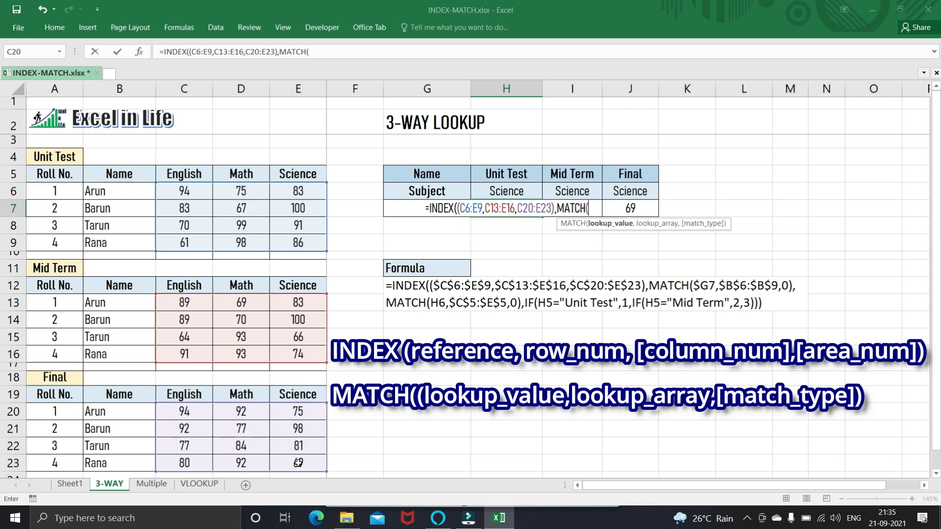
left_click(395, 212)
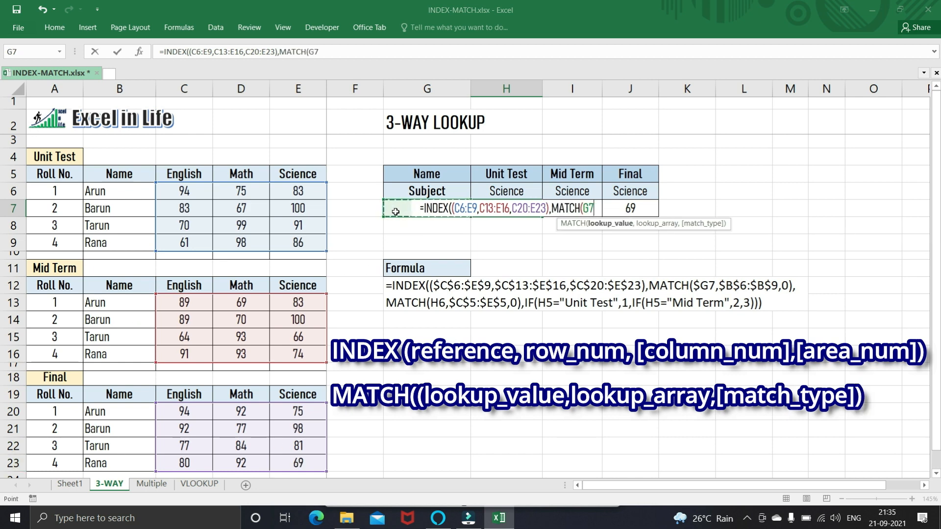
type(",")
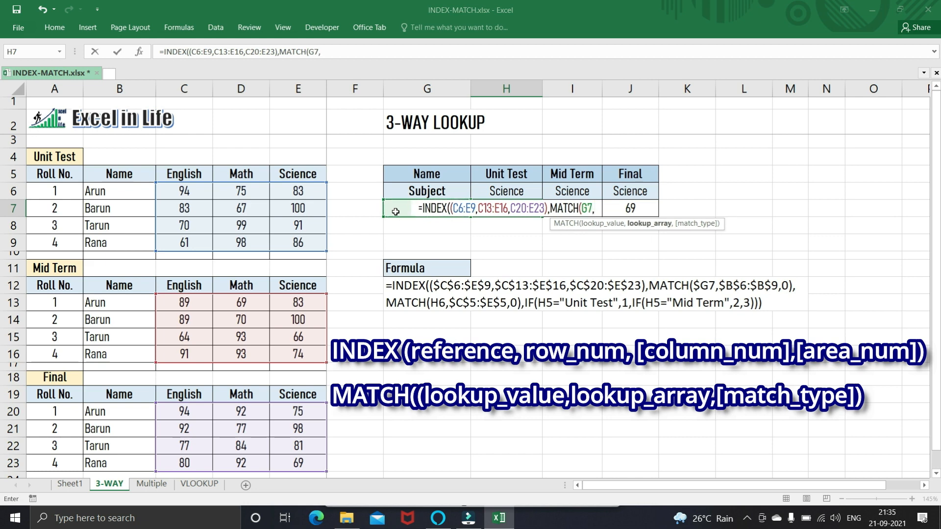
left_click_drag(105, 191, 116, 248)
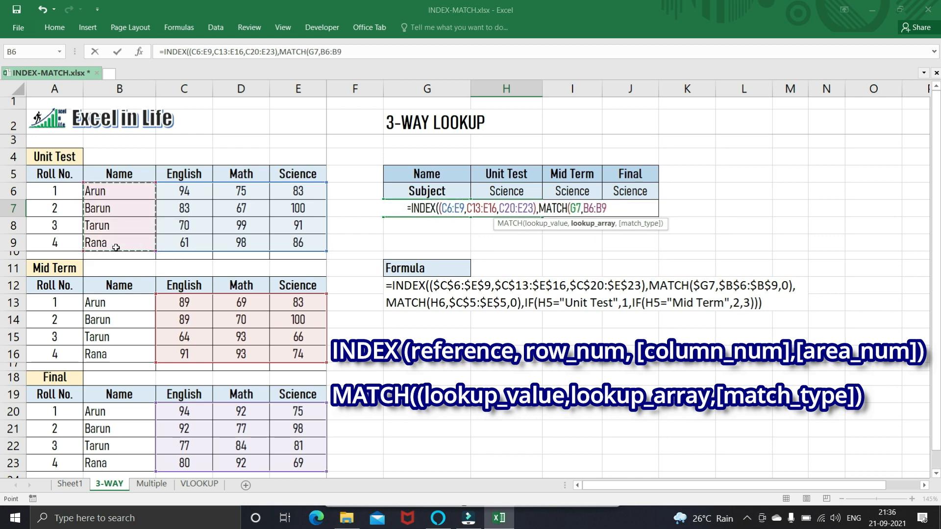
type(",0")
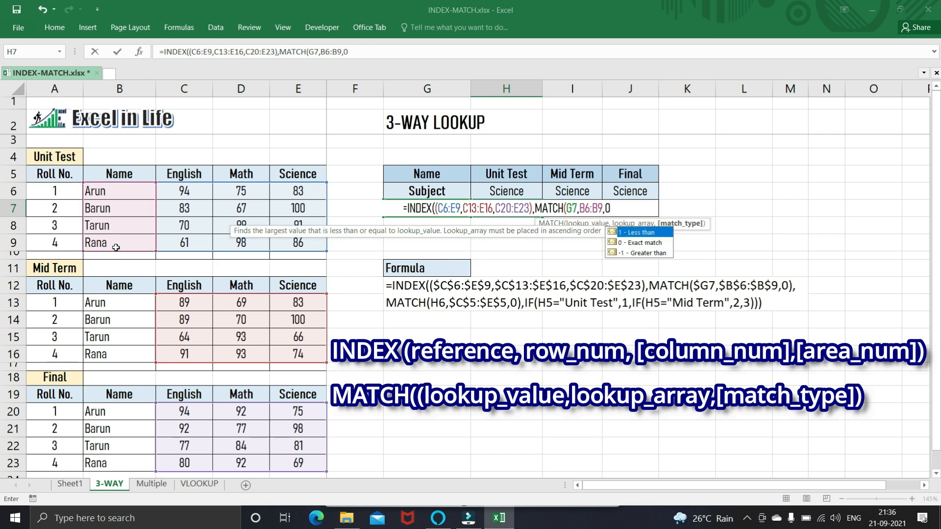
type(")")
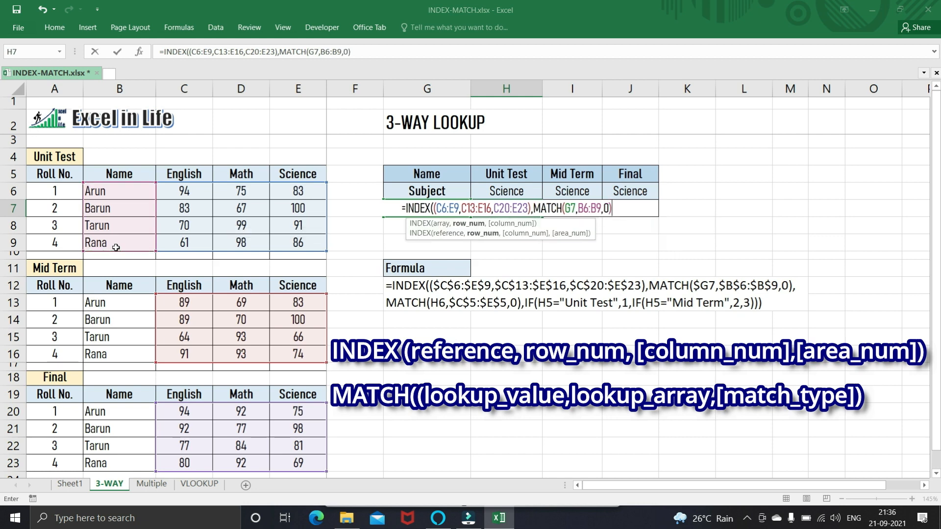
Add MATCH(H6,C5:E5,0) as the column number in H7's INDEX formula.
type(",")
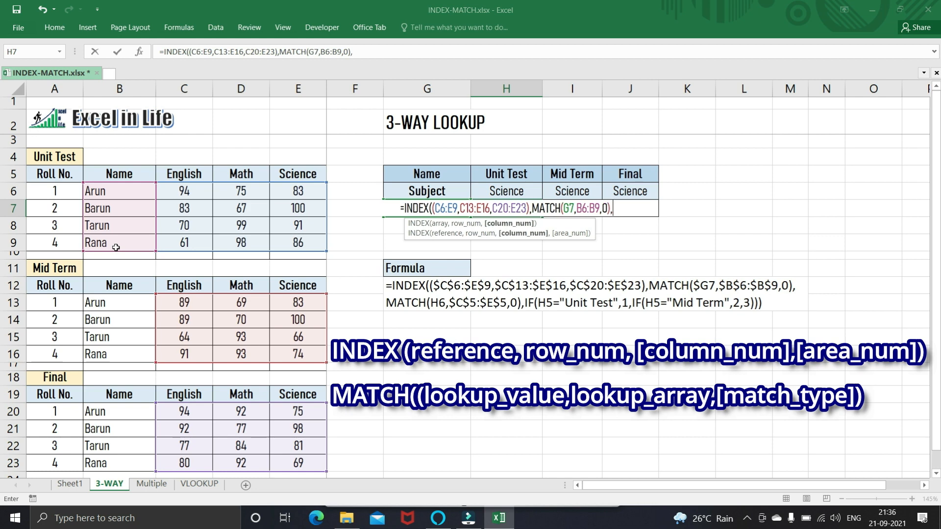
type("match")
key("Tab")
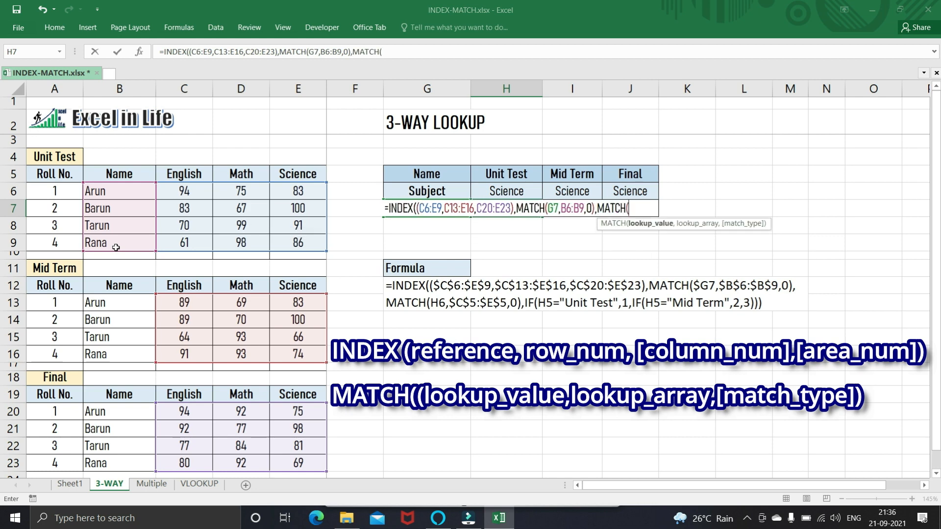
left_click(498, 193)
type(",")
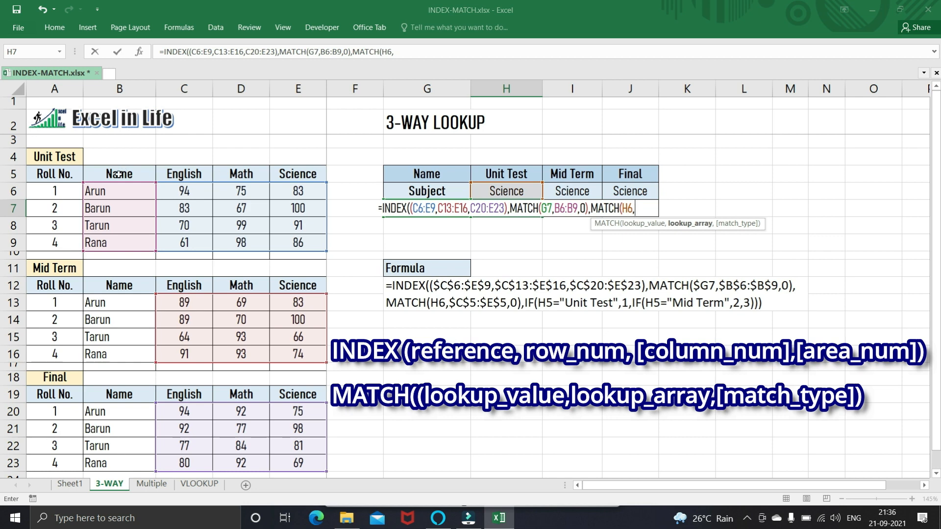
left_click_drag(182, 175, 306, 179)
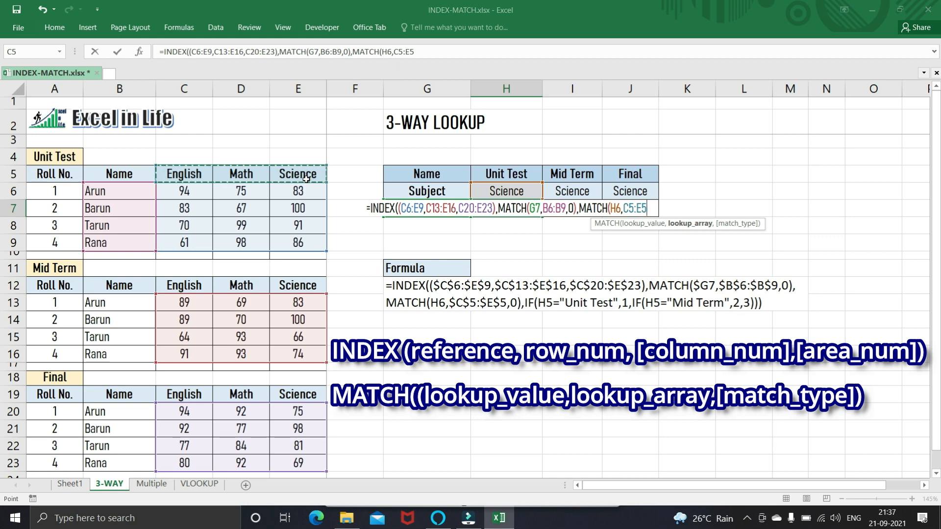
type(",0")
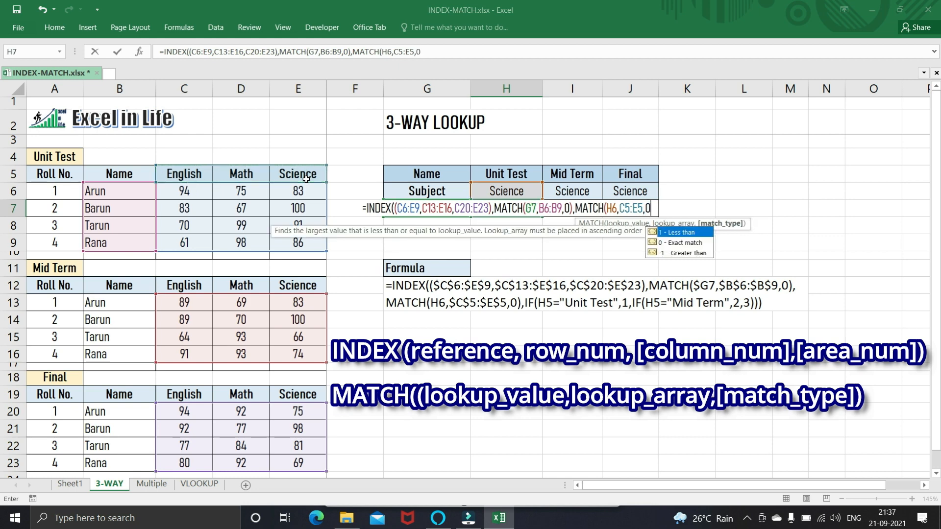
type(")")
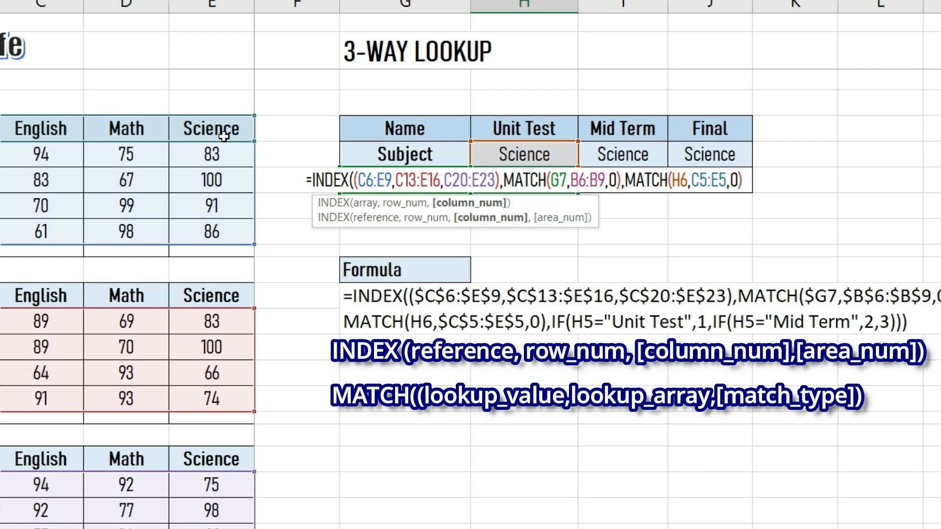
type(",")
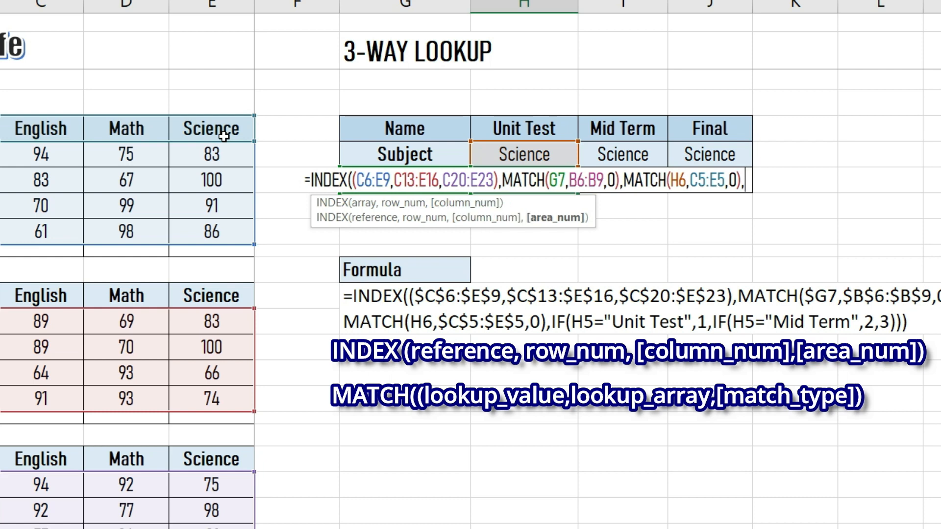
Try the fixed value 1 as the area number in H7's INDEX formula and remove it again.
type("1")
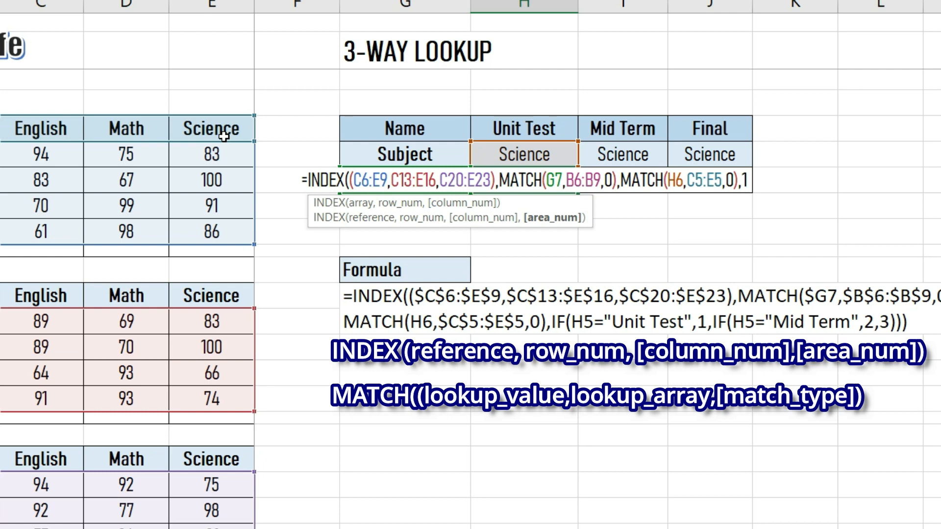
type(")")
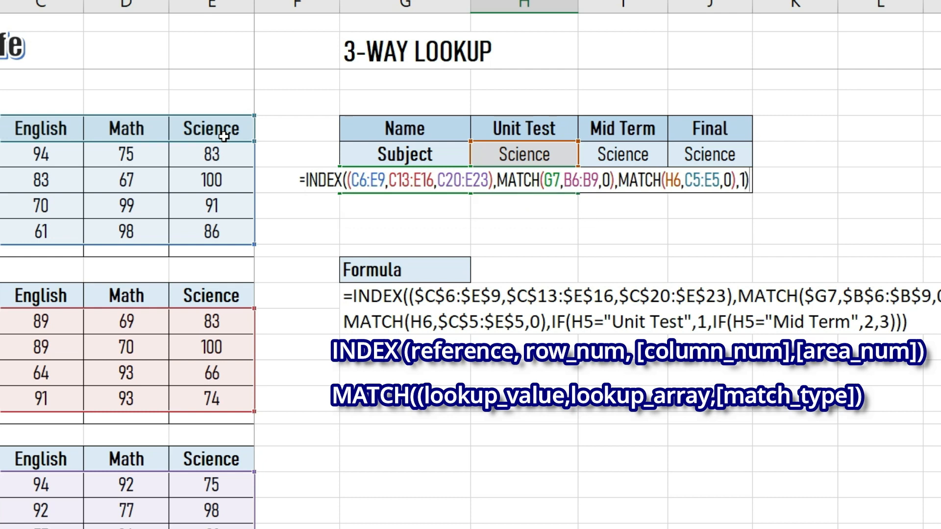
type(")")
key("Left")
key("BackSpace")
key("BackSpace")
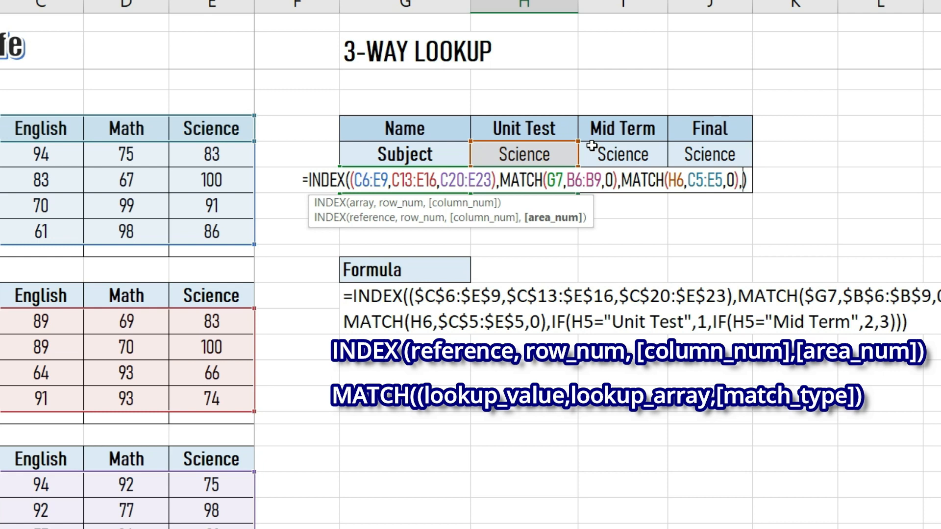
Start an IF function as the area number in H7's formula with the test H5="Unit Test".
type("if")
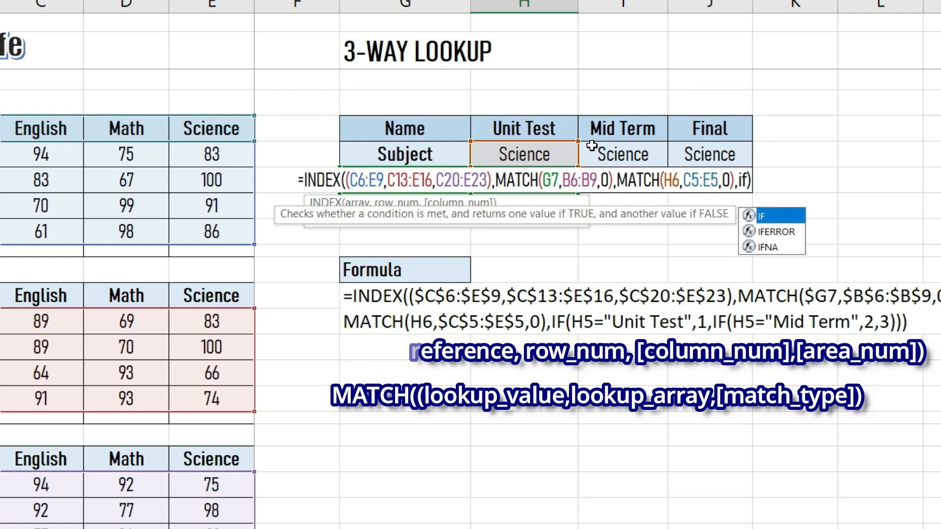
key("Tab")
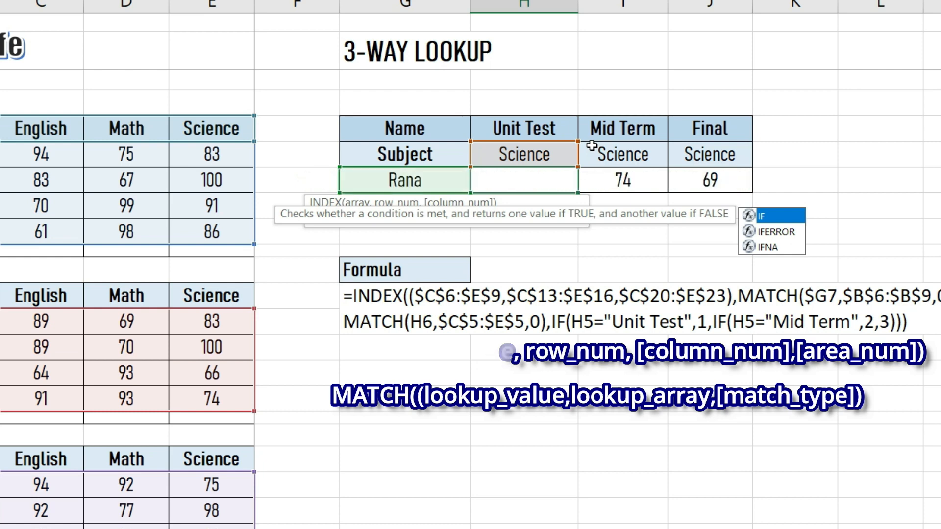
type("(")
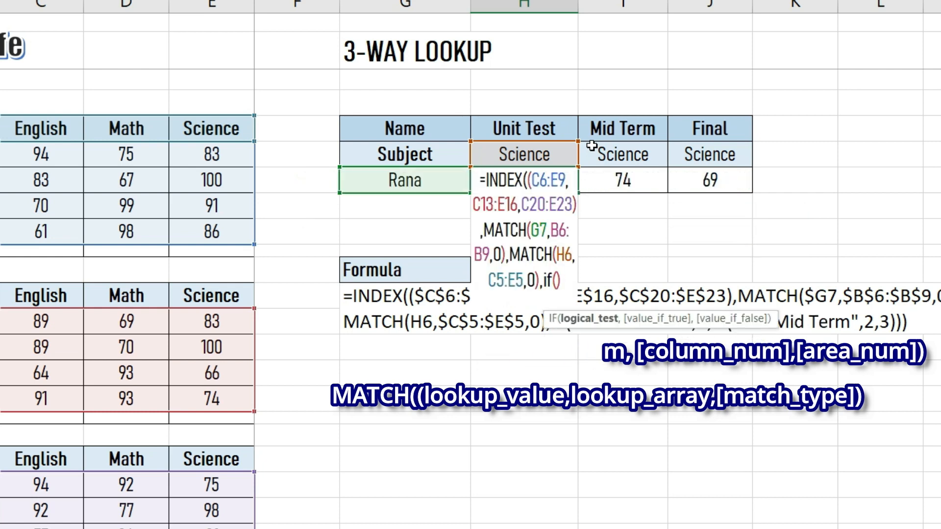
left_click(525, 126)
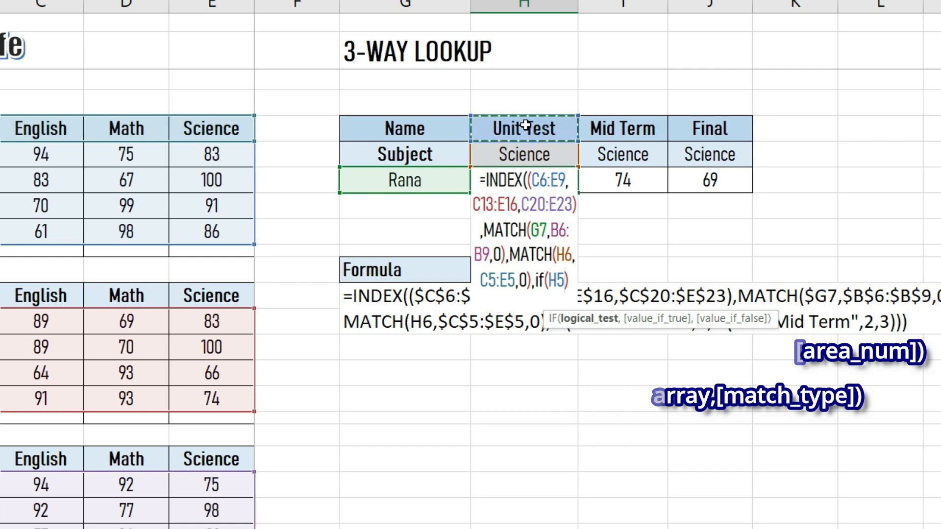
type("=")
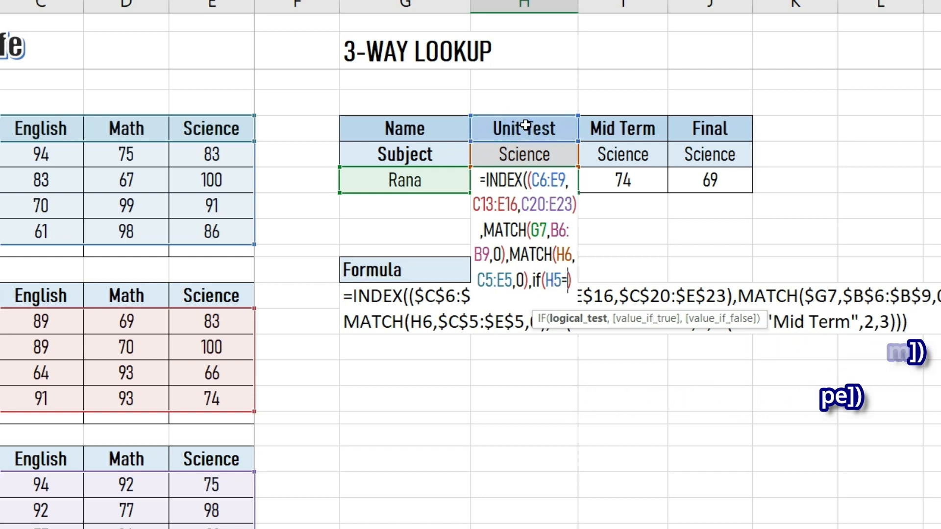
type("\"")
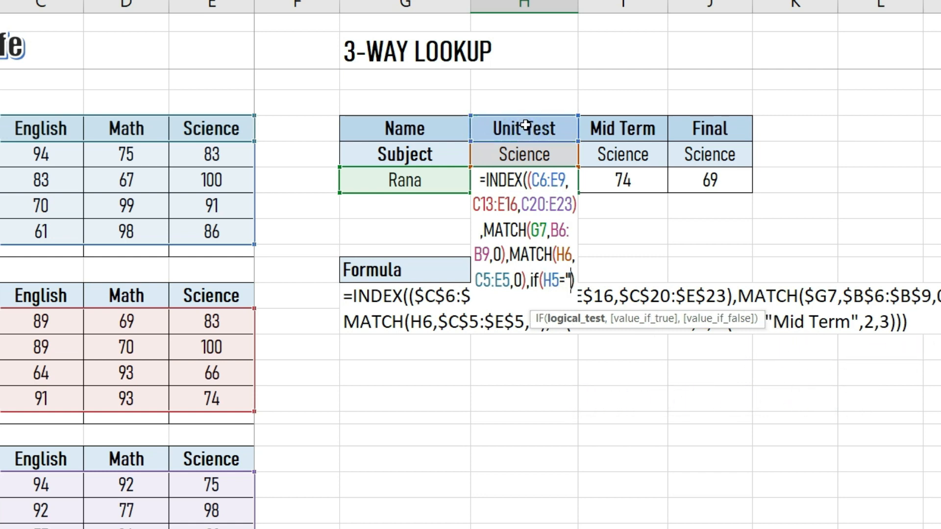
type("Unit")
type(" Test")
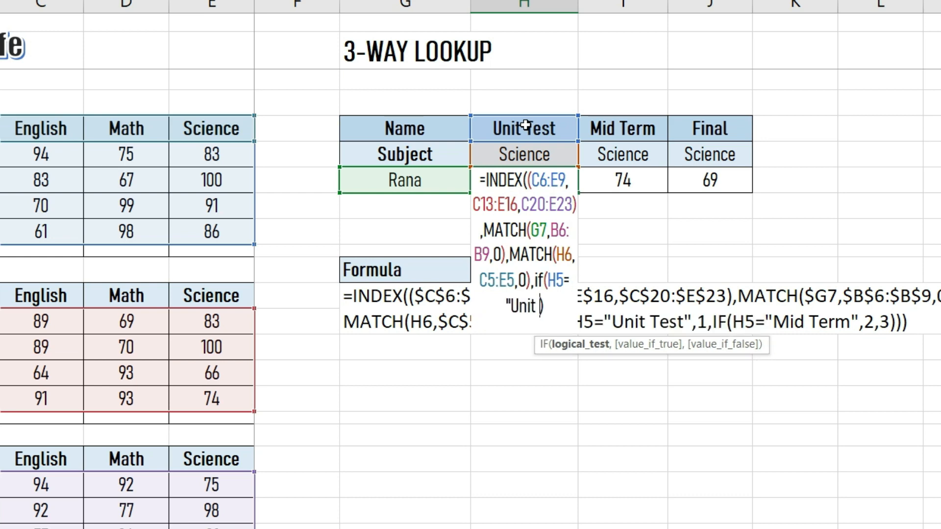
type("\"")
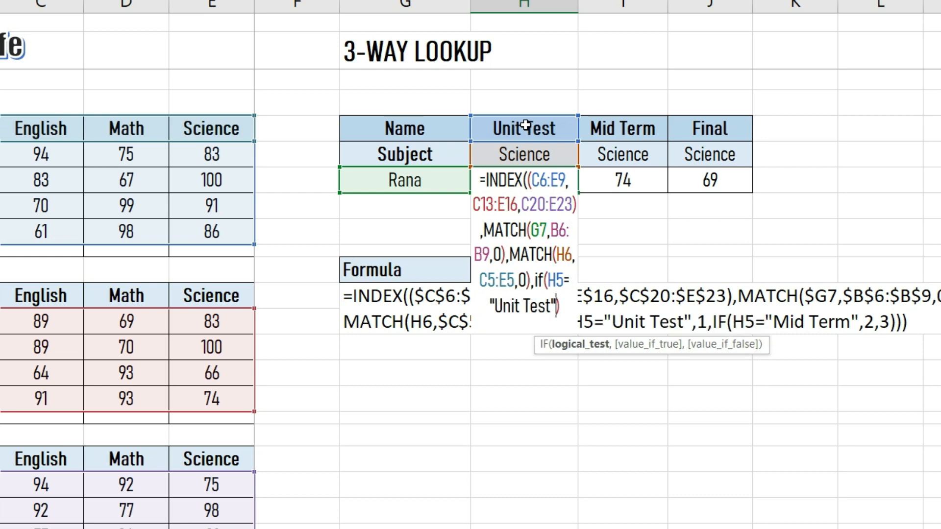
Make the IF return 1 when true and an empty string "" otherwise, and close it.
type(",1")
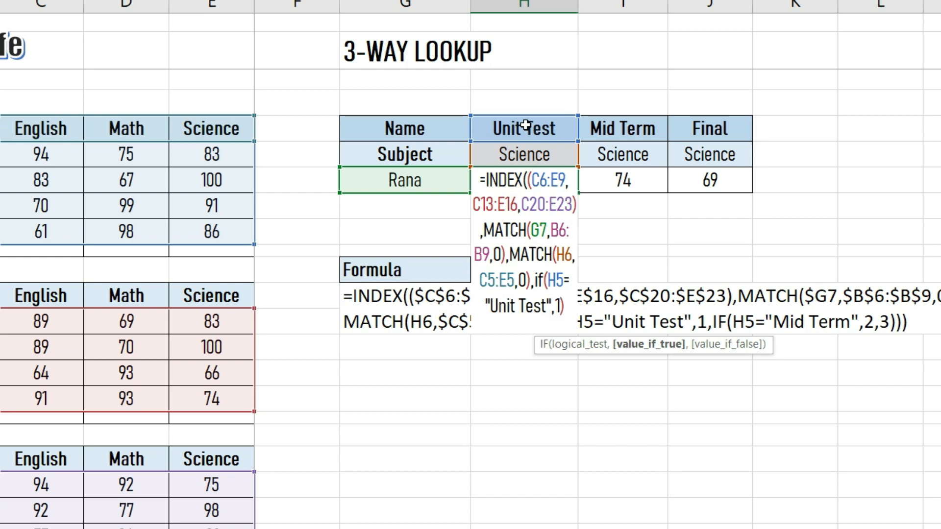
type(",")
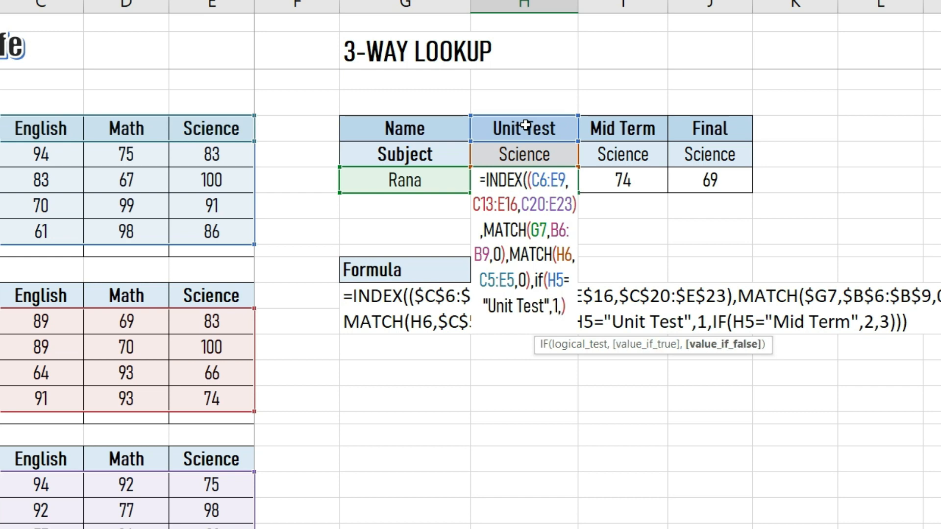
type("\"\"")
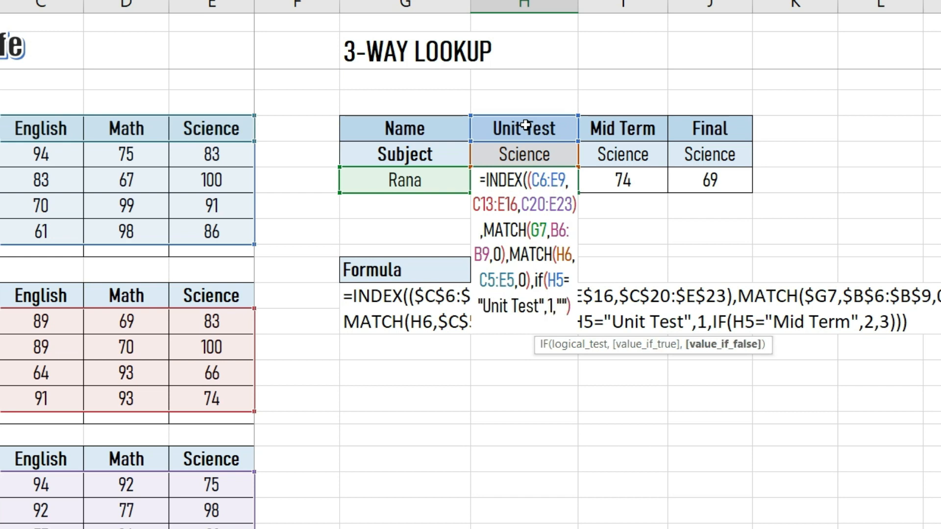
type(")")
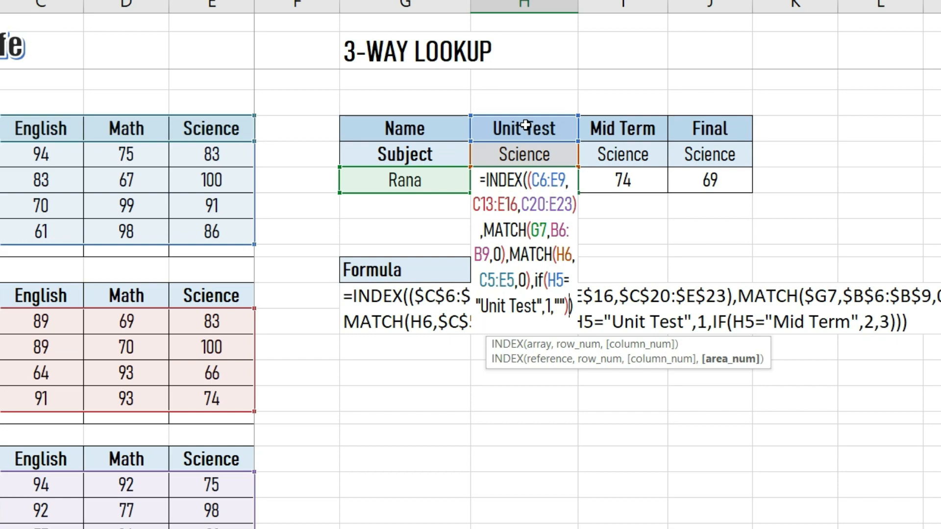
Insert a nested IF with the test H6="Mid Term" in the false part of H7's IF function.
key("Left")
key("Left")
key("Left")
type("if")
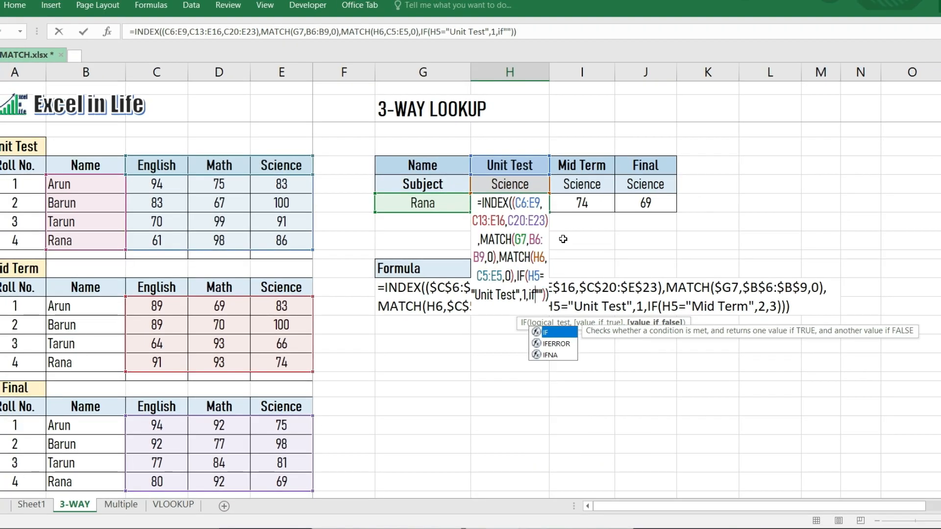
type("(")
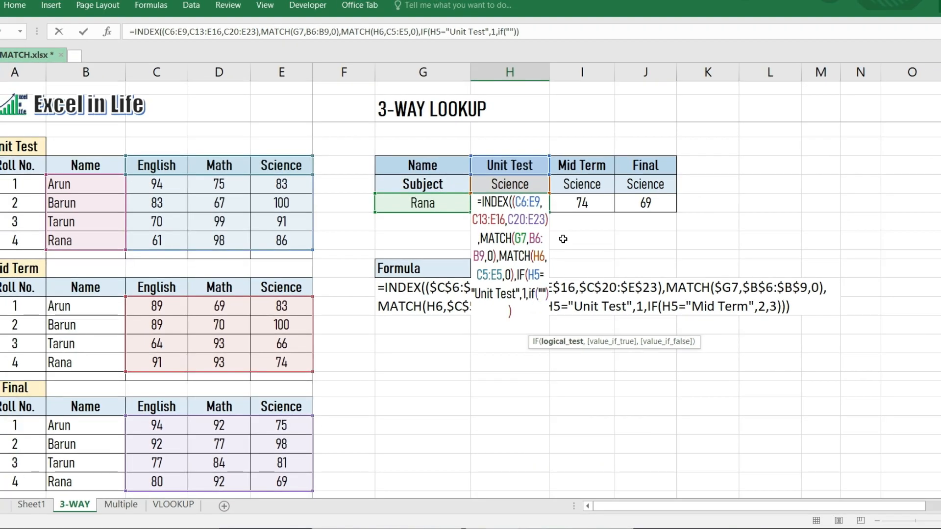
left_click(520, 185)
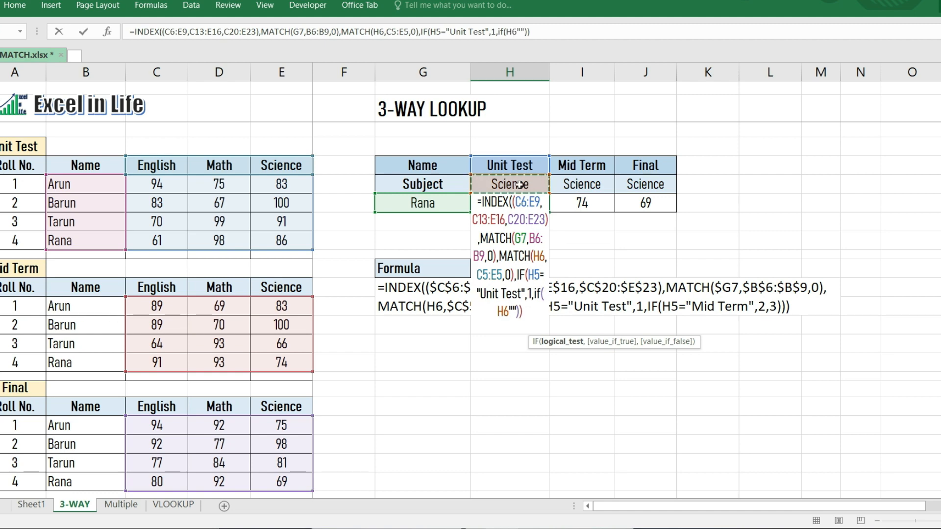
type("=\"Mid Te")
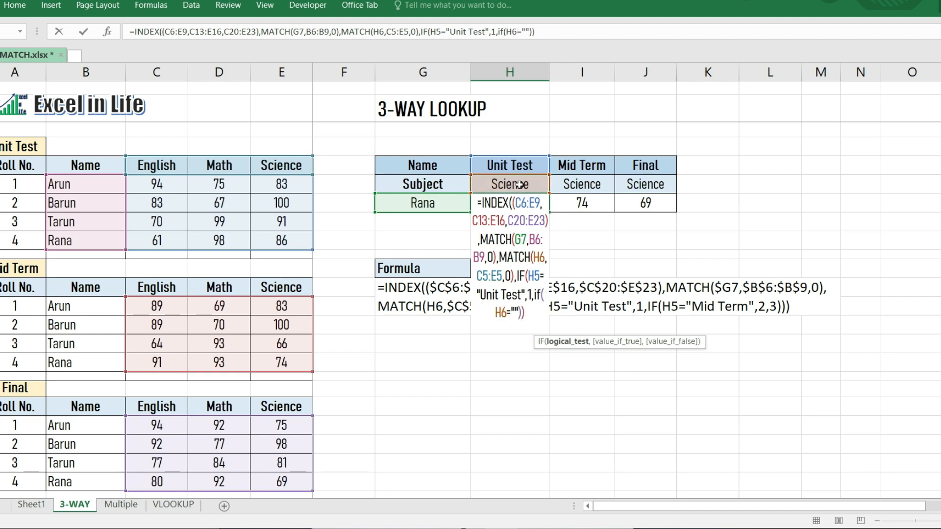
type("rm")
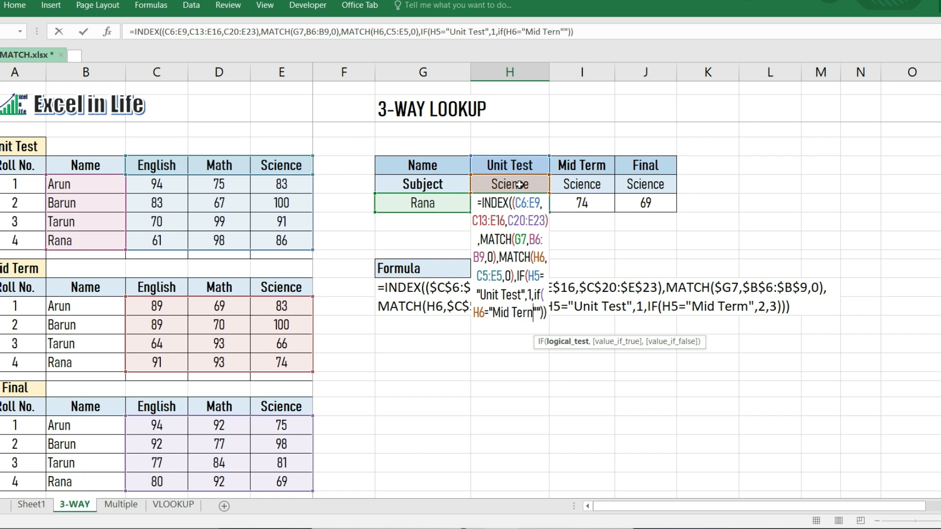
type("\"")
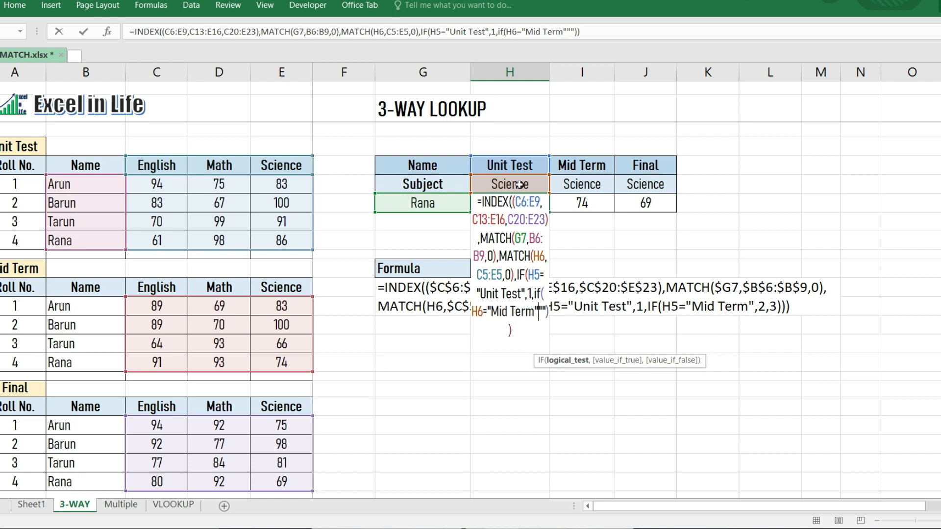
Make the nested IF return 2 or 3, remove the leftover empty quotes, and enter the formula in H7.
type(",2")
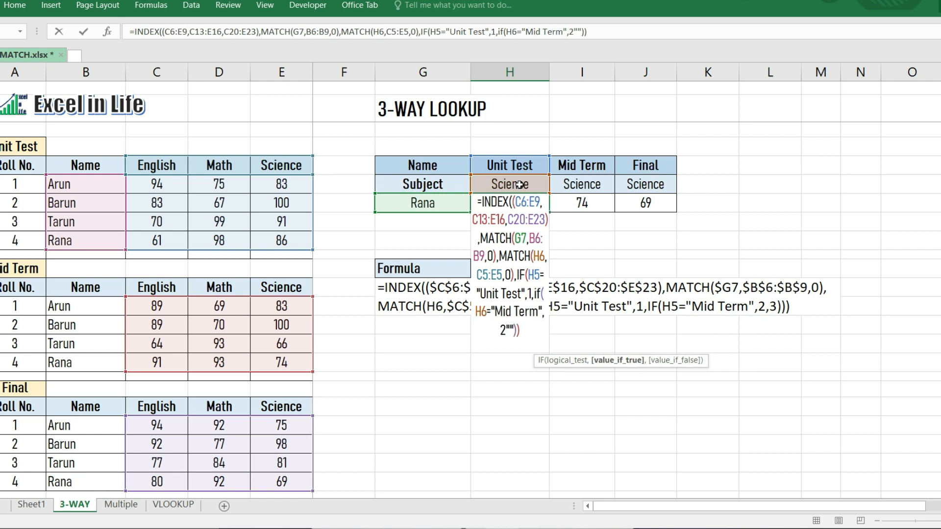
type(",3")
key("Delete")
key("Delete")
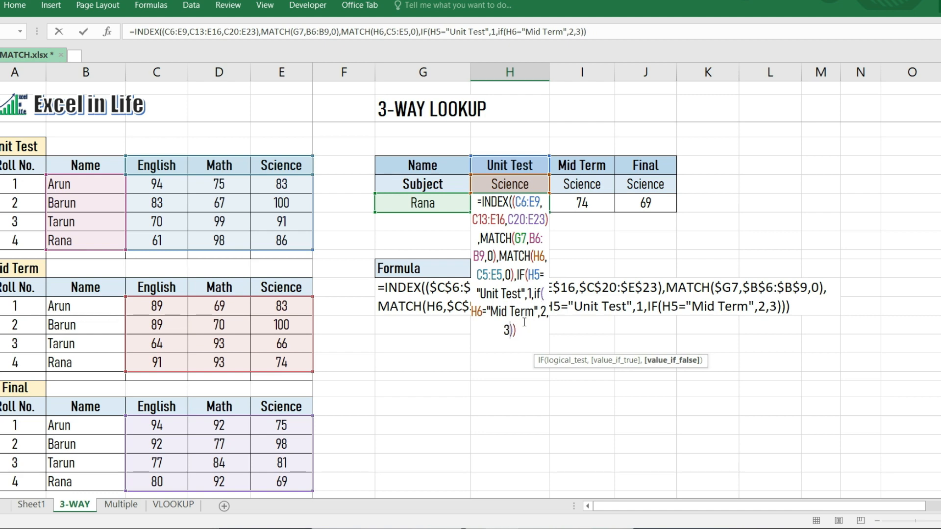
type(")")
key("Return")
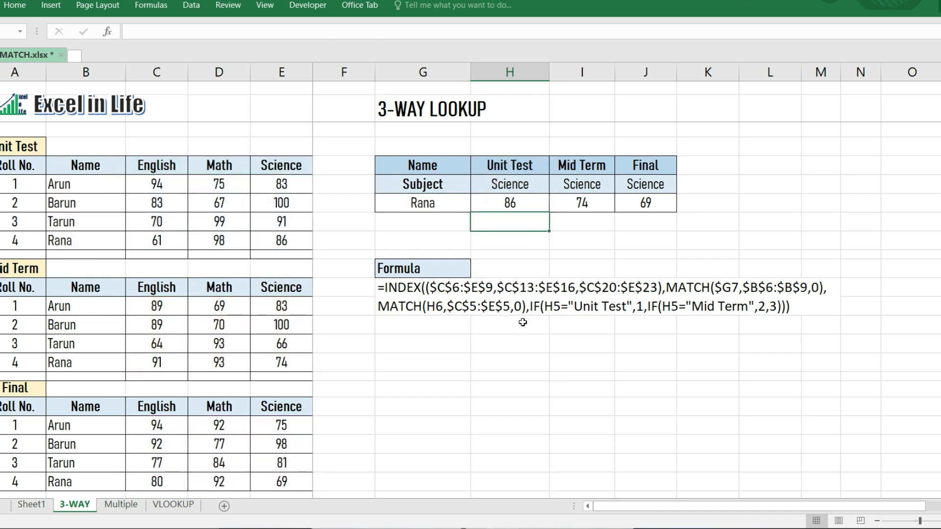
Make the first INDEX area in H7's formula absolute as $C$6:$E$9.
key("Up")
left_click(170, 32)
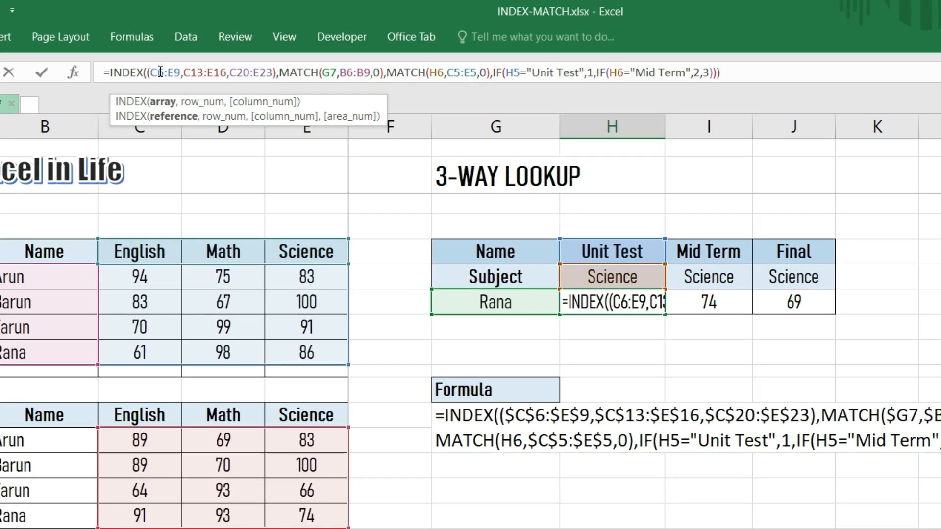
key("F4")
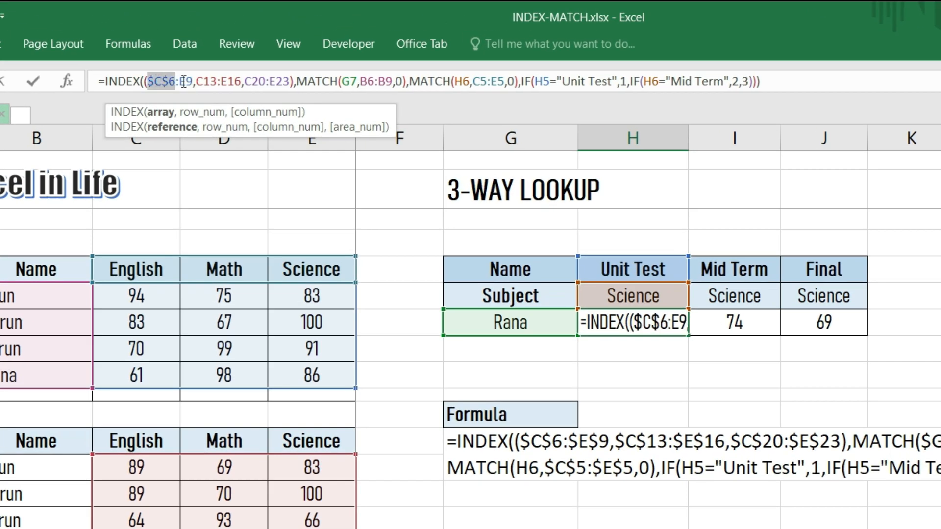
left_click(184, 81)
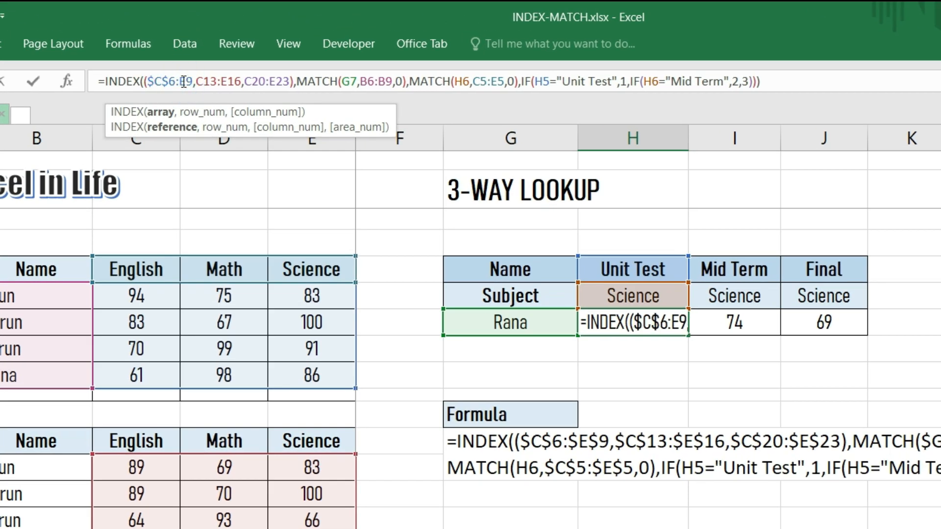
key("F4")
Make the second and third INDEX areas in H7's formula absolute as $C$13:$E$16 and $C$20:$E$23.
left_click(218, 80)
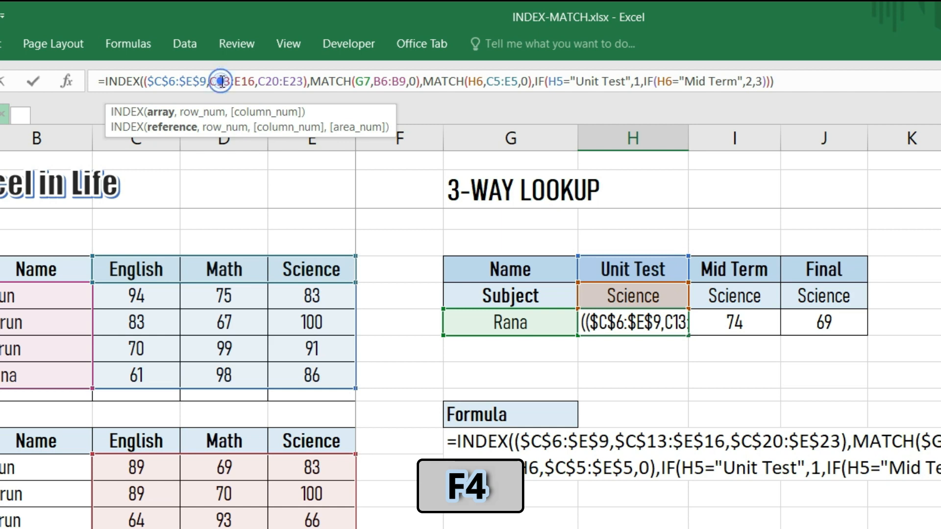
key("F4")
left_click(255, 81)
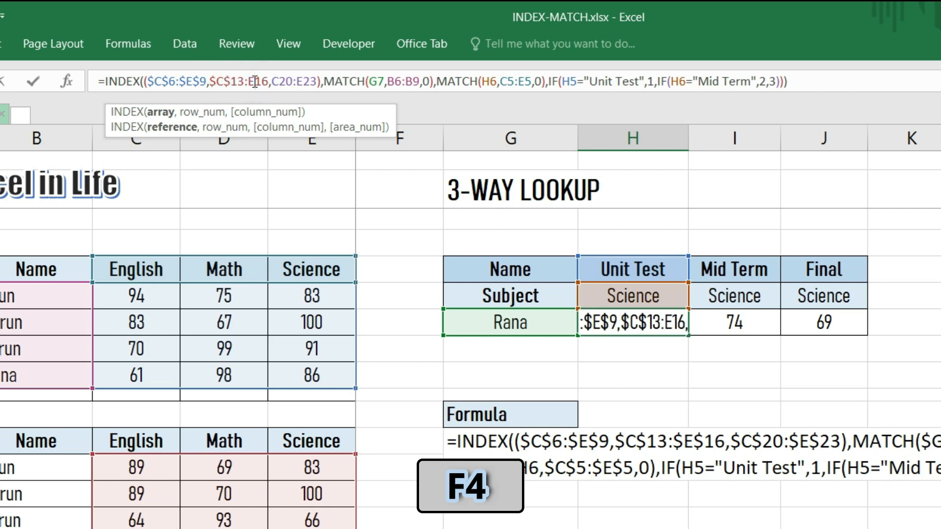
key("F4")
left_click(299, 81)
key("F4")
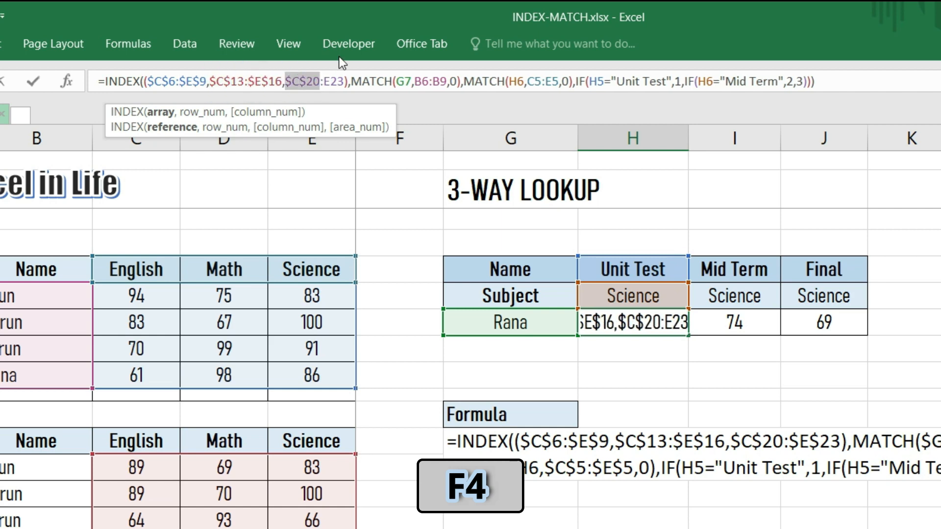
left_click(334, 80)
key("F4")
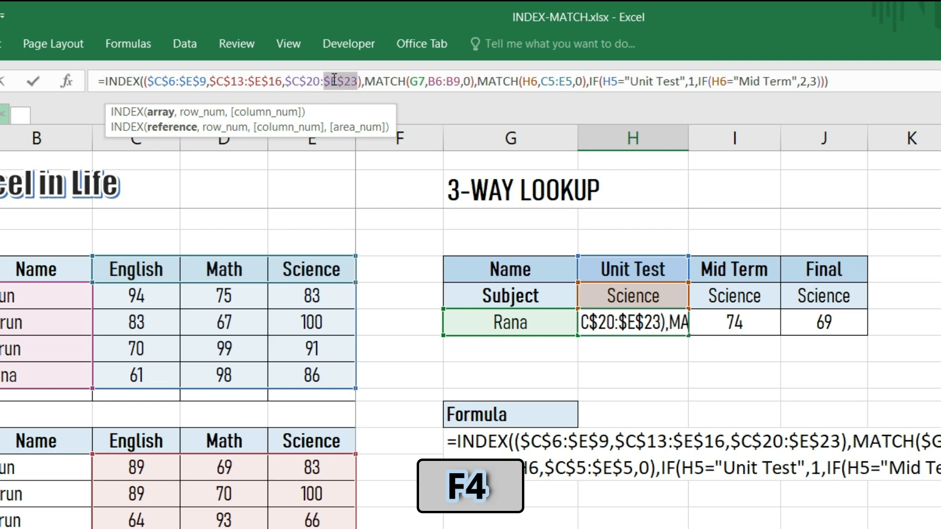
In H7's row MATCH, lock the lookup value's column as $G7 and make the lookup array absolute as $B$6:$B$9.
left_click(411, 82)
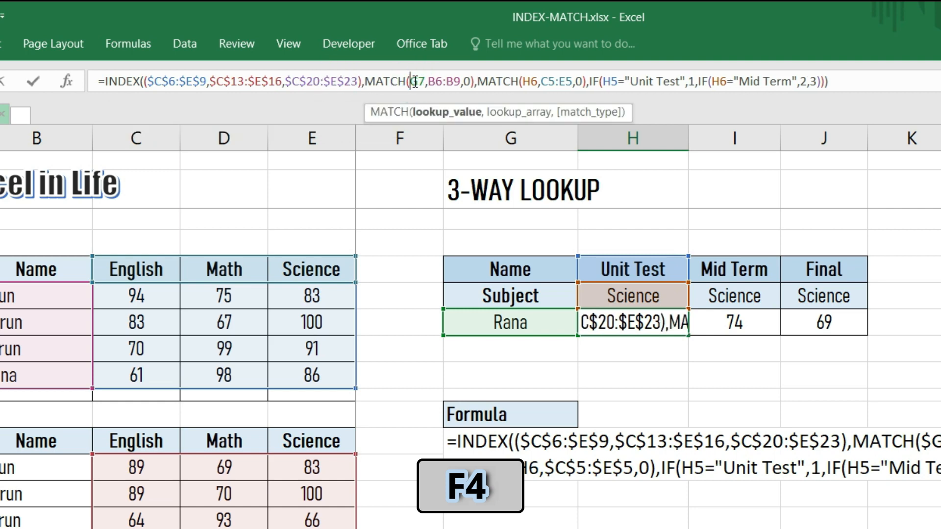
key("F4")
key("F4")
key("F4")
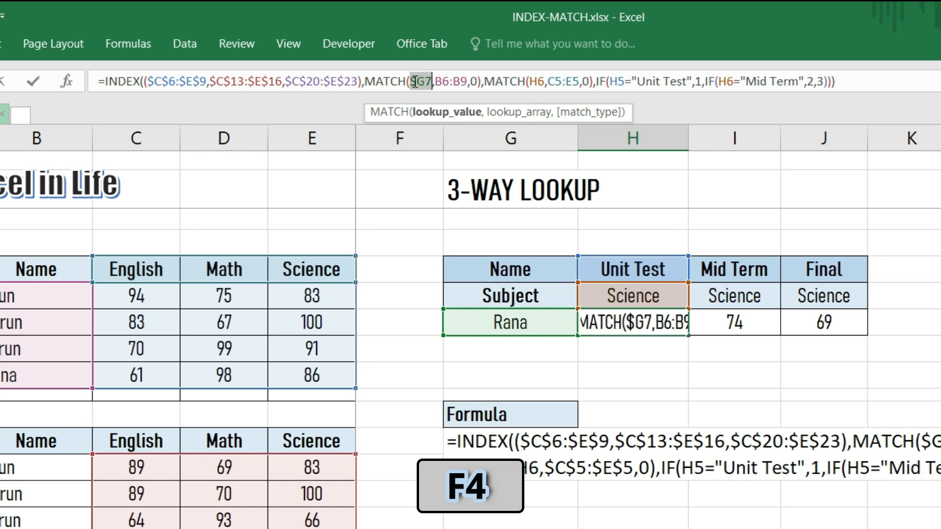
left_click(435, 82)
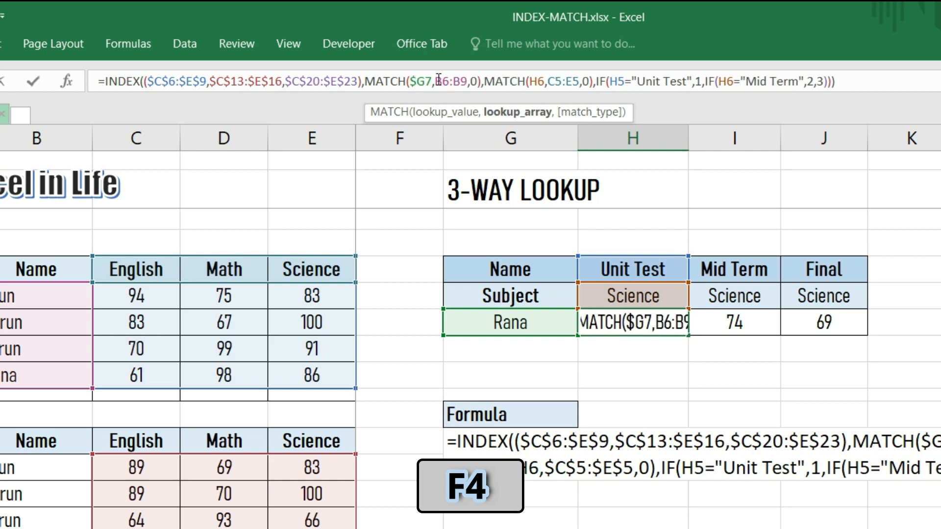
key("F4")
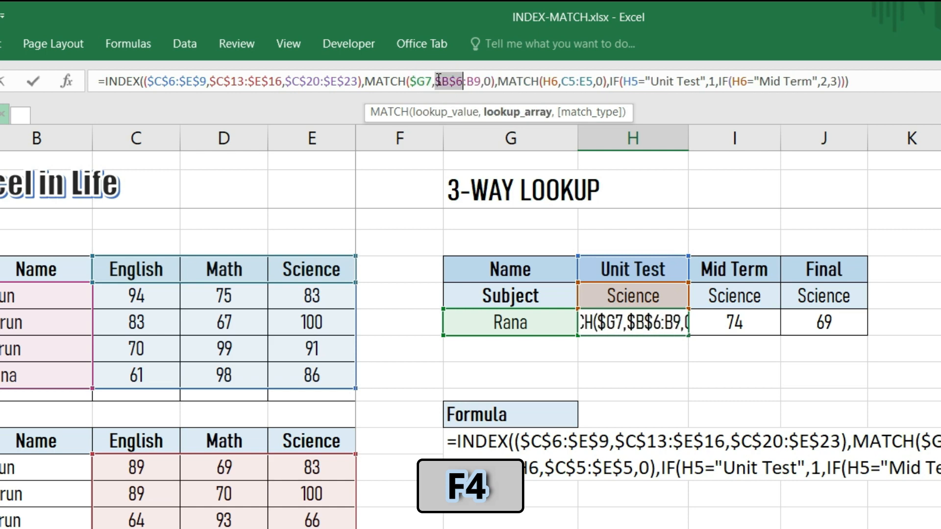
left_click(471, 81)
key("F4")
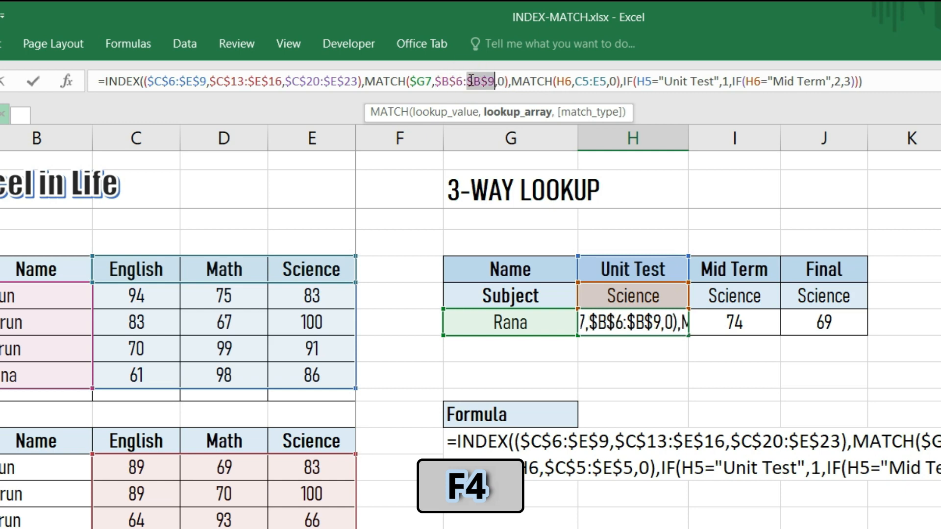
Make the column MATCH's lookup array absolute as $C$5:$E$5, keeping H6 relative, and enter the formula in H7.
left_click(564, 80)
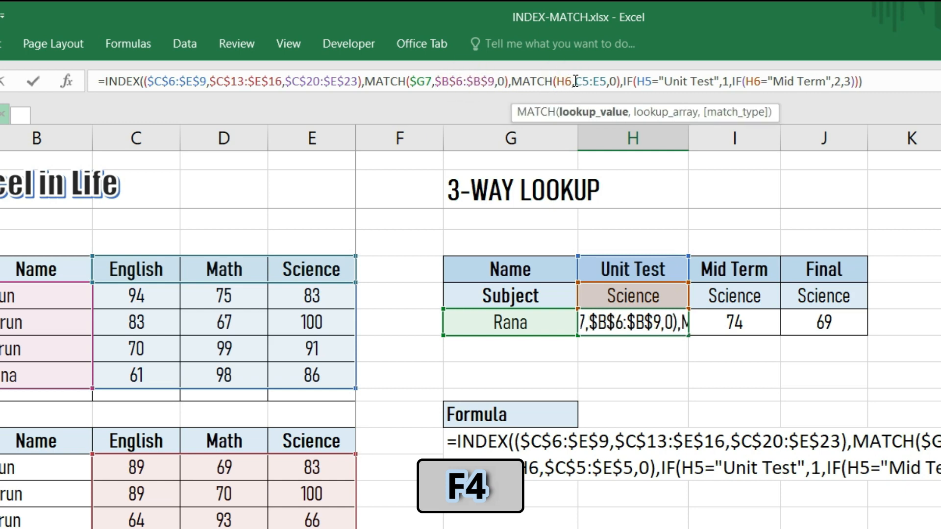
left_click(585, 81)
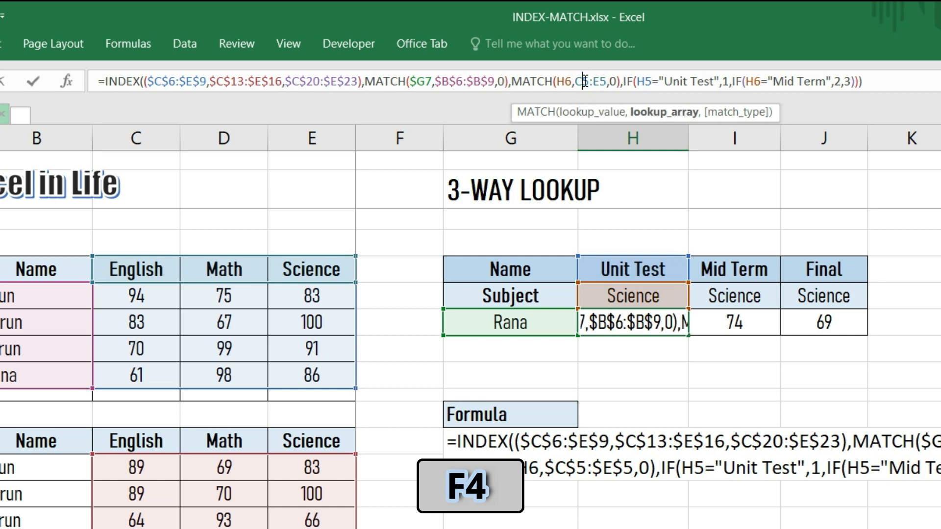
key("F4")
double_click(614, 81)
key("F4")
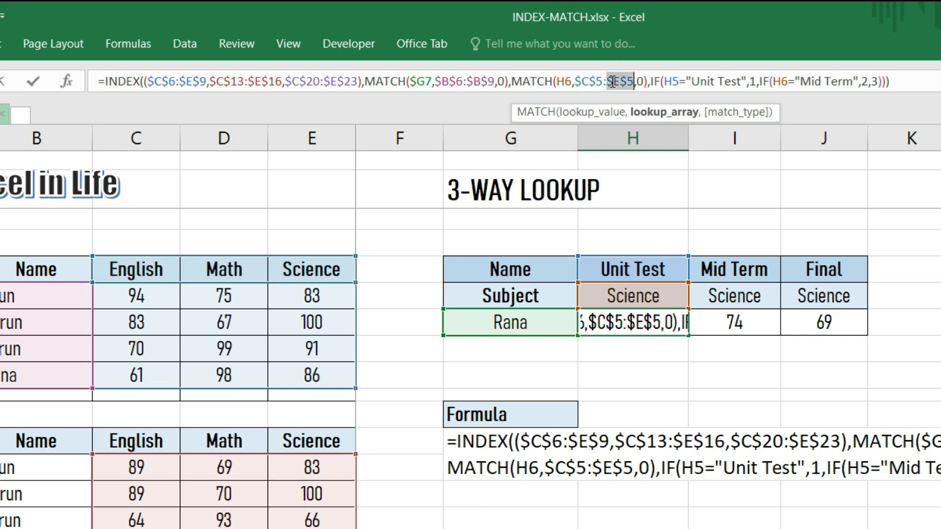
key("Return")
Copy the 3-way lookup formula from H7 into I7:J7 for the Mid Term and Final columns.
key("Up")
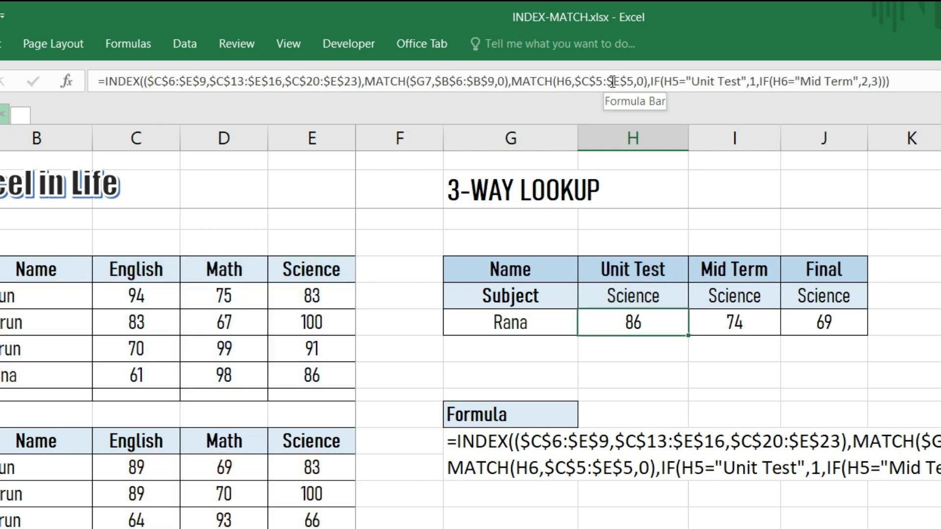
key("ctrl+c")
key("Right")
key("shift+Right")
key("ctrl+v")
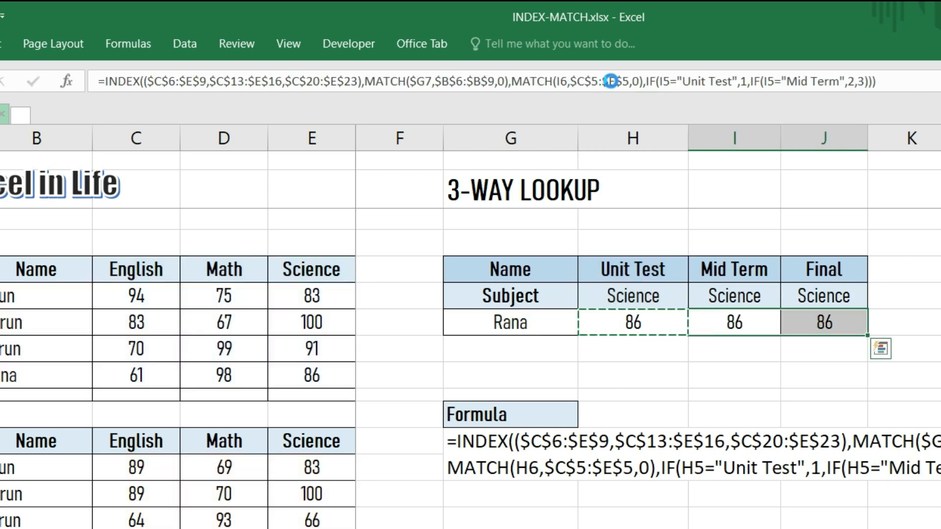
key("Left")
key("Right")
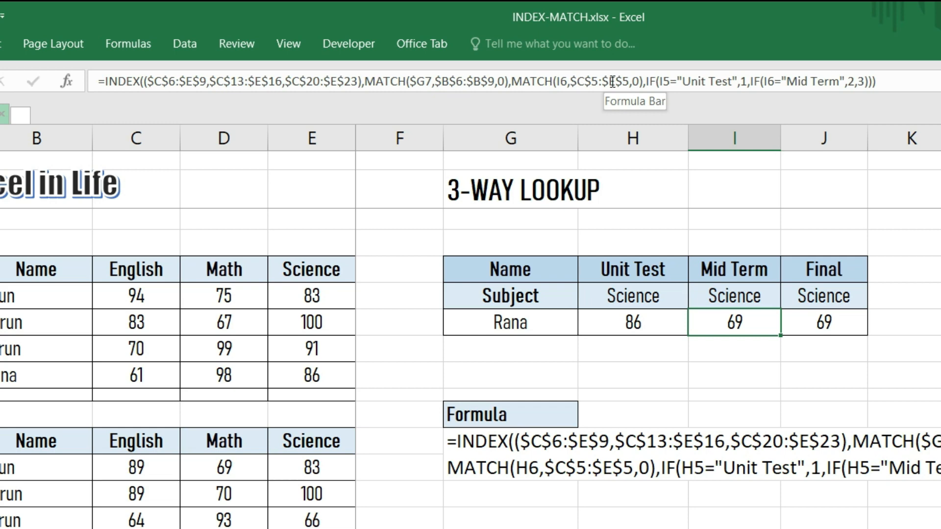
key("Return")
left_click(422, 349)
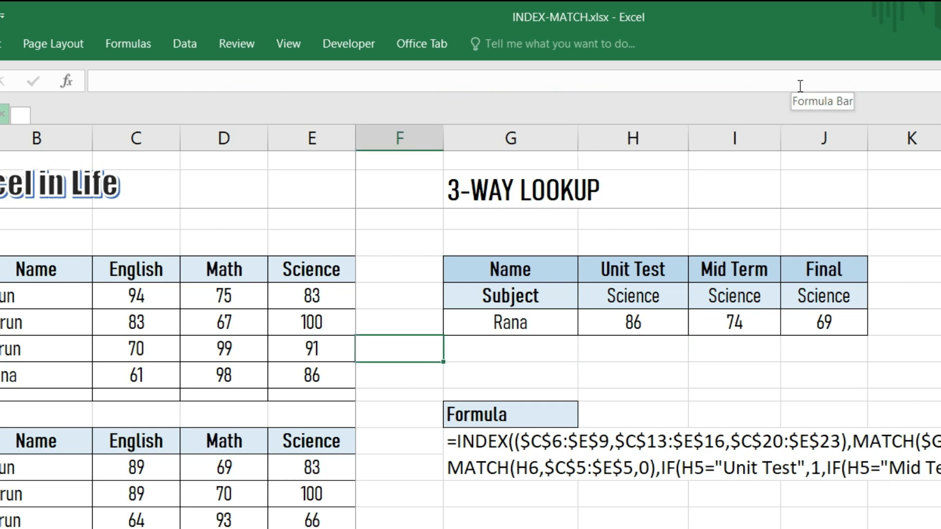
Test the lookup by choosing the roll number 2 student in G7 and English as the subject in H6.
left_click(519, 322)
left_click(585, 326)
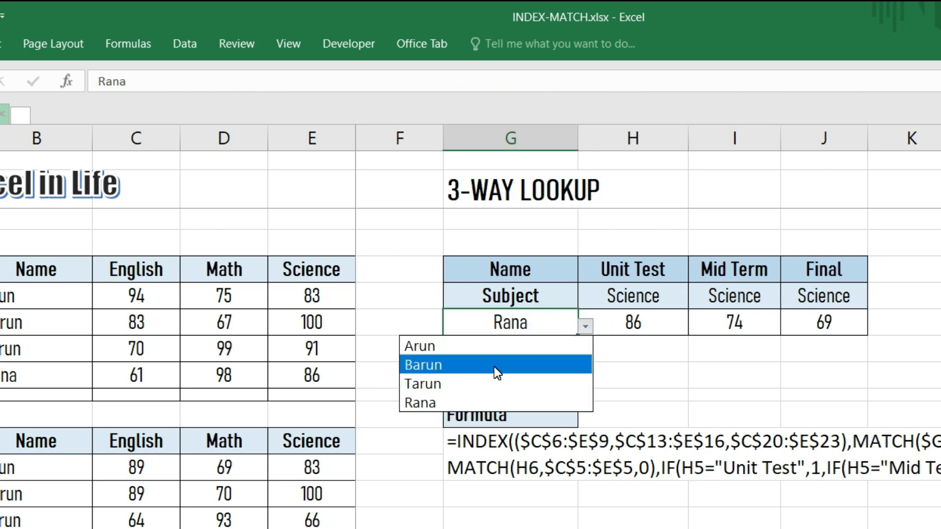
left_click(494, 367)
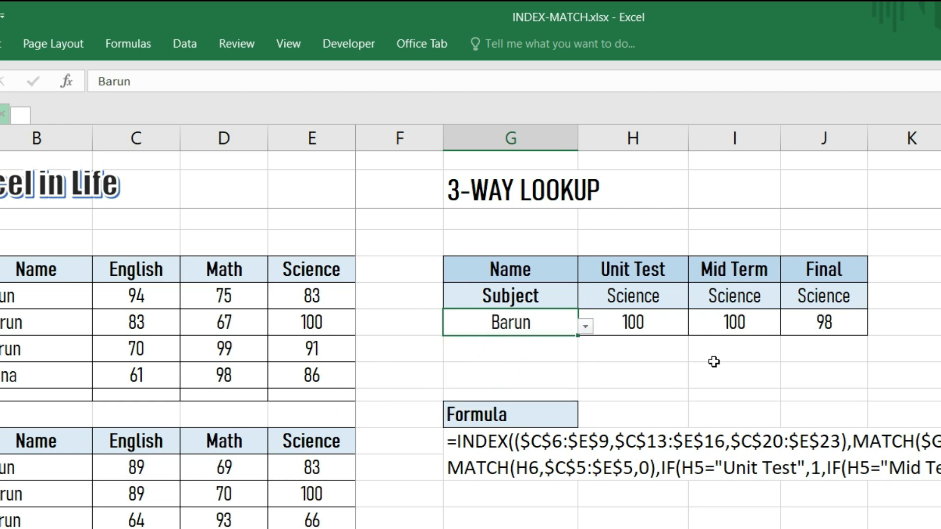
left_click(656, 300)
left_click(694, 300)
left_click(650, 319)
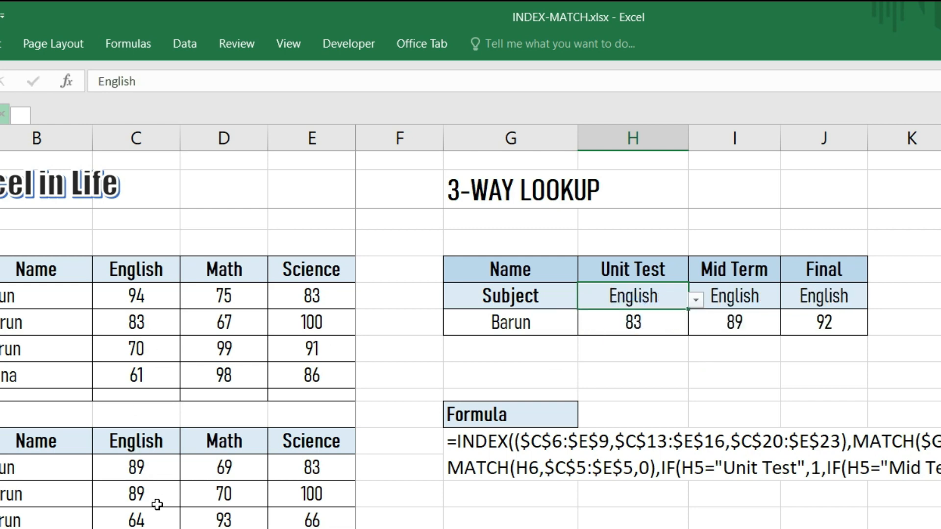
left_click(549, 377)
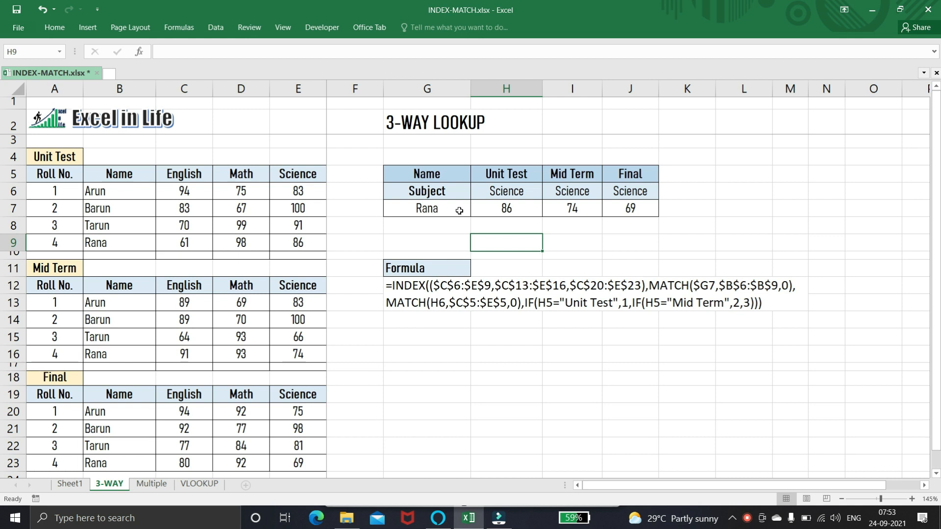
Choose the roll number 3 student in G7 and set the subject in H6 to Math.
left_click(460, 211)
left_click(476, 210)
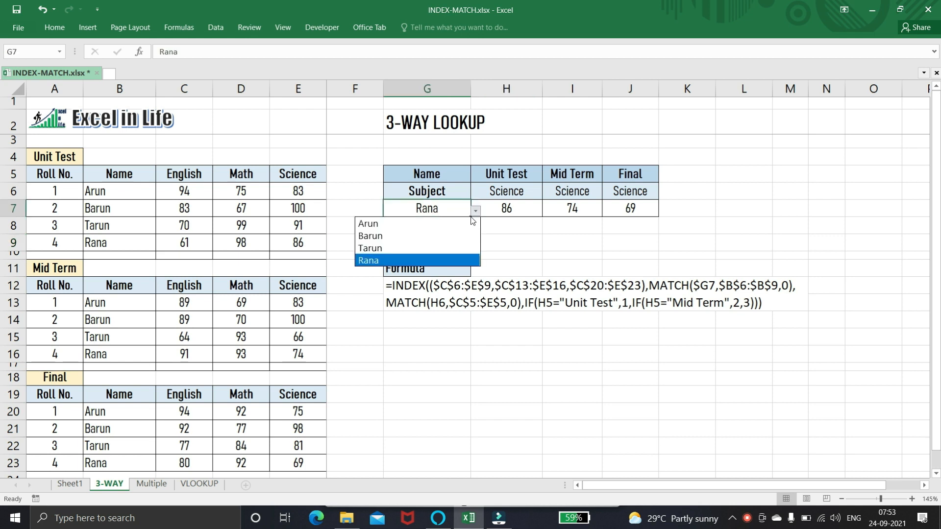
left_click(413, 249)
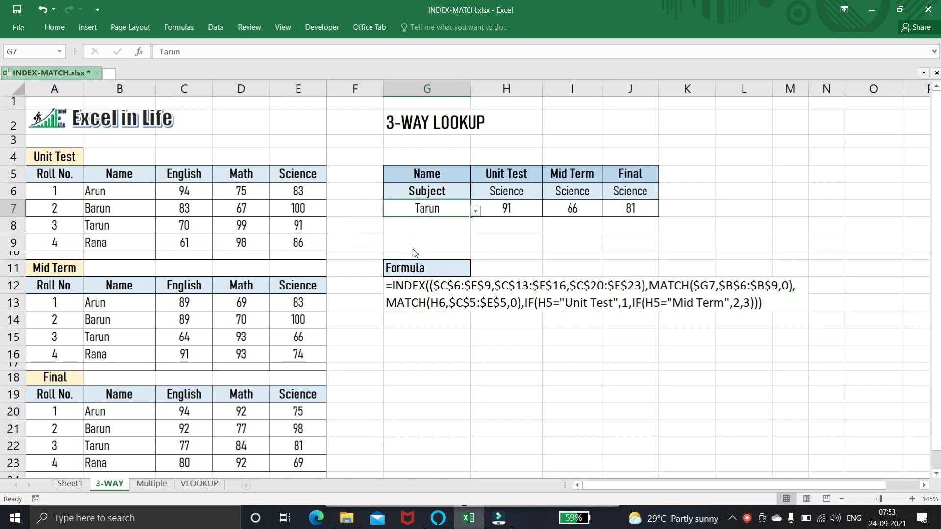
left_click(522, 194)
left_click(547, 195)
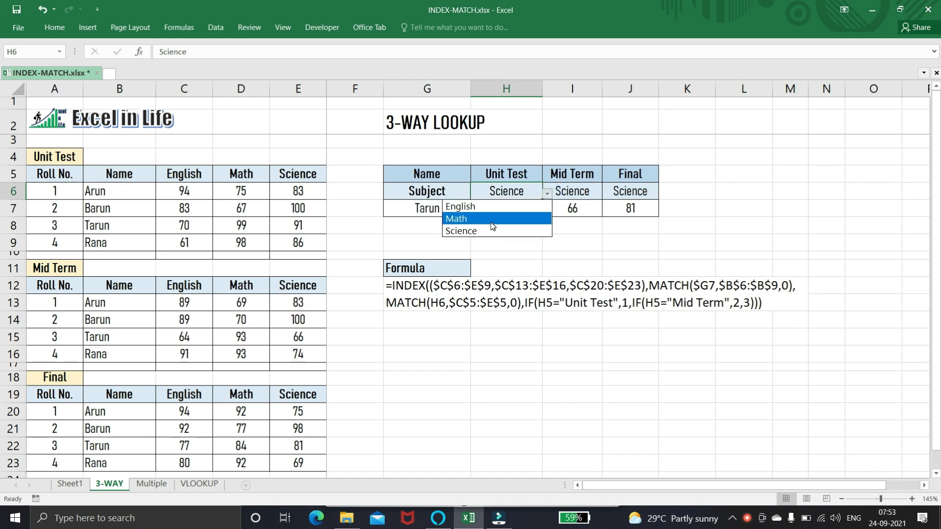
left_click(492, 219)
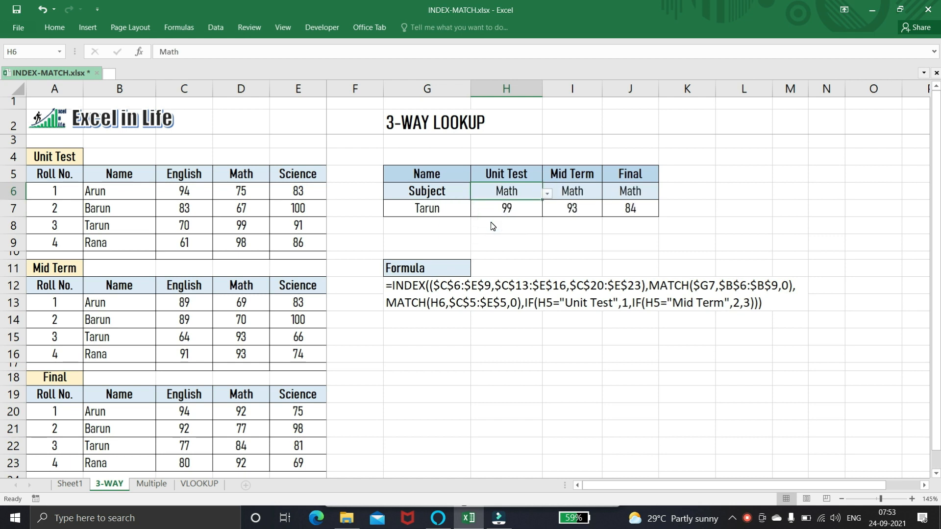